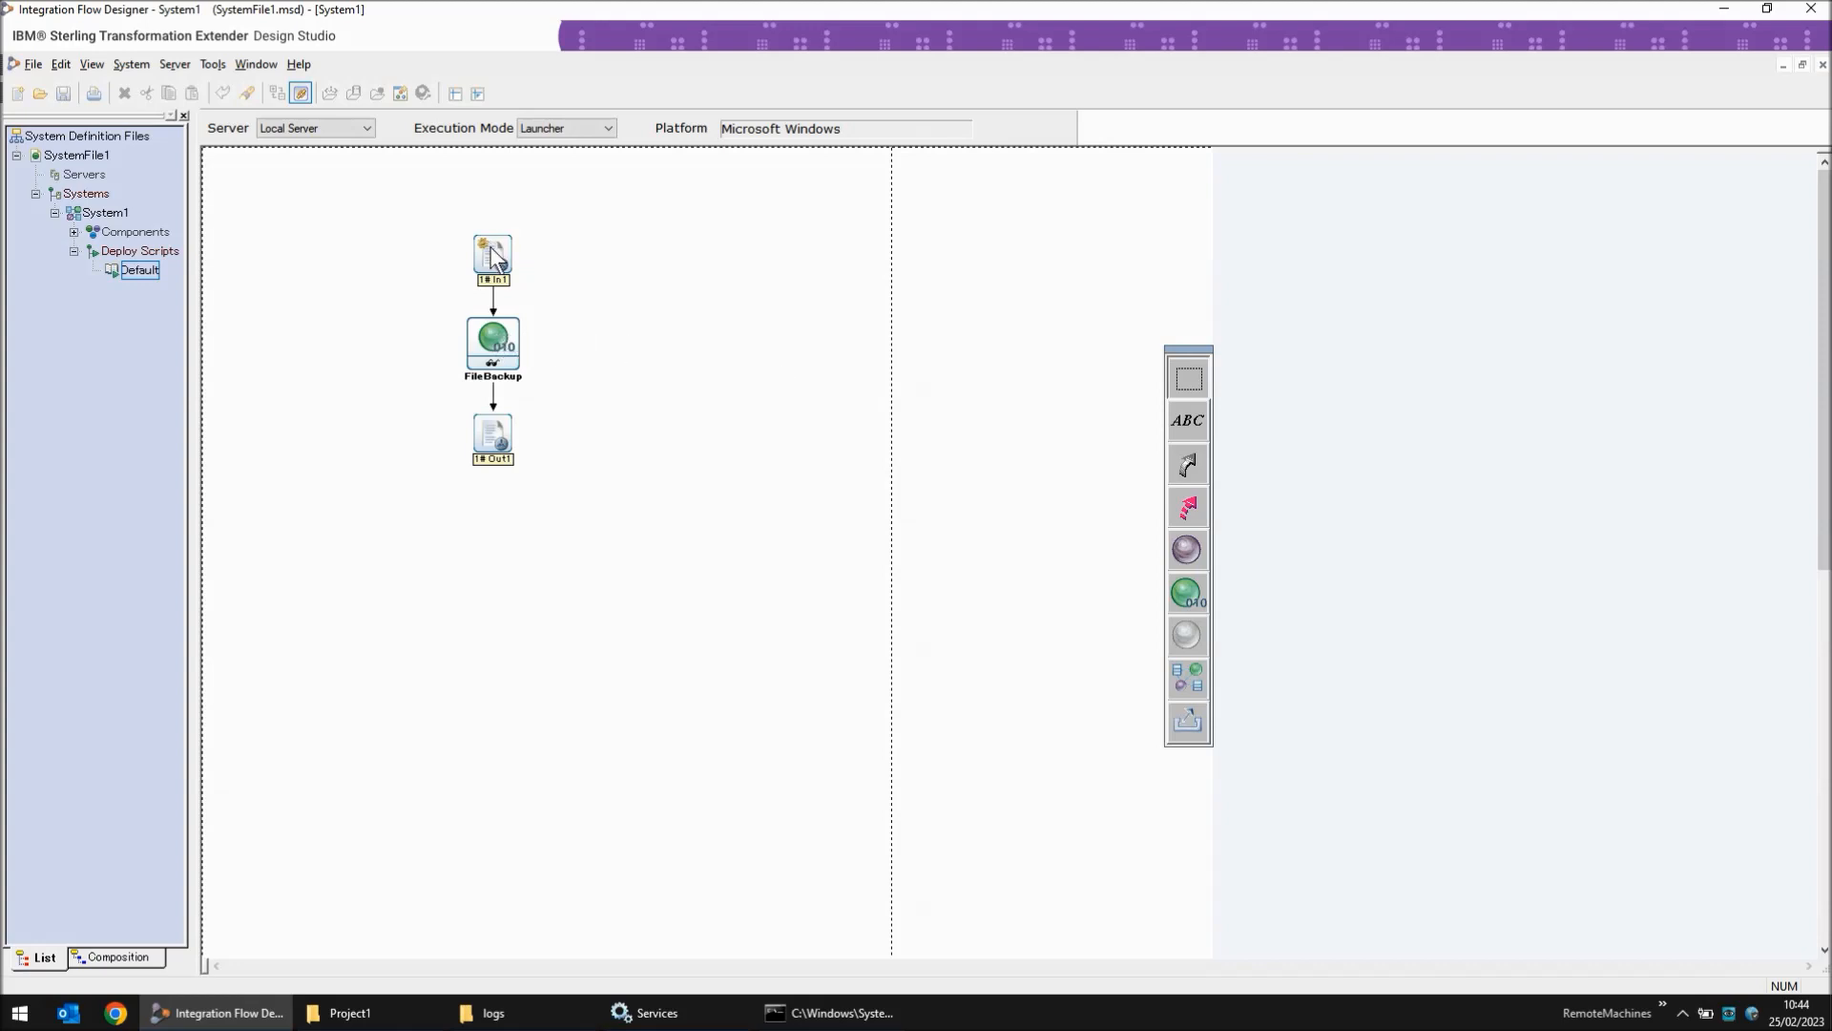
# - Deploy System1 with its Default deploy script and decline viewing the deployment results
pyautogui.moveTo(492, 255)
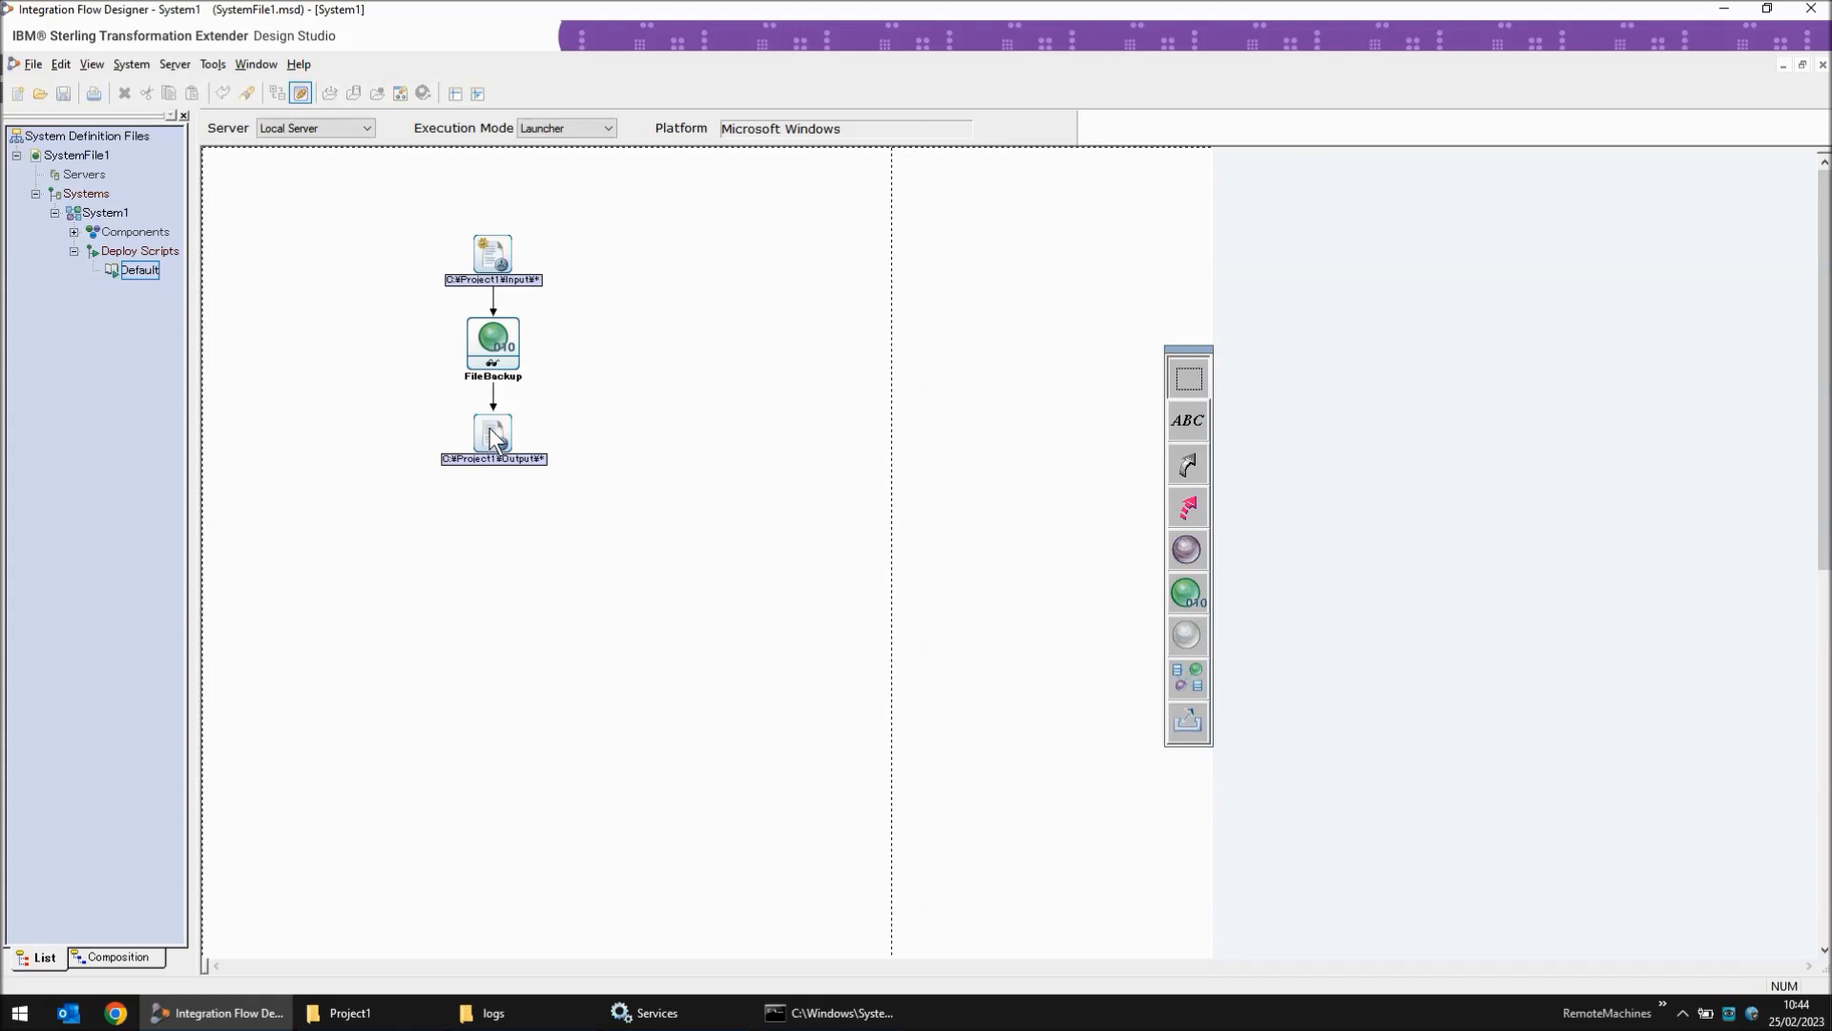
pyautogui.click(145, 271)
pyautogui.doubleClick(145, 271)
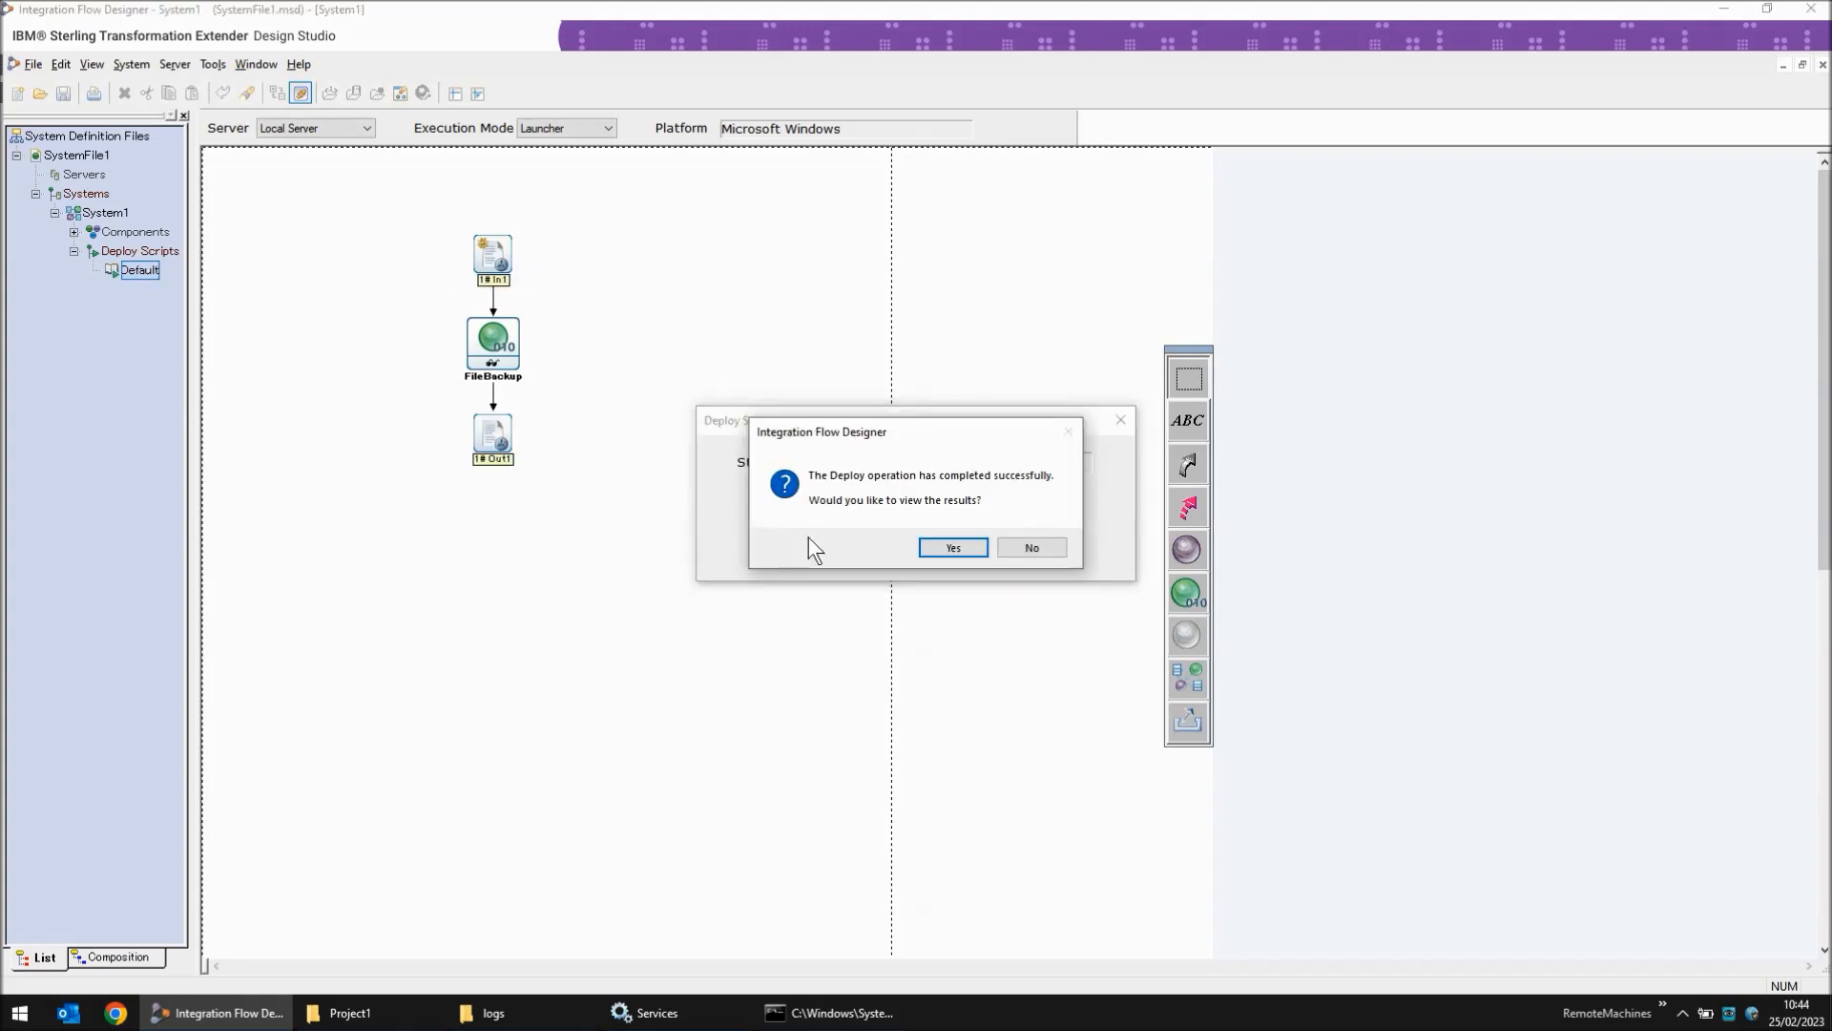
pyautogui.click(1029, 545)
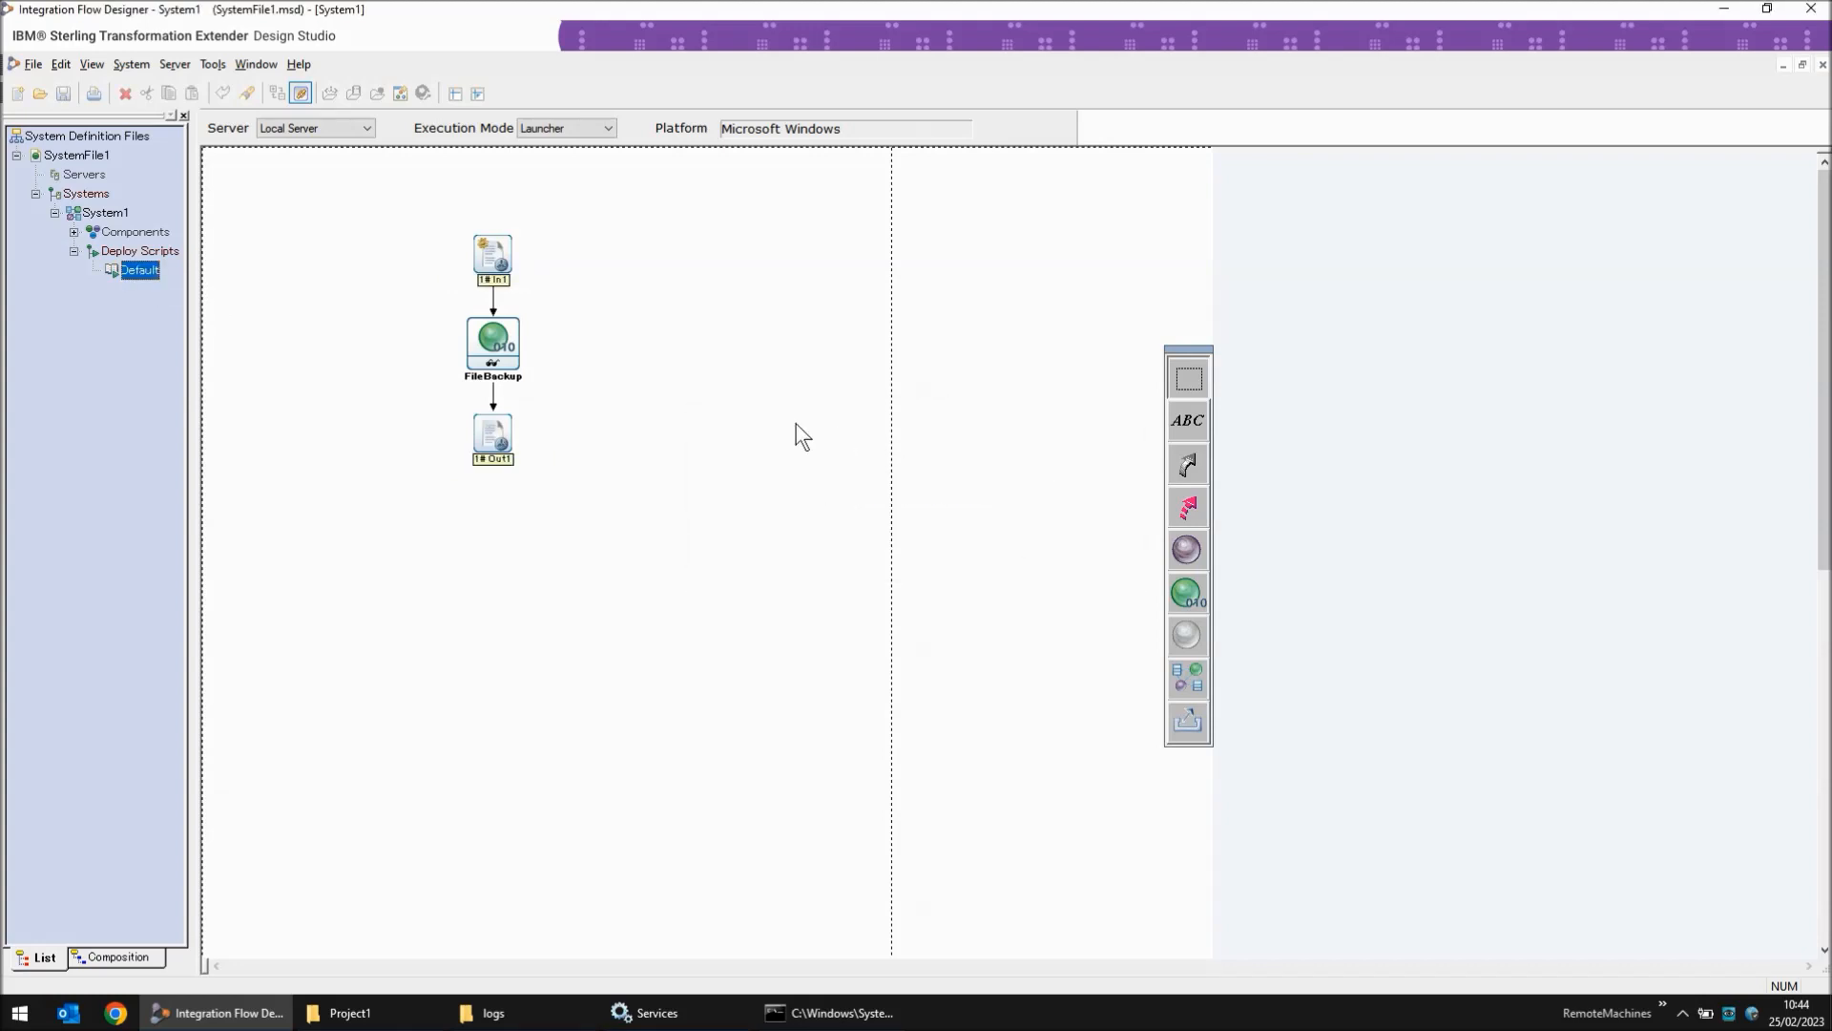
# - Open the logs folder and start the IBM Transformation Extender 10.1.2 Launcher service in Windows Services
pyautogui.click(534, 1014)
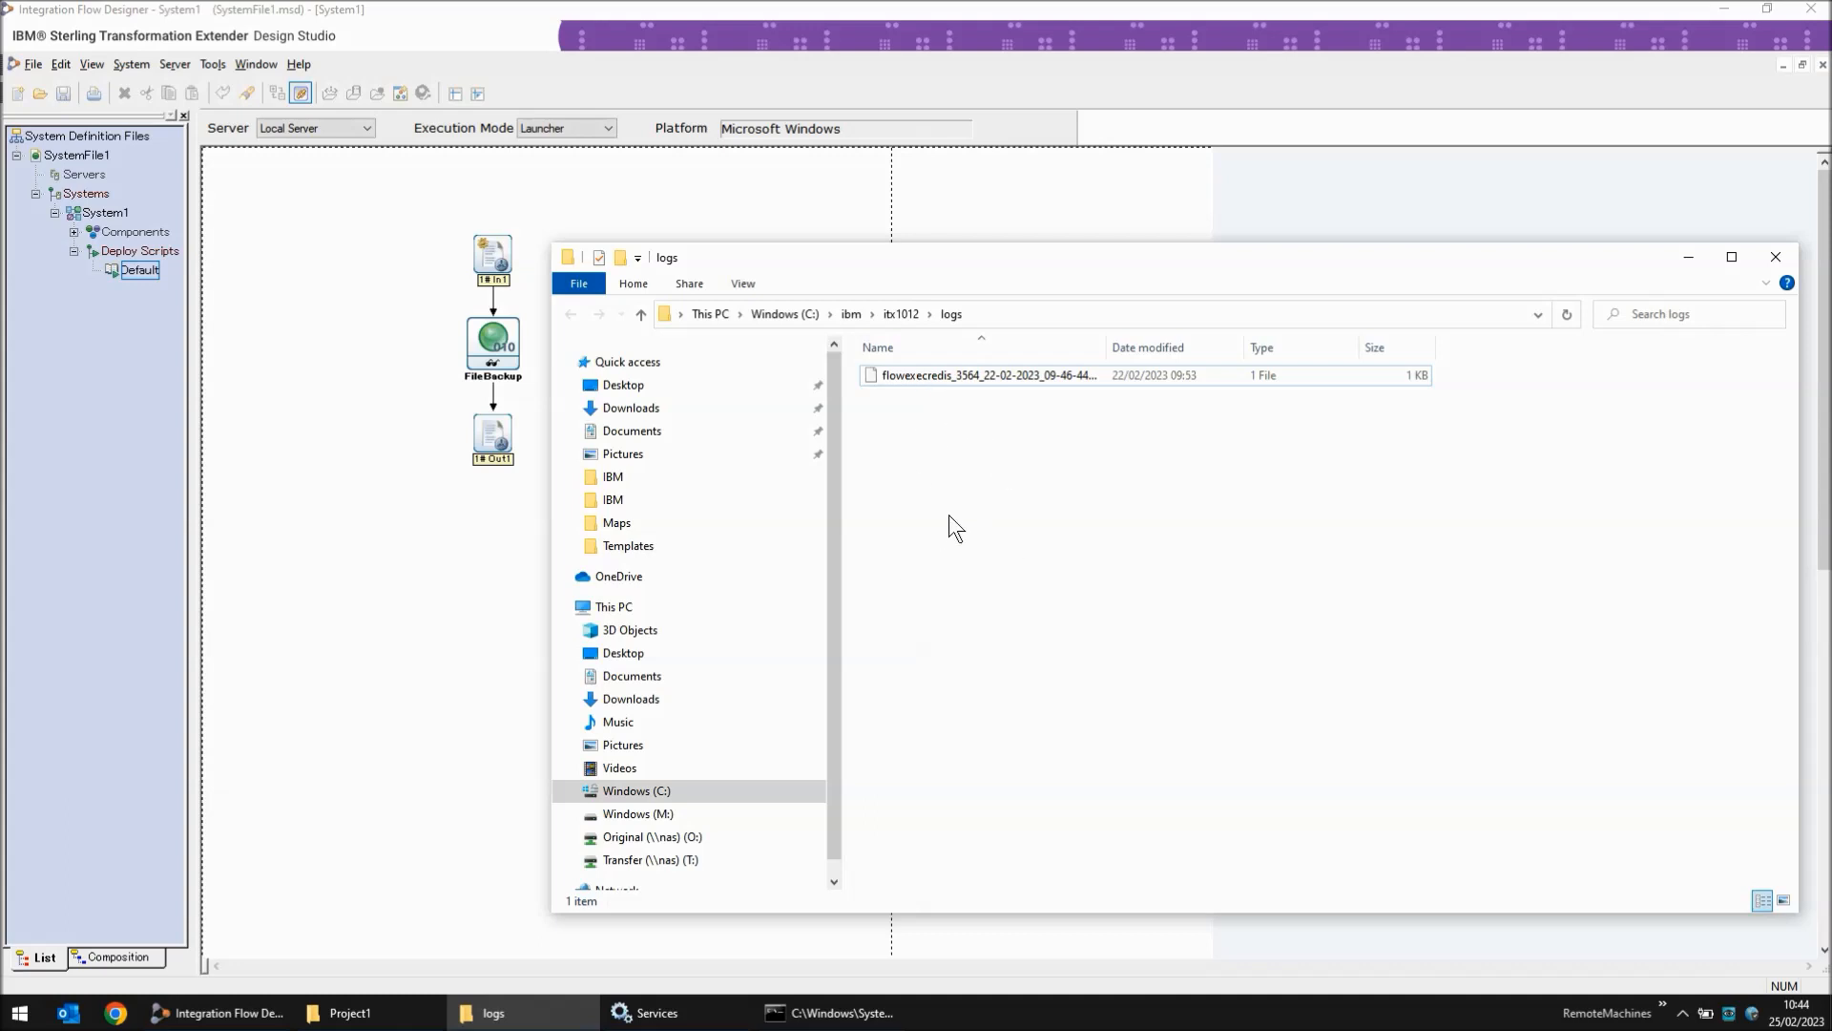
pyautogui.click(644, 1013)
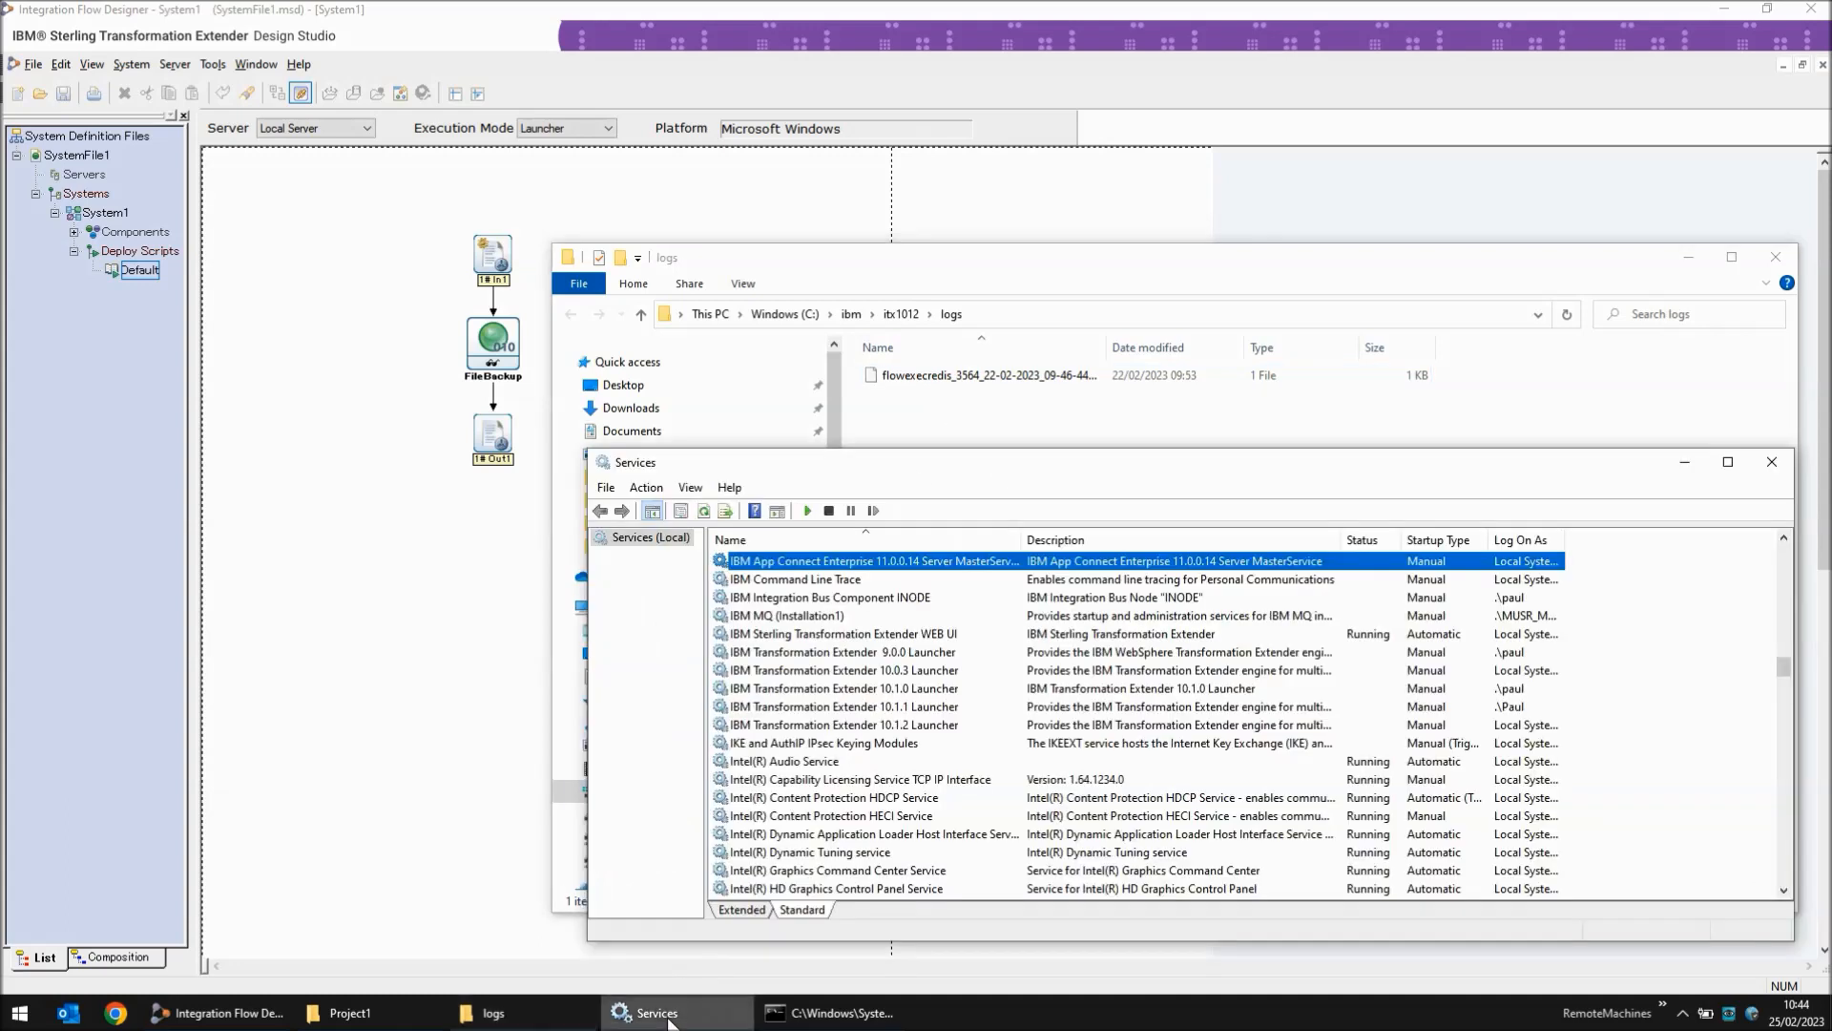
pyautogui.click(911, 726)
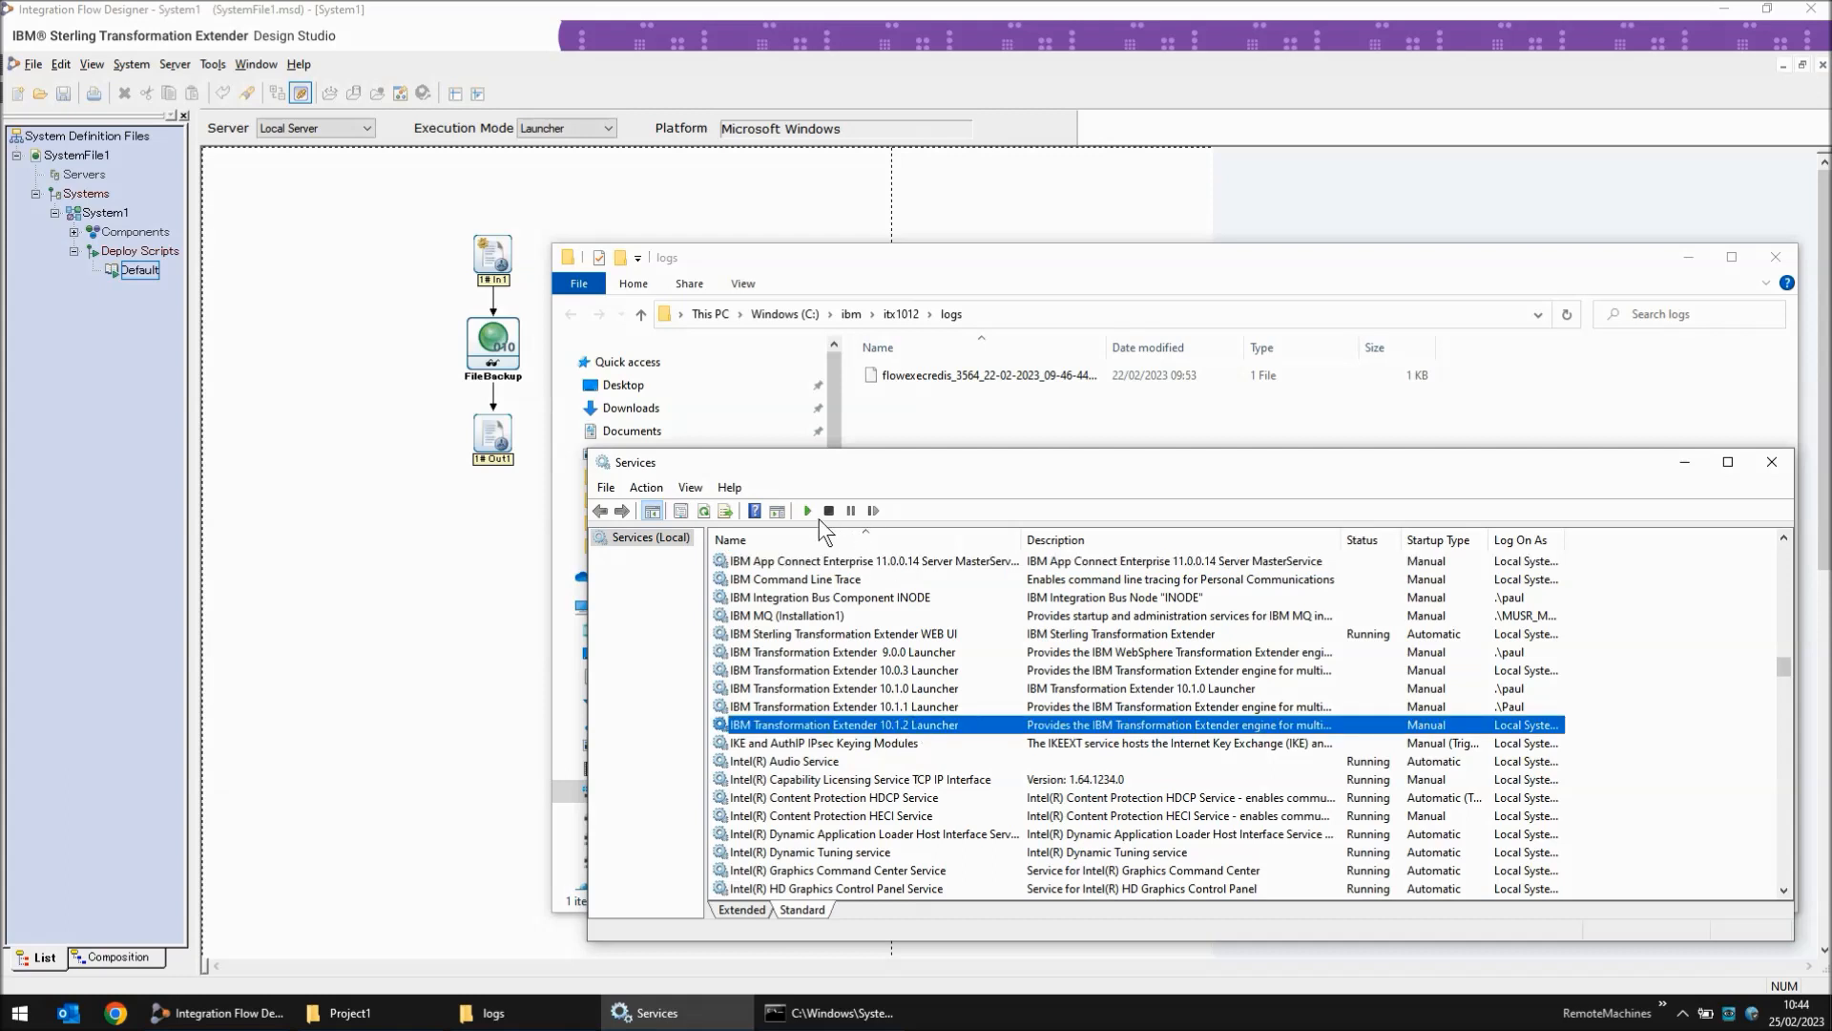
pyautogui.click(808, 512)
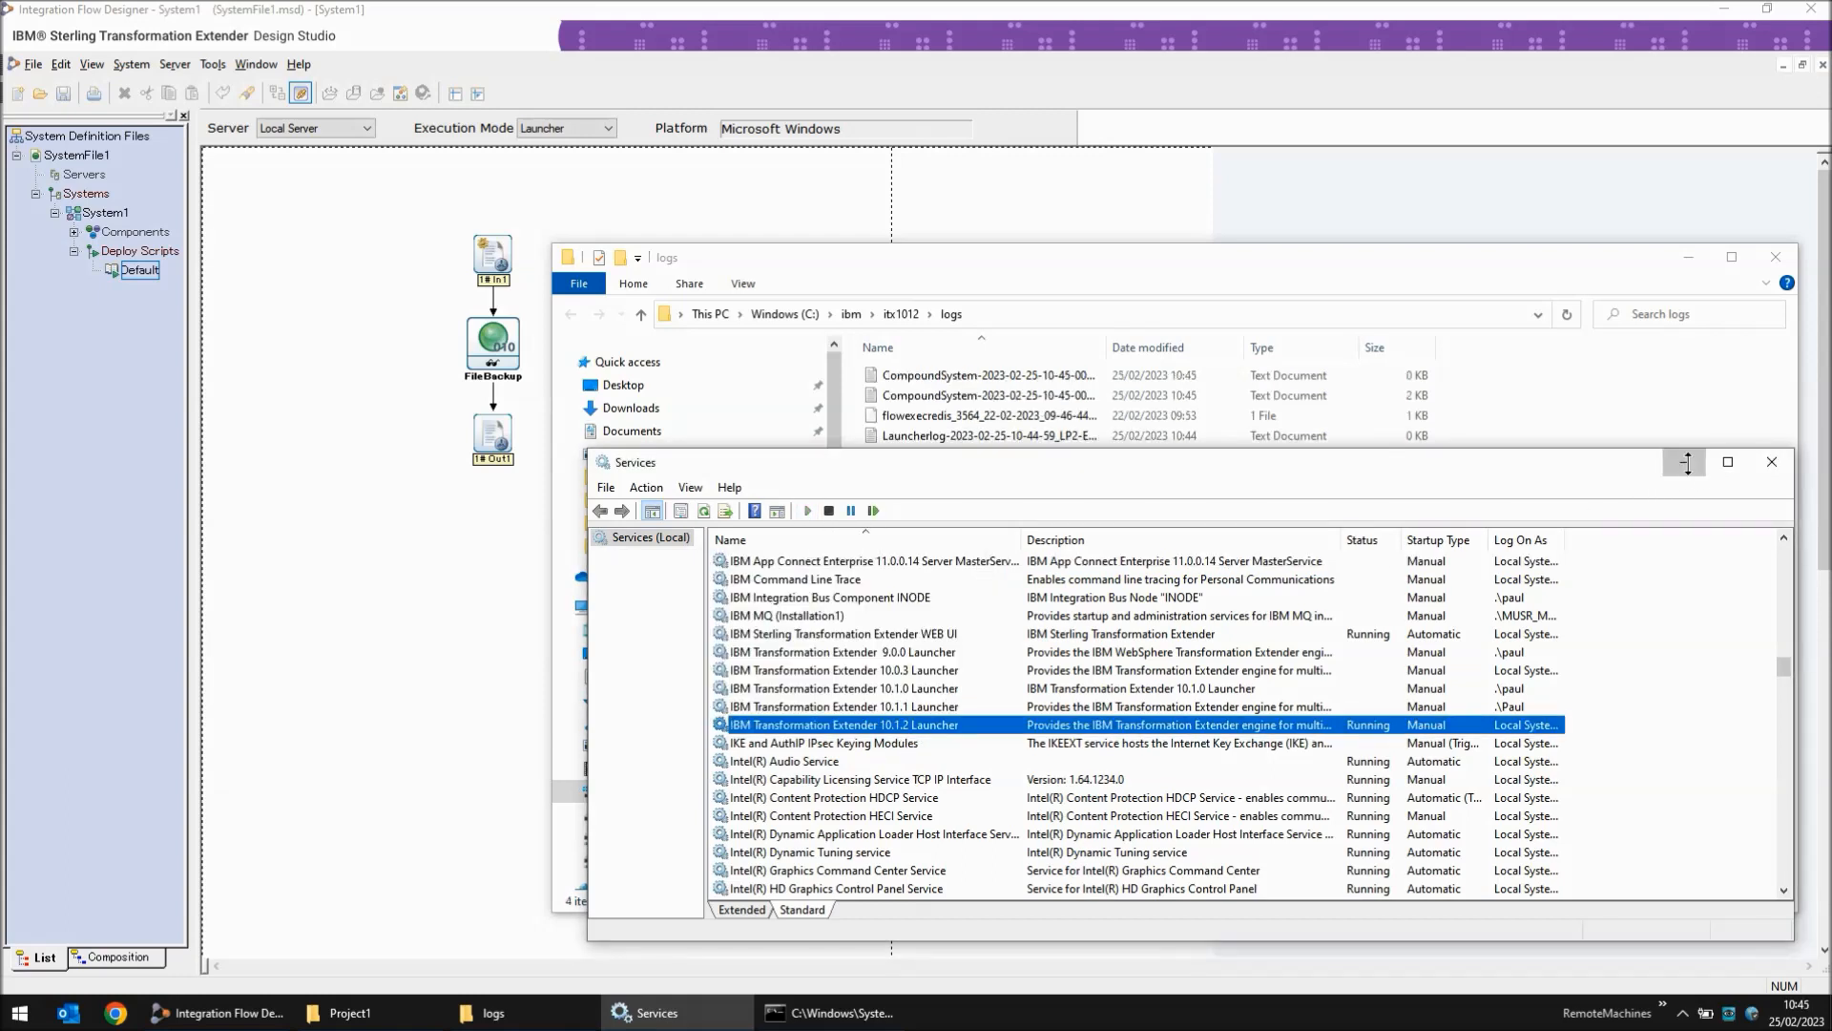
pyautogui.click(1684, 461)
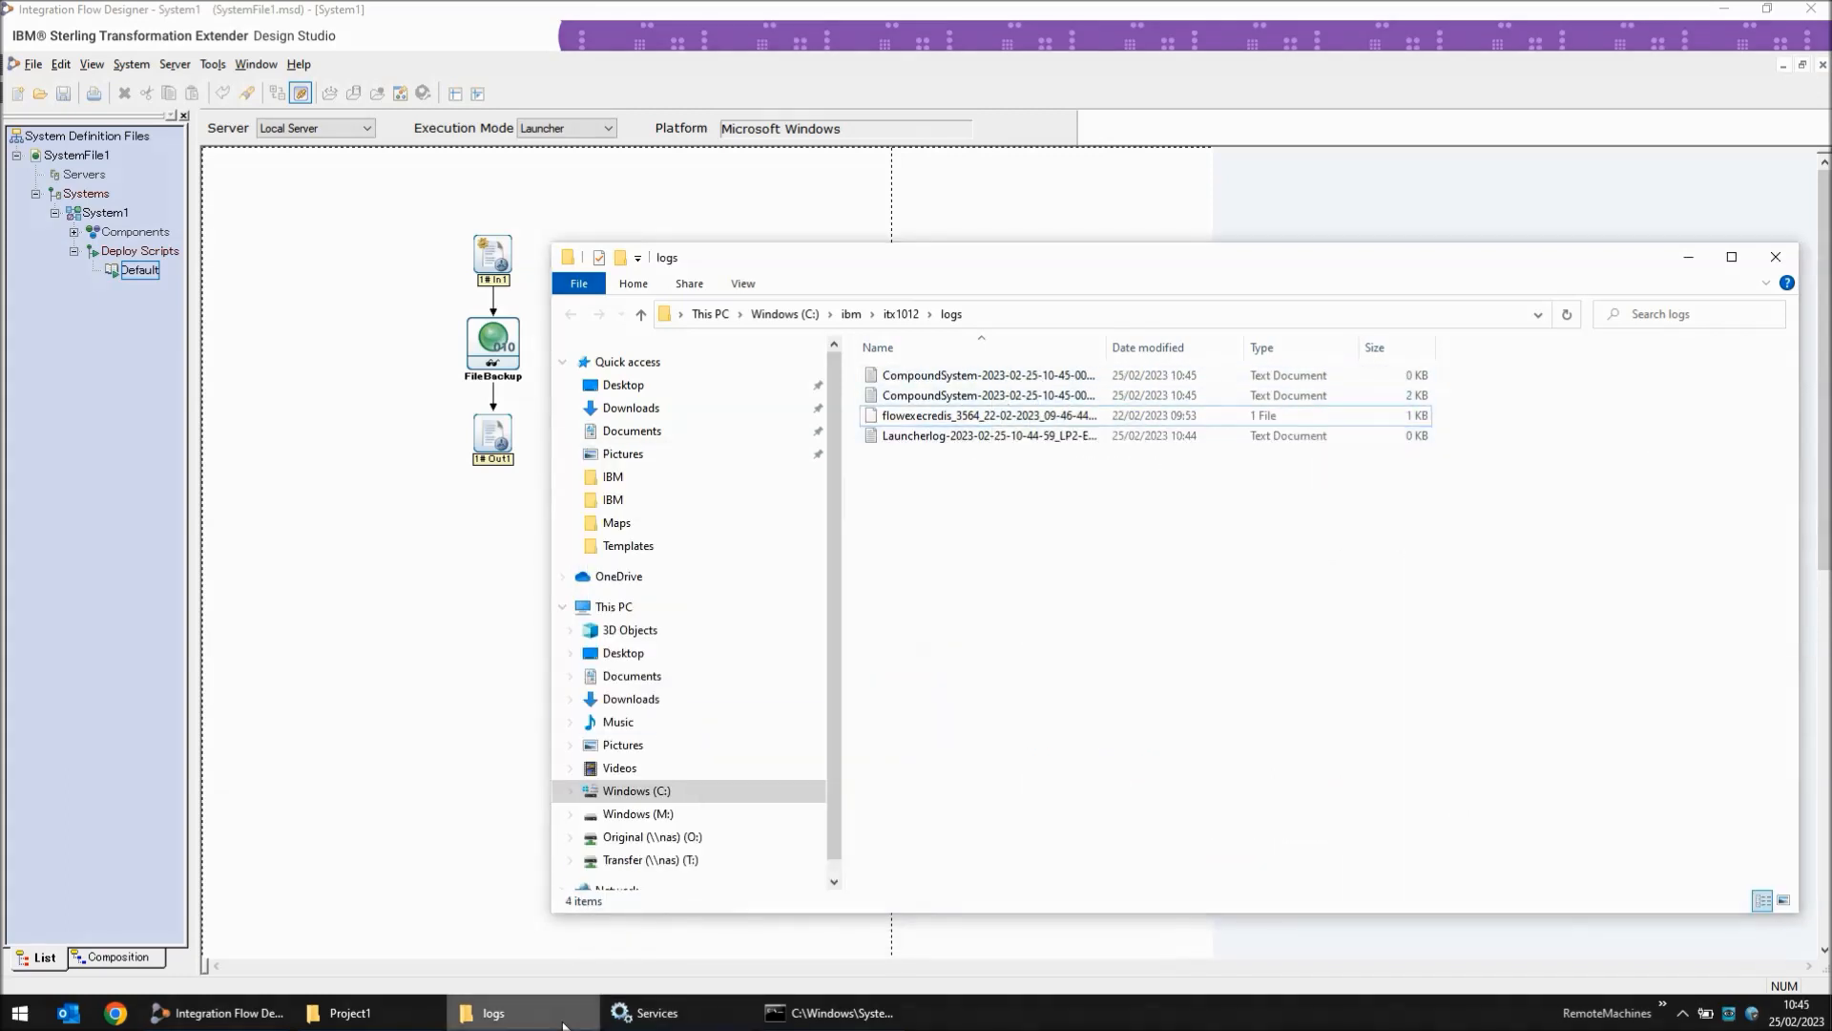
# - Check the contents of the Input and Output folders inside C:\Project1 in File Explorer
pyautogui.click(359, 1015)
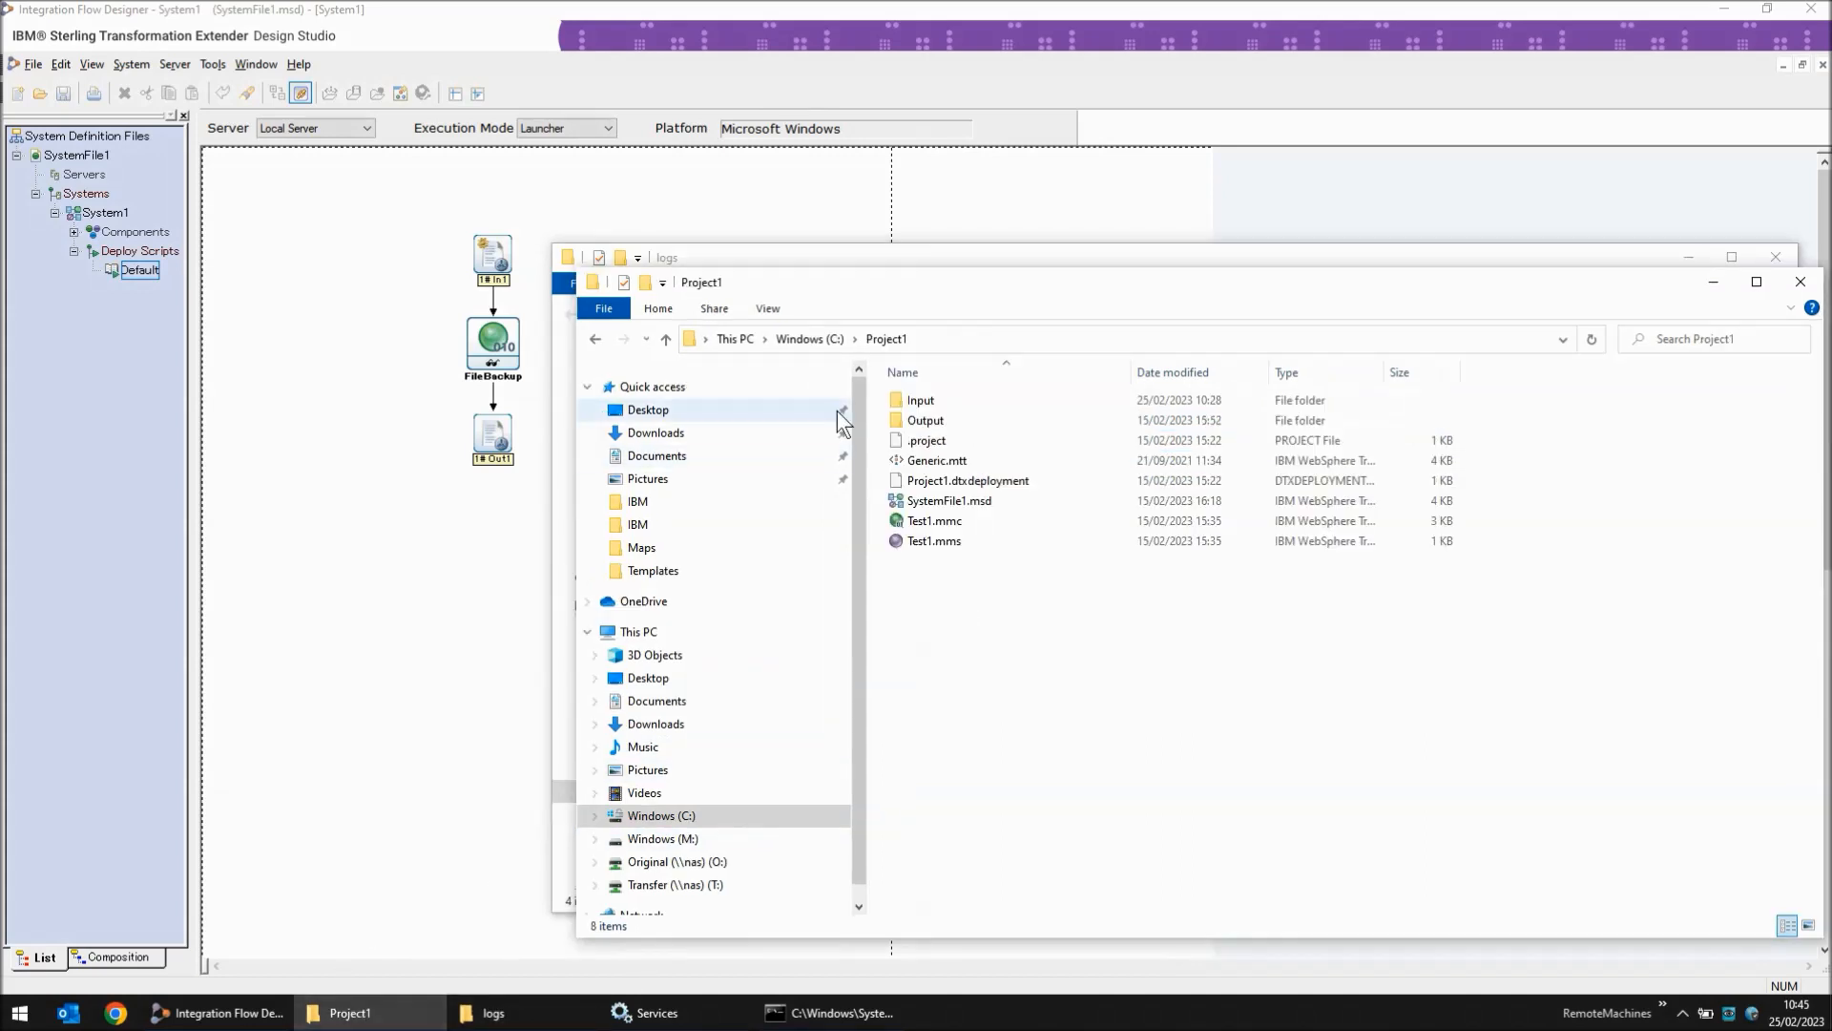
pyautogui.doubleClick(931, 404)
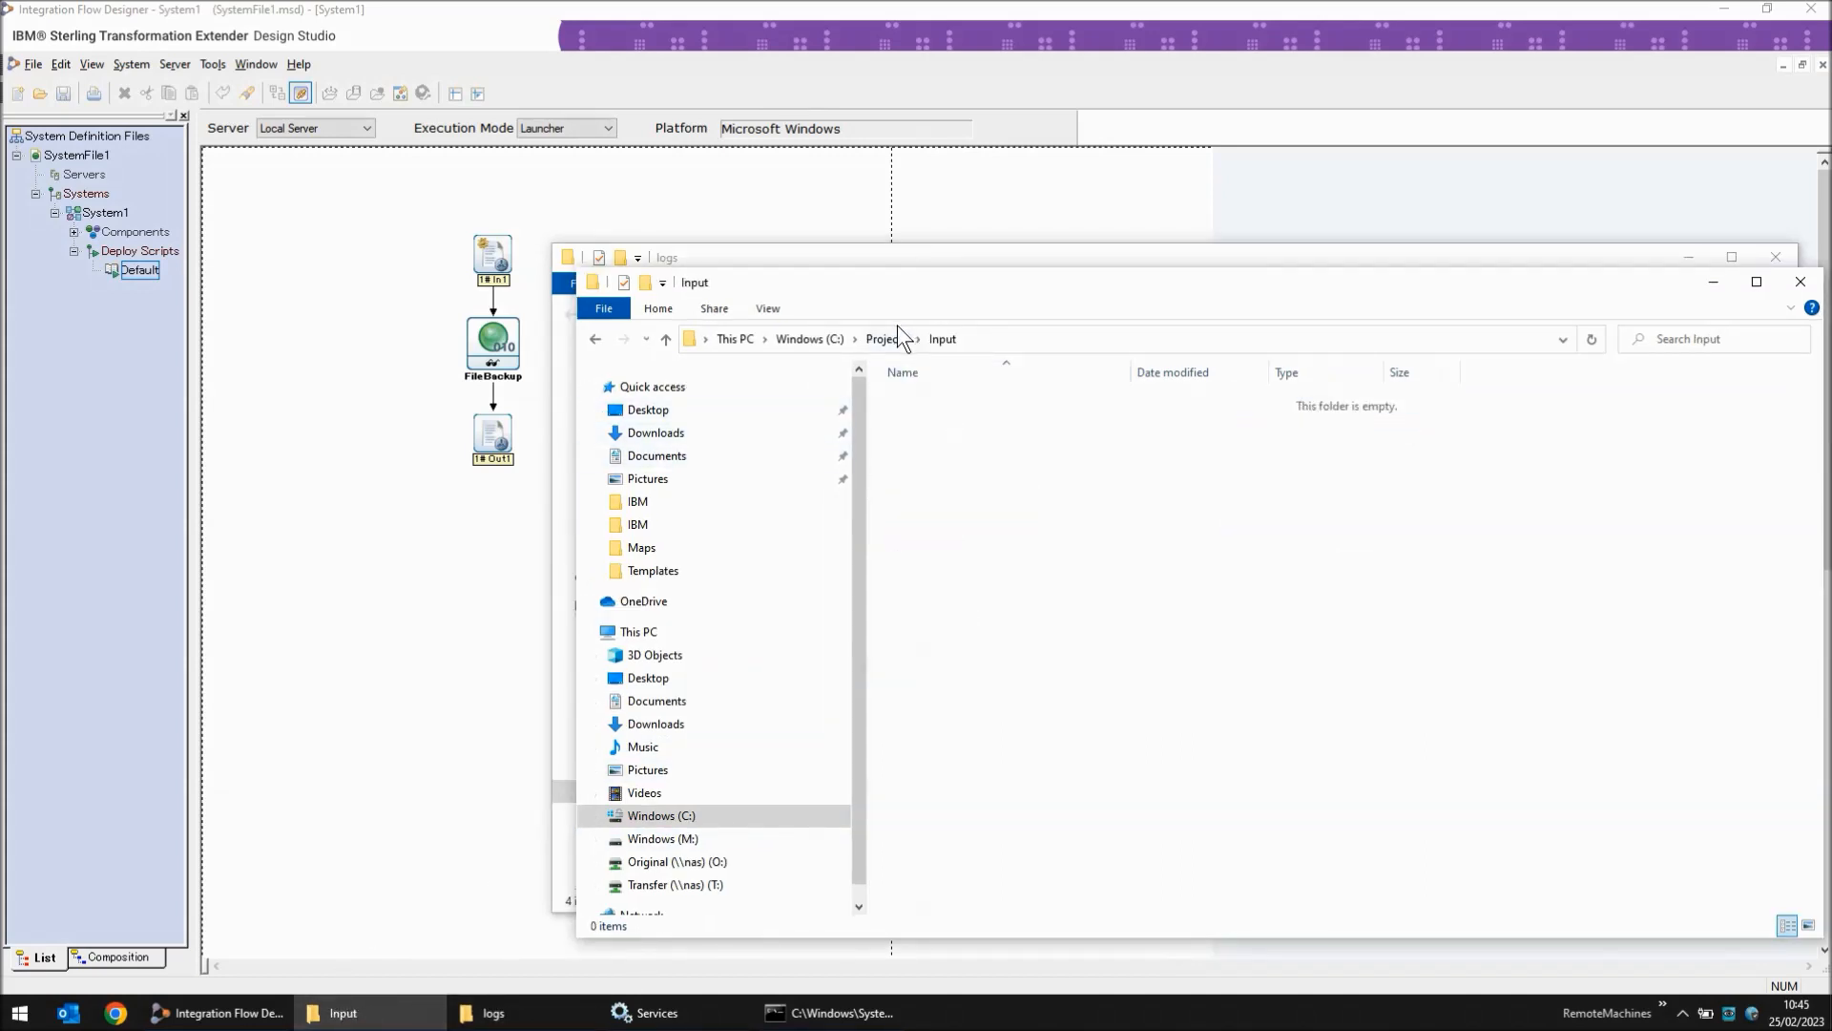
pyautogui.click(891, 339)
pyautogui.click(946, 419)
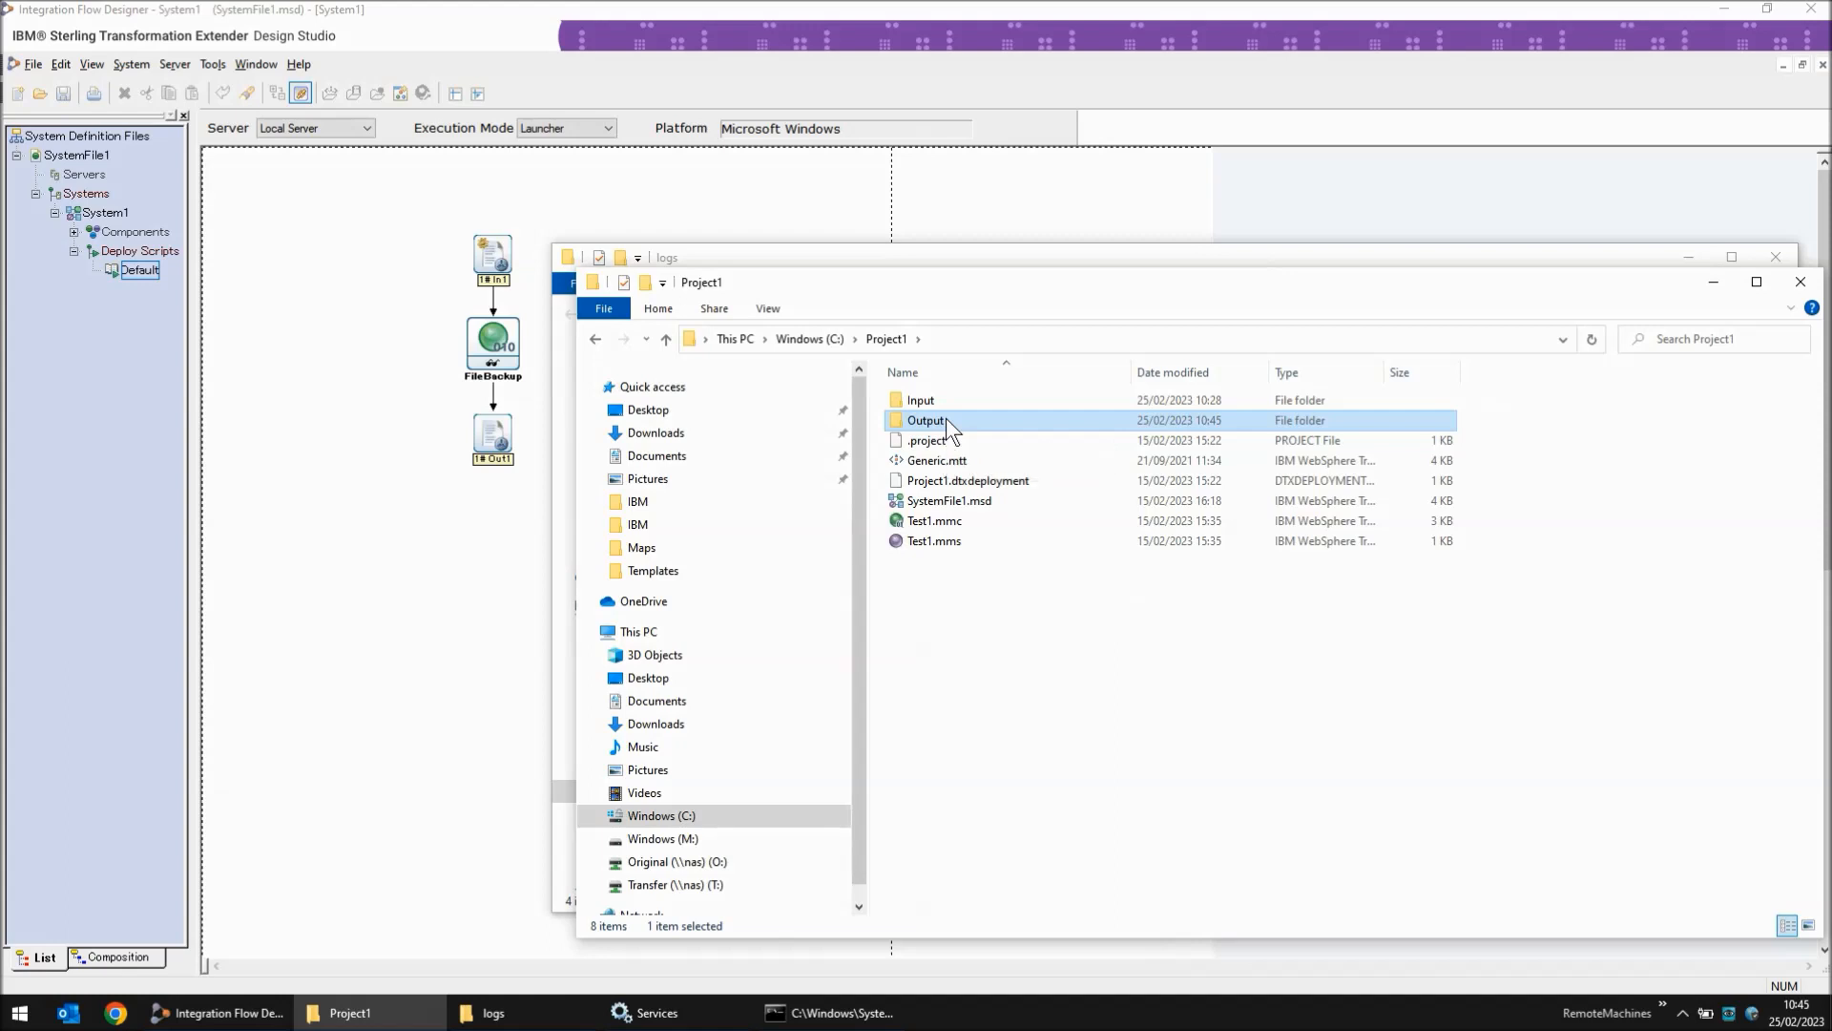
pyautogui.doubleClick(946, 420)
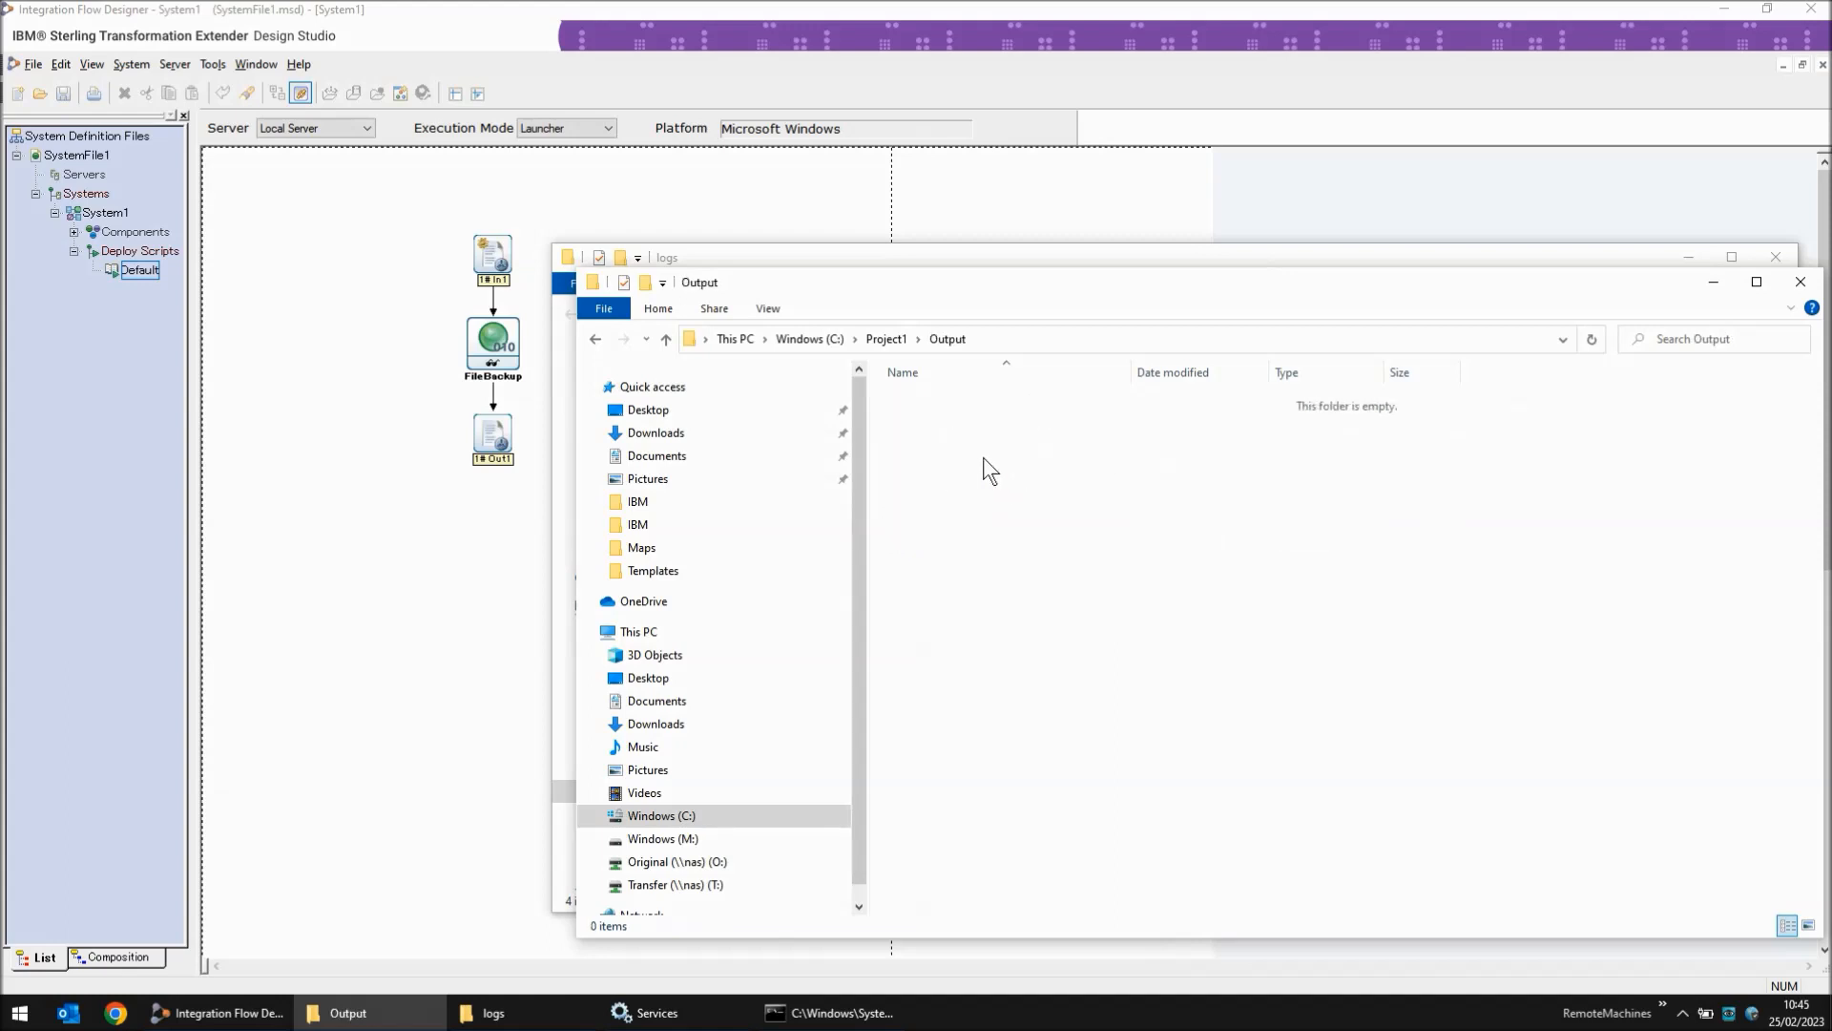
# - Run "echo stuff > Input\Input1.txt" in the Command Prompt and view the contents of Input1.txt in the Output folder
pyautogui.click(852, 1012)
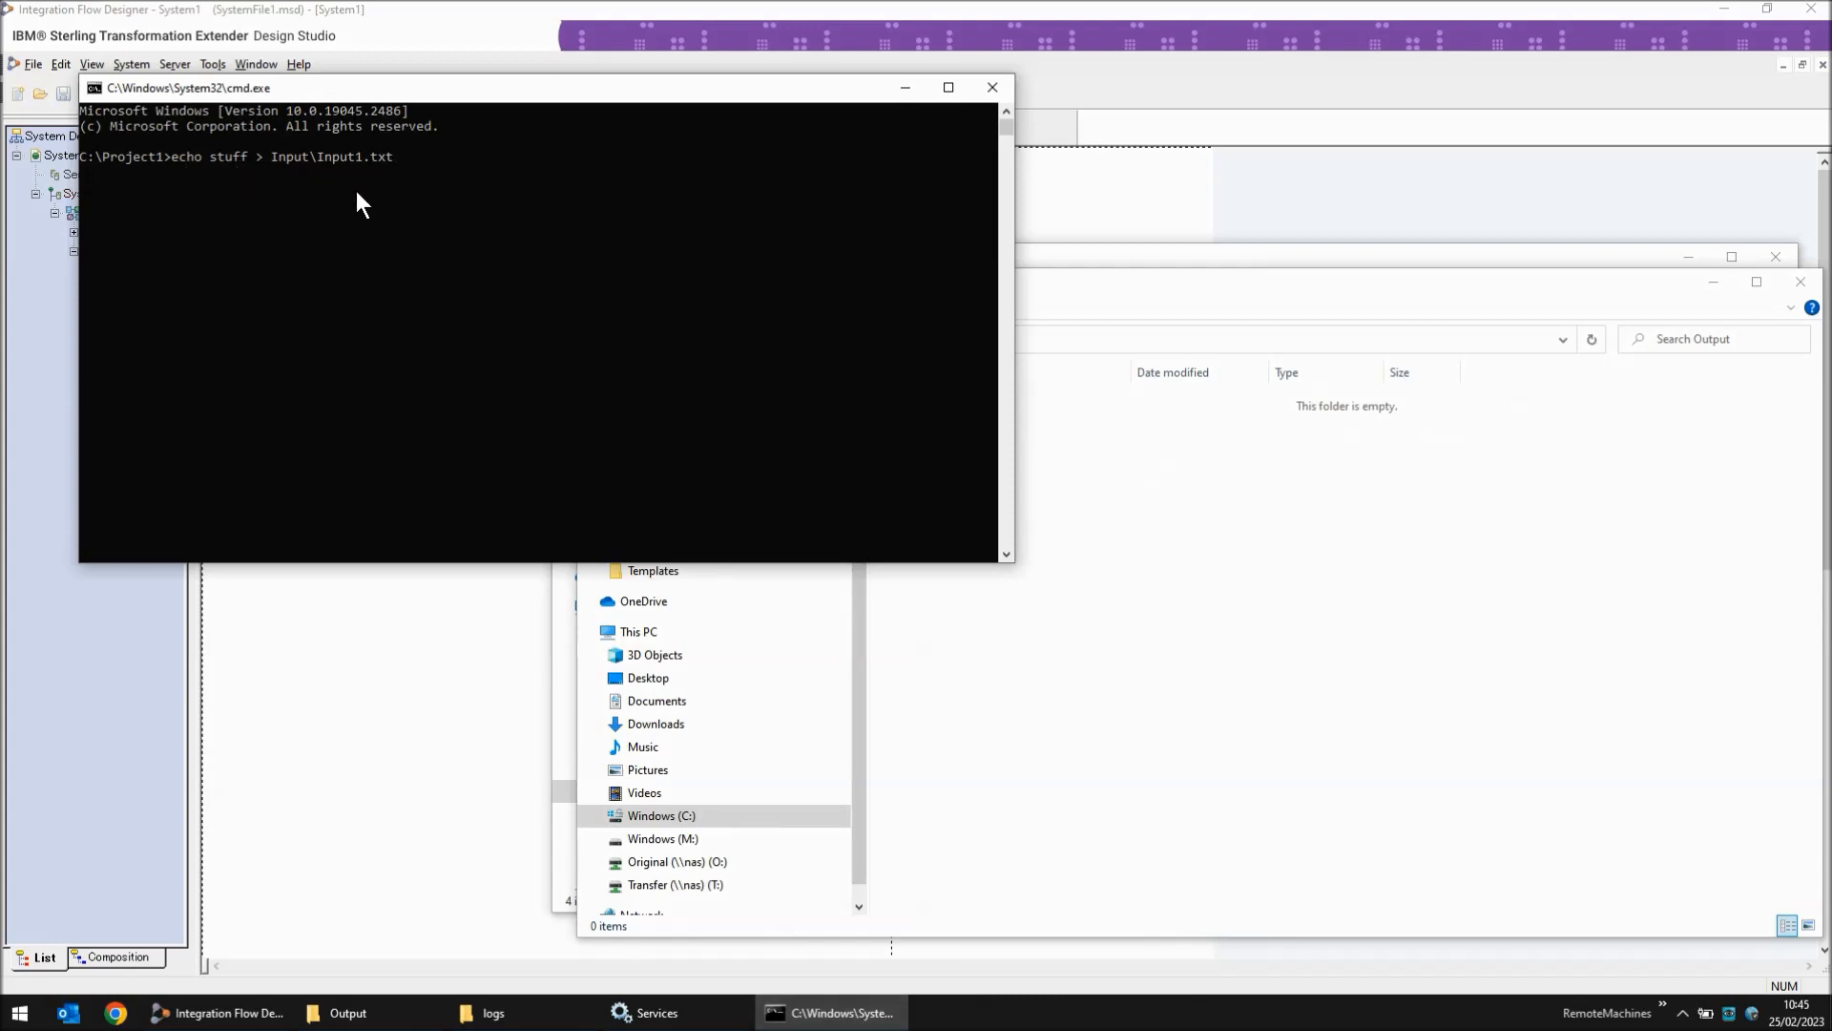
pyautogui.press('Return')
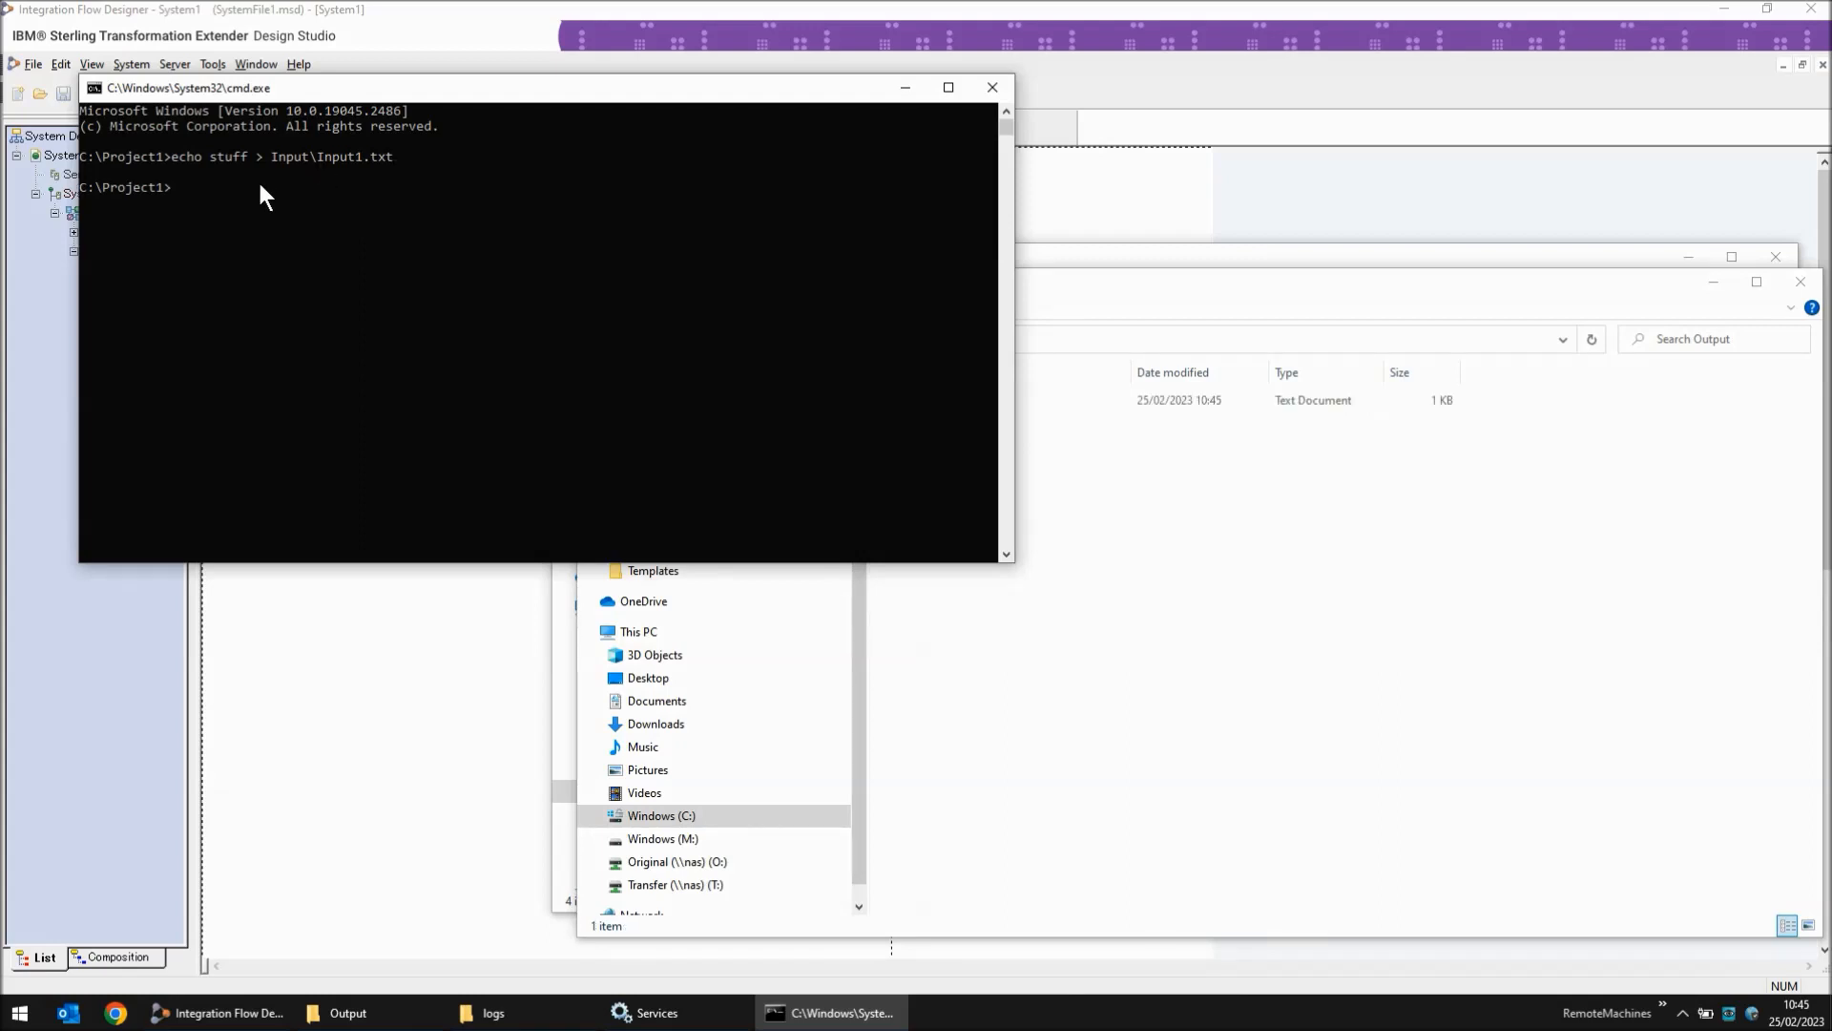
pyautogui.click(1108, 532)
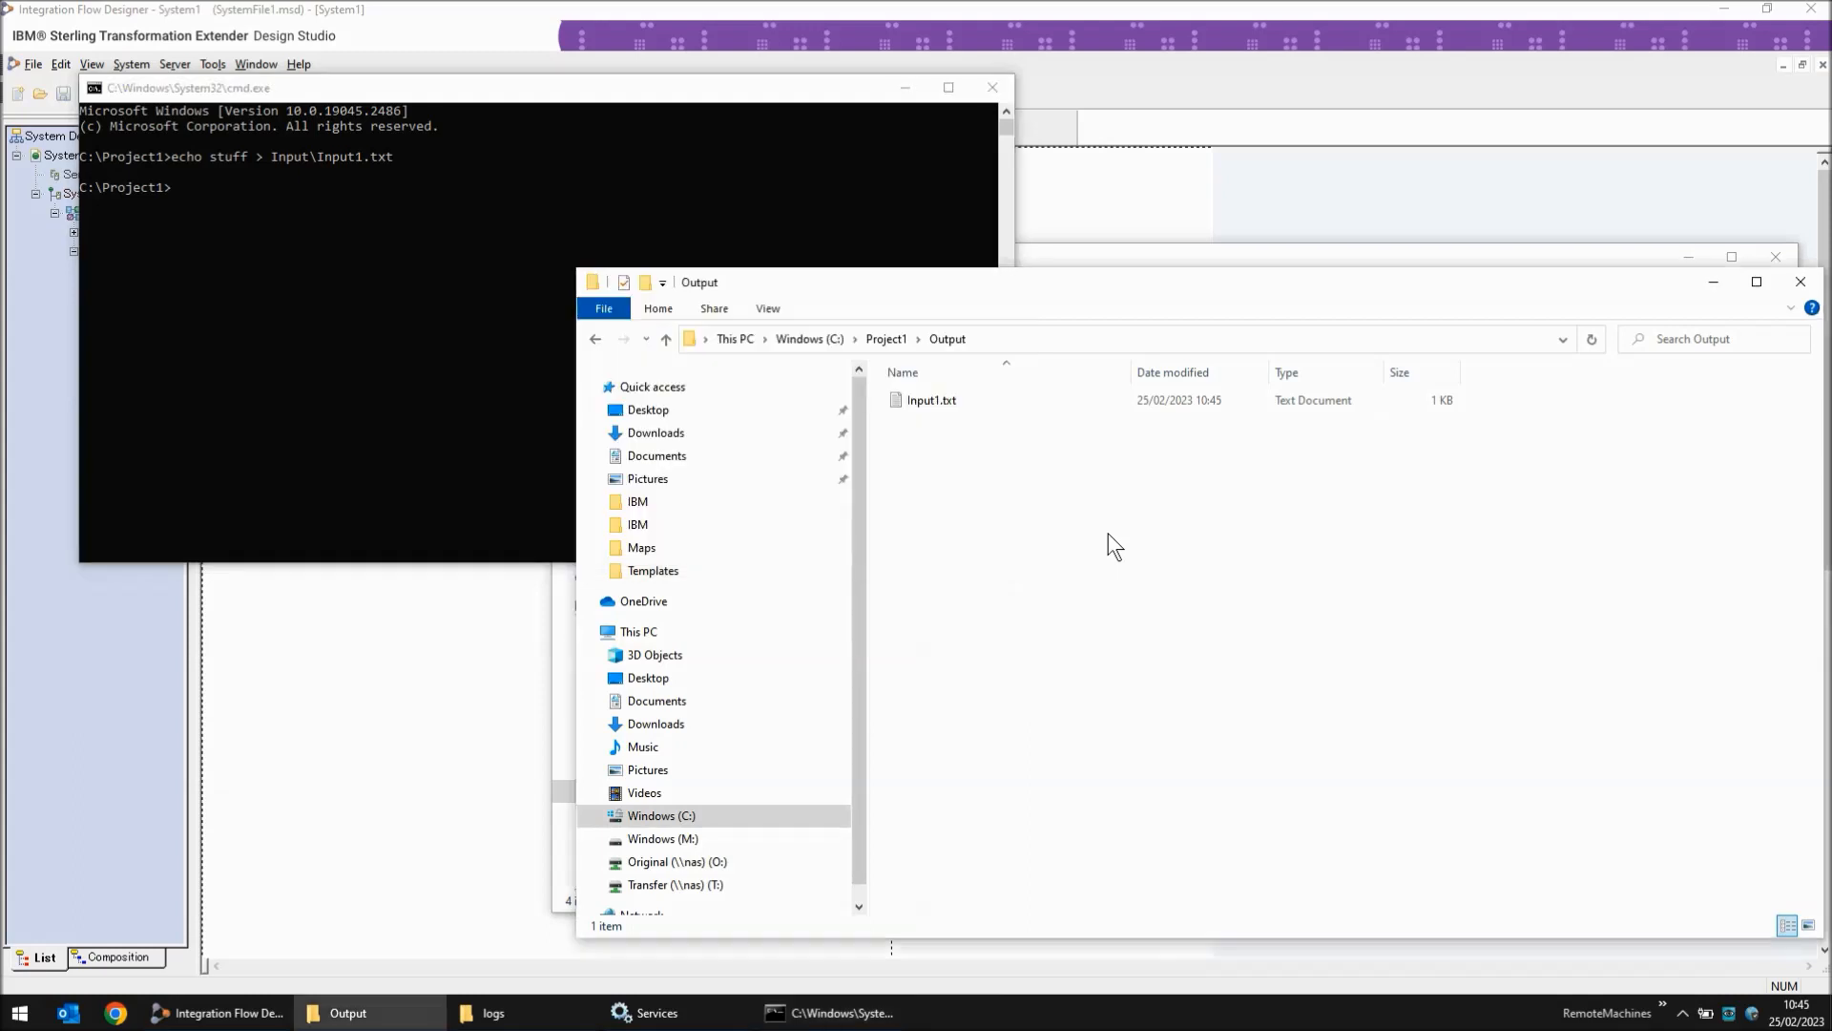
pyautogui.doubleClick(942, 402)
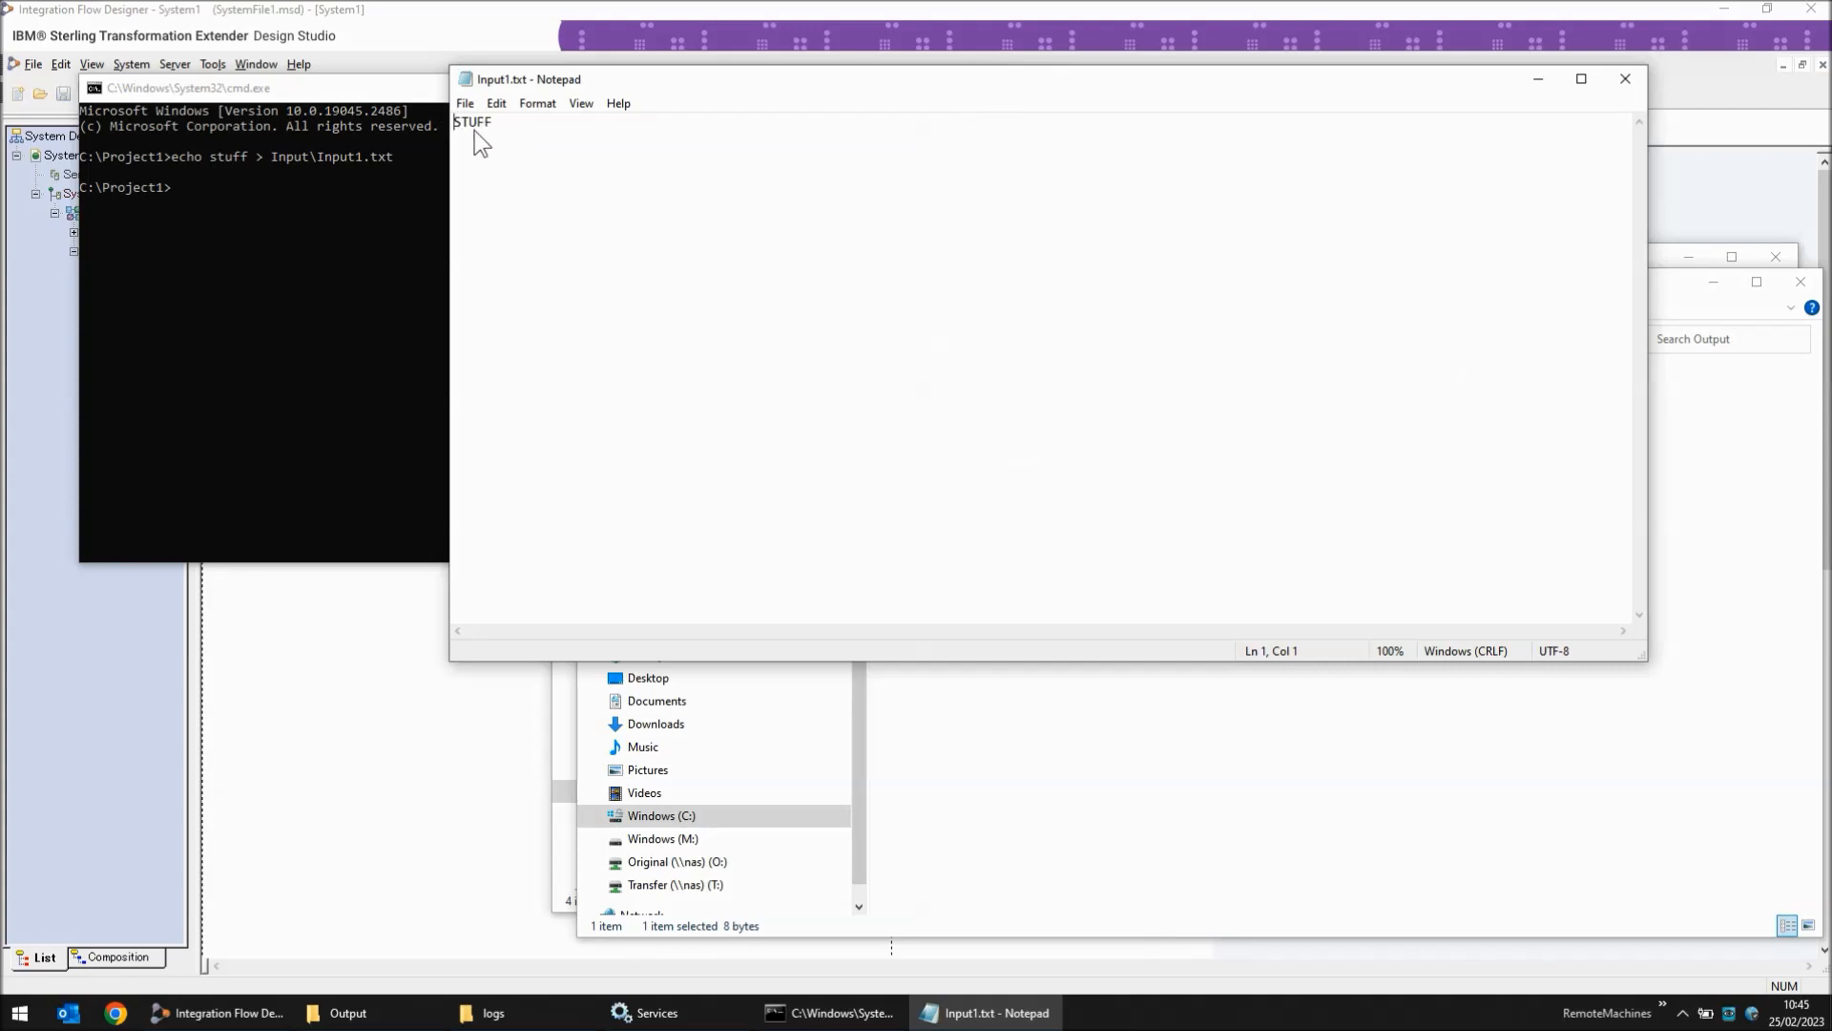
pyautogui.click(1625, 81)
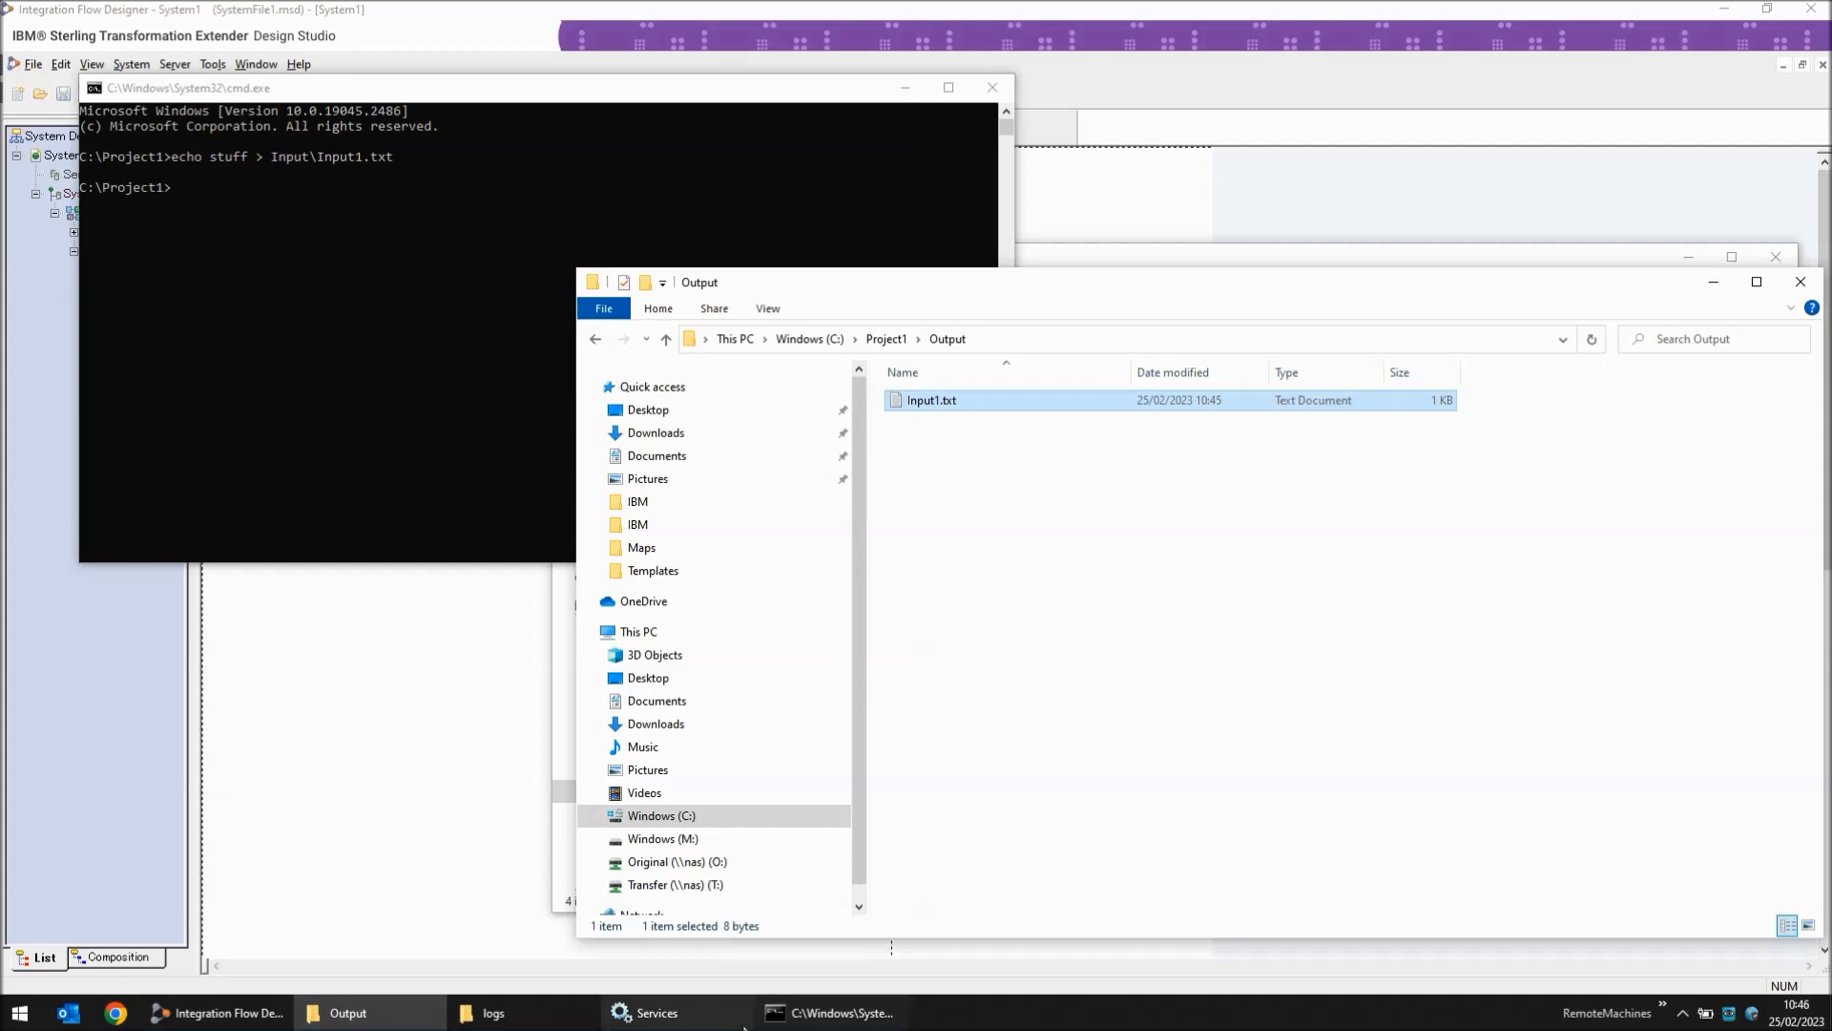
# - Stop the IBM Transformation Extender 10.1.2 Launcher service in Windows Services
pyautogui.click(644, 1013)
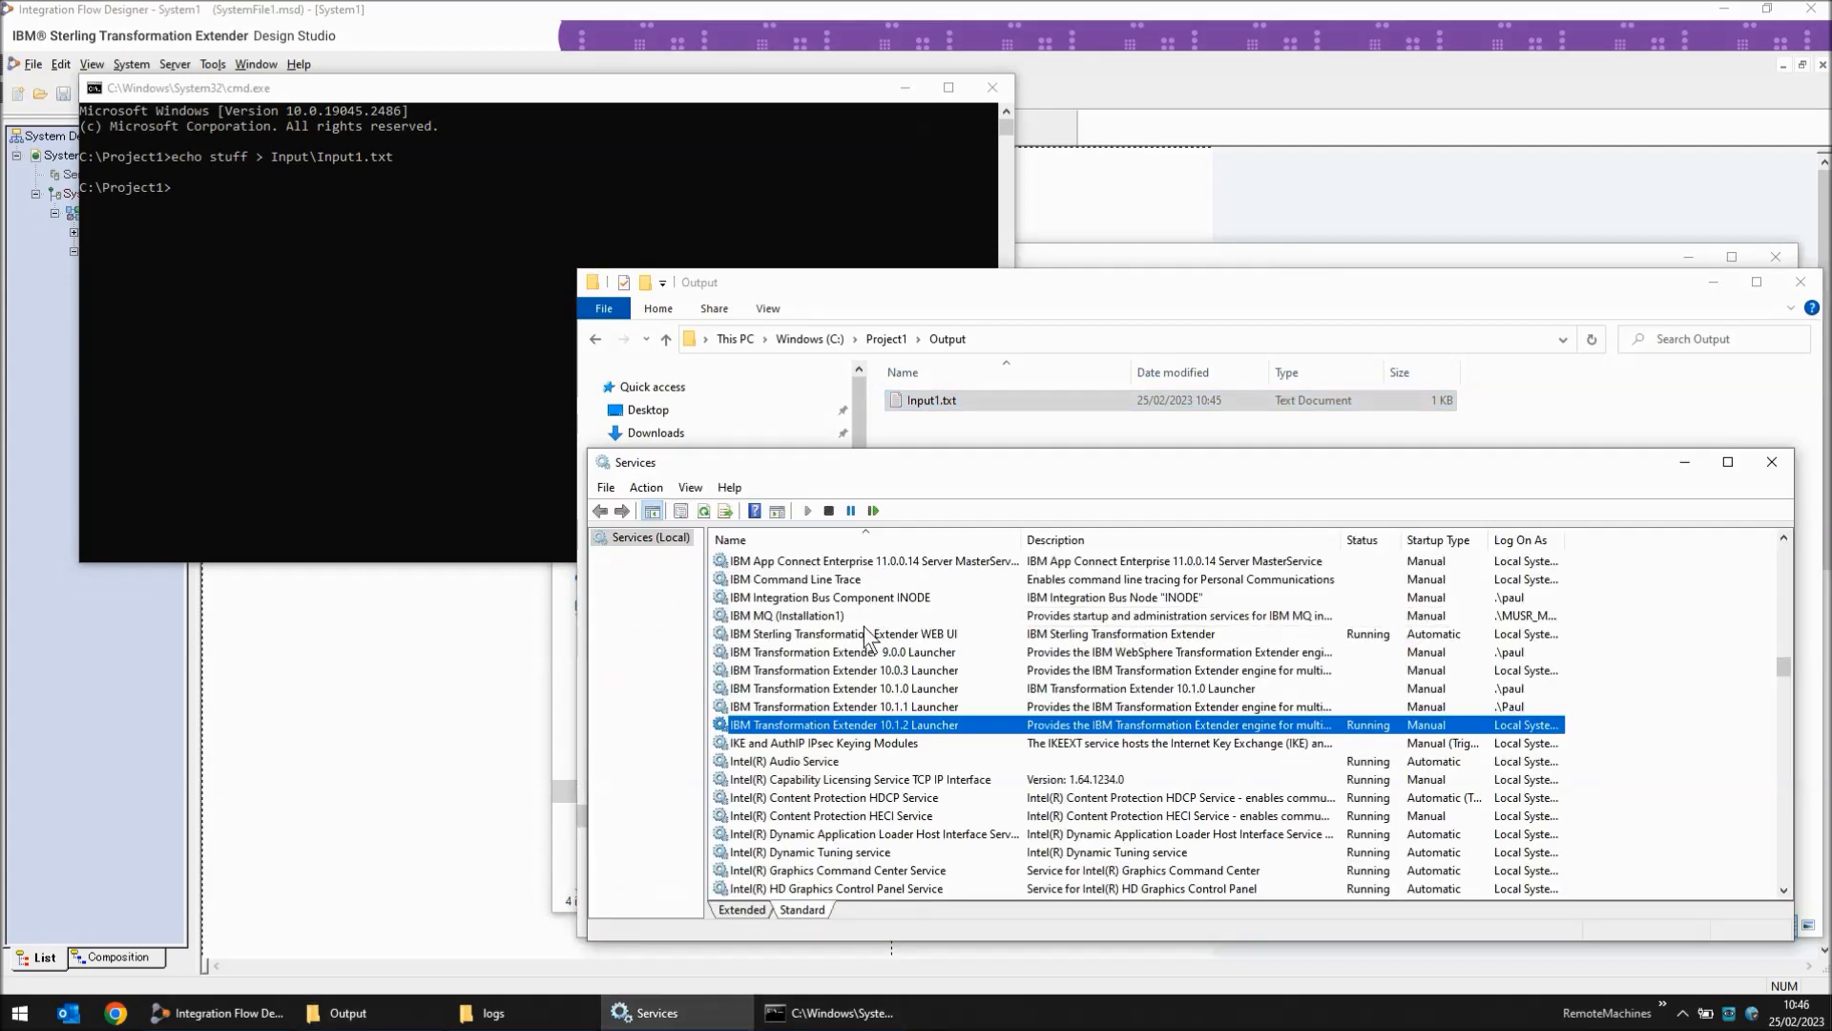
pyautogui.click(828, 511)
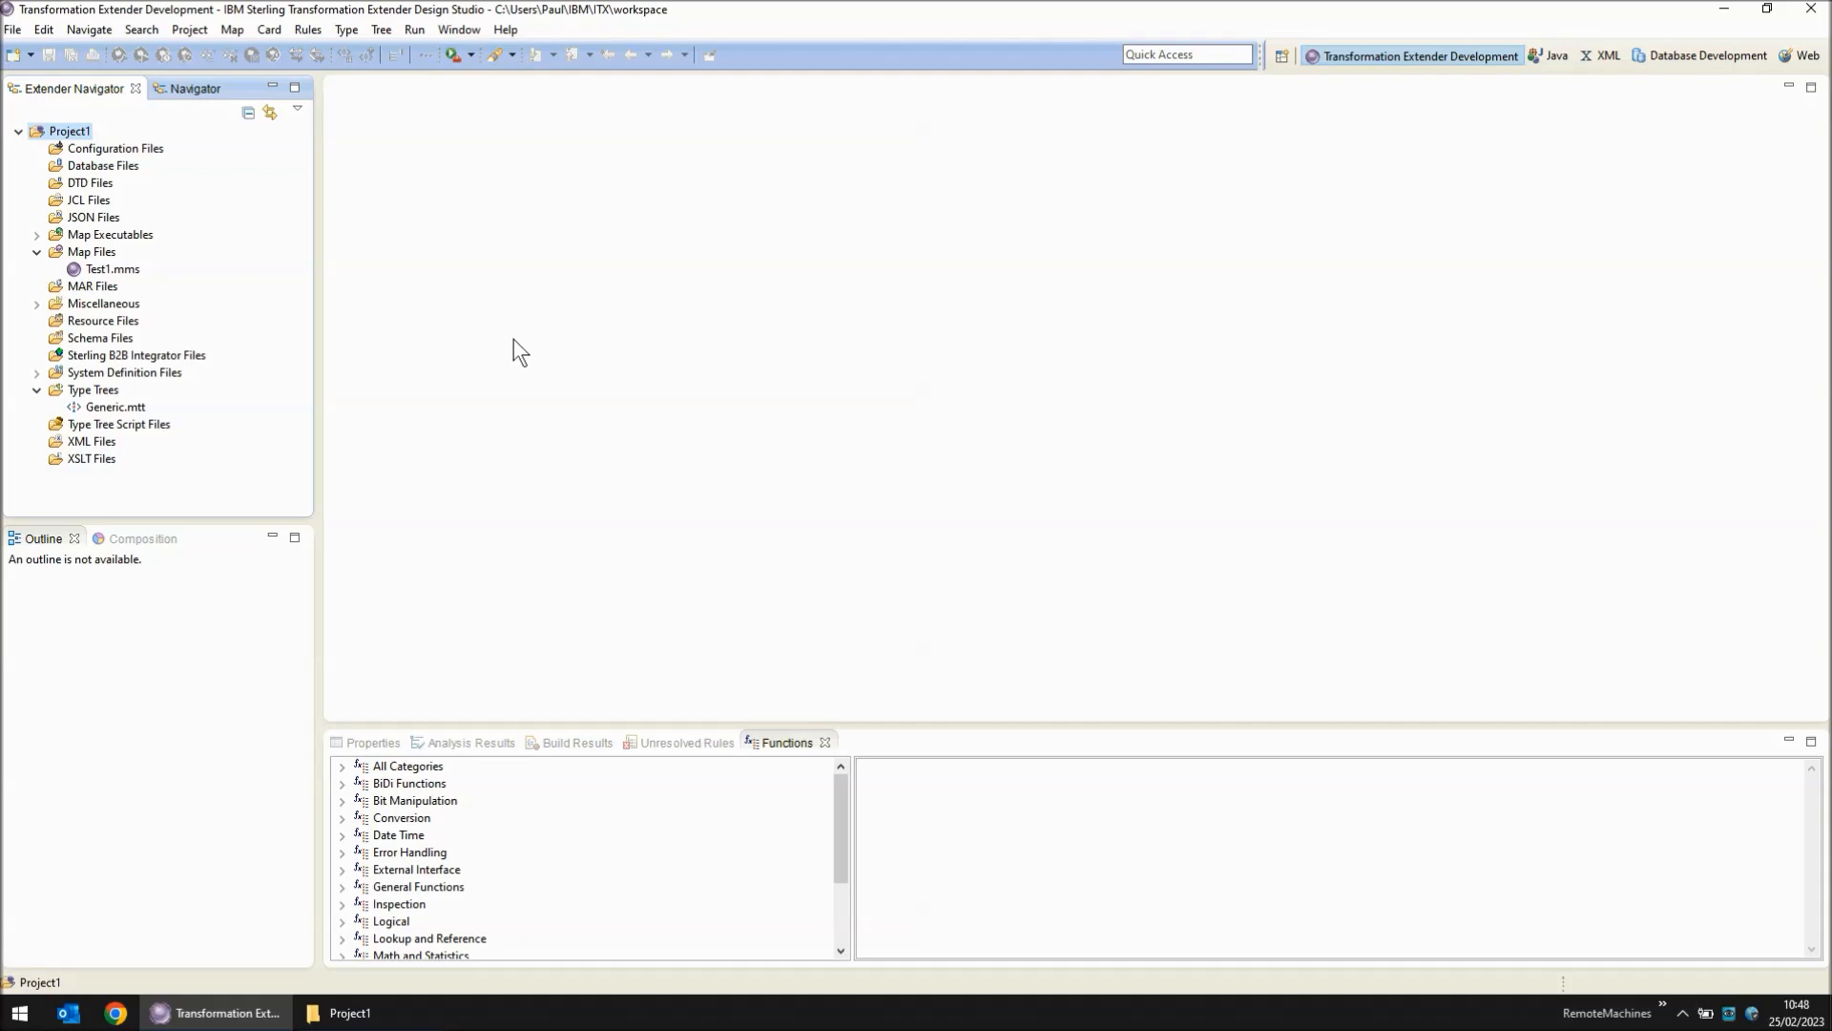
# - Start exporting Project1 from Design Studio with Archive File as the export destination
pyautogui.rightClick(80, 139)
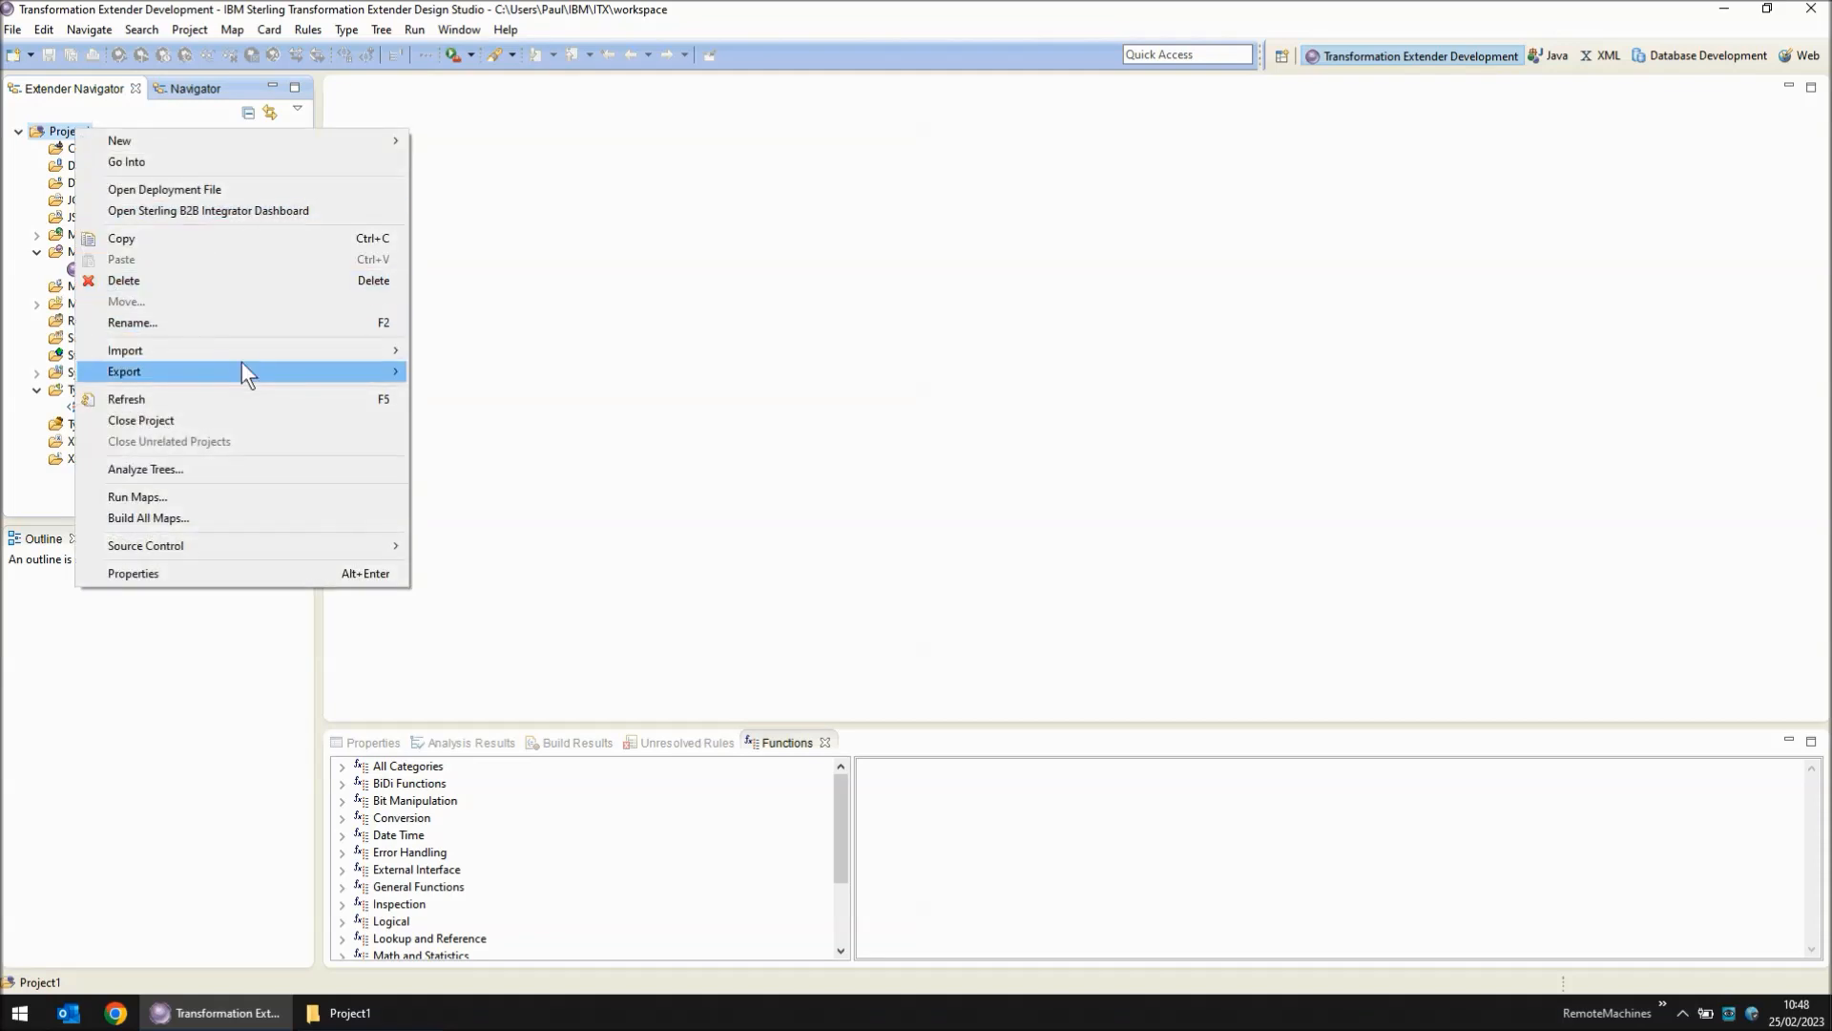
pyautogui.moveTo(243, 369)
pyautogui.click(457, 441)
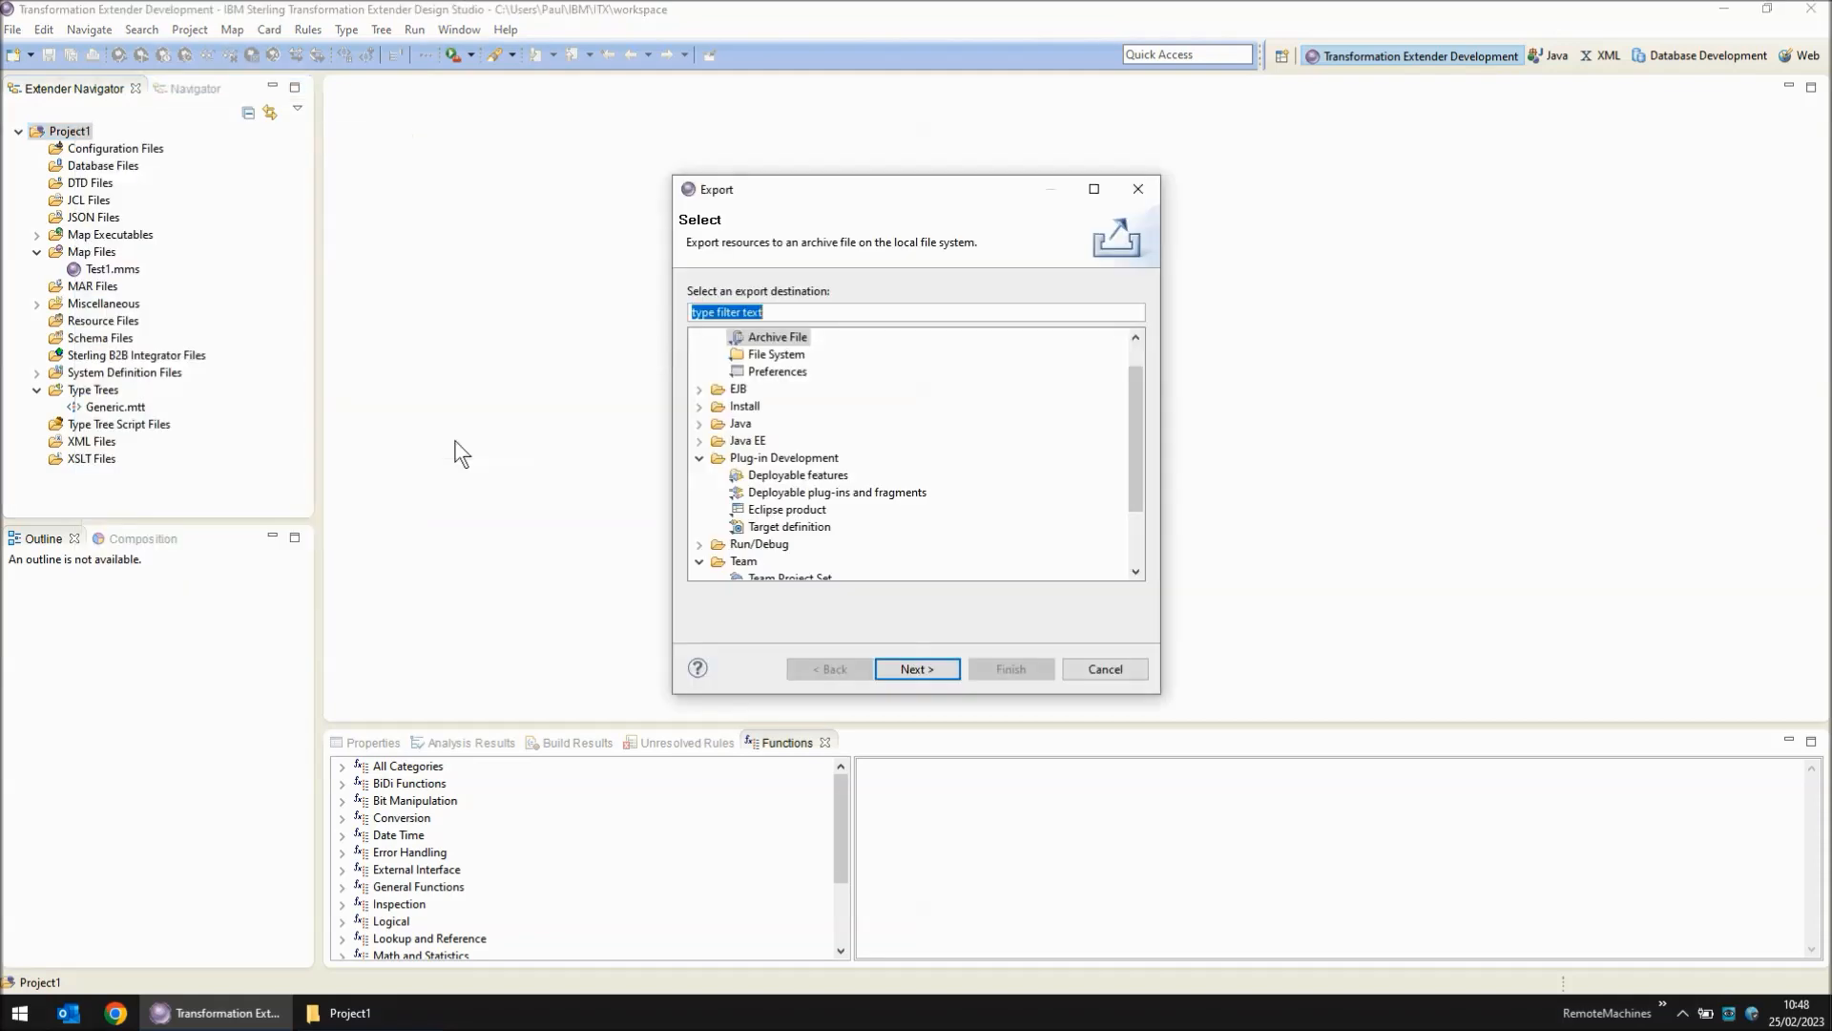
pyautogui.click(784, 341)
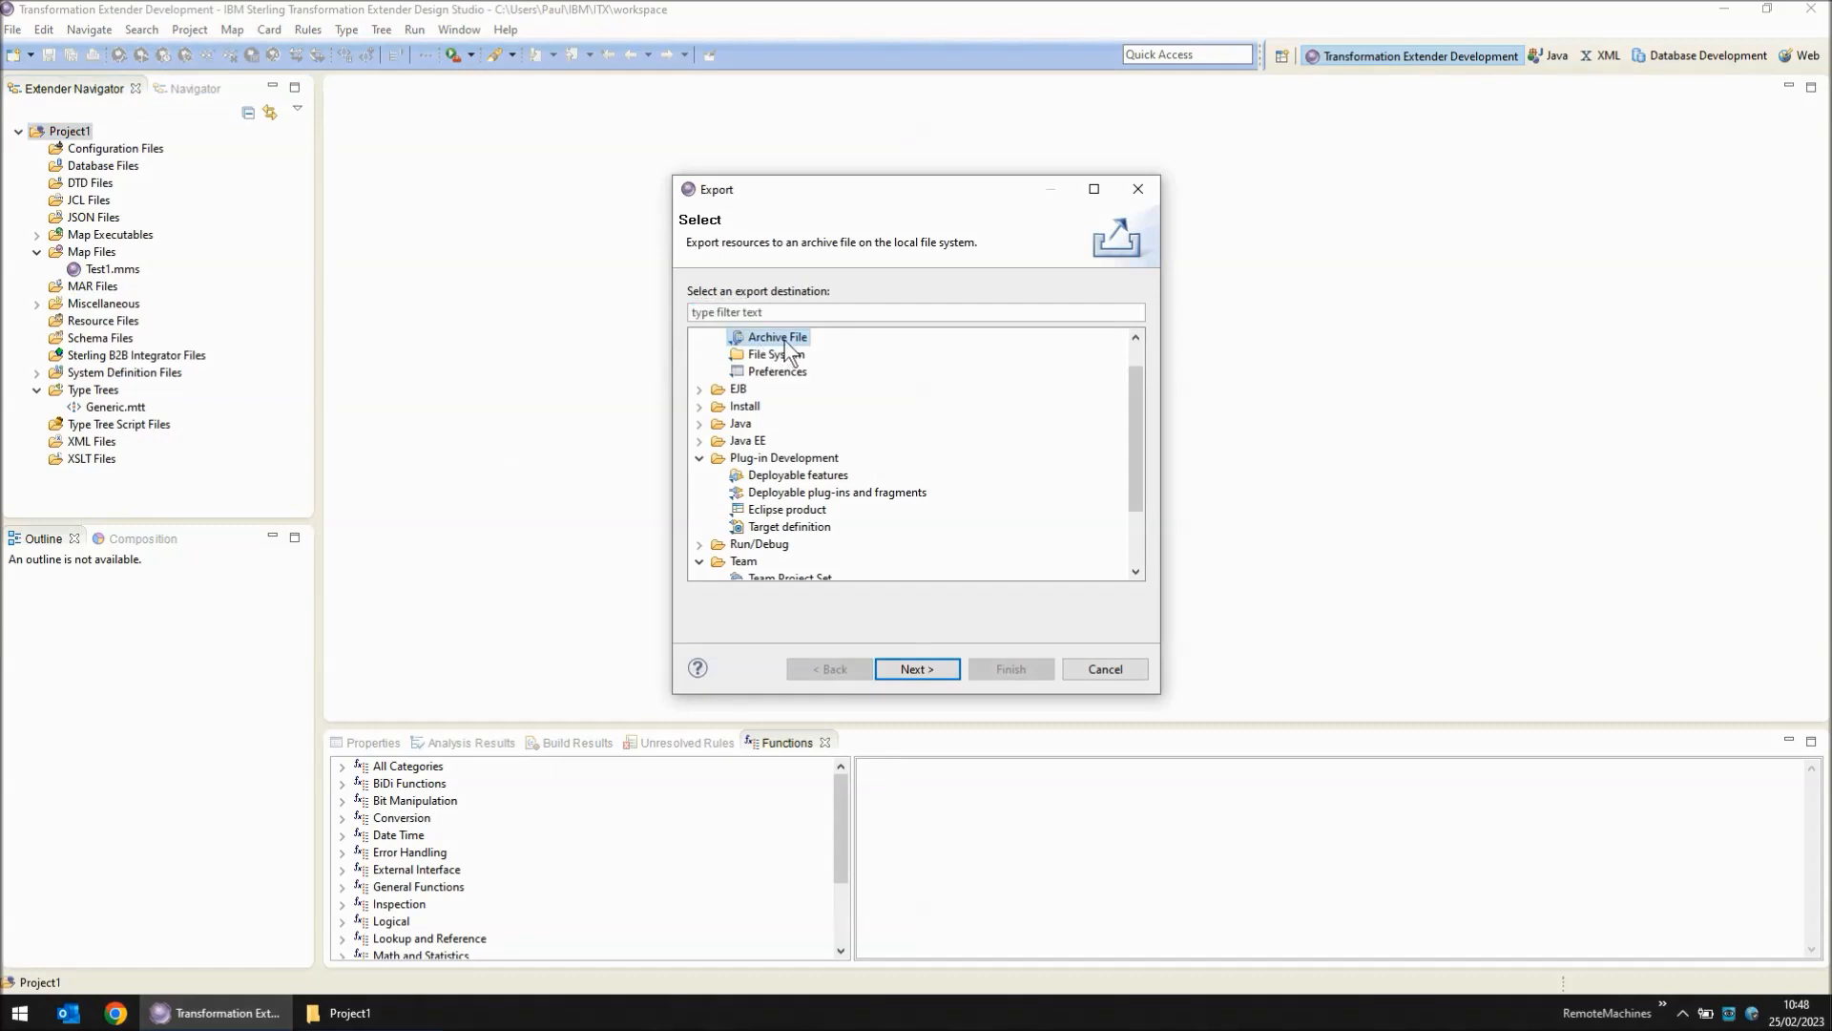
pyautogui.click(917, 668)
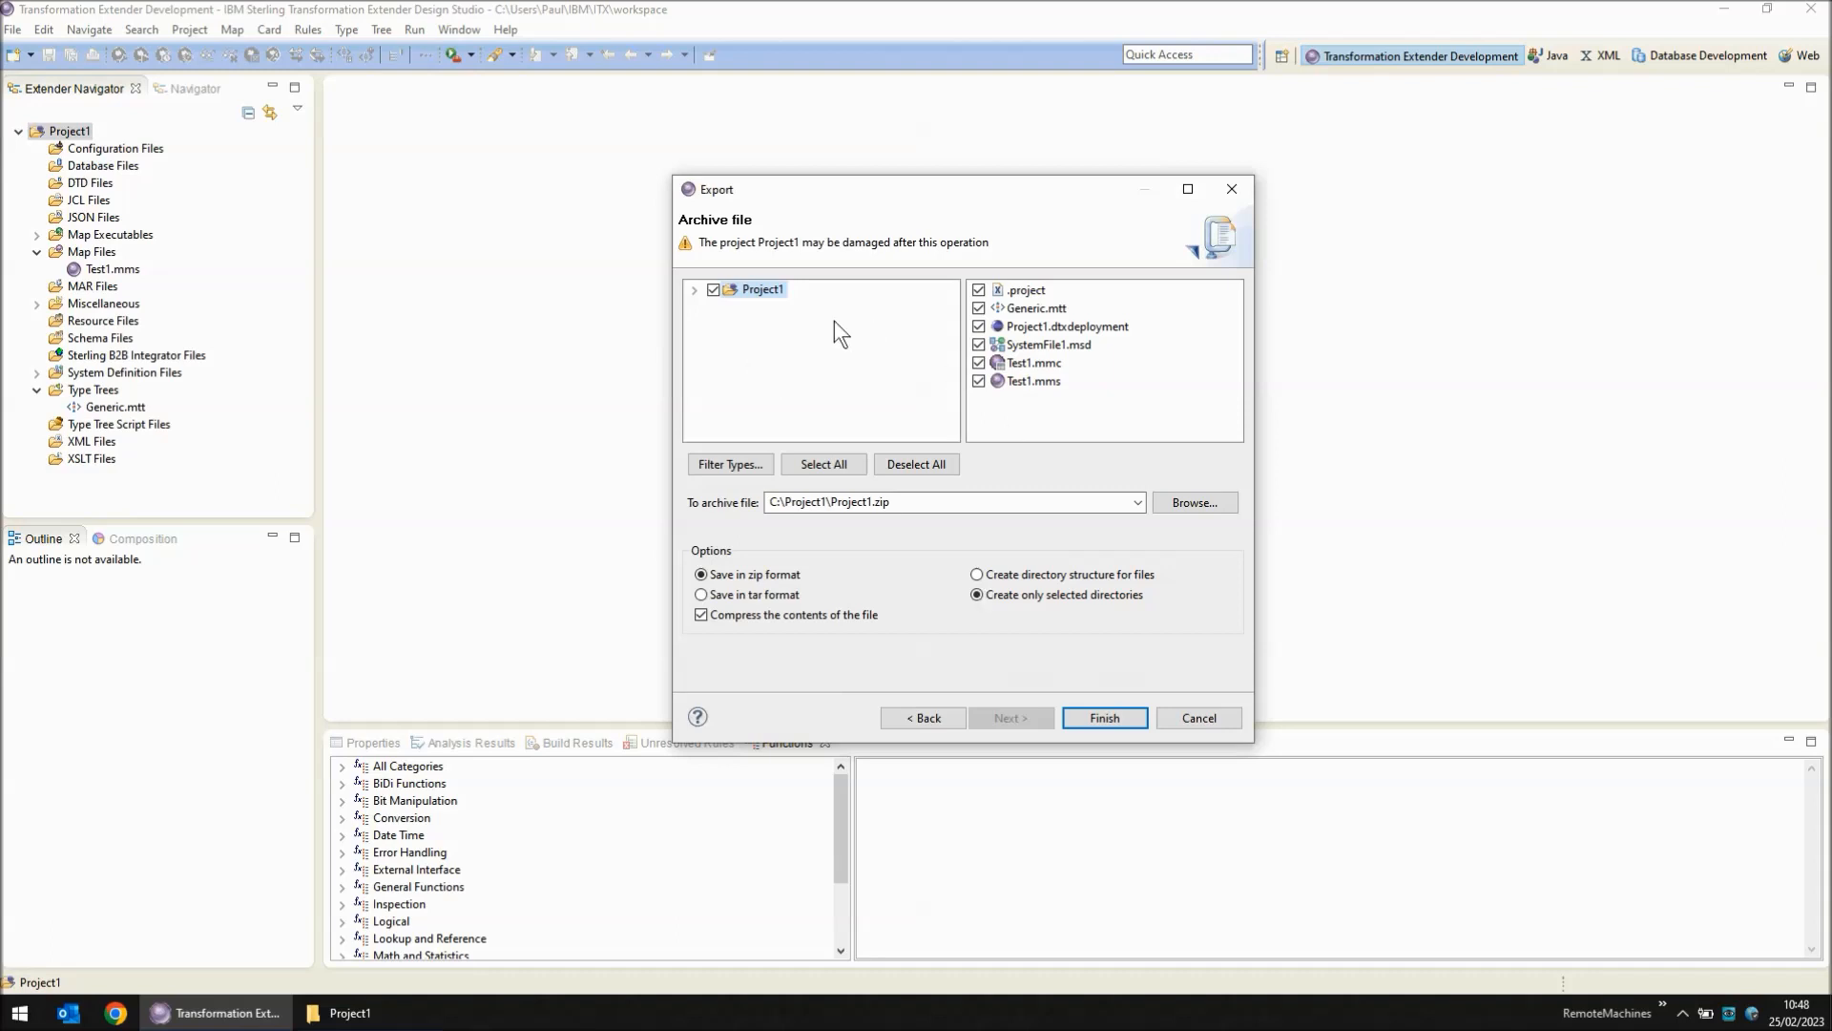
# - Export only Generic.mtt and Test1.mms to C:\Project1\Project1.zip and select the archive in the Project1 folder
pyautogui.click(713, 289)
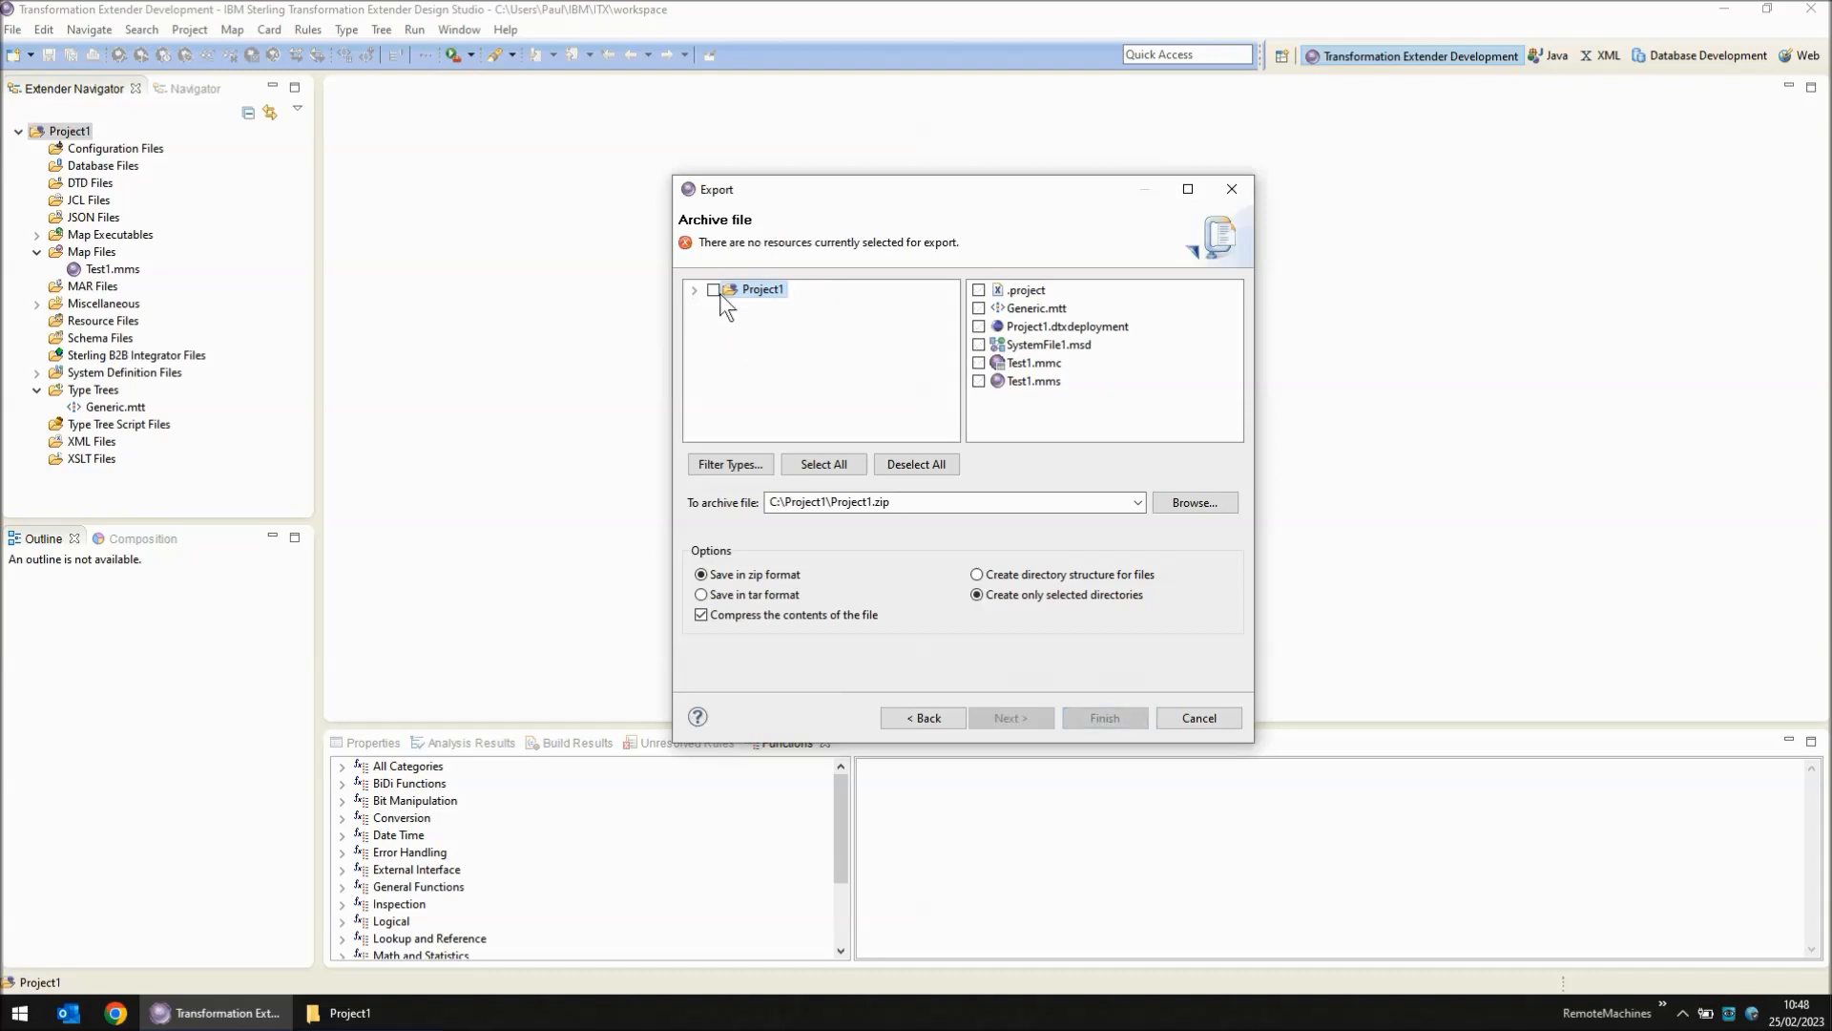
pyautogui.click(979, 382)
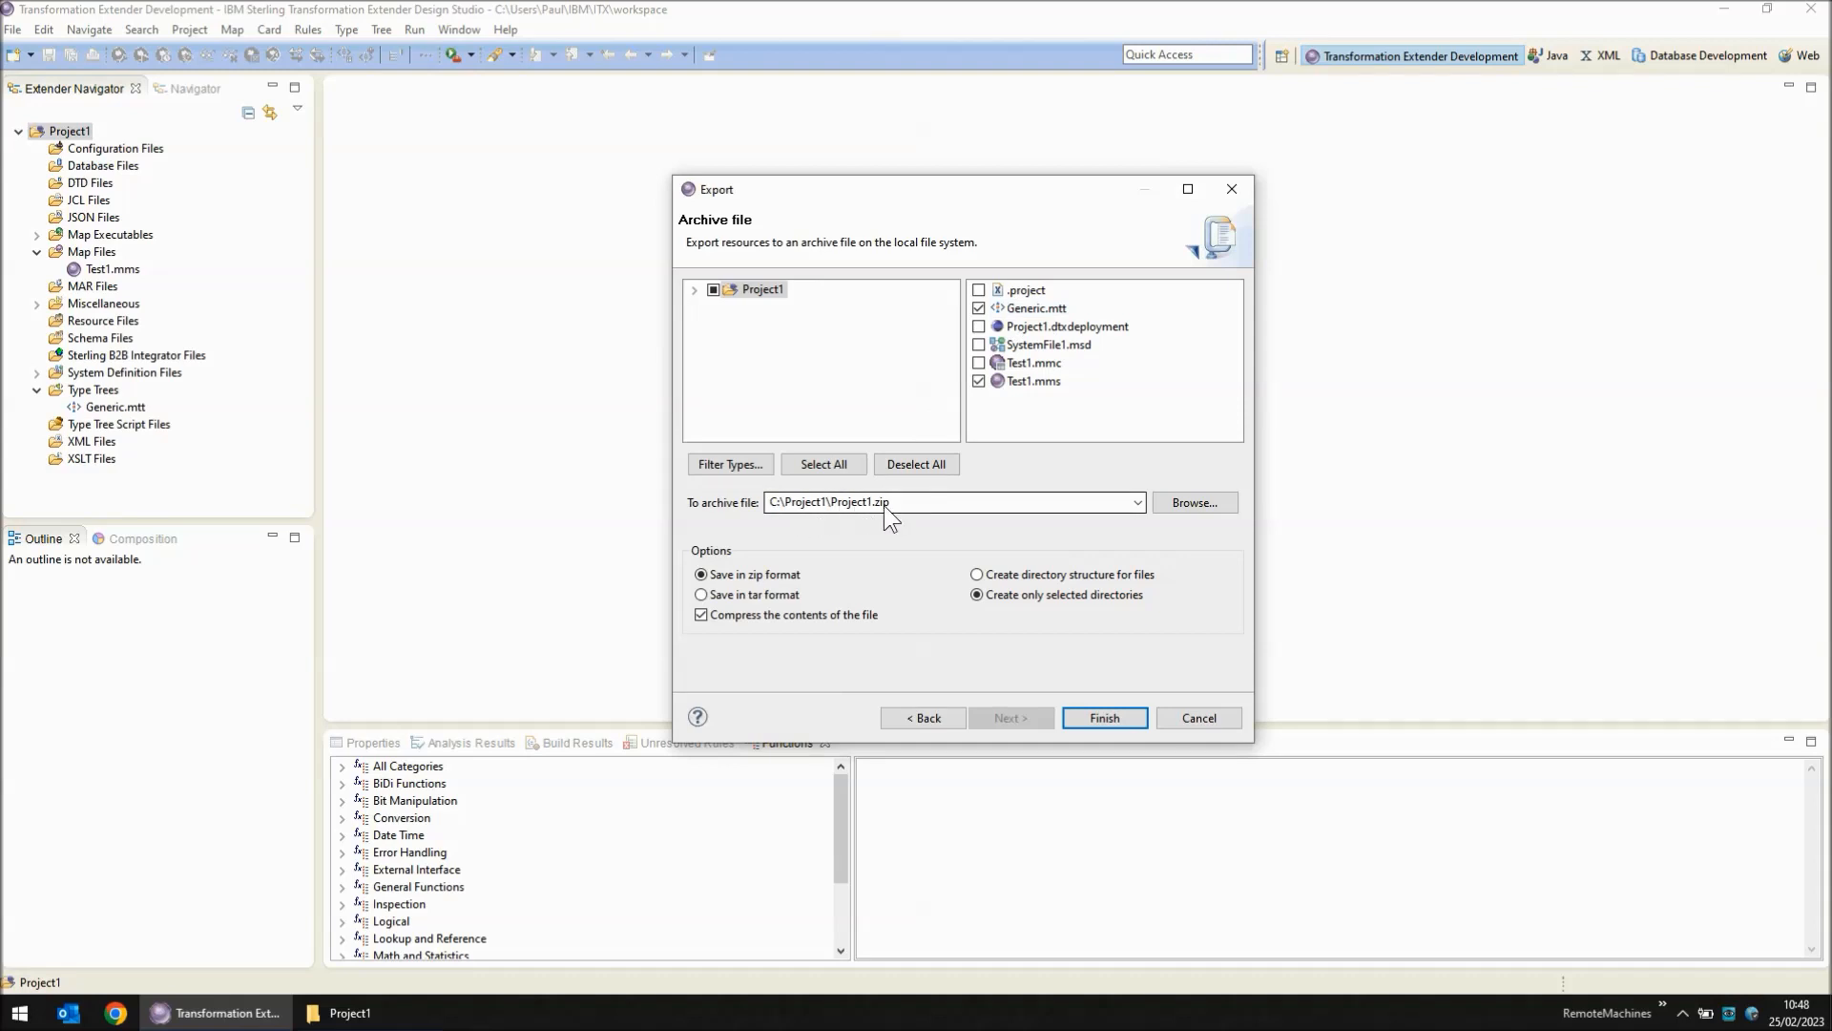
pyautogui.click(371, 1014)
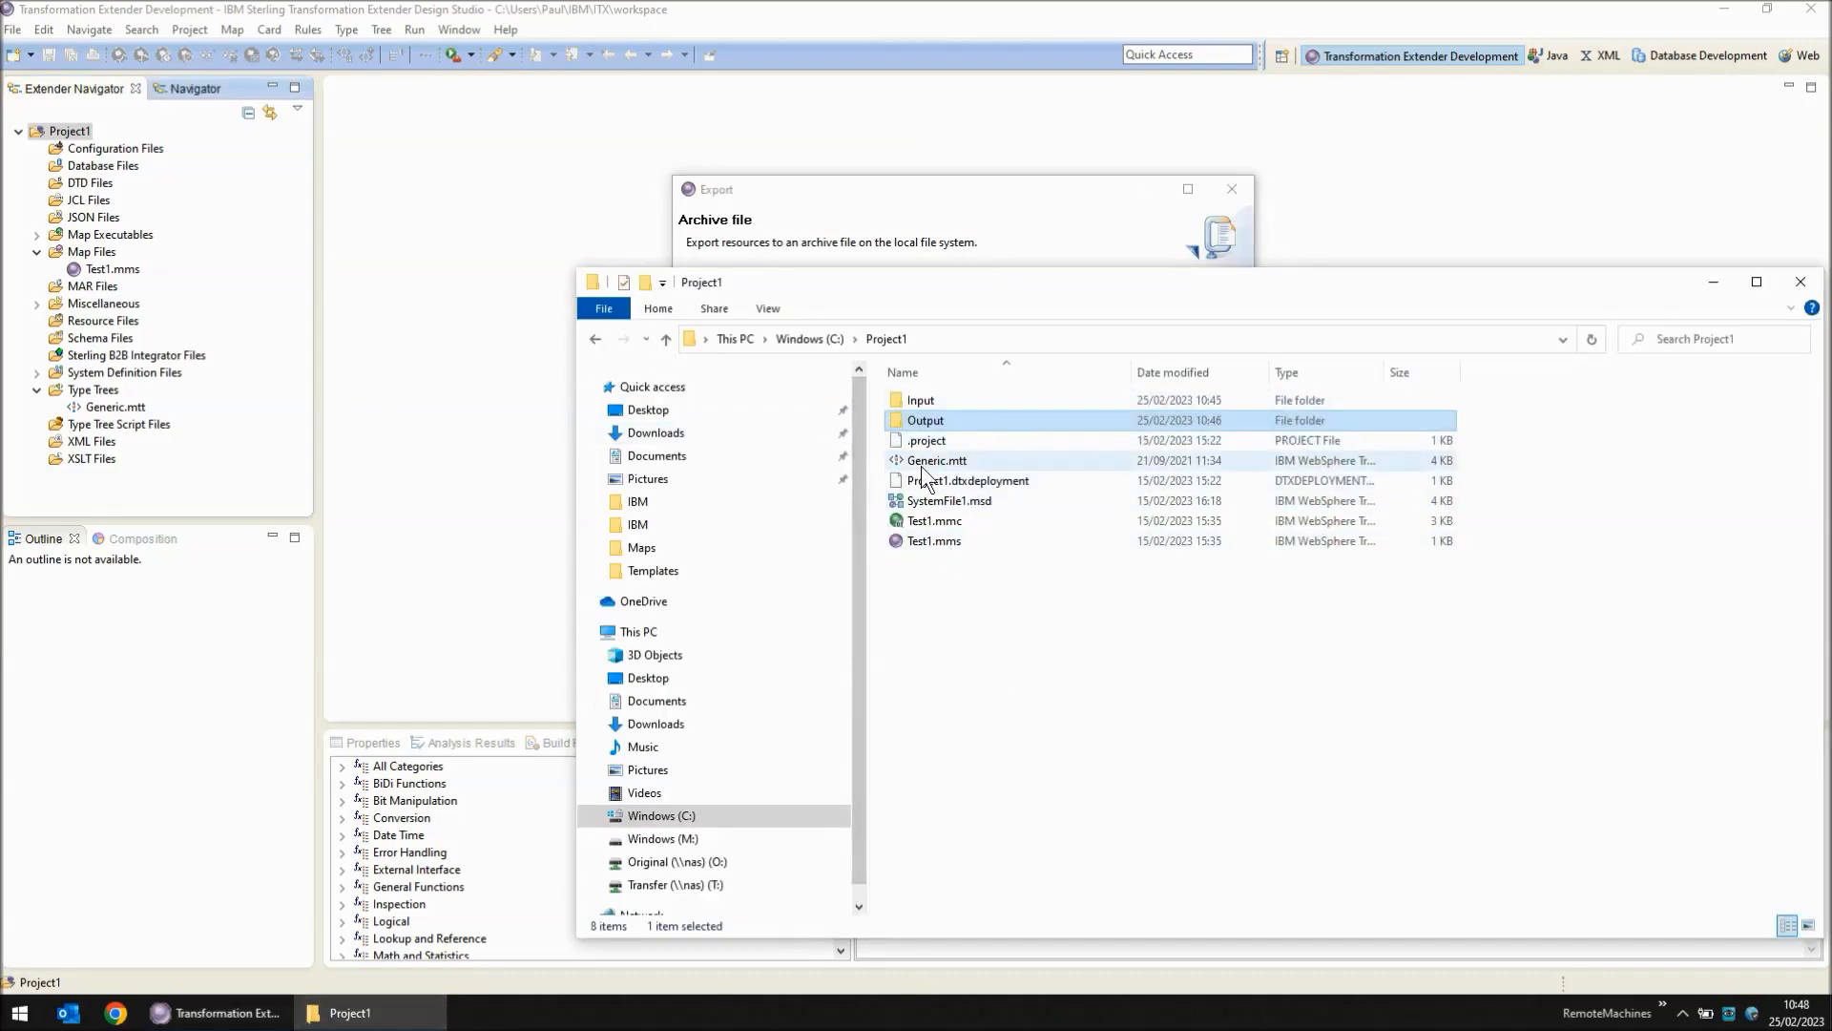
pyautogui.click(1714, 282)
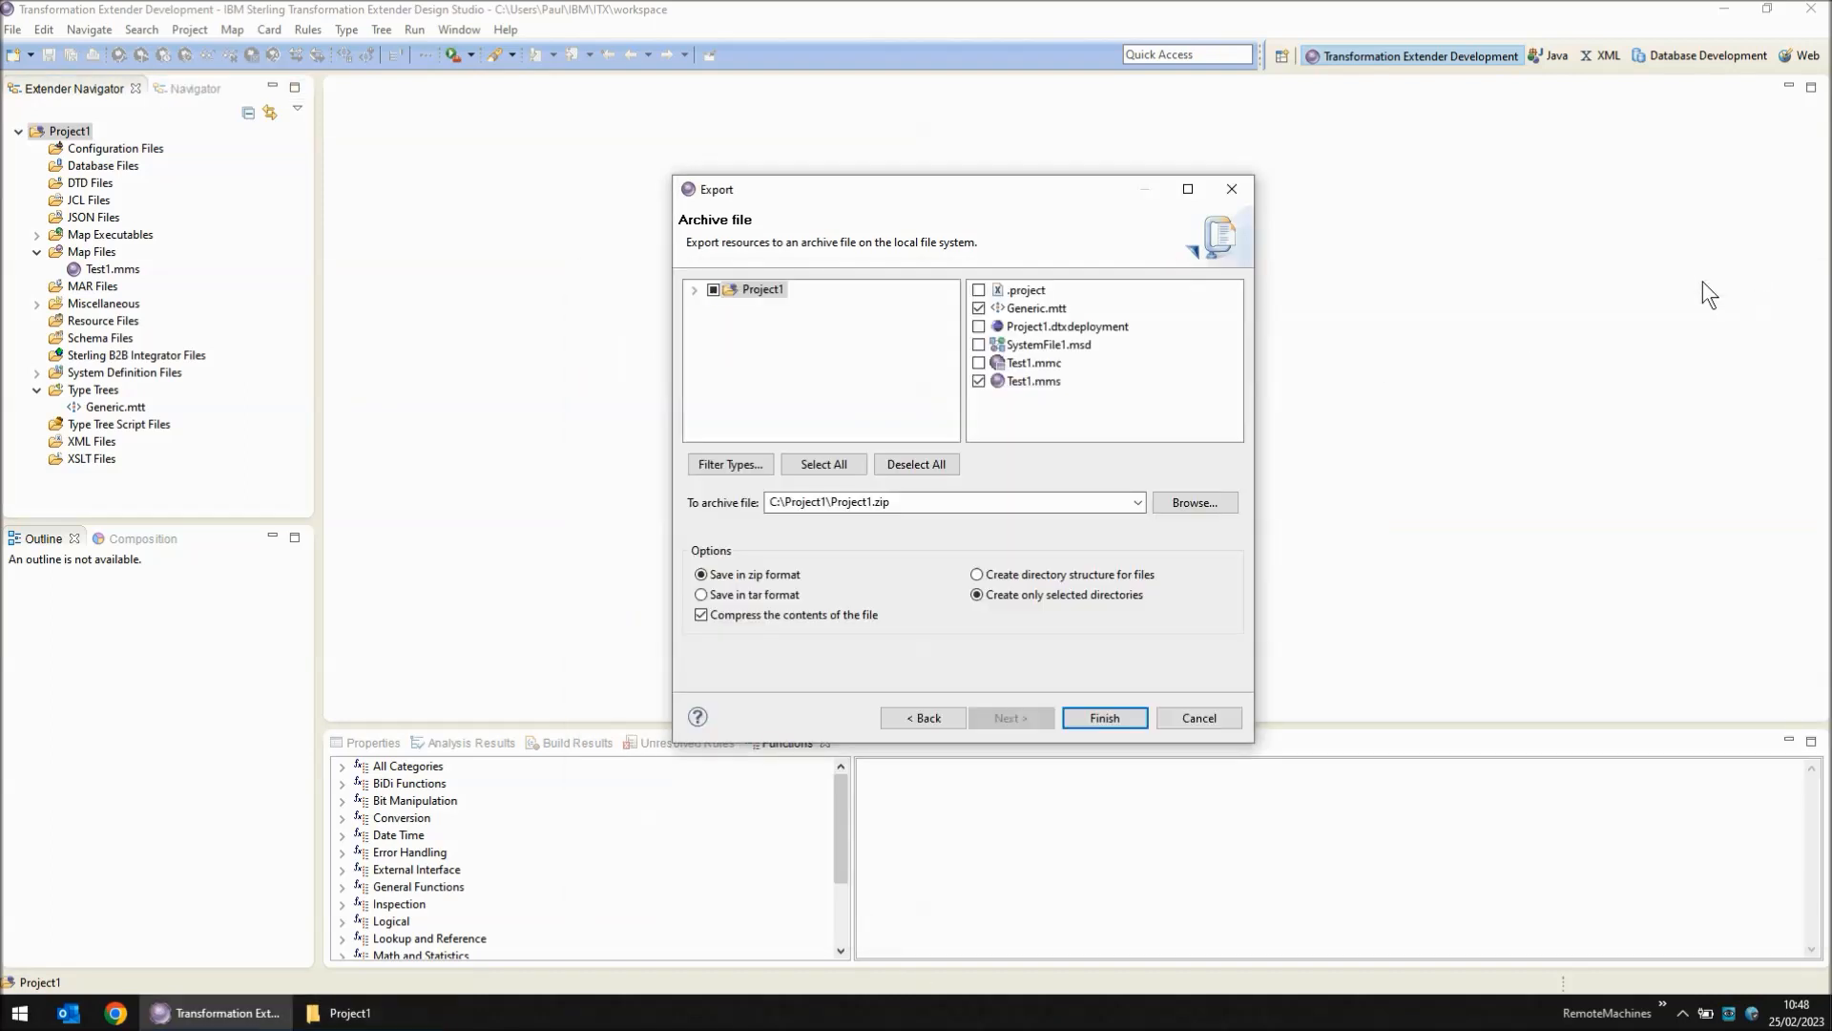
pyautogui.click(1102, 720)
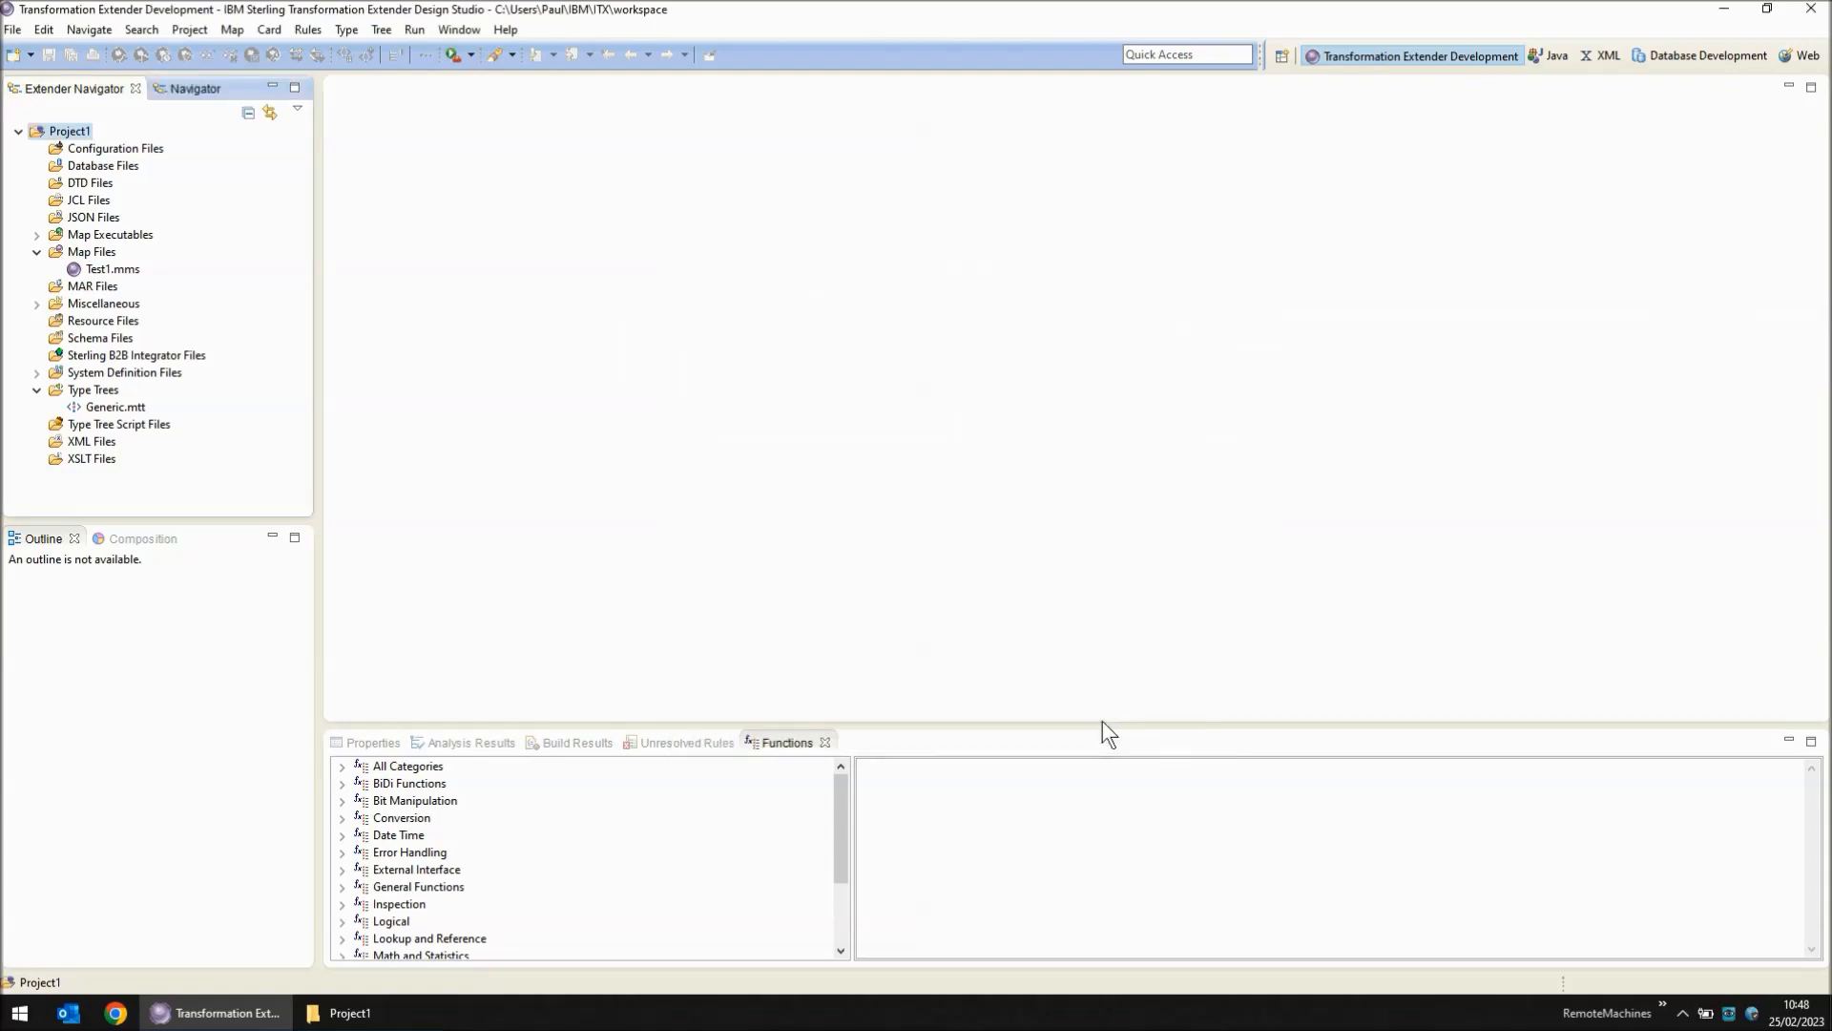
pyautogui.click(375, 1022)
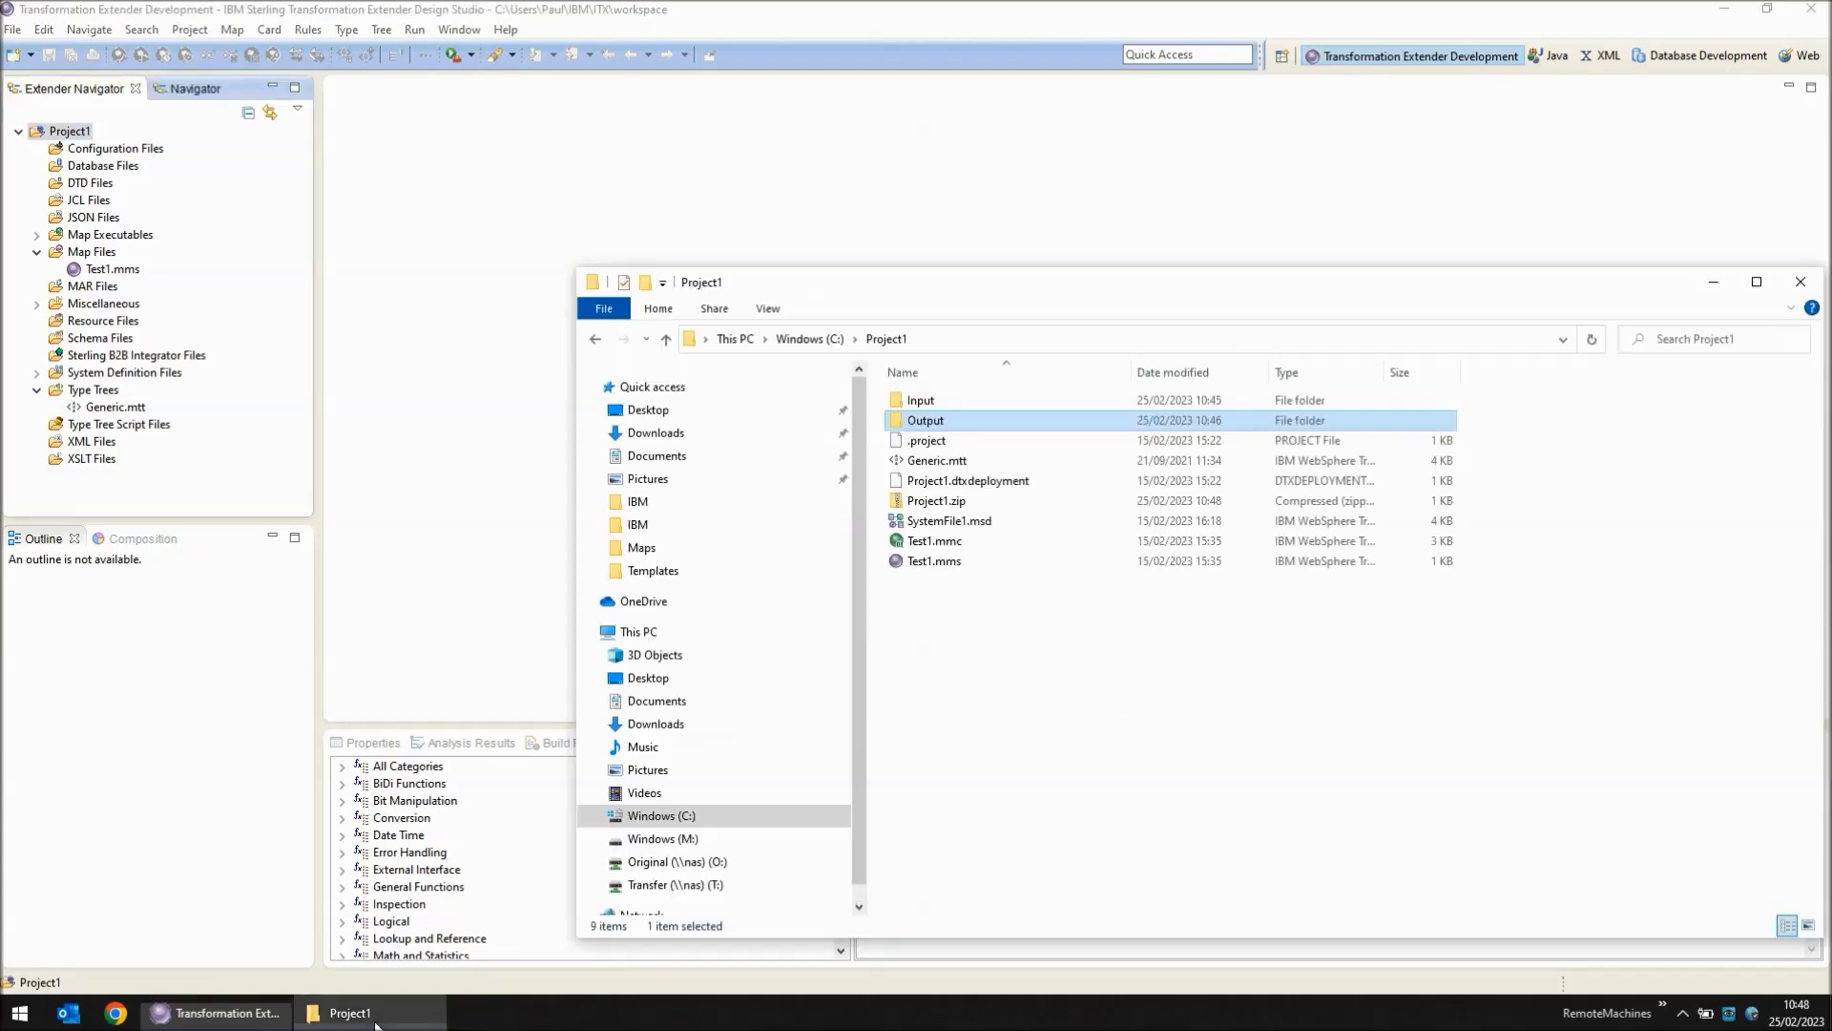
pyautogui.click(951, 505)
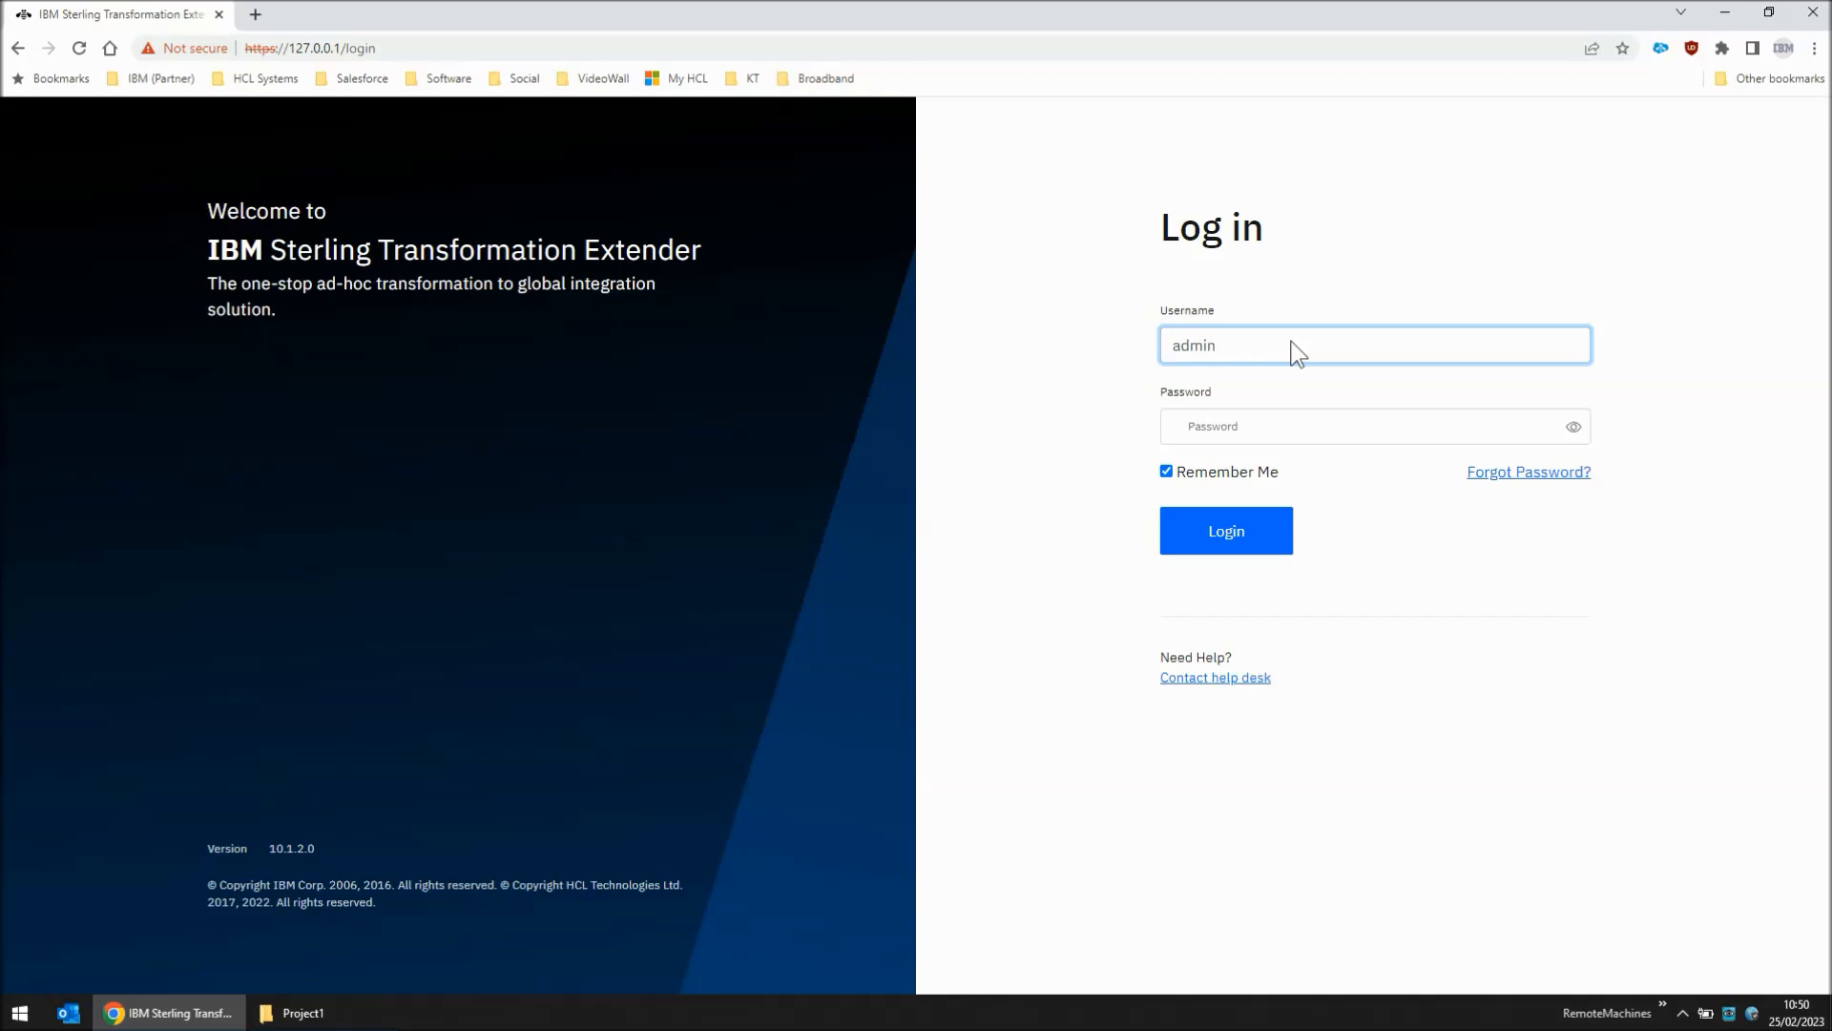
# - Log in to the IBM Sterling Transformation Extender web interface in Chrome as admin with the account password
pyautogui.press('Tab')
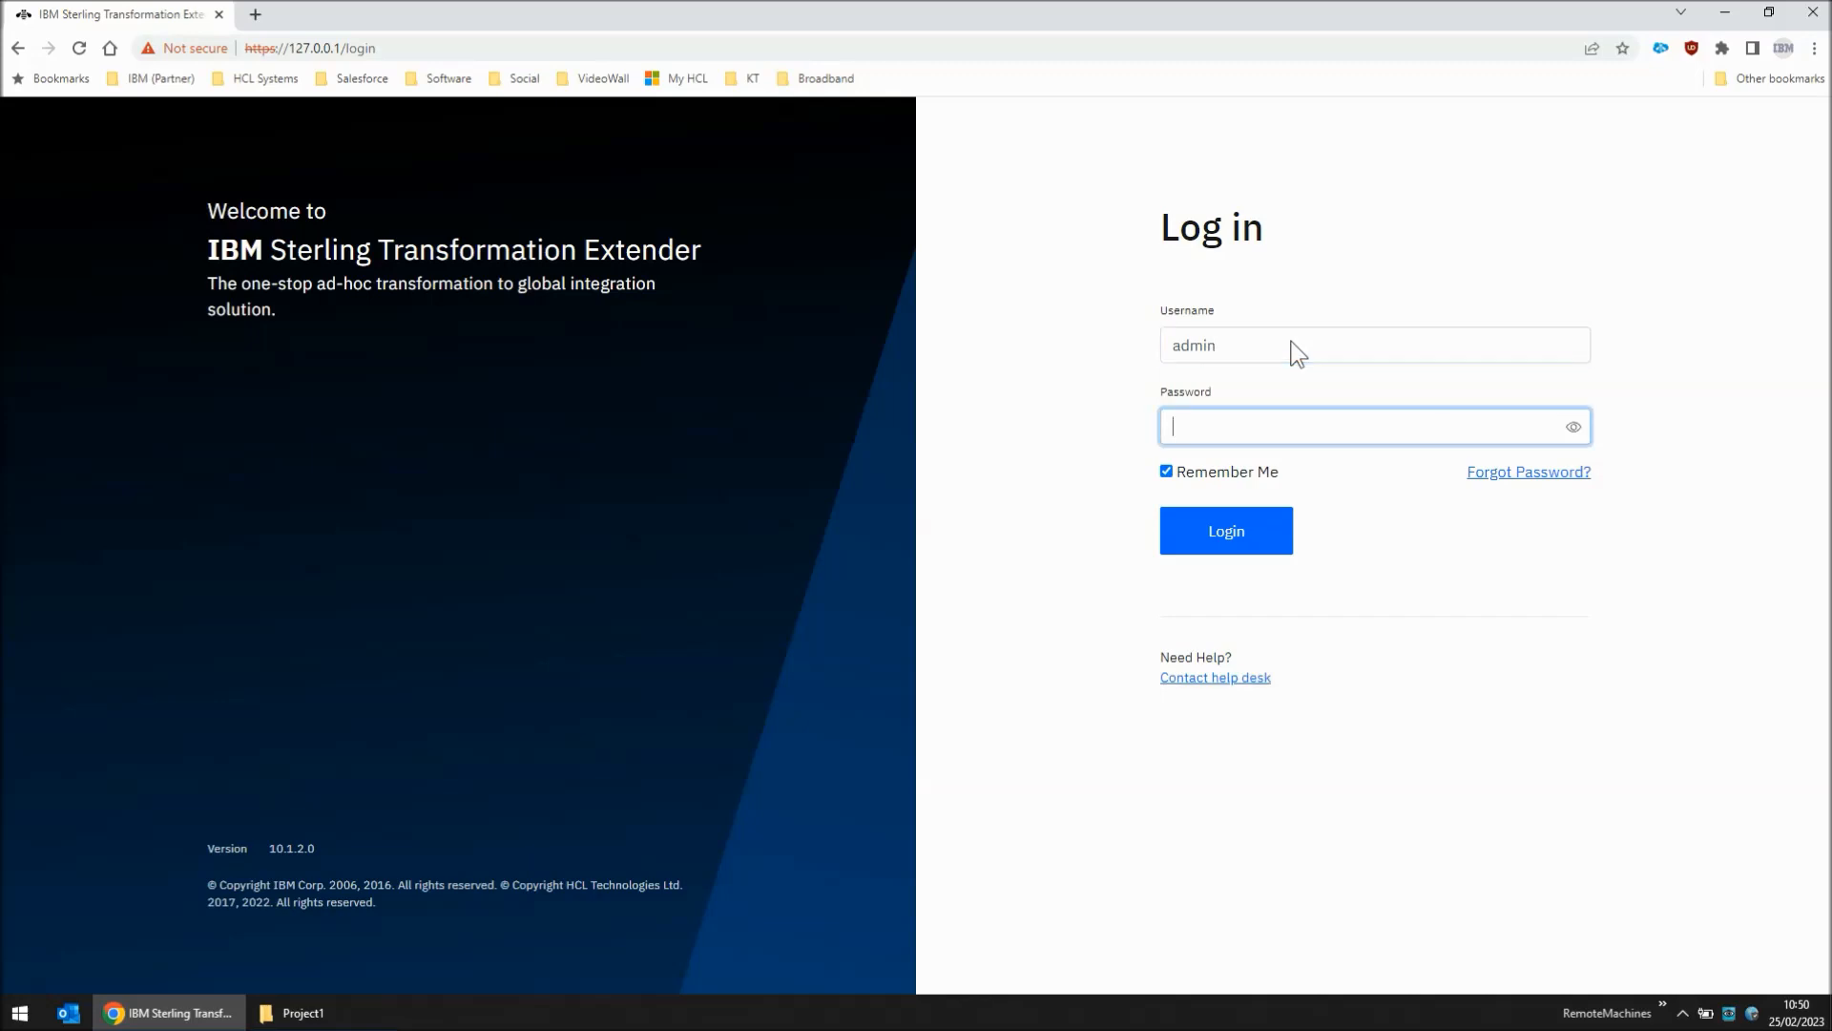
pyautogui.press('Return')
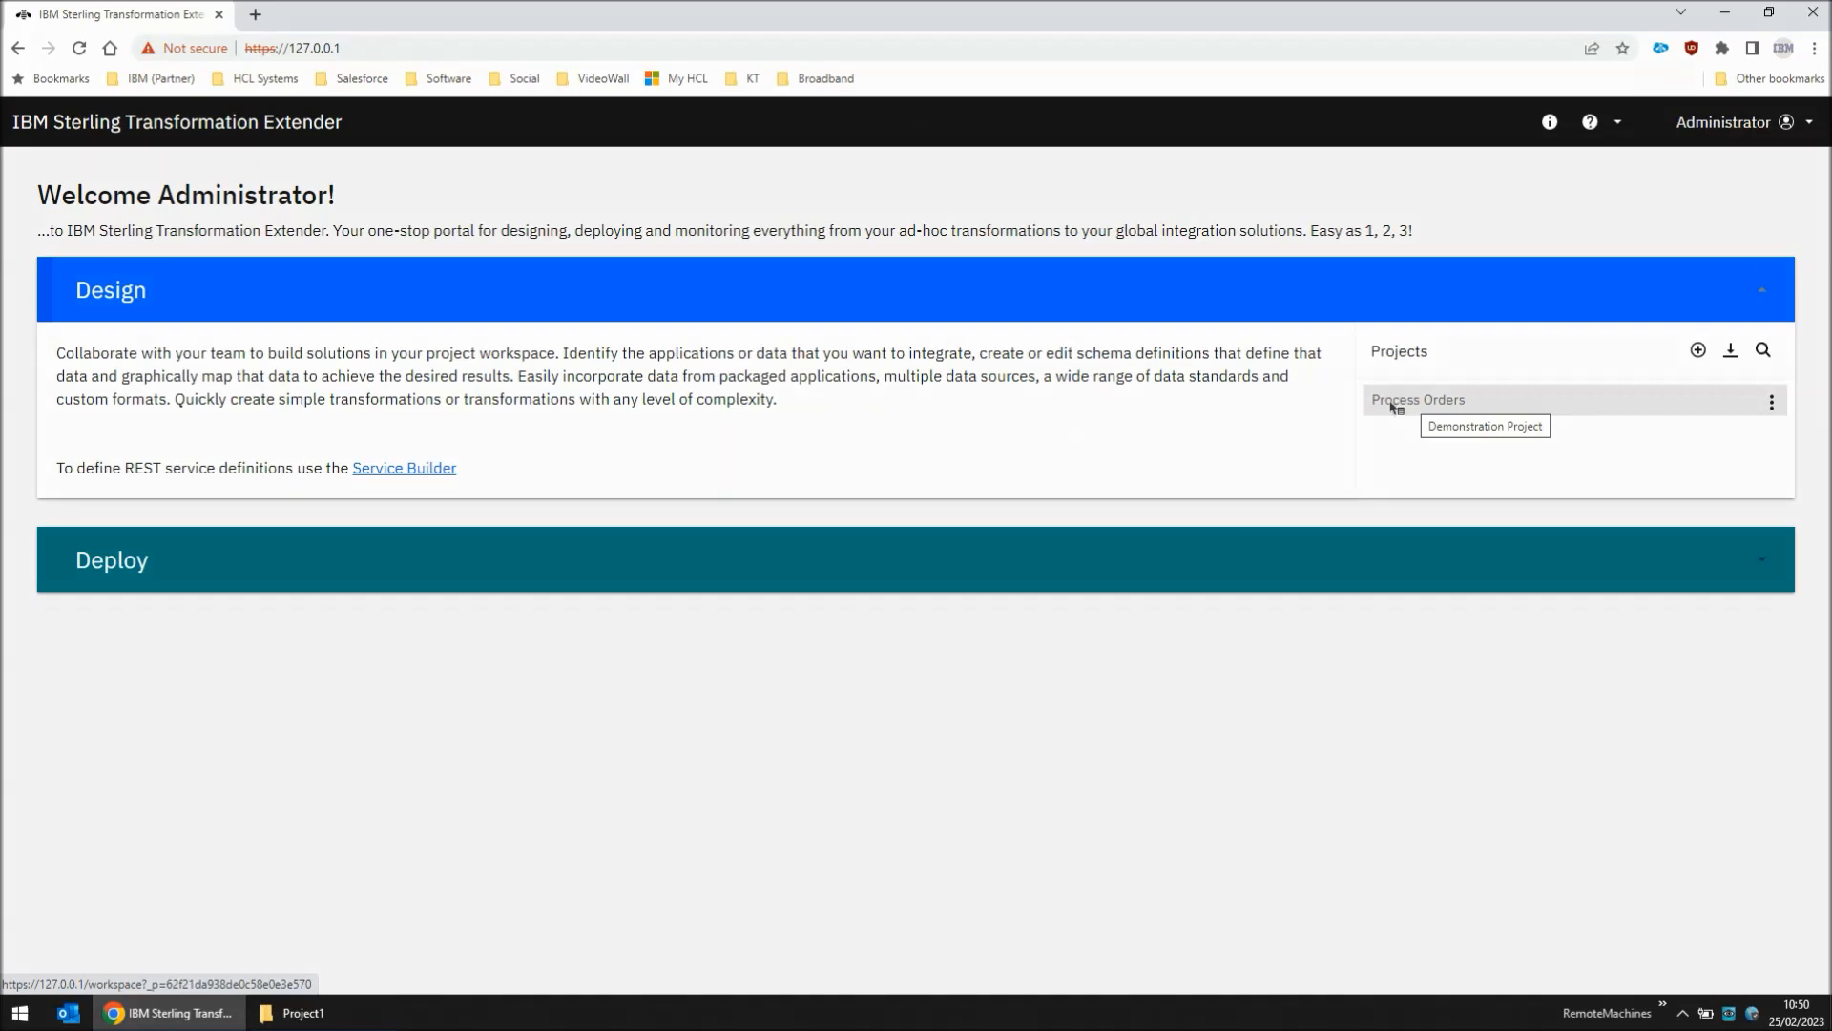
# - Import the Project1.zip archive from the Project1 folder as a new project named Project1
pyautogui.click(1730, 353)
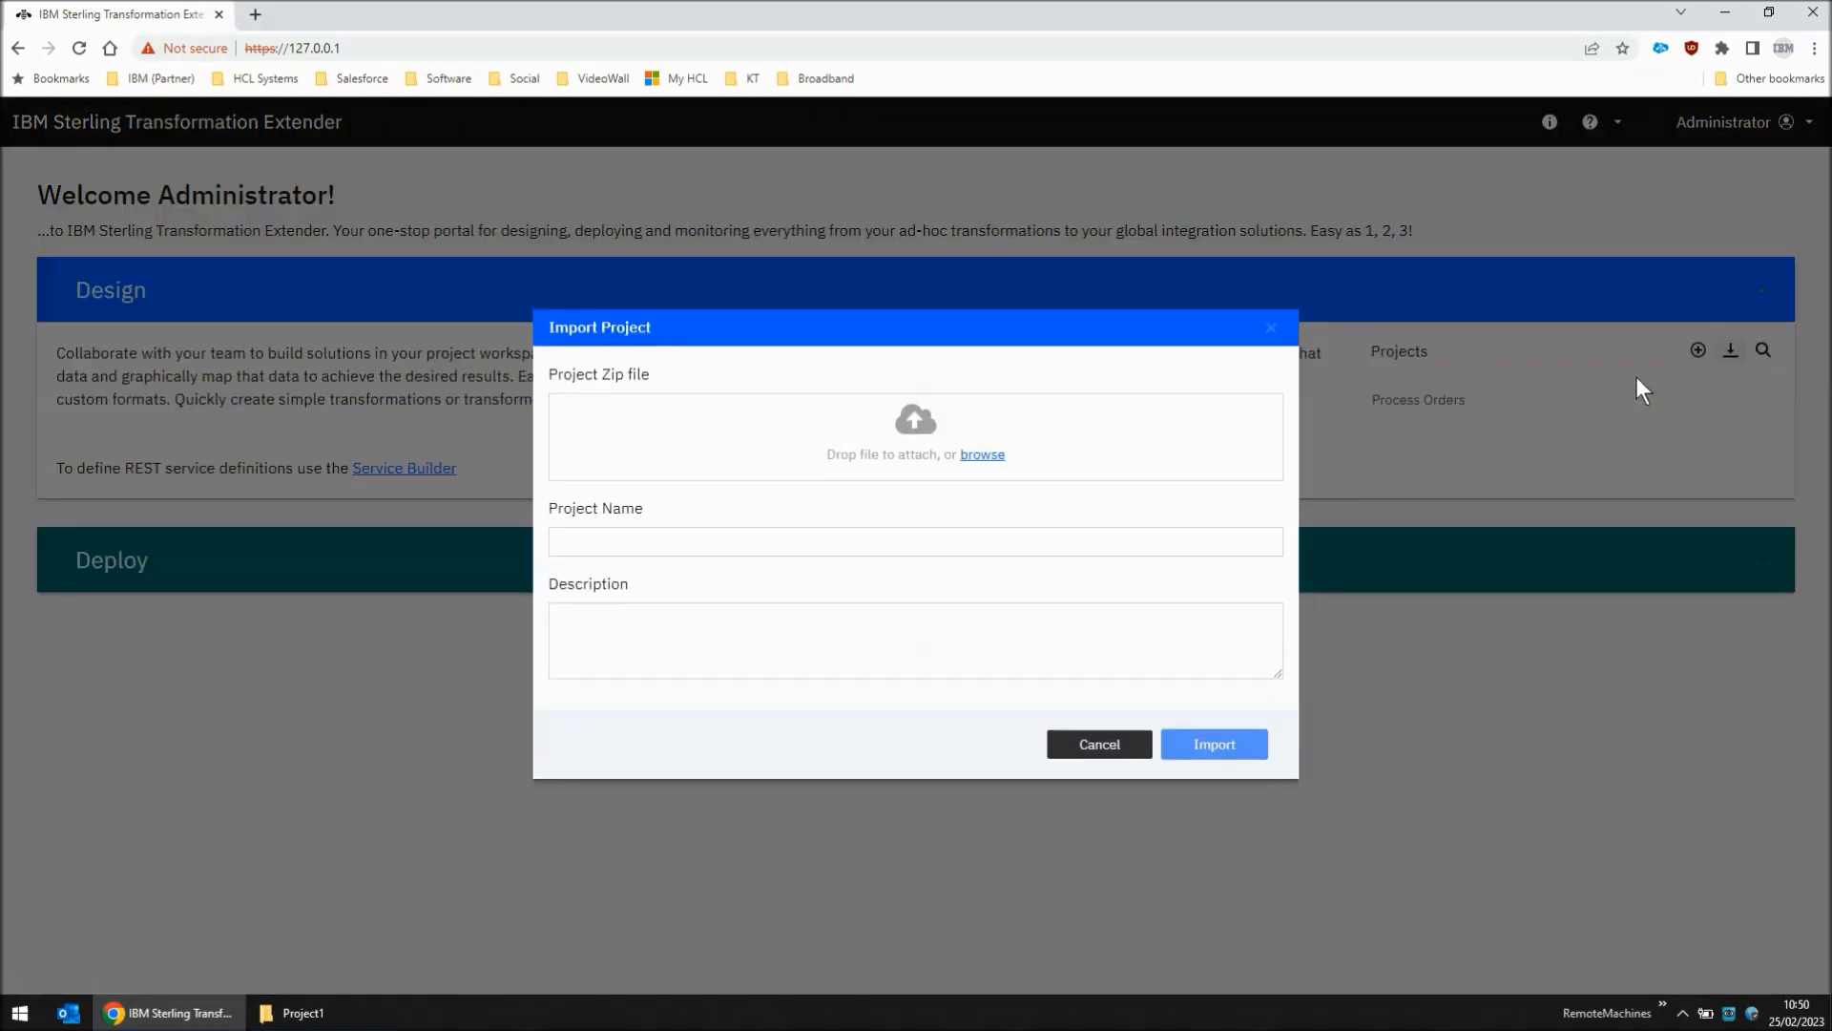
pyautogui.click(286, 1012)
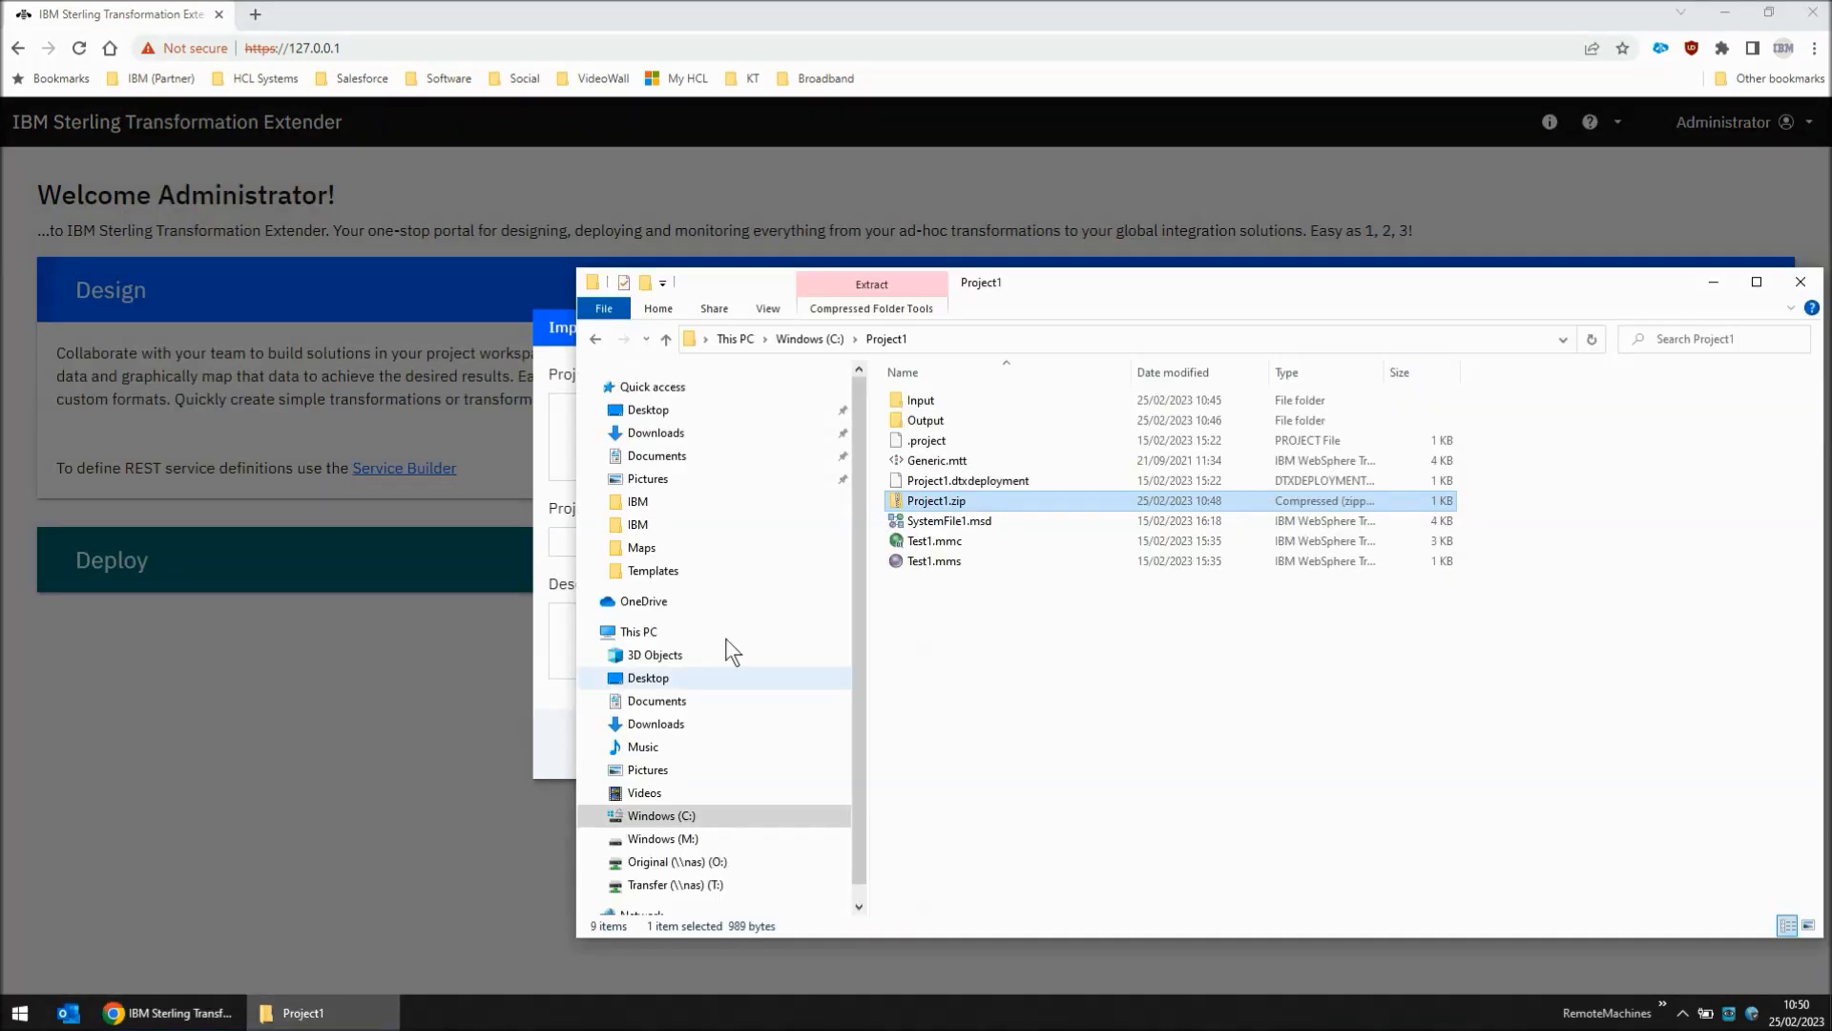
pyautogui.moveTo(1093, 293); pyautogui.dragTo(1585, 326)
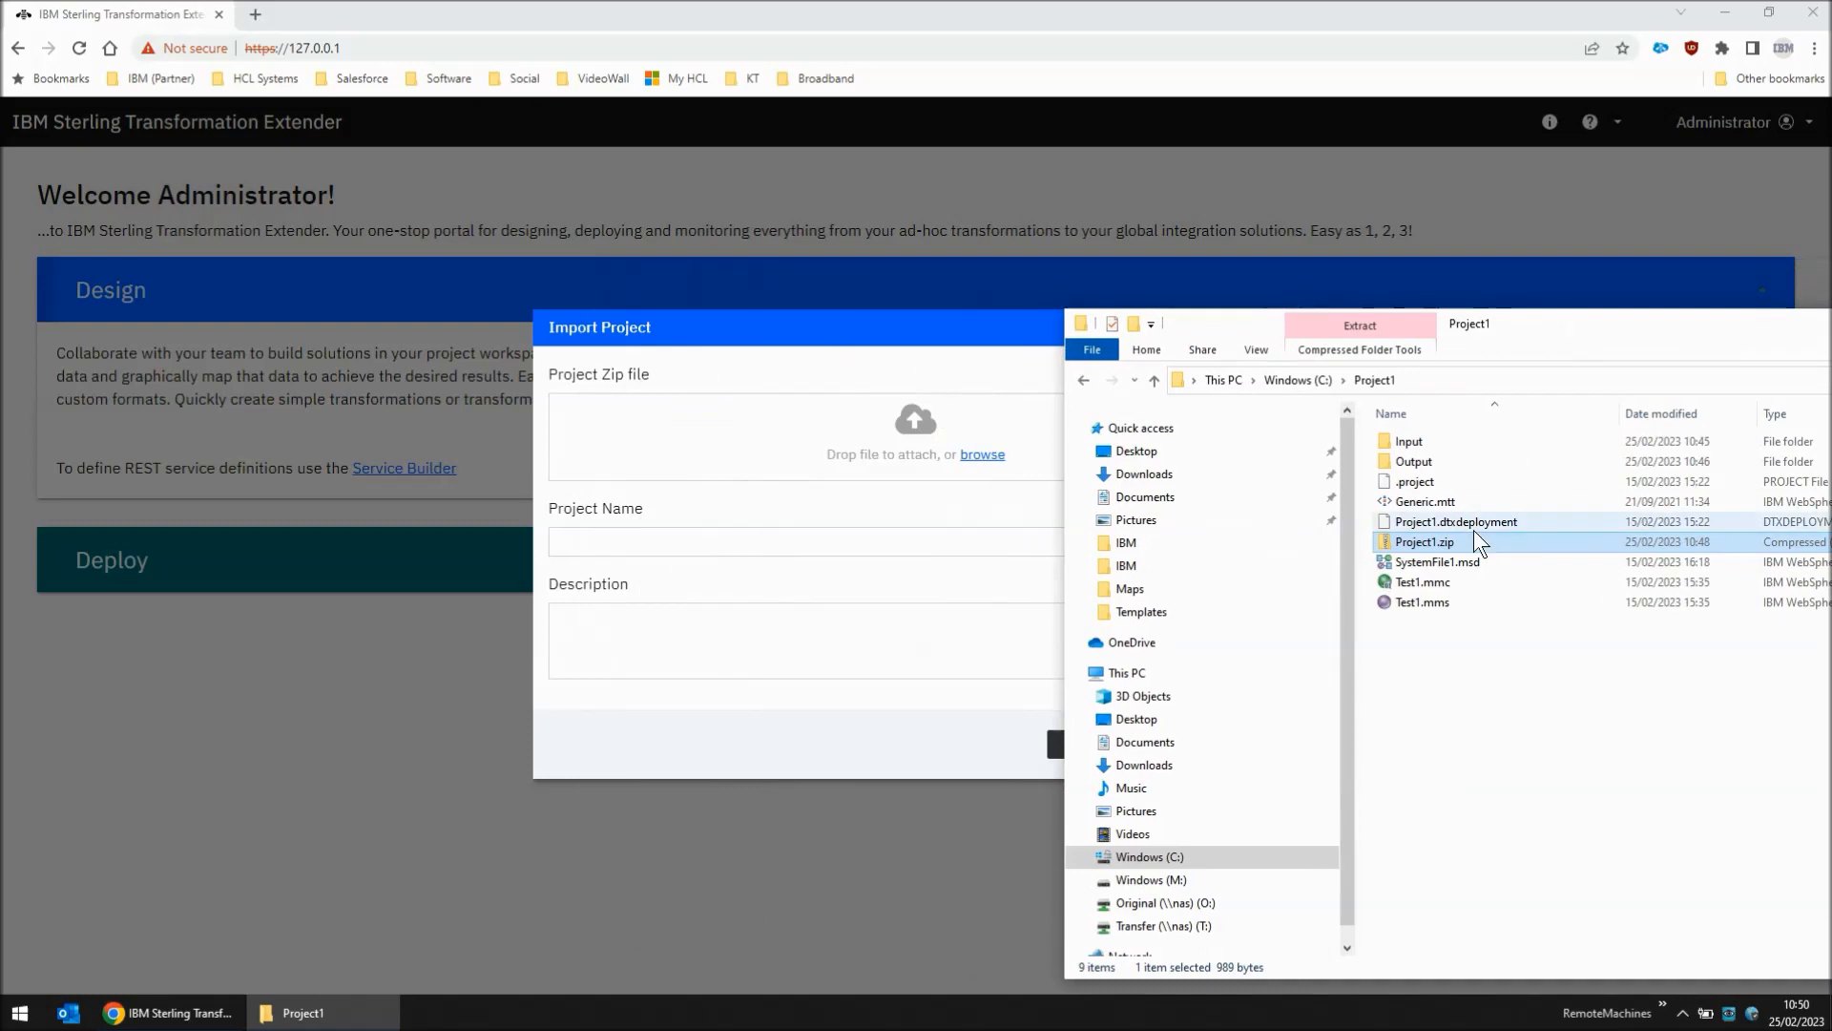
pyautogui.moveTo(1450, 541); pyautogui.dragTo(883, 431)
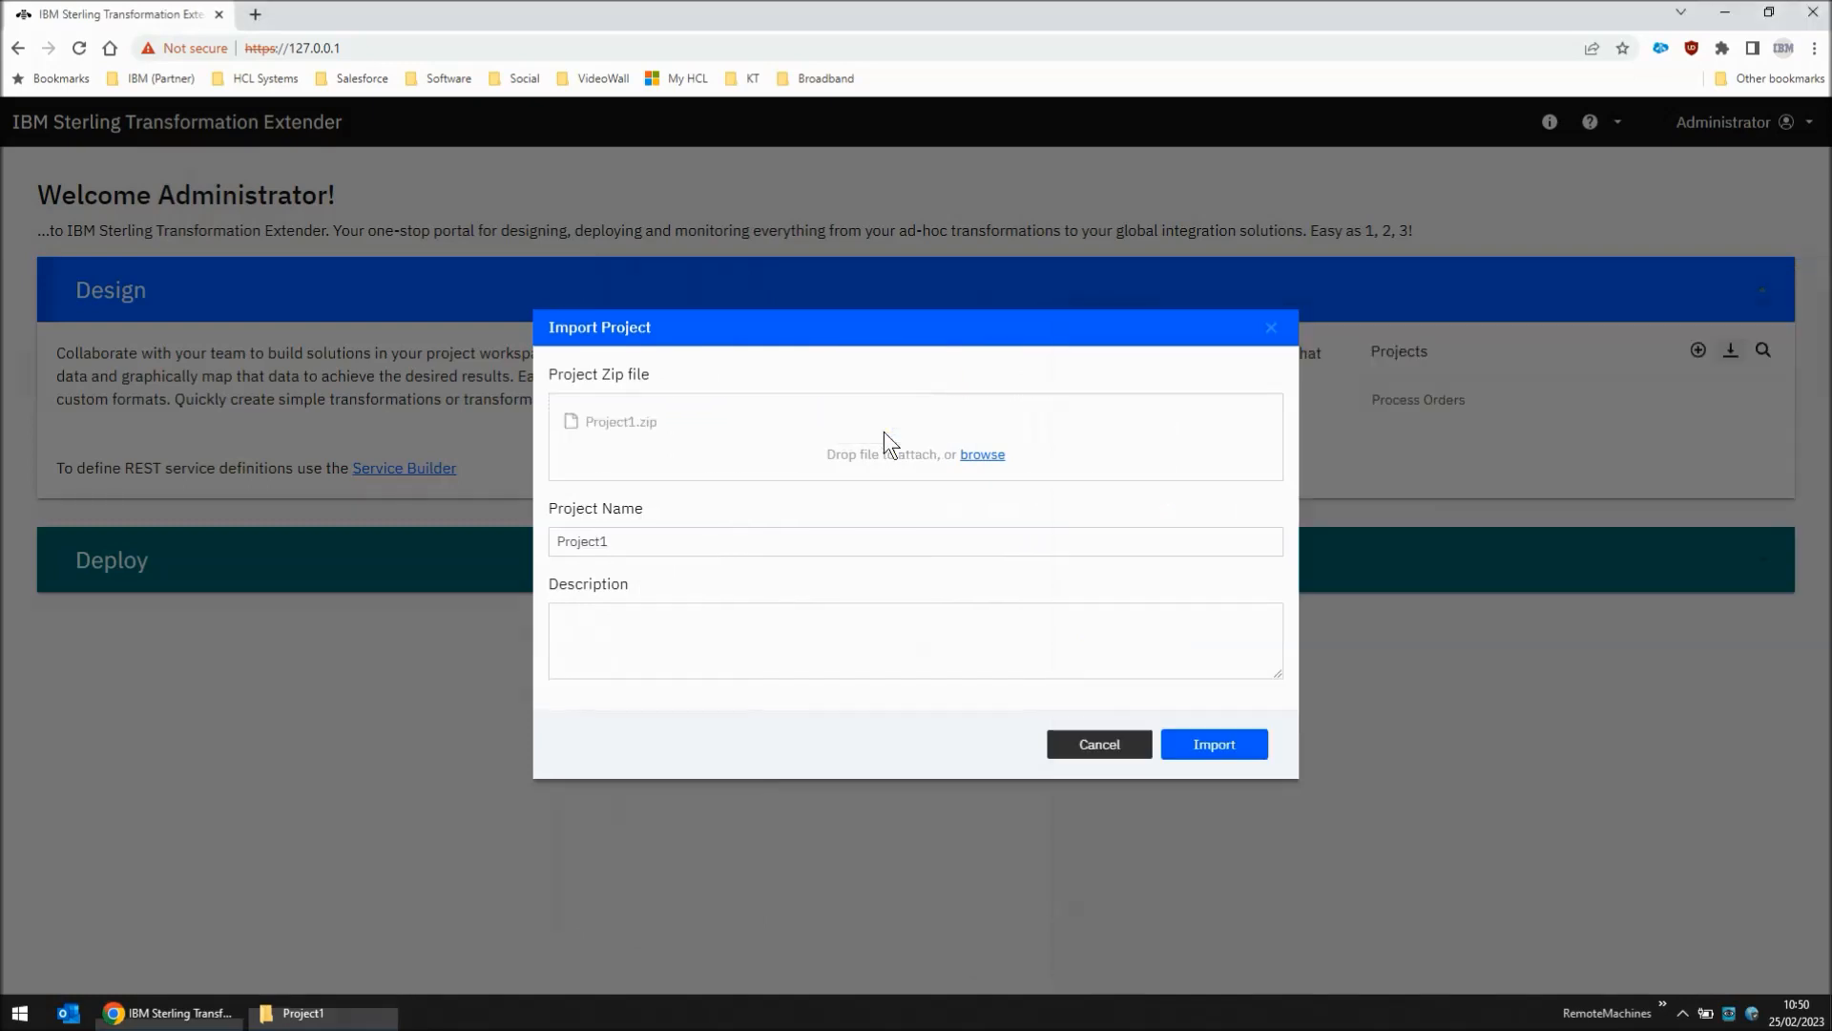
pyautogui.click(1225, 749)
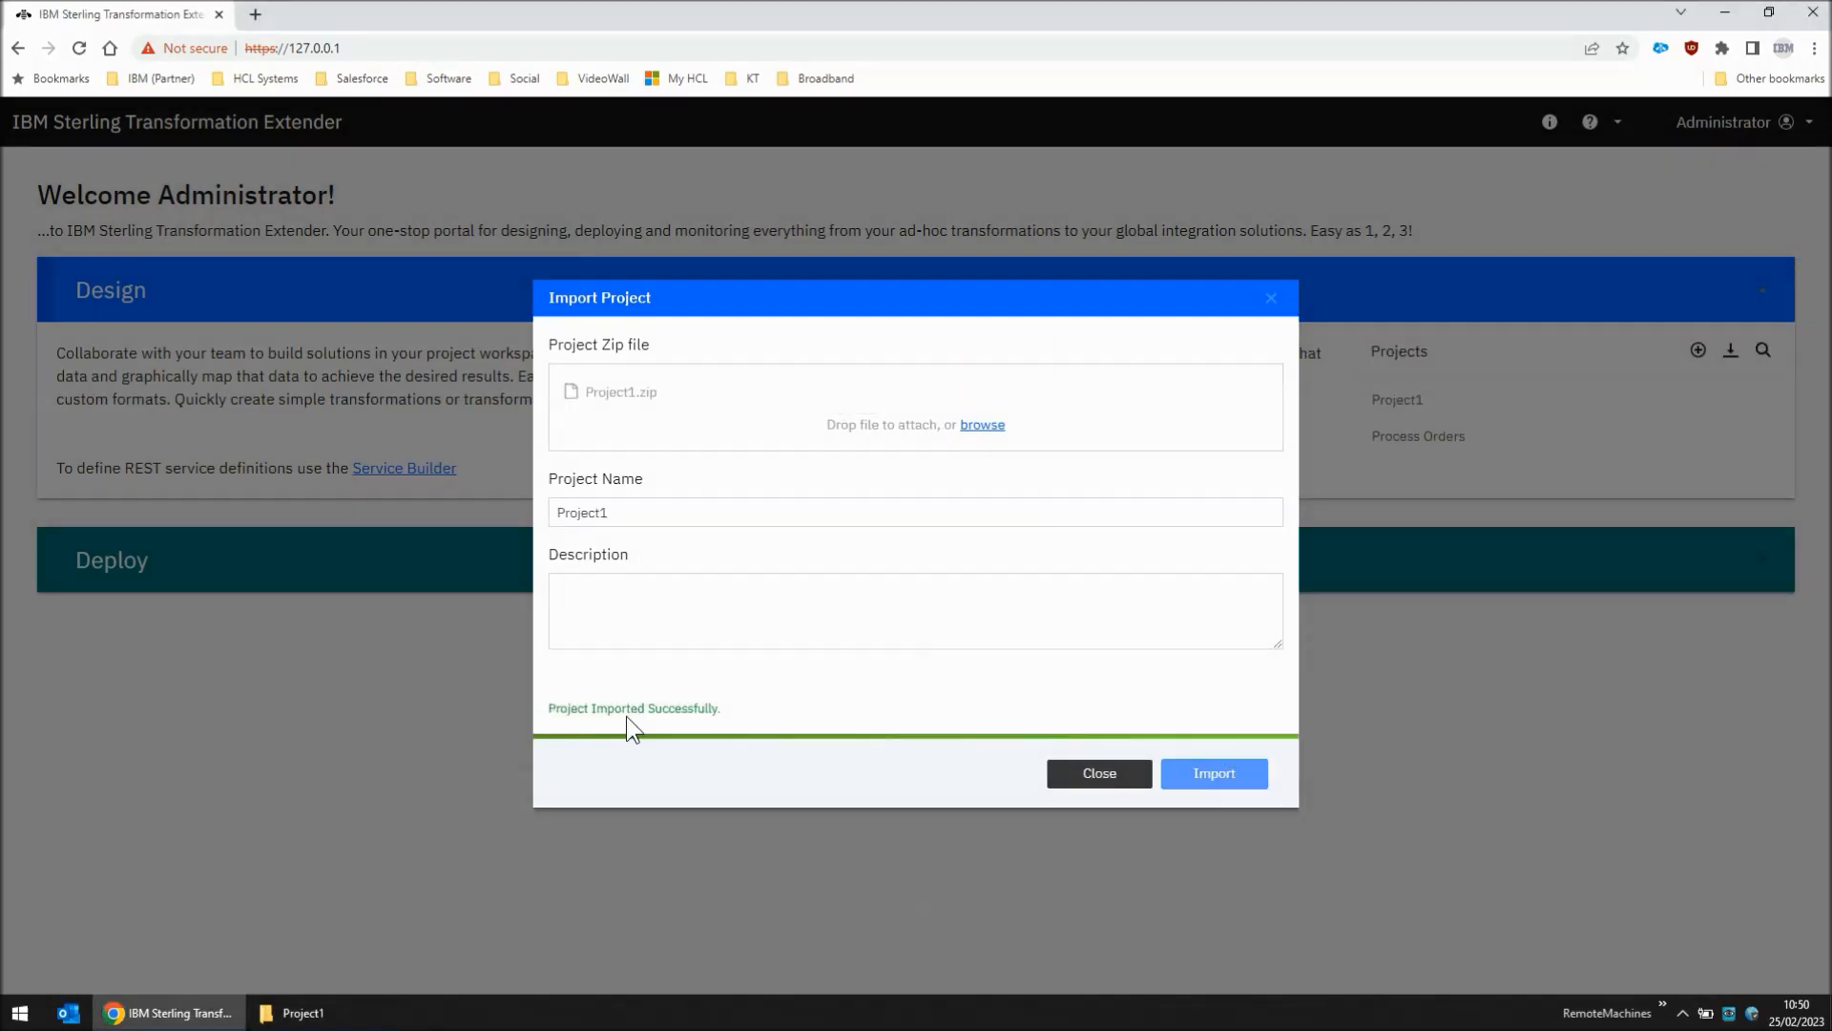
pyautogui.click(1081, 781)
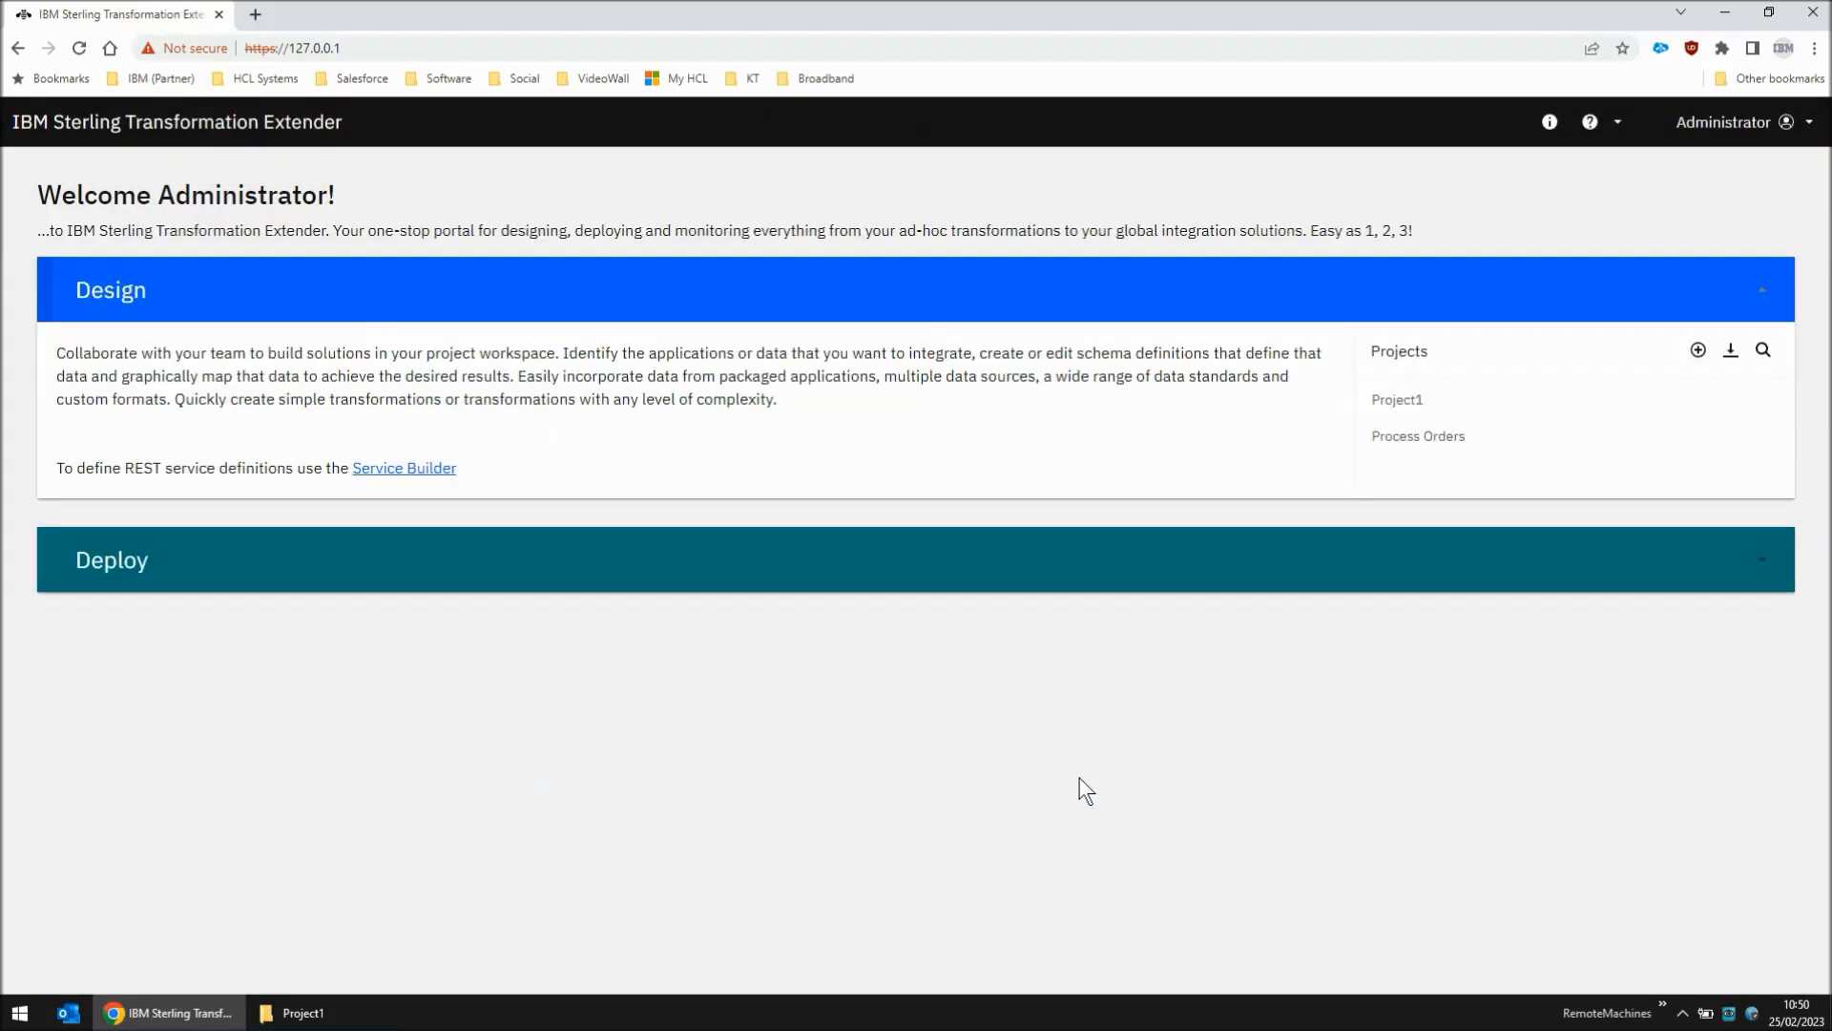
# - Open Project1 and check its imported maps and schemas
pyautogui.click(1399, 401)
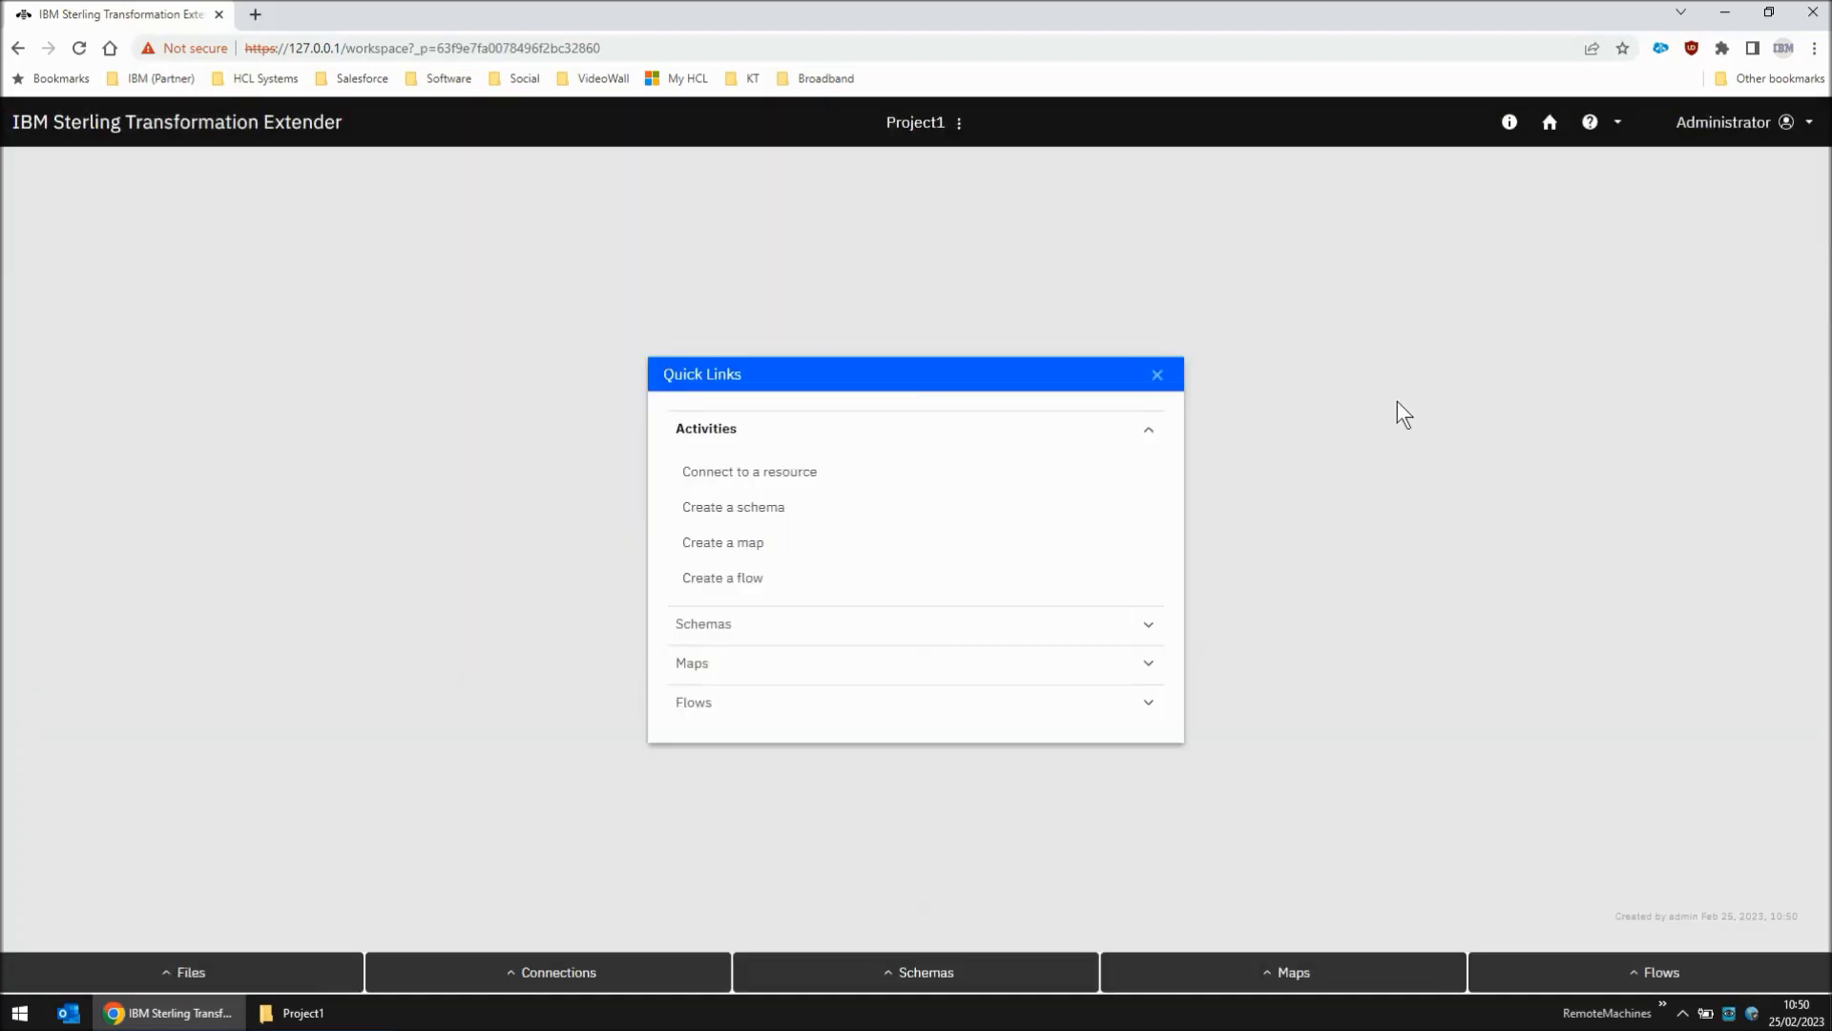
pyautogui.click(1279, 981)
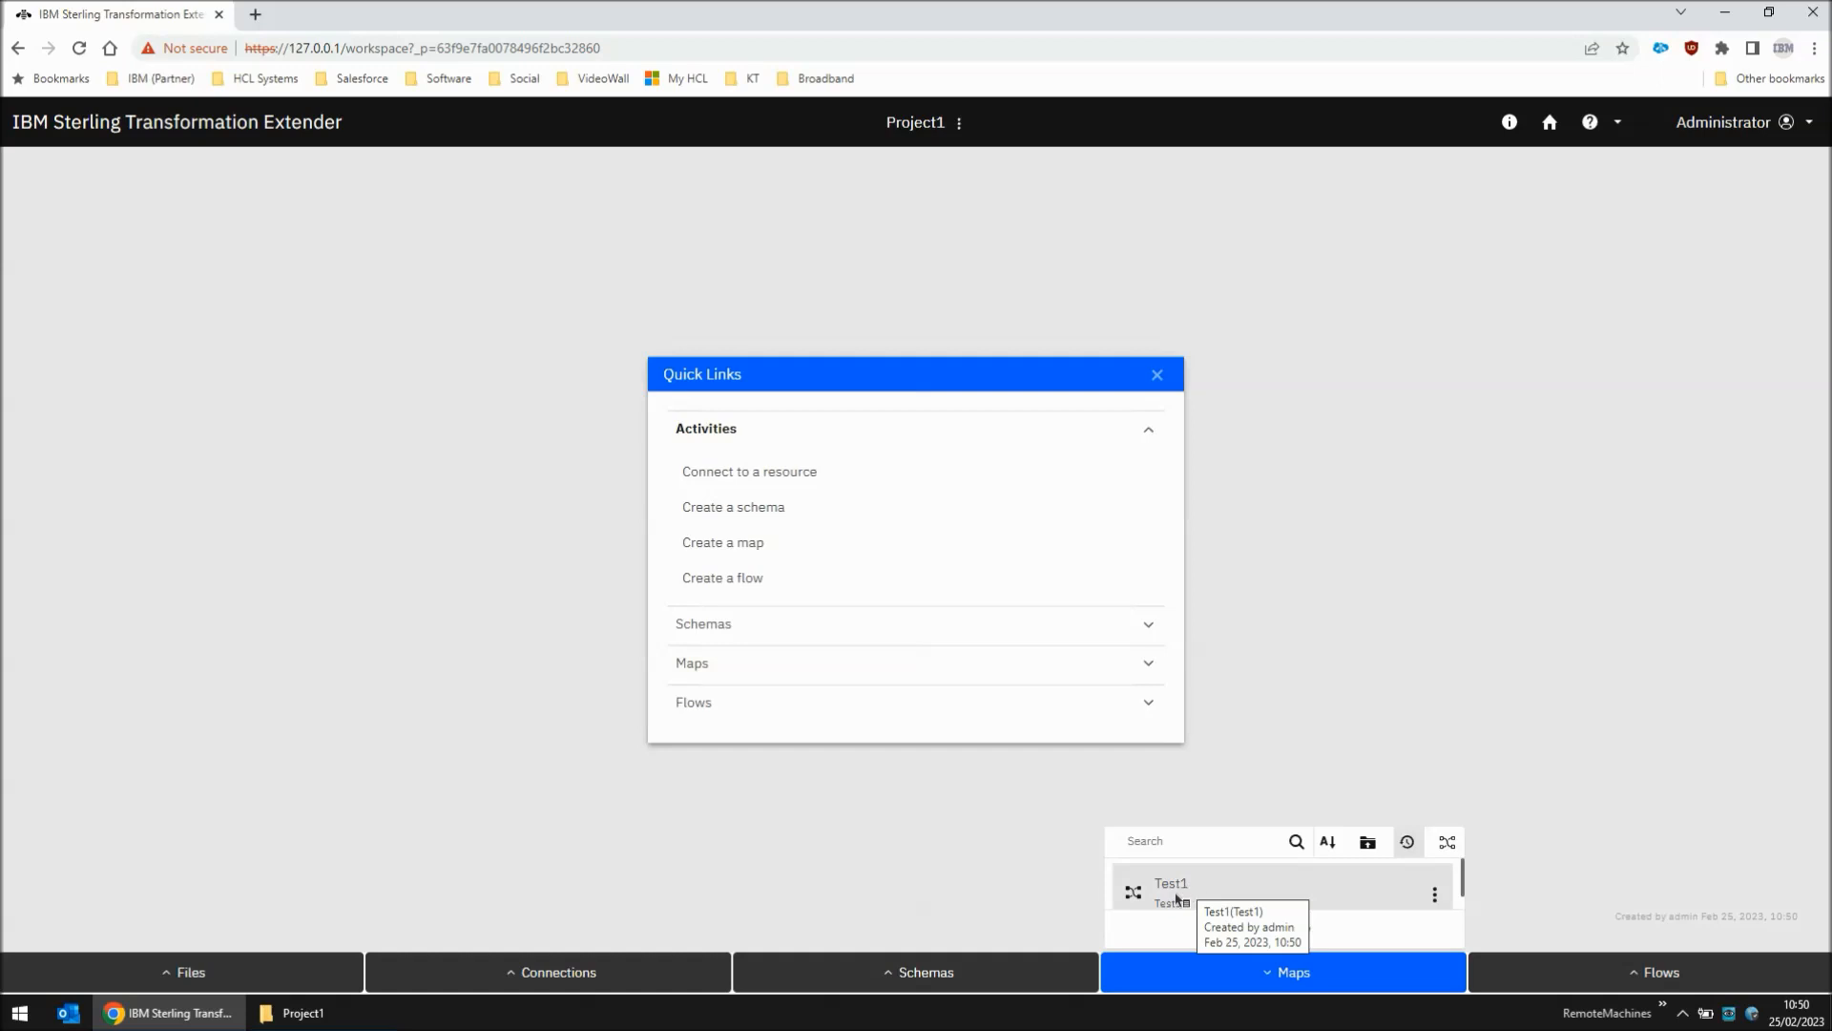
pyautogui.click(940, 980)
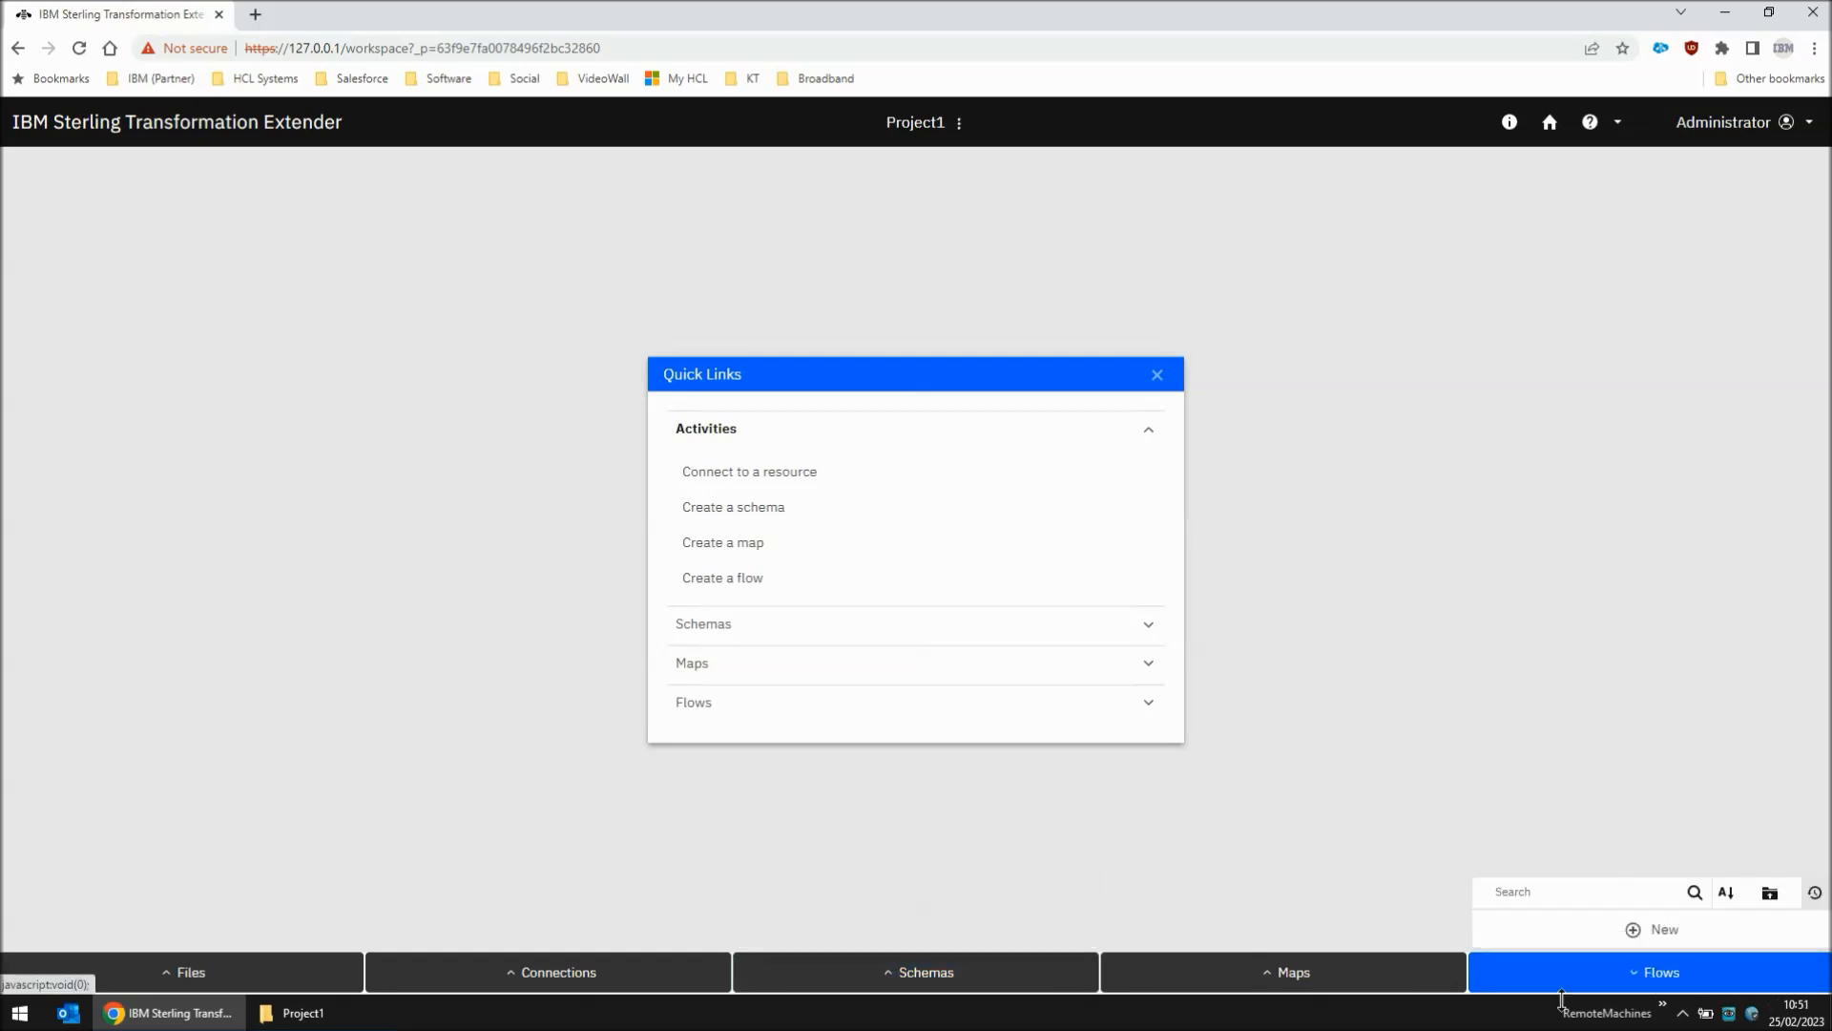
# - Create a new flow named Flow1 in Project1
pyautogui.click(1658, 932)
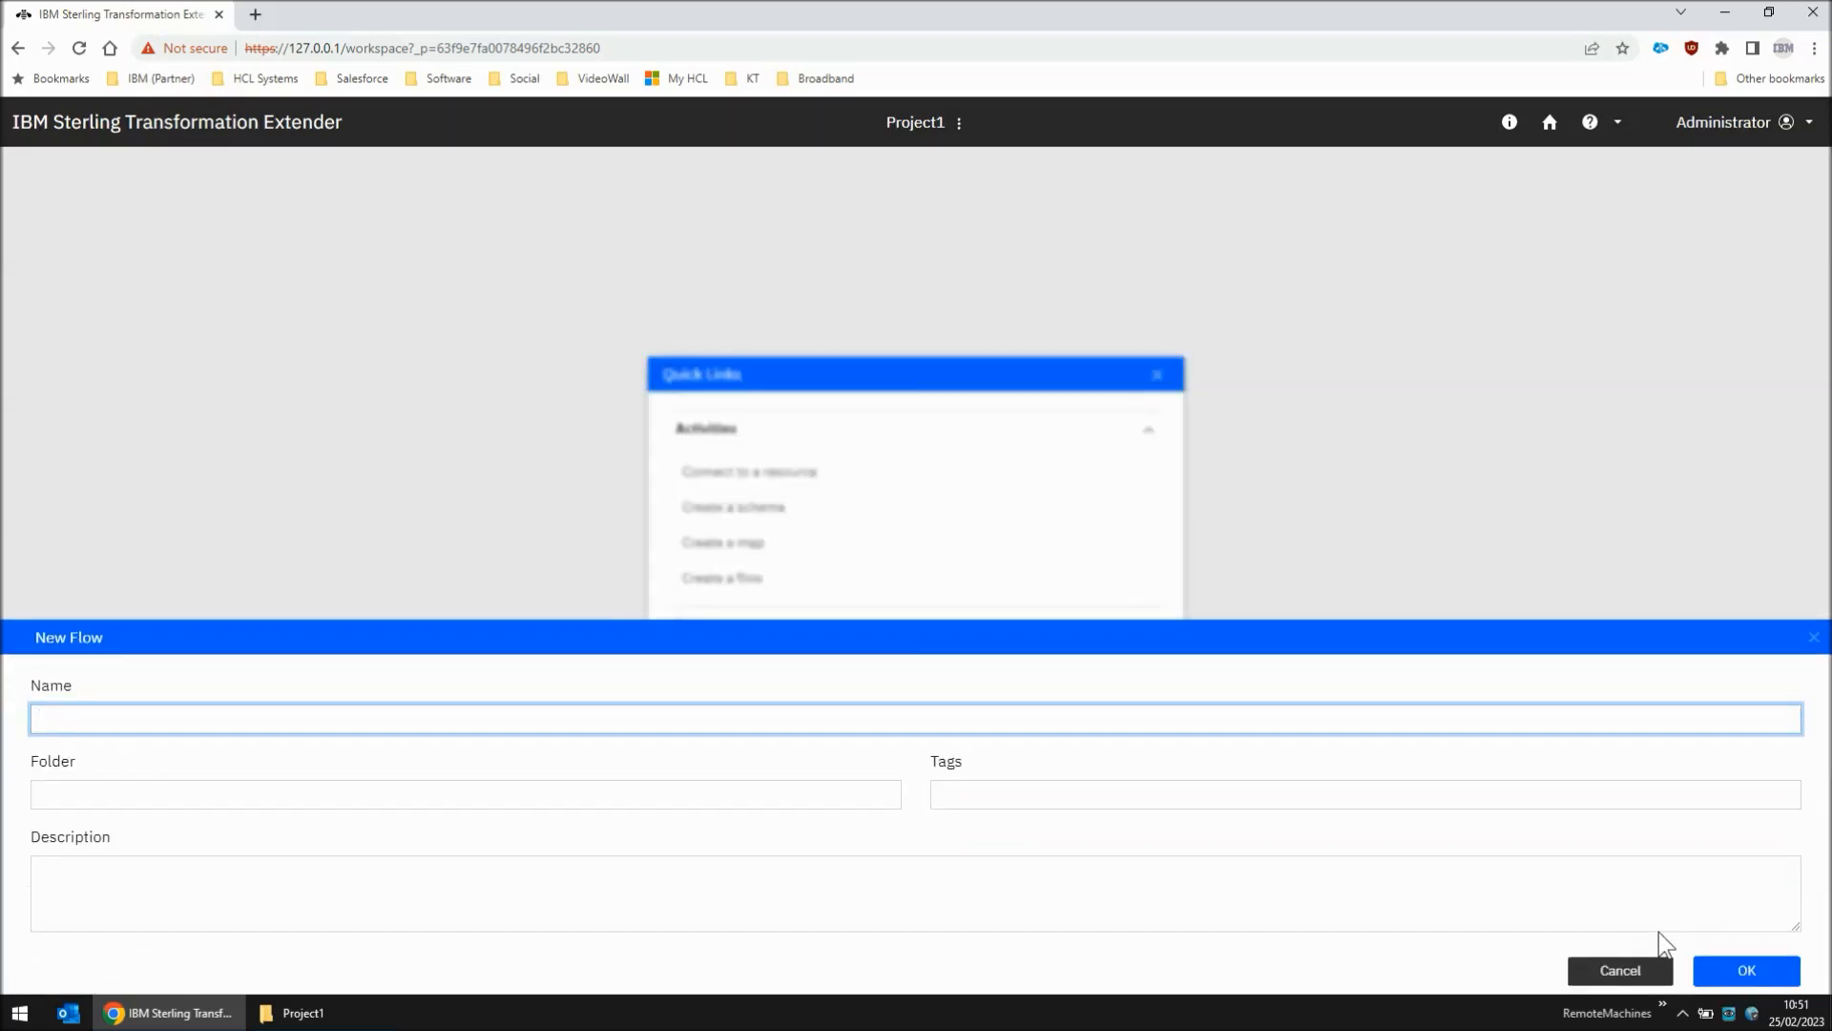
pyautogui.write('Flow1')
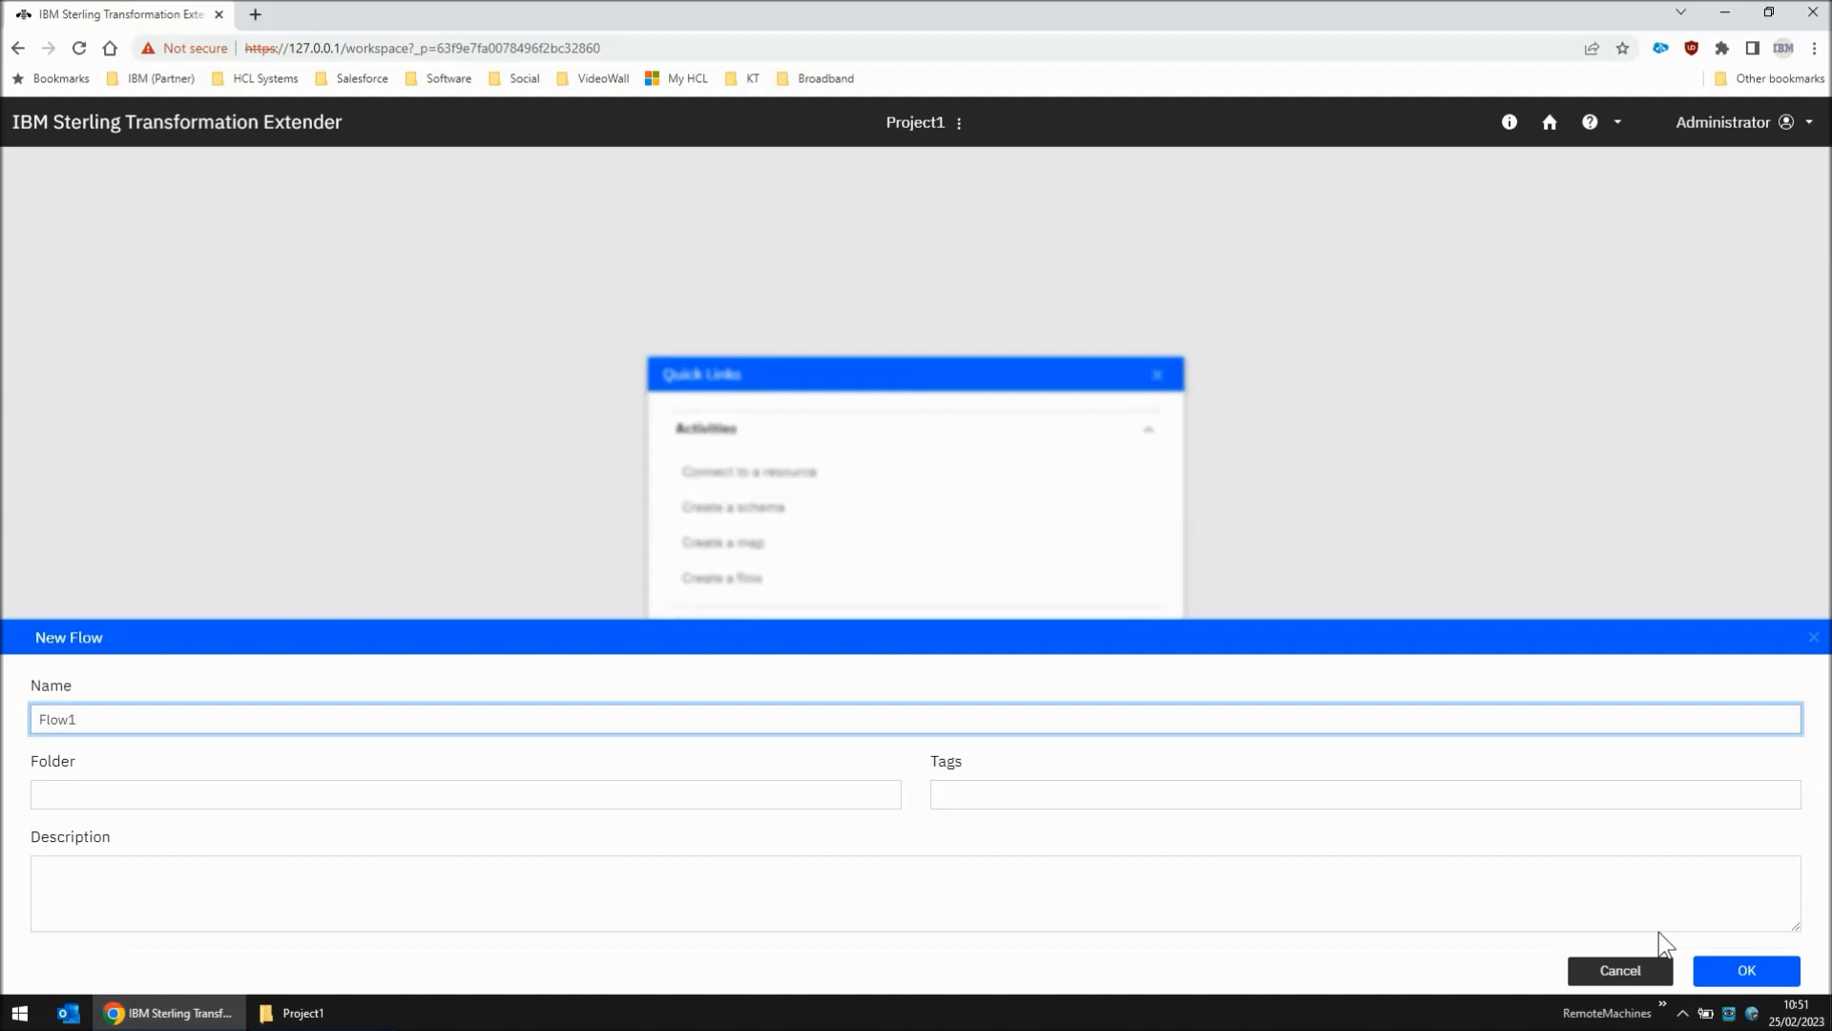
pyautogui.click(1718, 971)
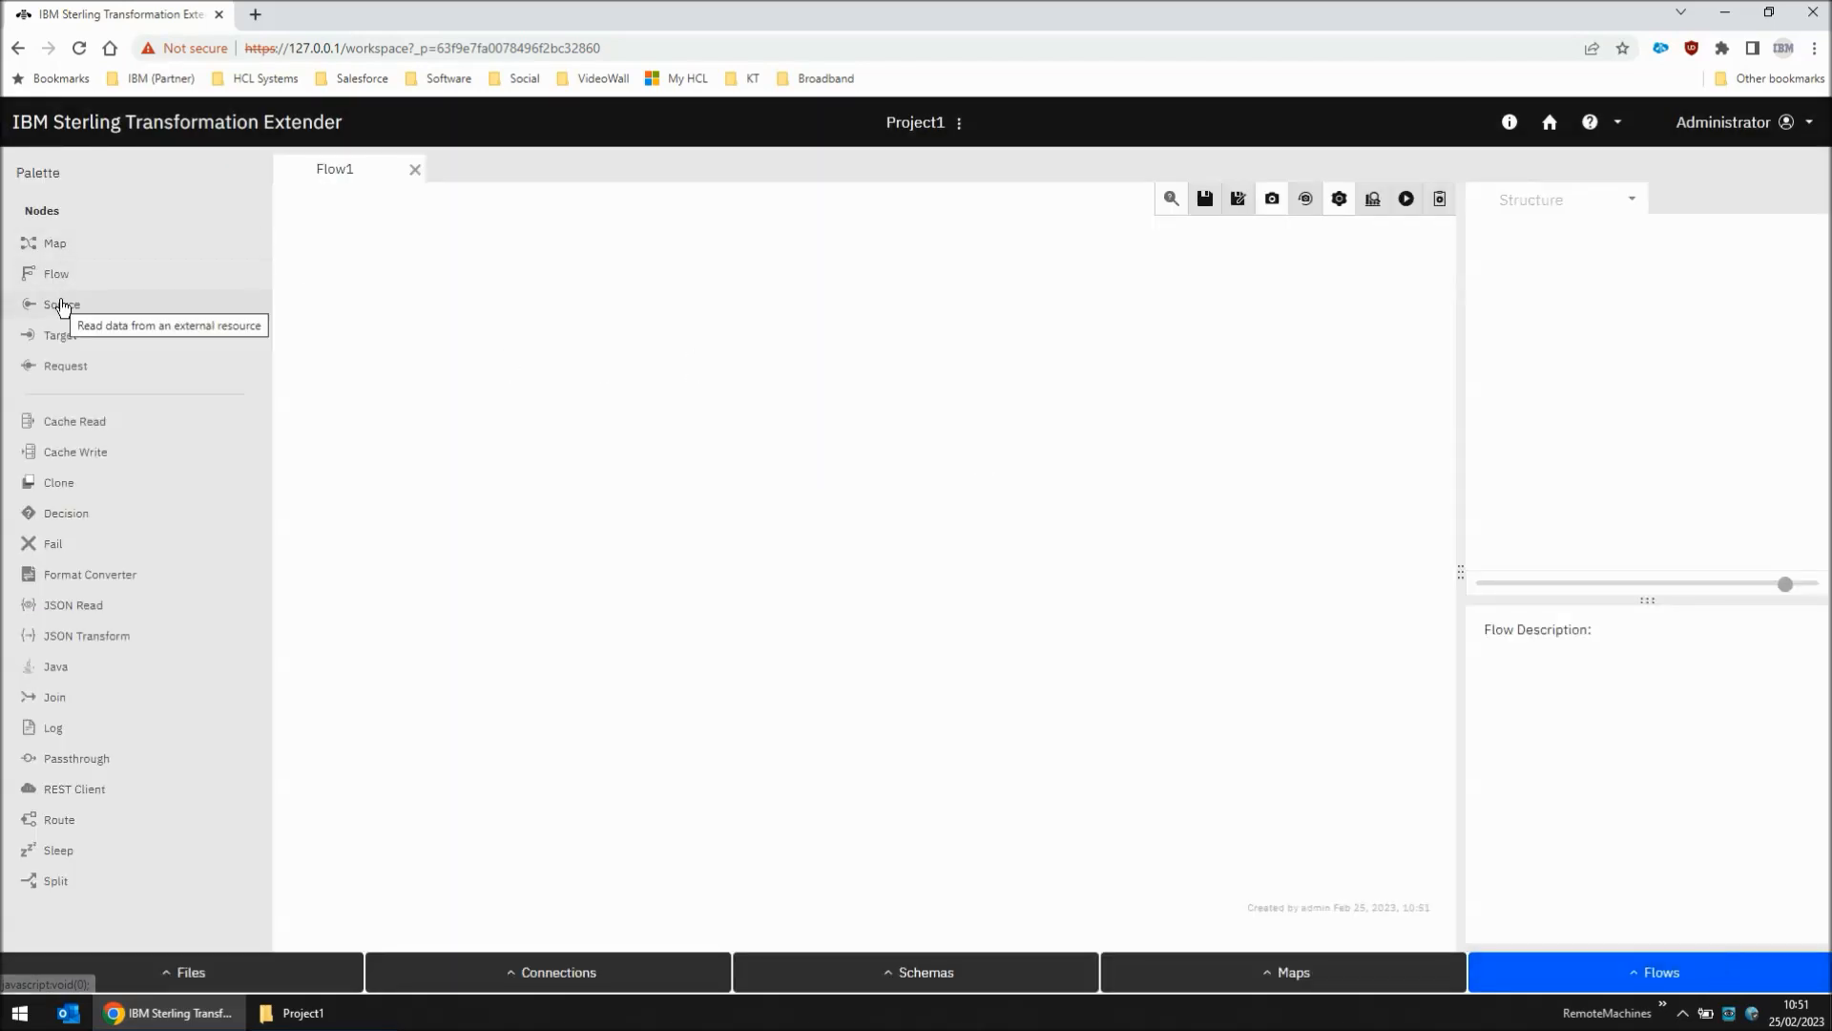
# - Add a Source node to Flow1 and configure its connection to use a command line of type File with the input file path
pyautogui.moveTo(61, 308); pyautogui.dragTo(379, 283)
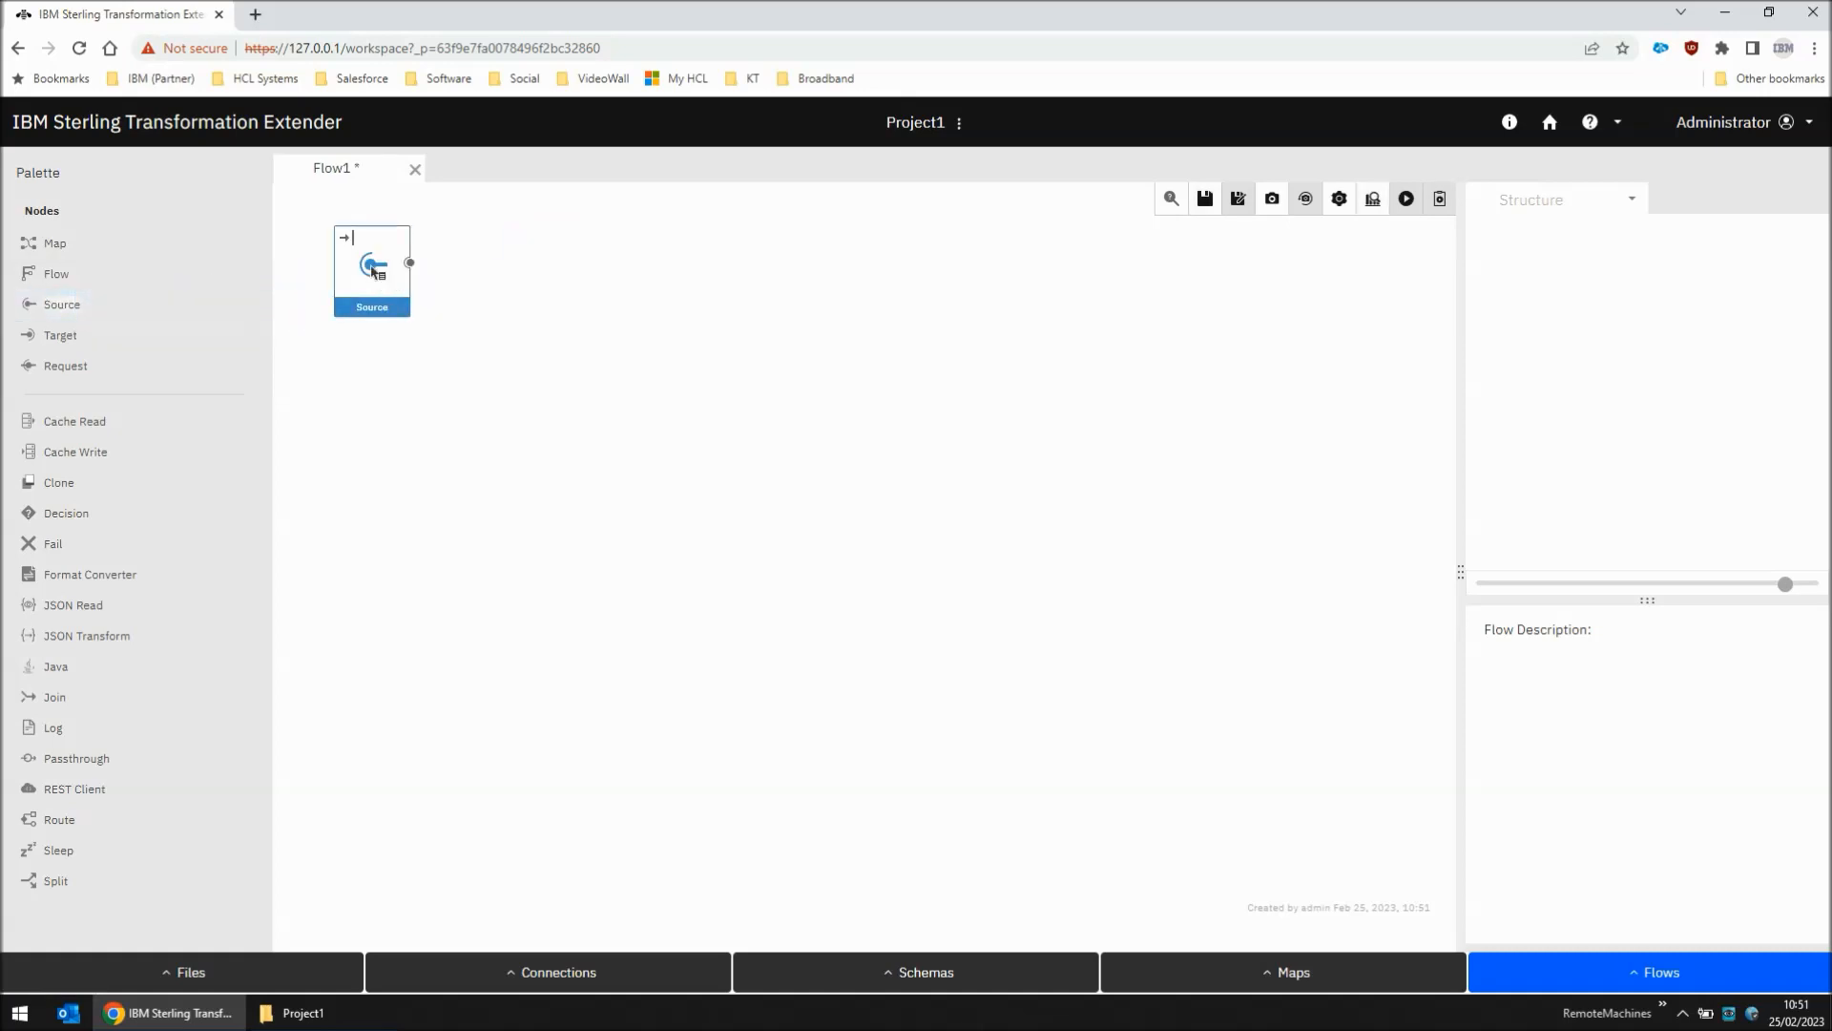
pyautogui.click(372, 271)
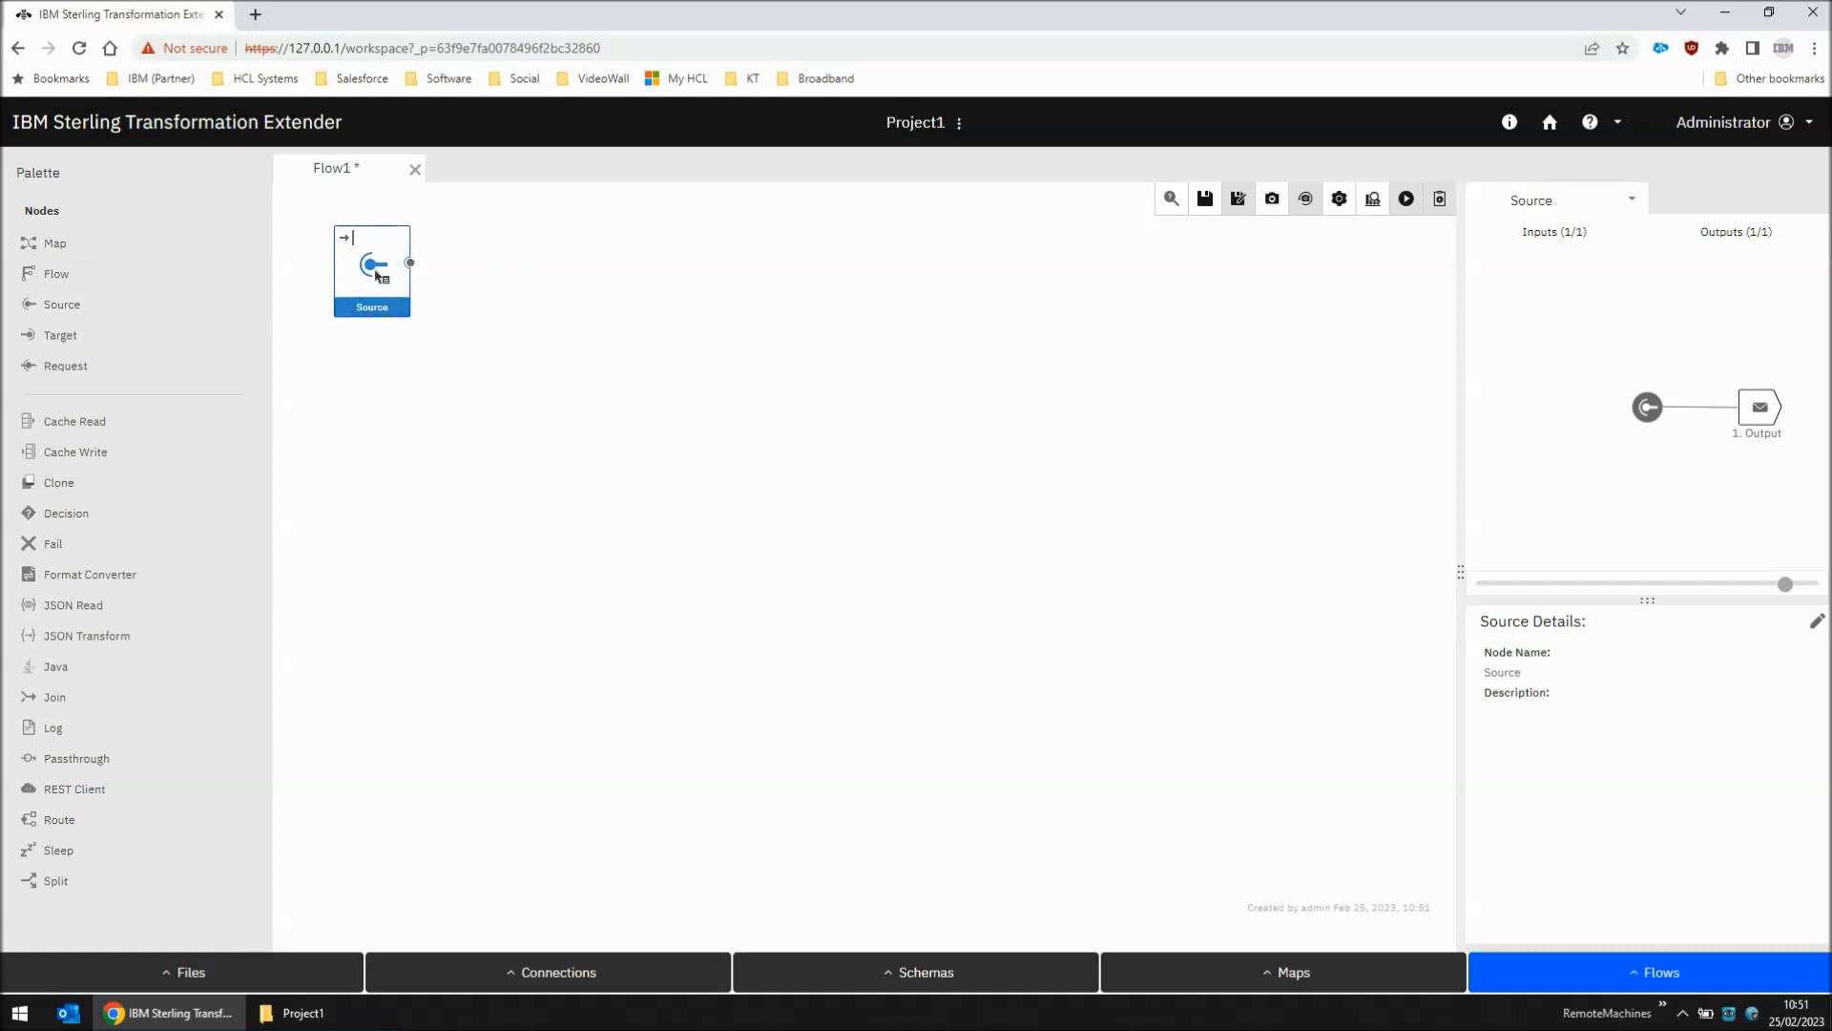
pyautogui.rightClick(377, 276)
pyautogui.click(392, 286)
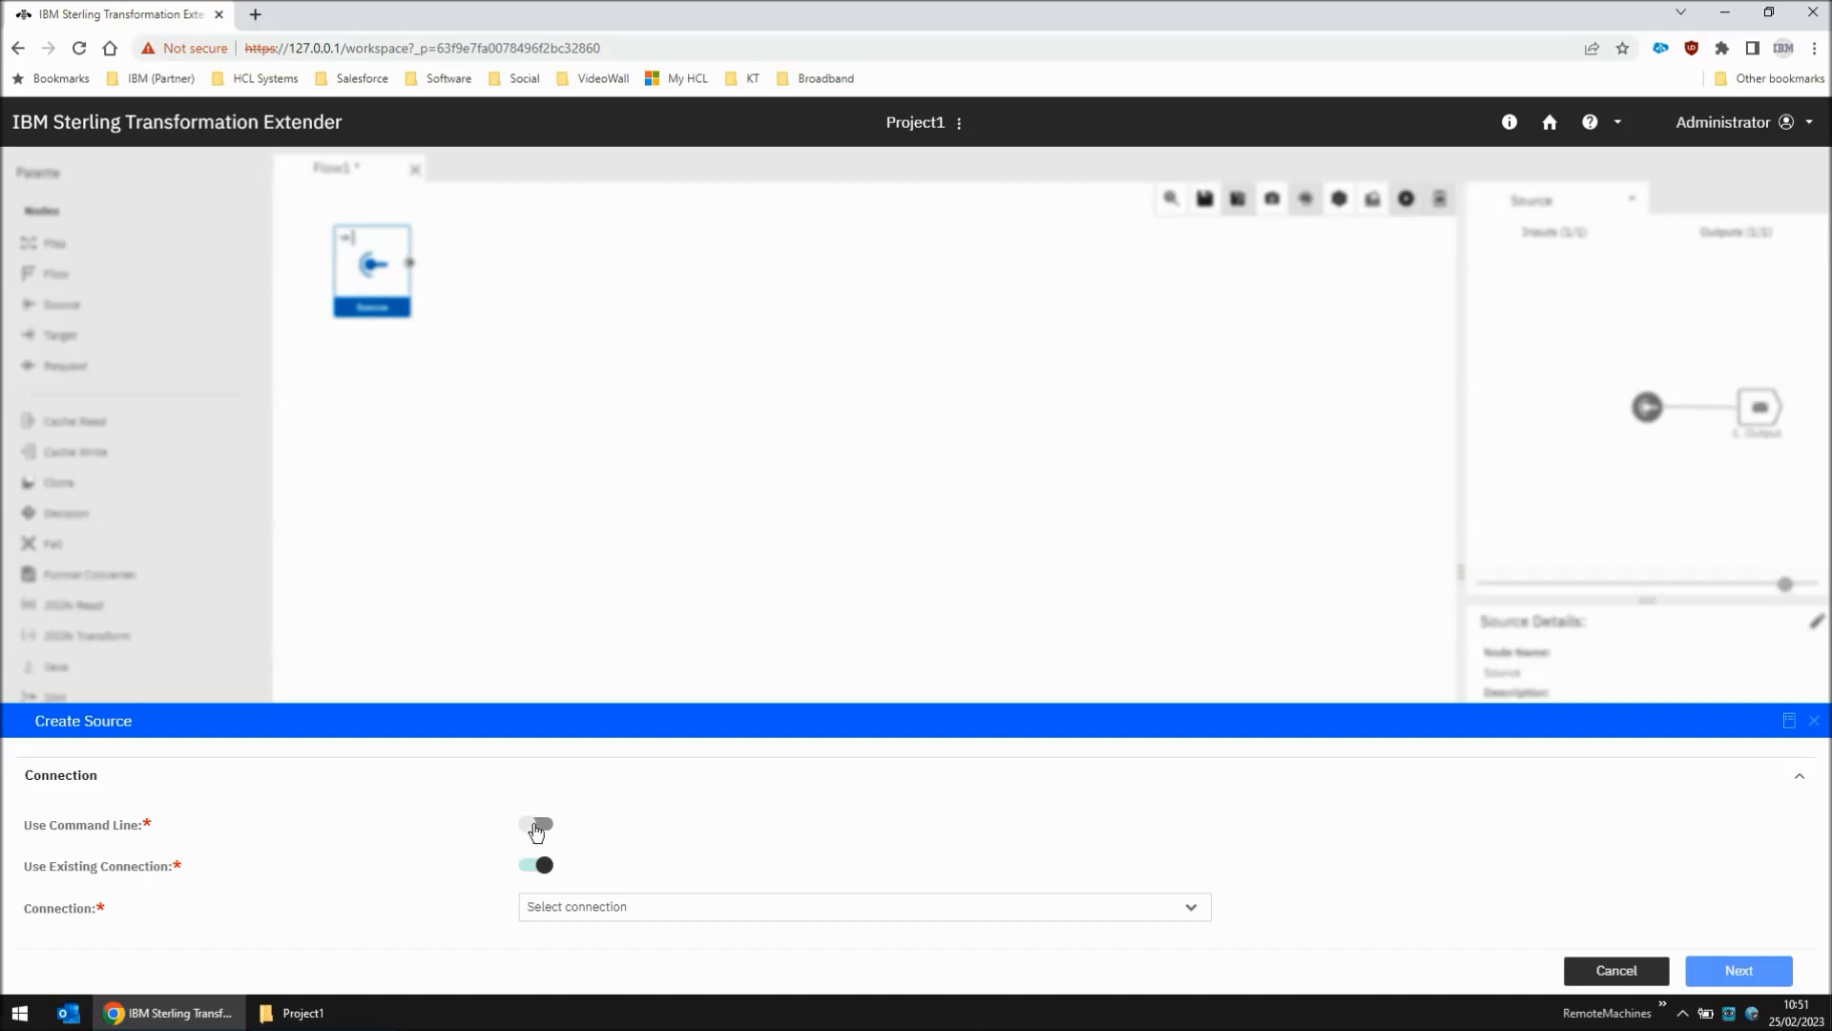
pyautogui.click(535, 825)
pyautogui.click(576, 777)
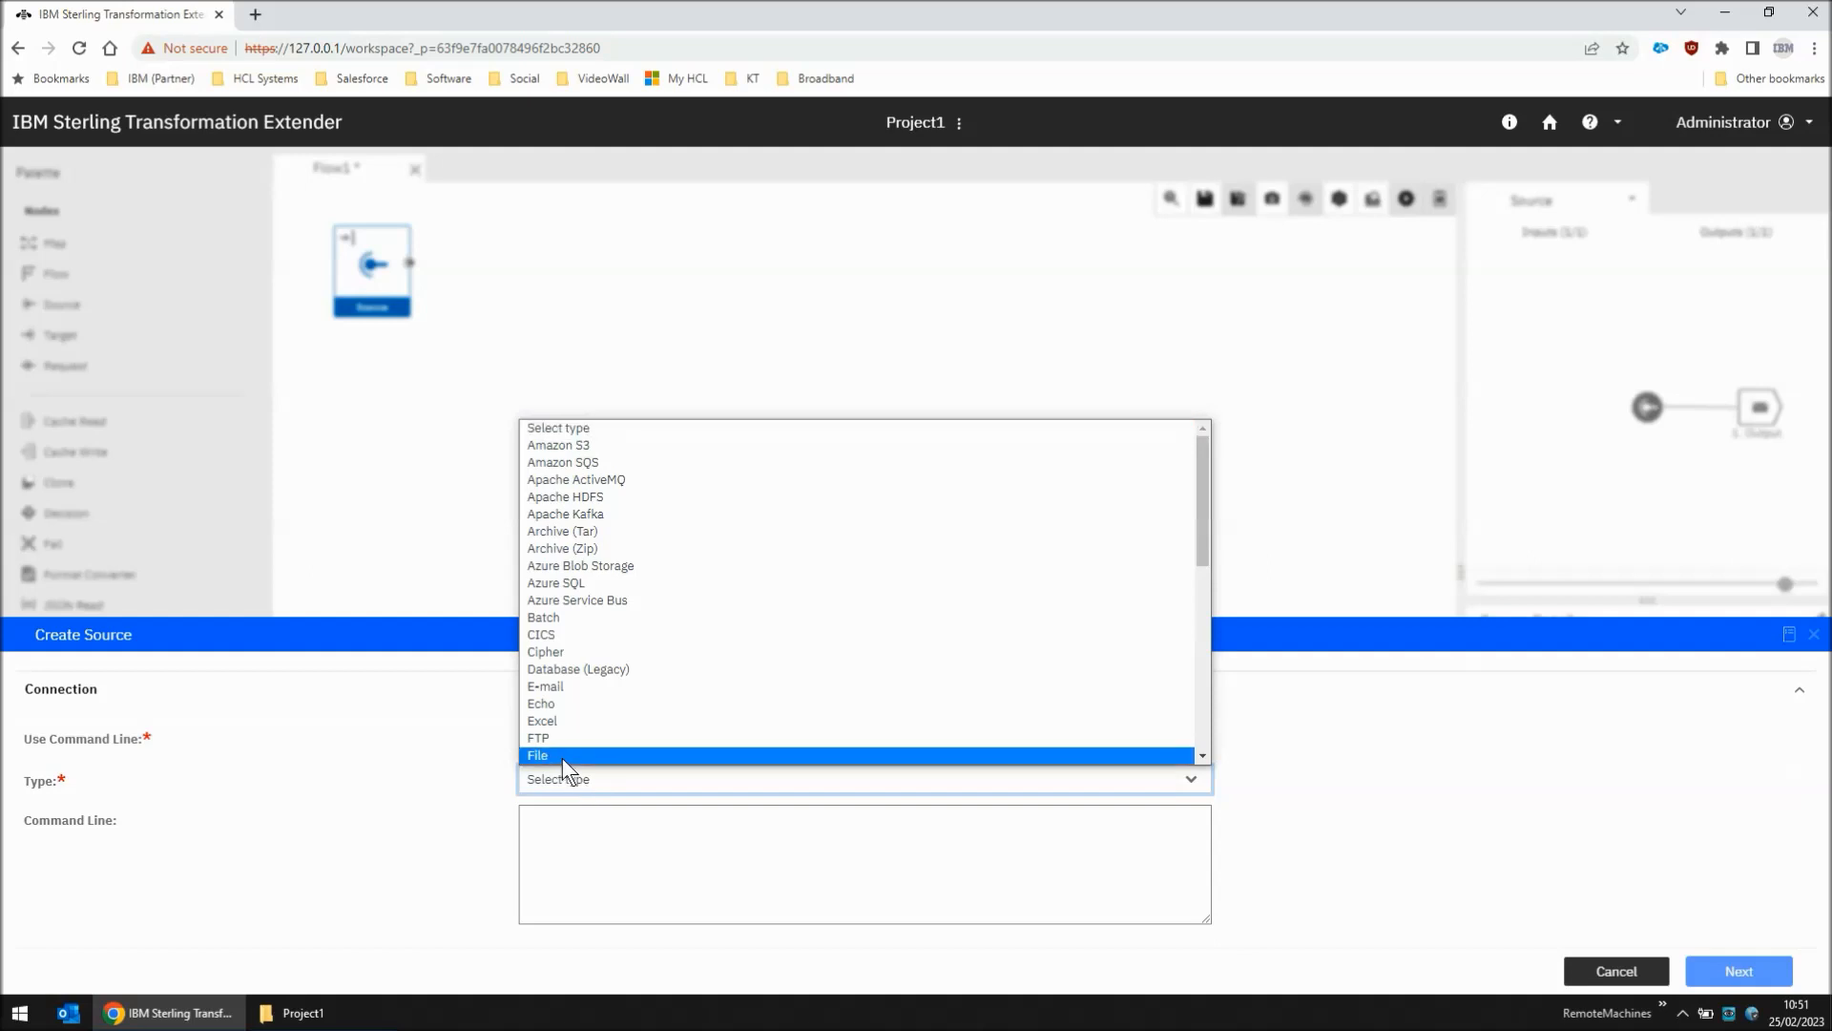
pyautogui.click(563, 758)
pyautogui.click(593, 819)
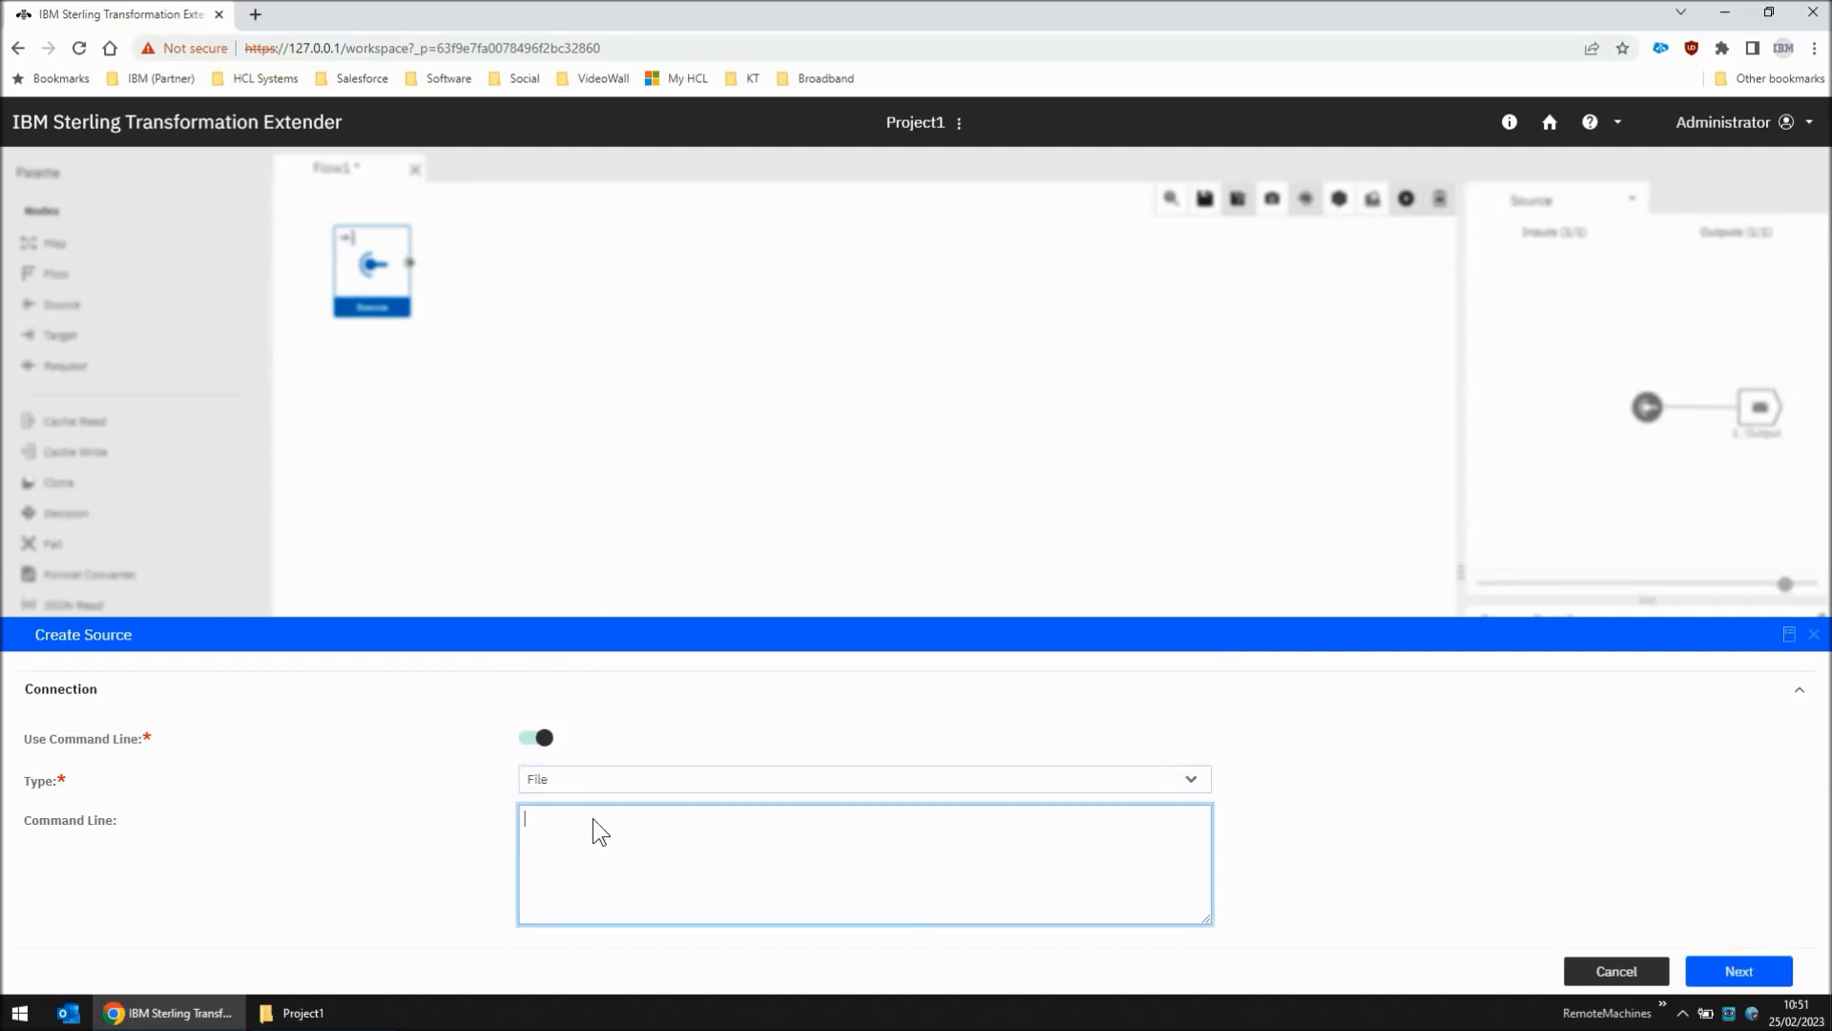
pyautogui.write('C:\\O')
pyautogui.click(1746, 970)
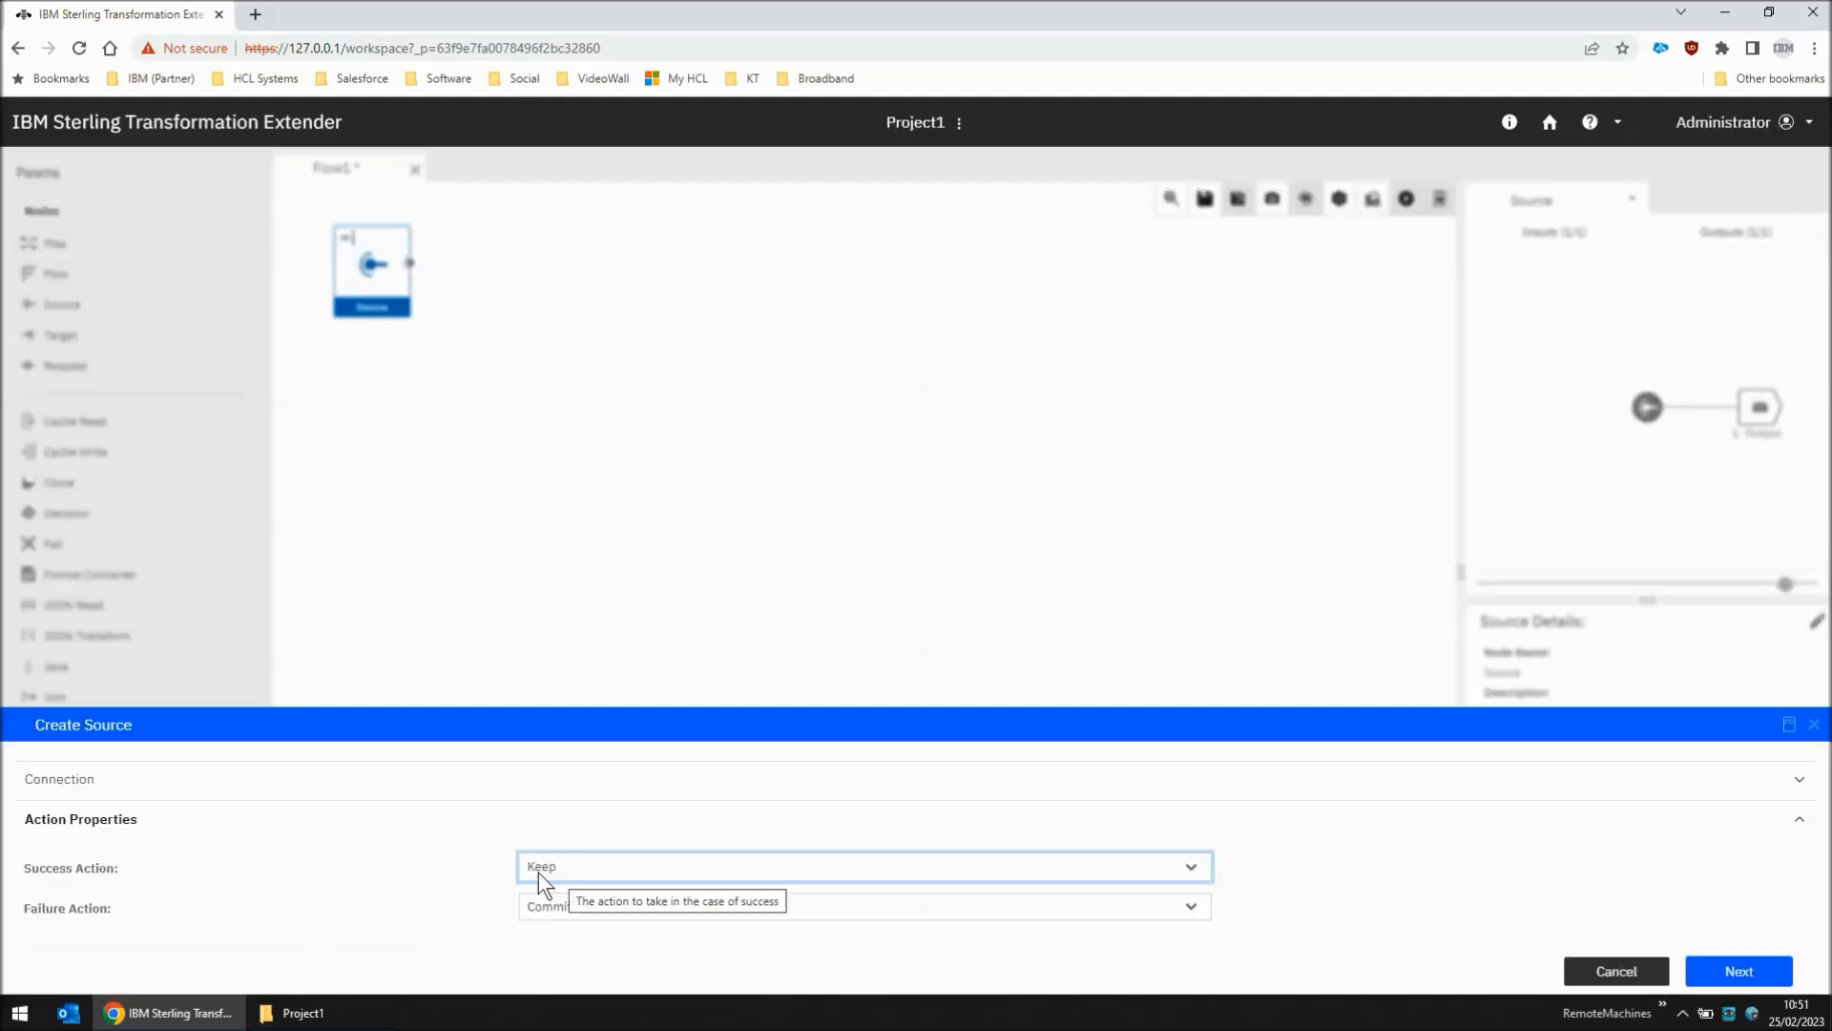
# - Set the source's success action to Delete, choose its failure action, and proceed to the schema settings
pyautogui.click(593, 867)
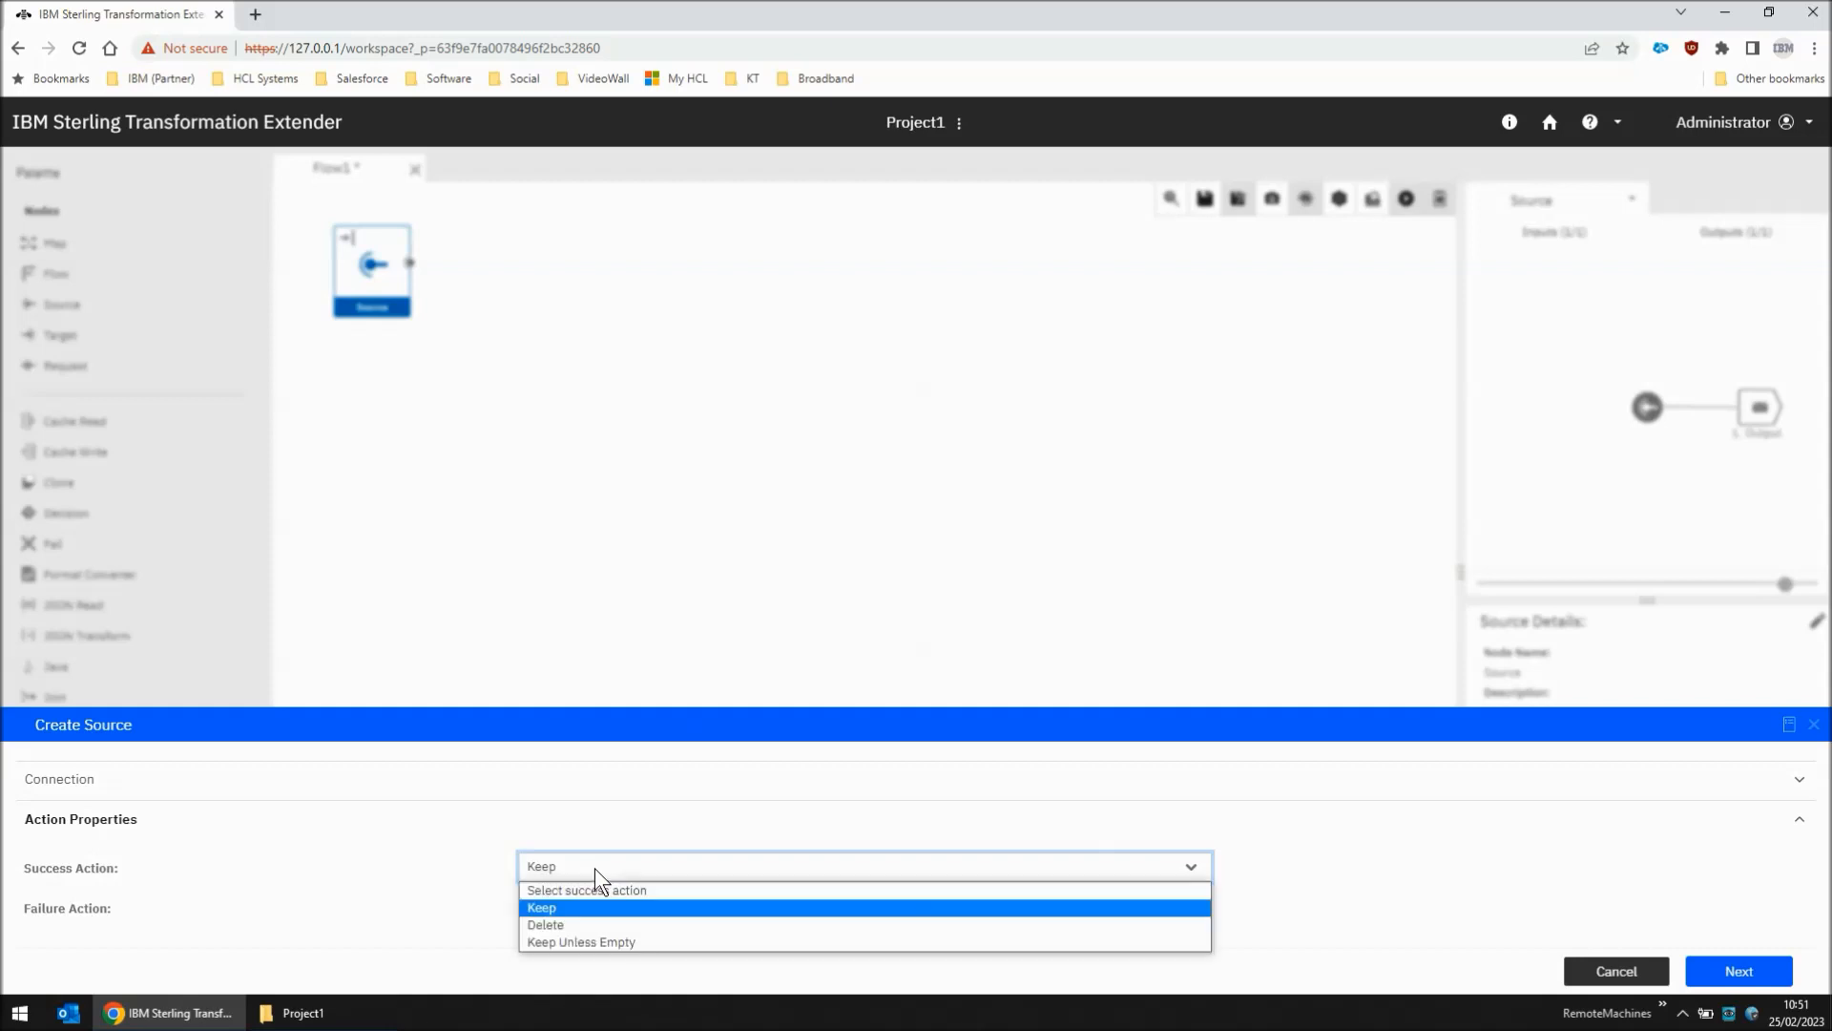
pyautogui.click(573, 924)
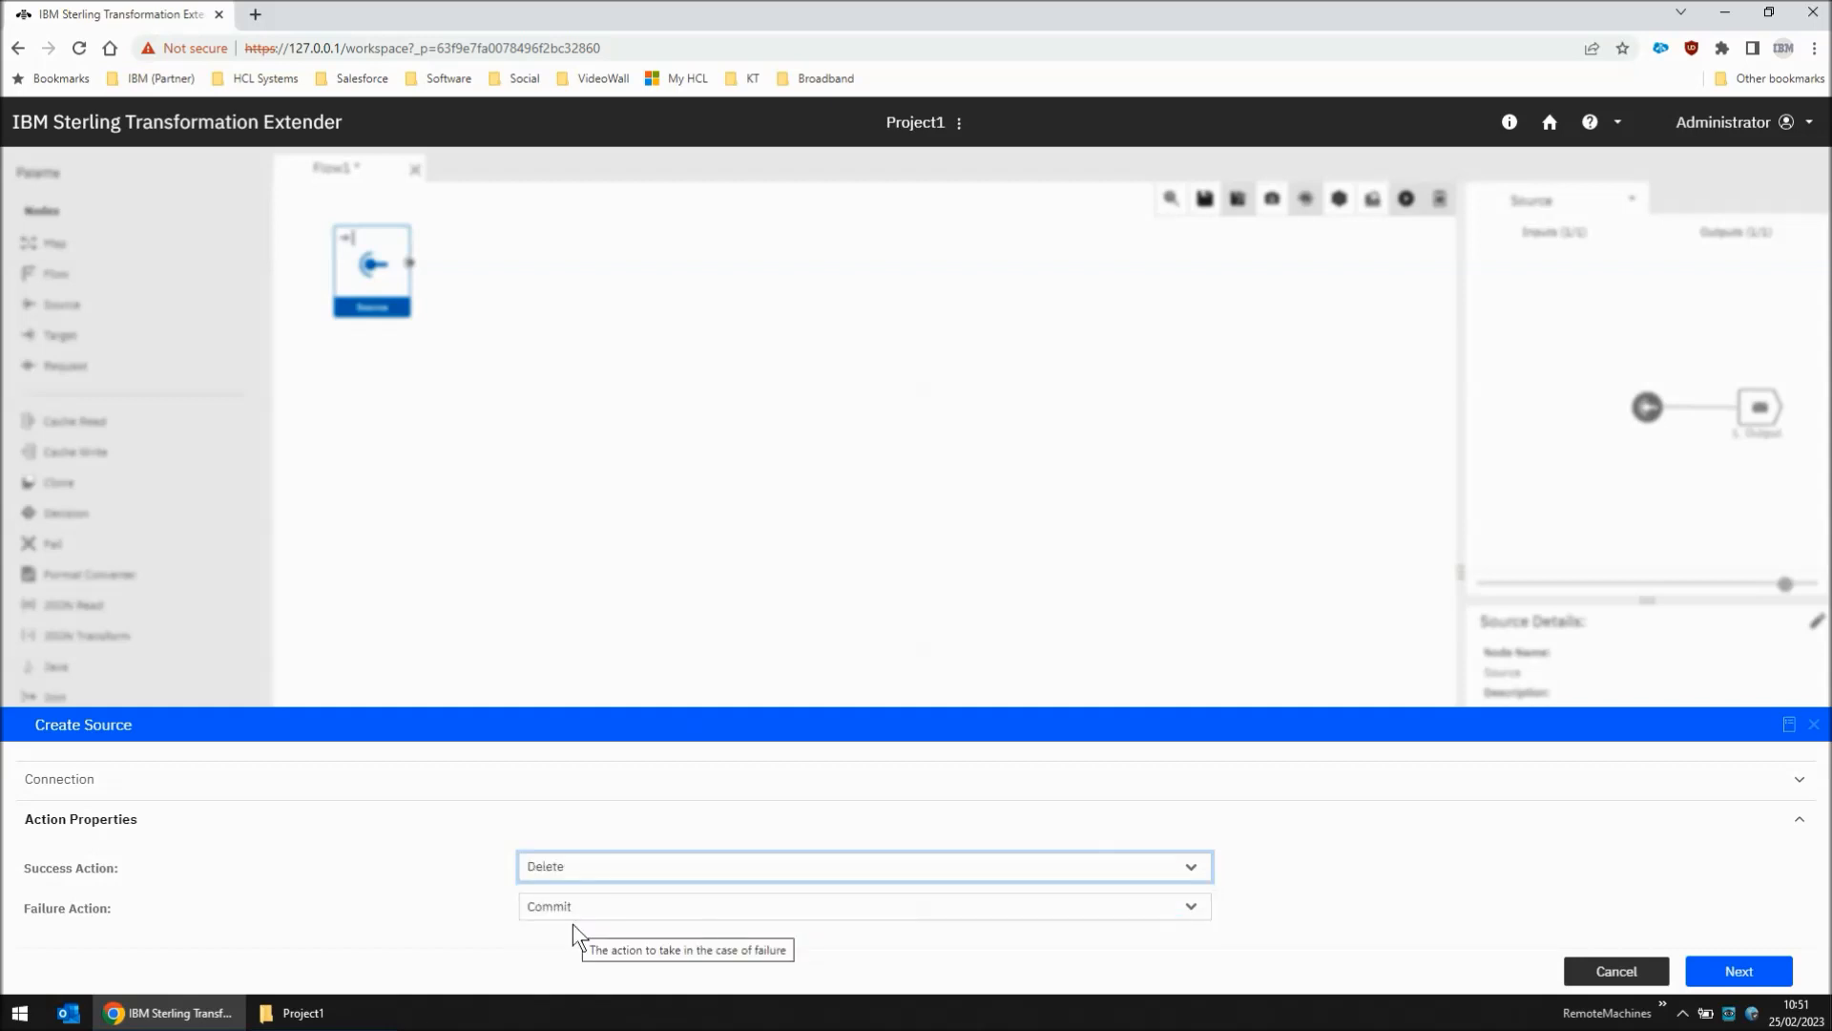
pyautogui.click(632, 908)
pyautogui.click(609, 945)
pyautogui.click(1719, 968)
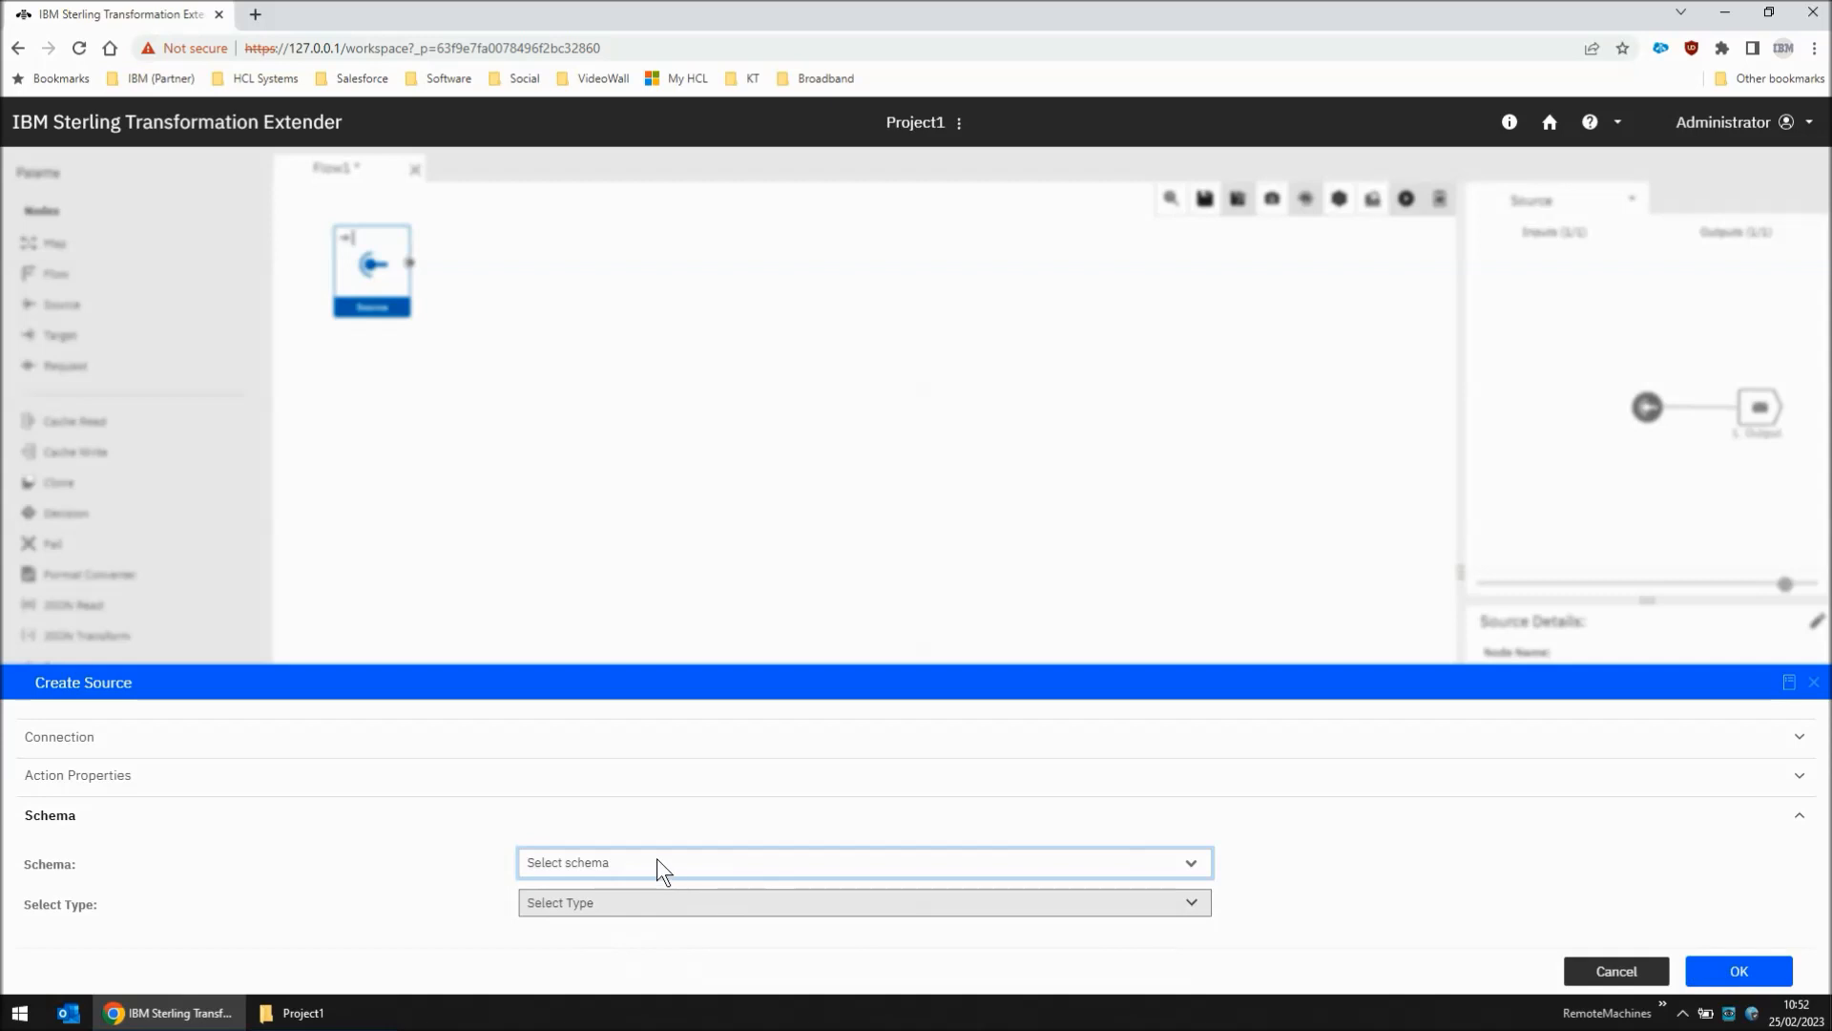
# - Assign the Generic schema with type TextItem to the Source node and reopen the node's settings
pyautogui.click(656, 862)
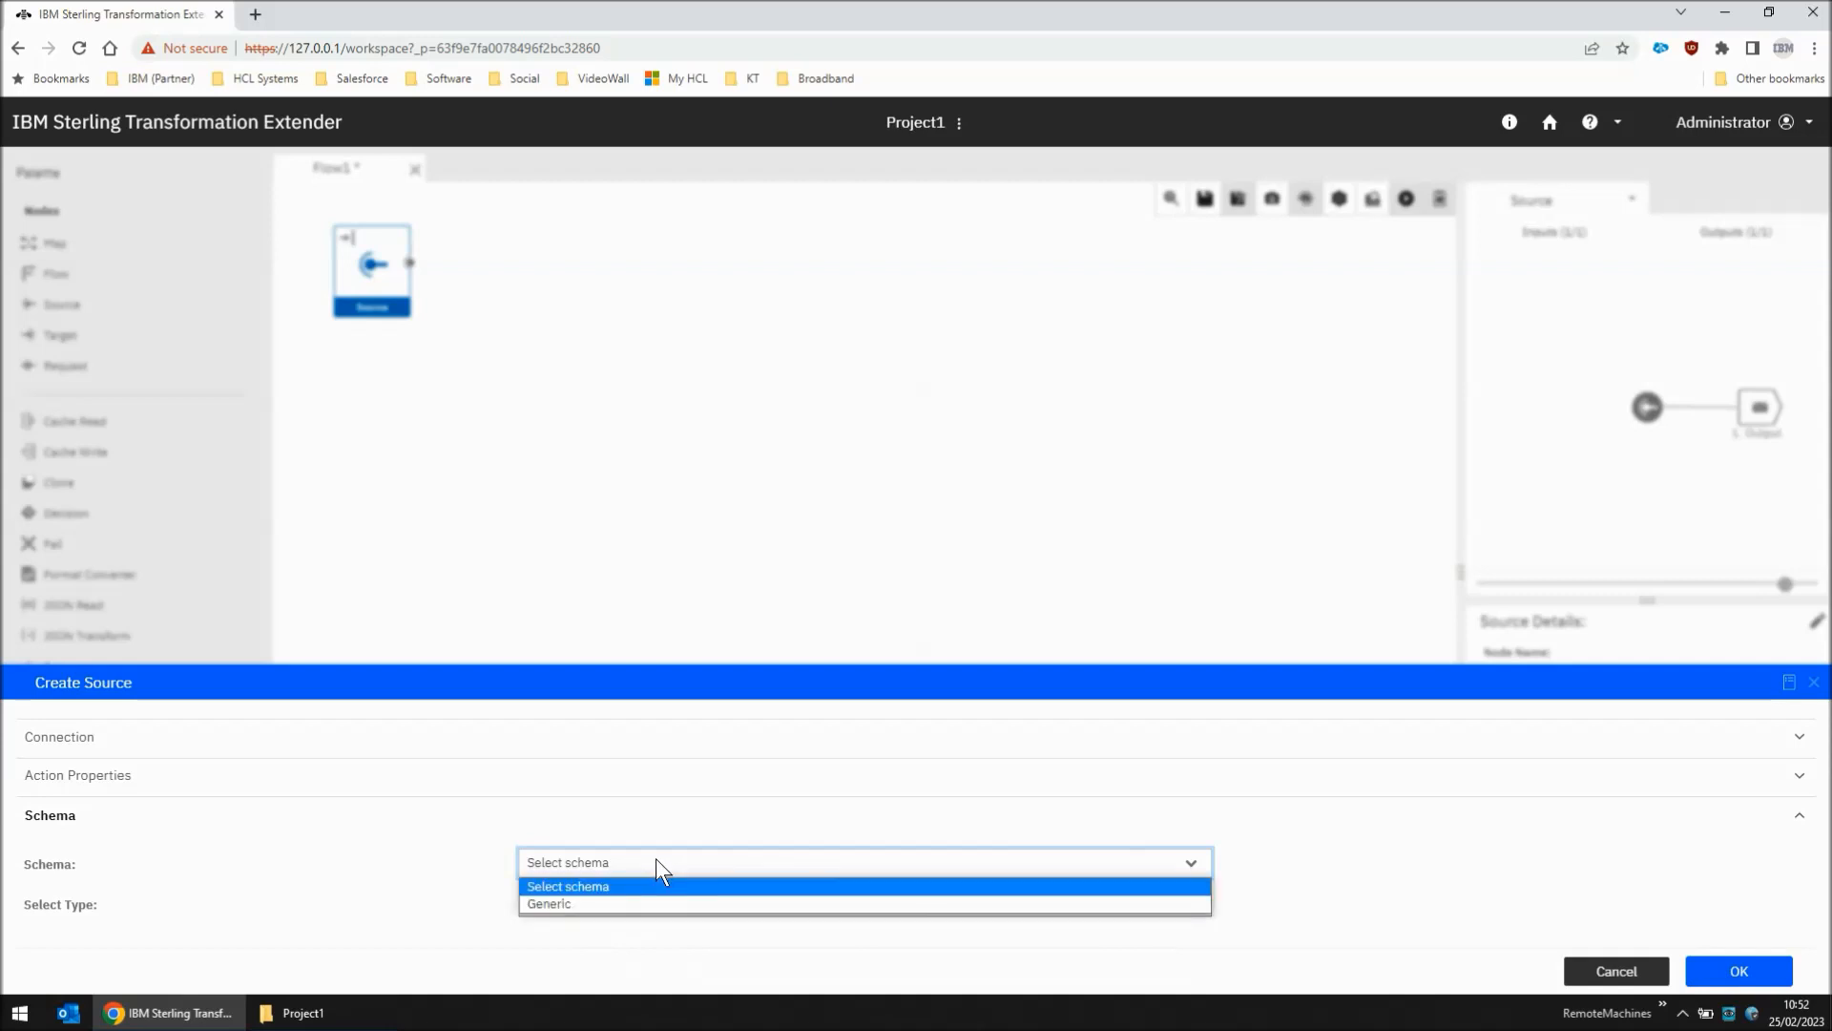
pyautogui.click(631, 902)
pyautogui.click(632, 902)
pyautogui.click(617, 859)
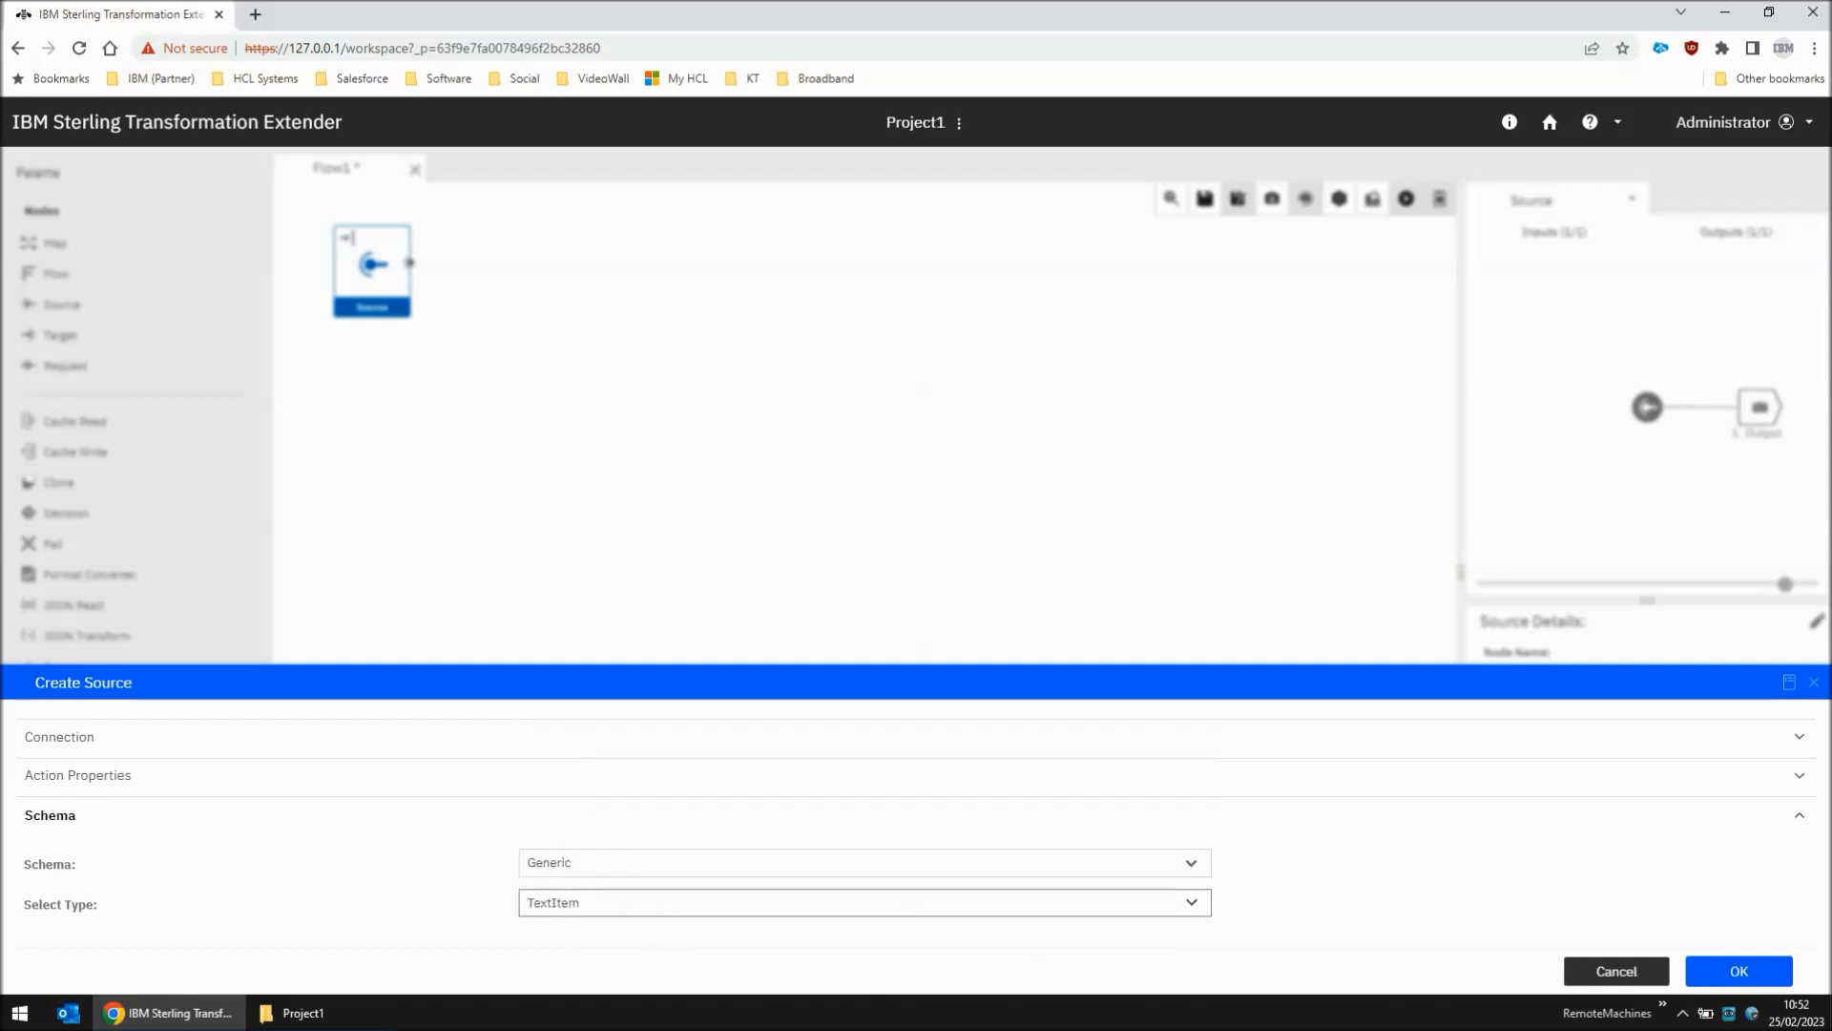
pyautogui.click(1725, 973)
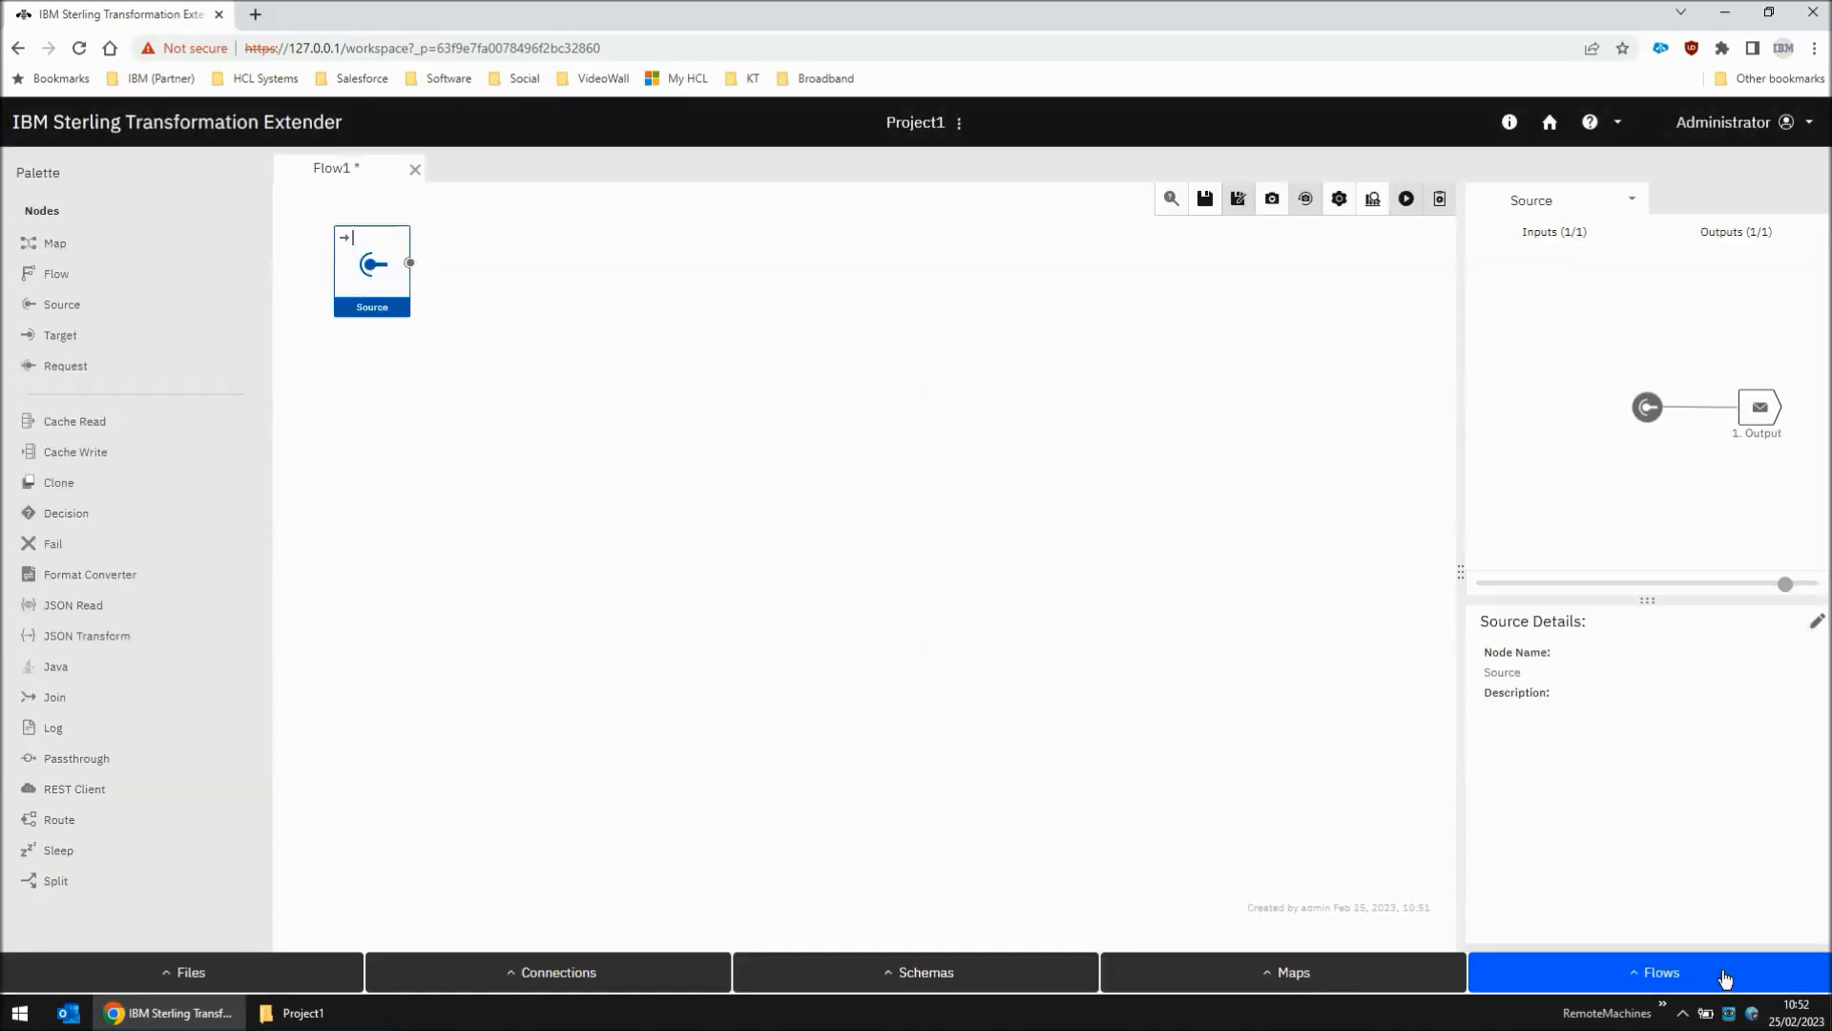
pyautogui.rightClick(391, 275)
pyautogui.click(426, 284)
# - Add a Map node beside the Source node and assign the Test1 map to it
pyautogui.moveTo(55, 245); pyautogui.dragTo(548, 274)
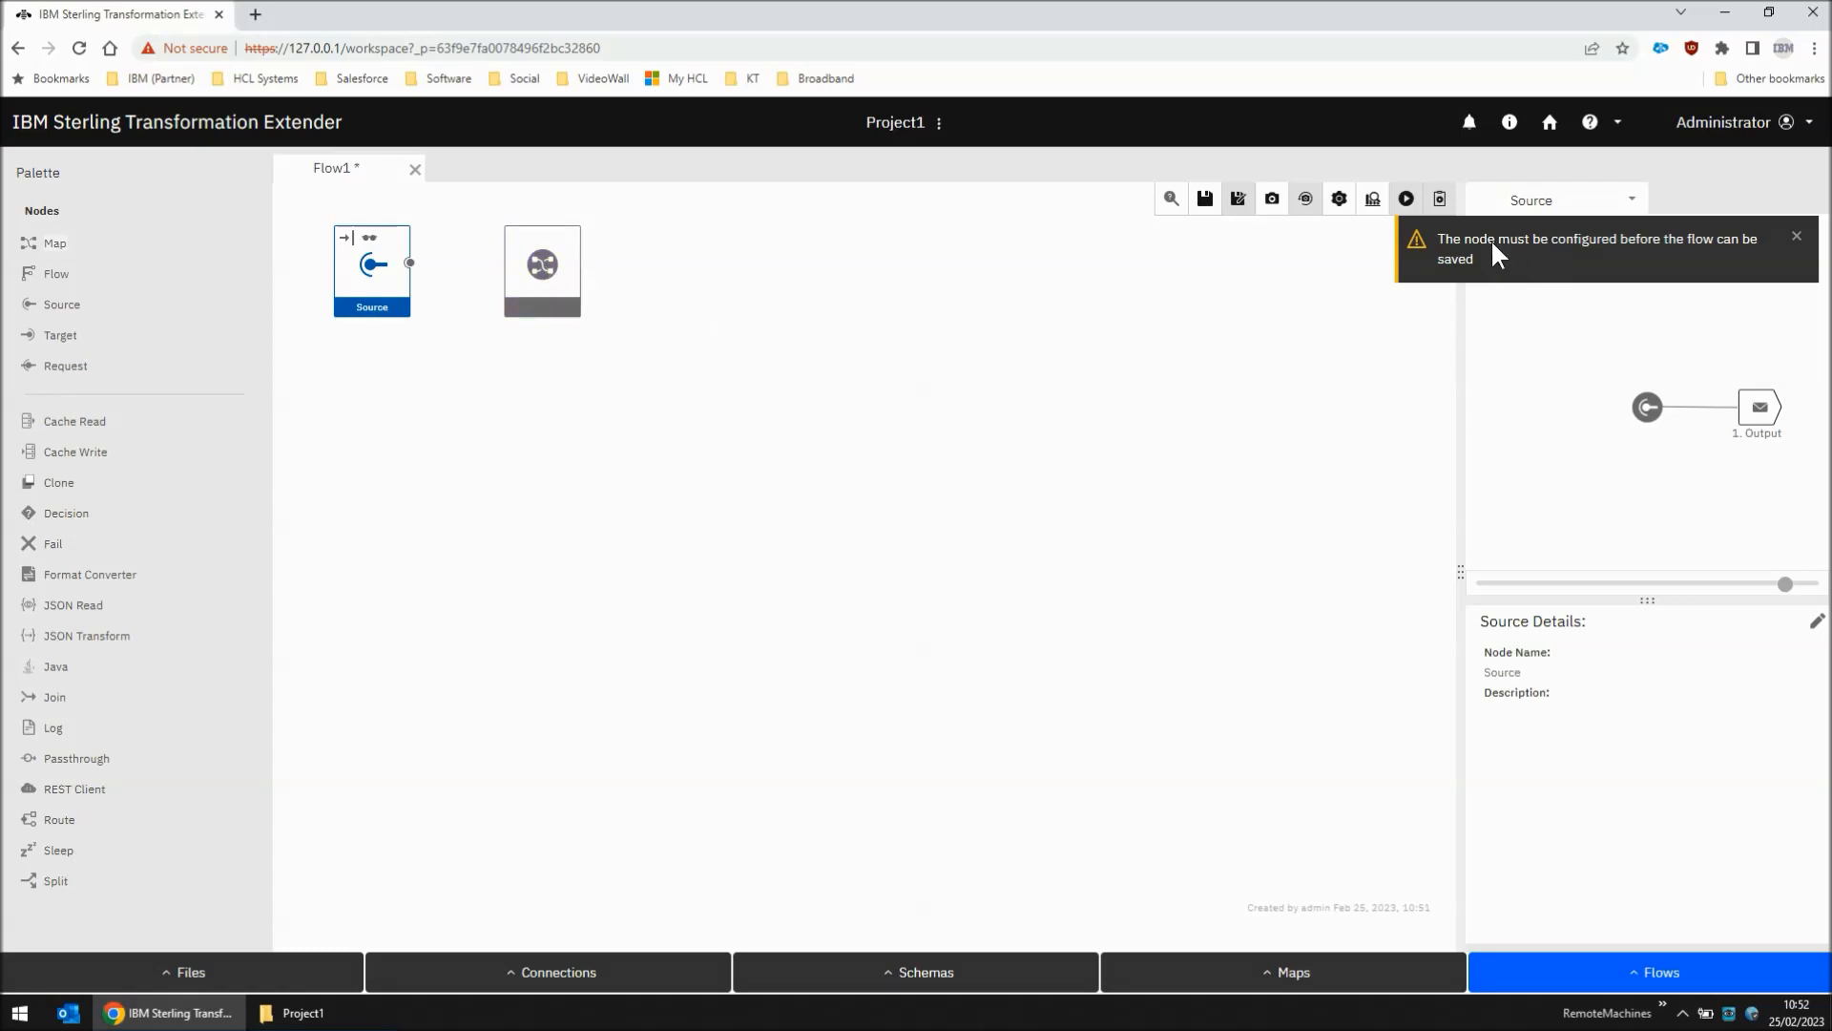
pyautogui.click(552, 269)
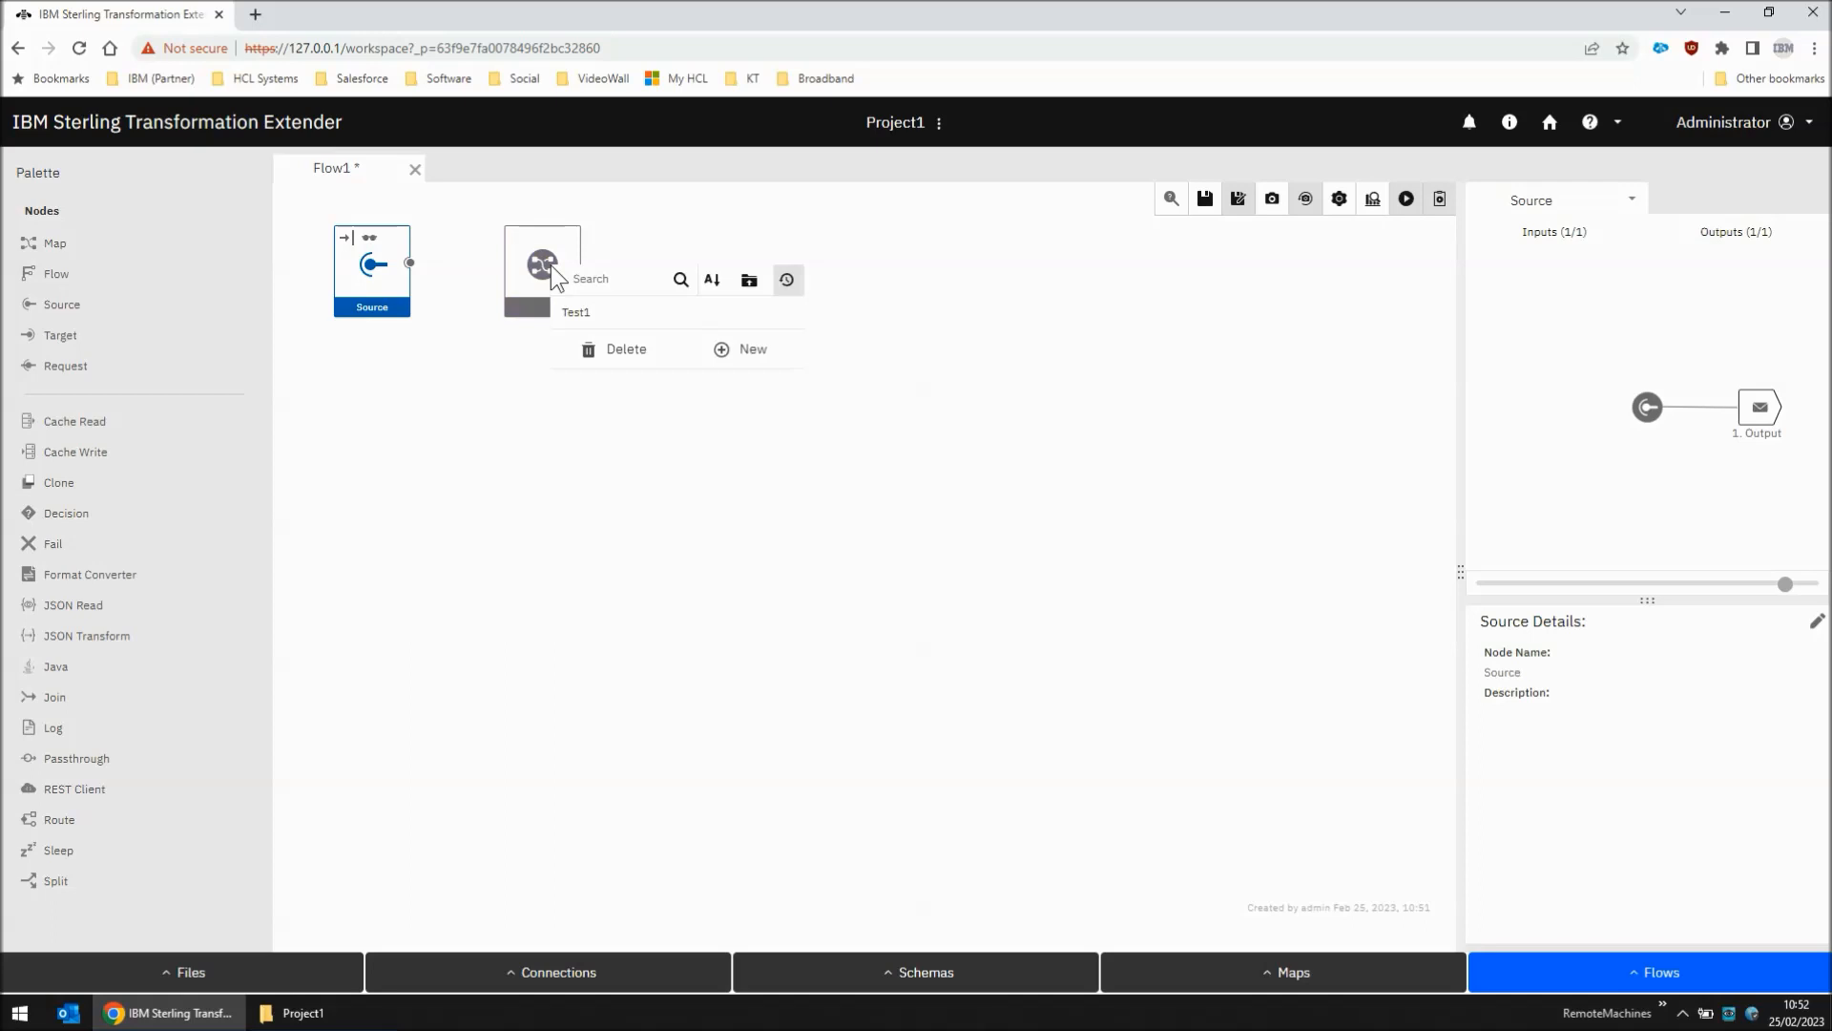
pyautogui.click(576, 312)
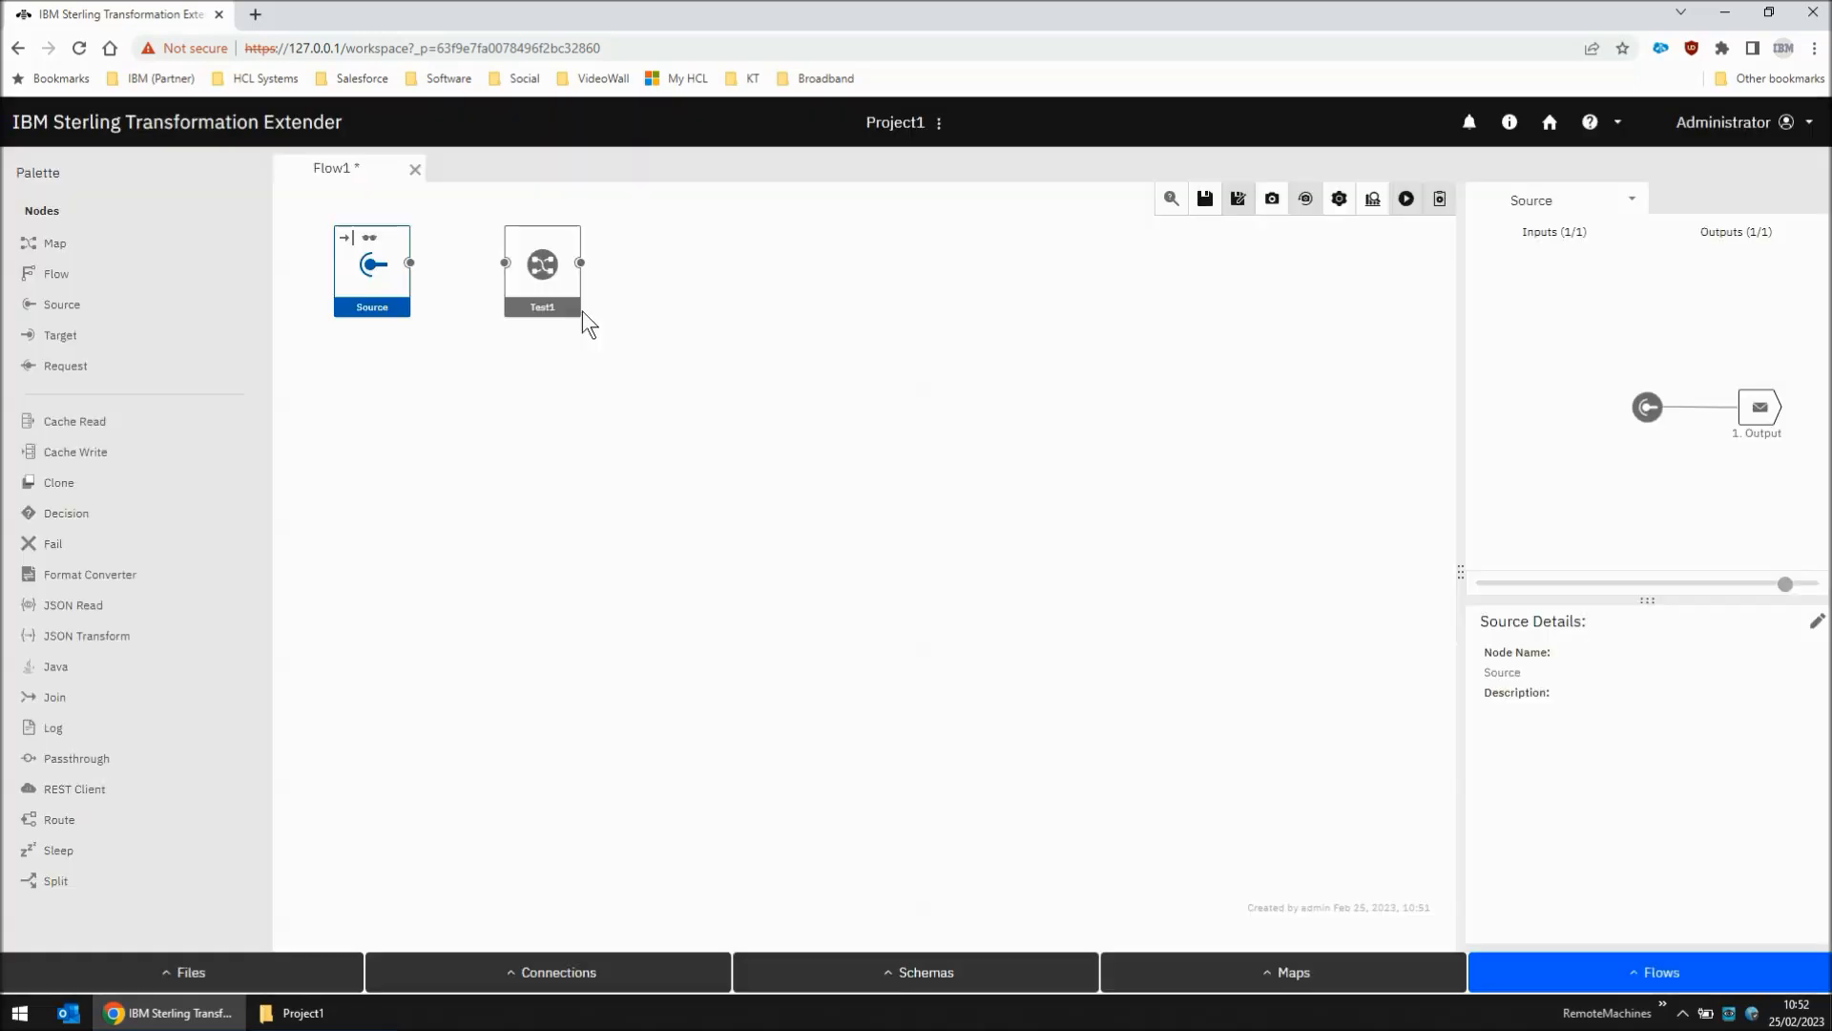
# - Connect the Source node's output to the Test1 map node's input and save Flow1
pyautogui.click(1206, 202)
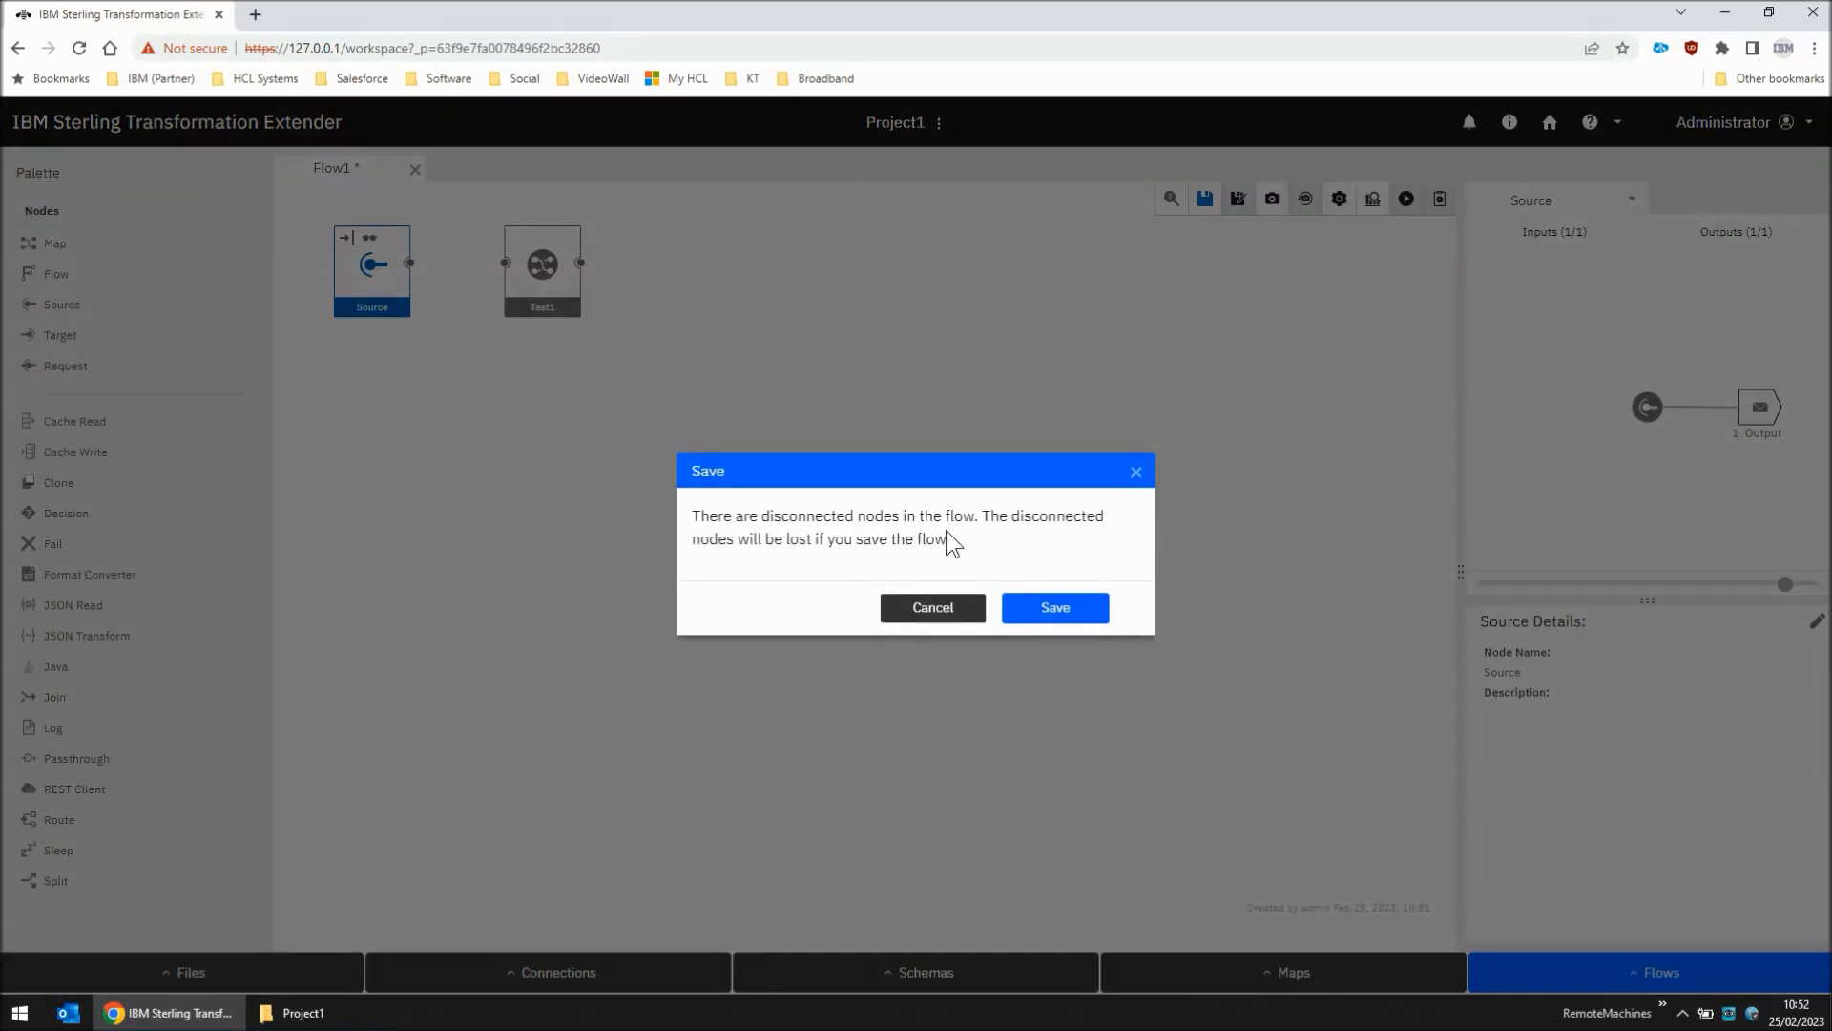
pyautogui.click(939, 607)
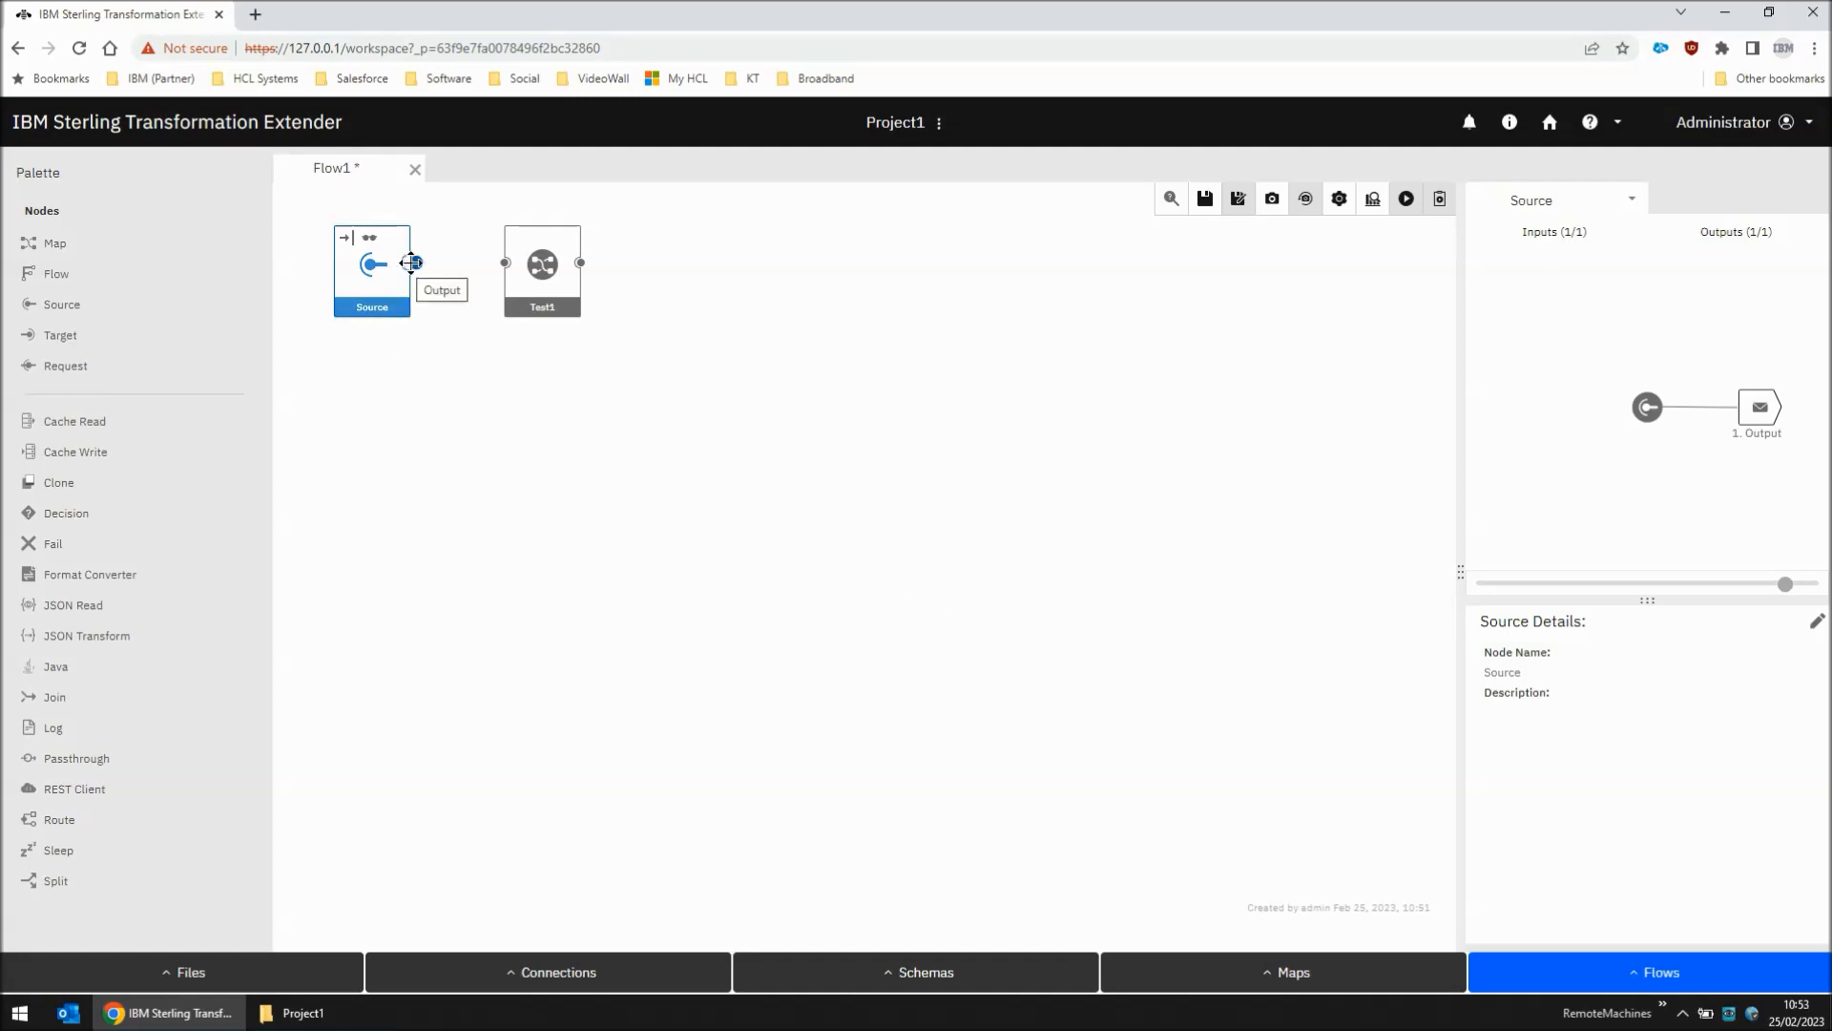
pyautogui.moveTo(411, 262); pyautogui.dragTo(504, 261)
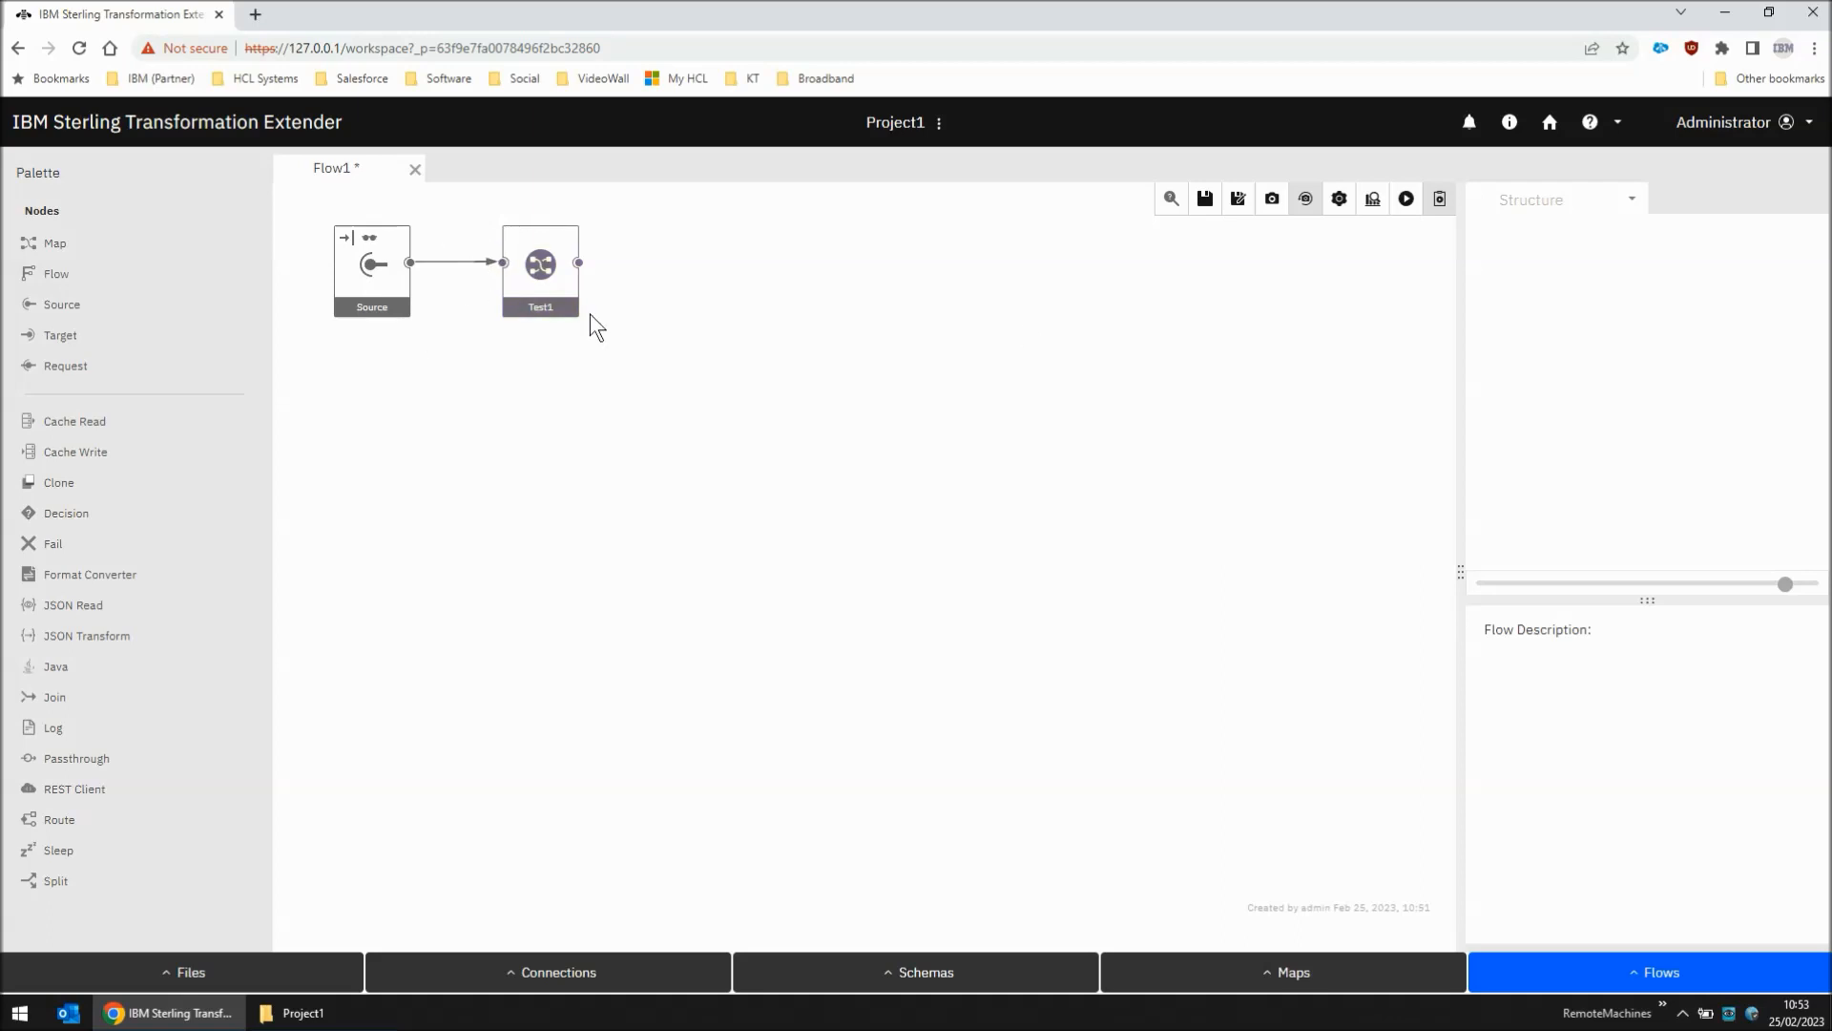
pyautogui.click(1204, 204)
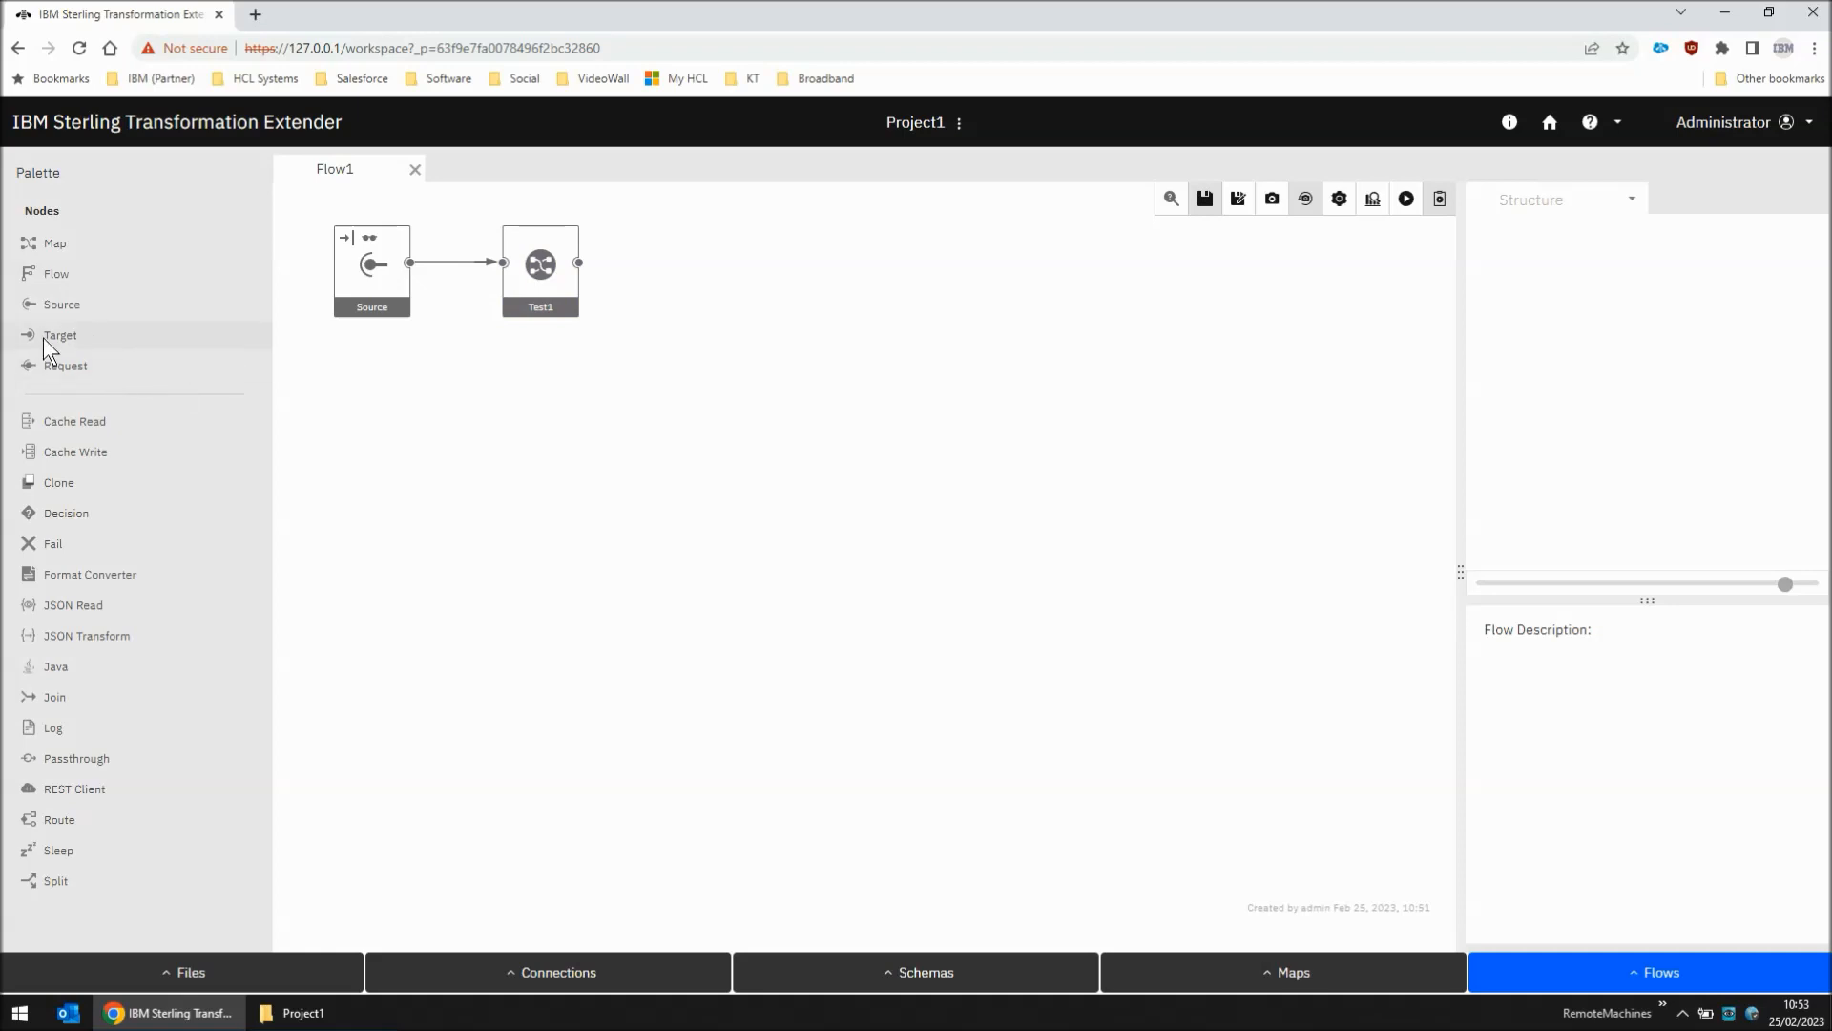
# - Add a Target node beside the Test1 map and give it a command-line File connection to C:\Project1\Output\*
pyautogui.moveTo(54, 342); pyautogui.dragTo(706, 276)
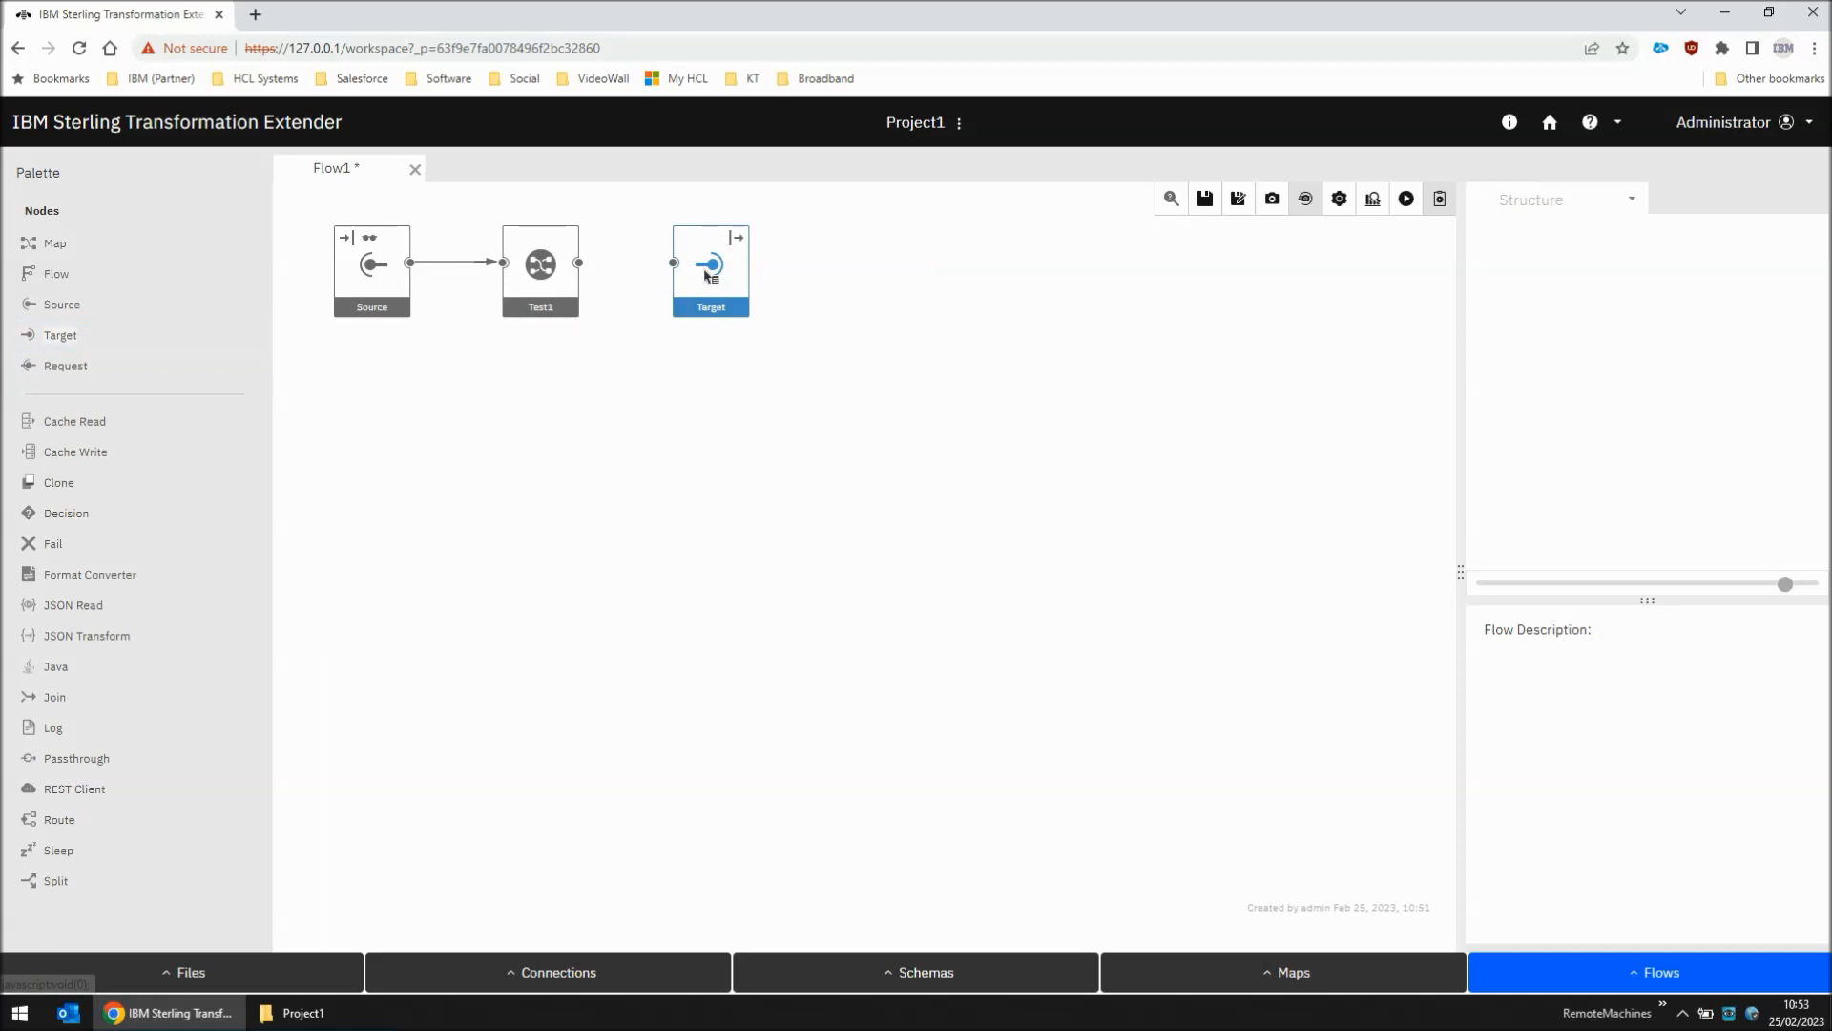
pyautogui.rightClick(706, 276)
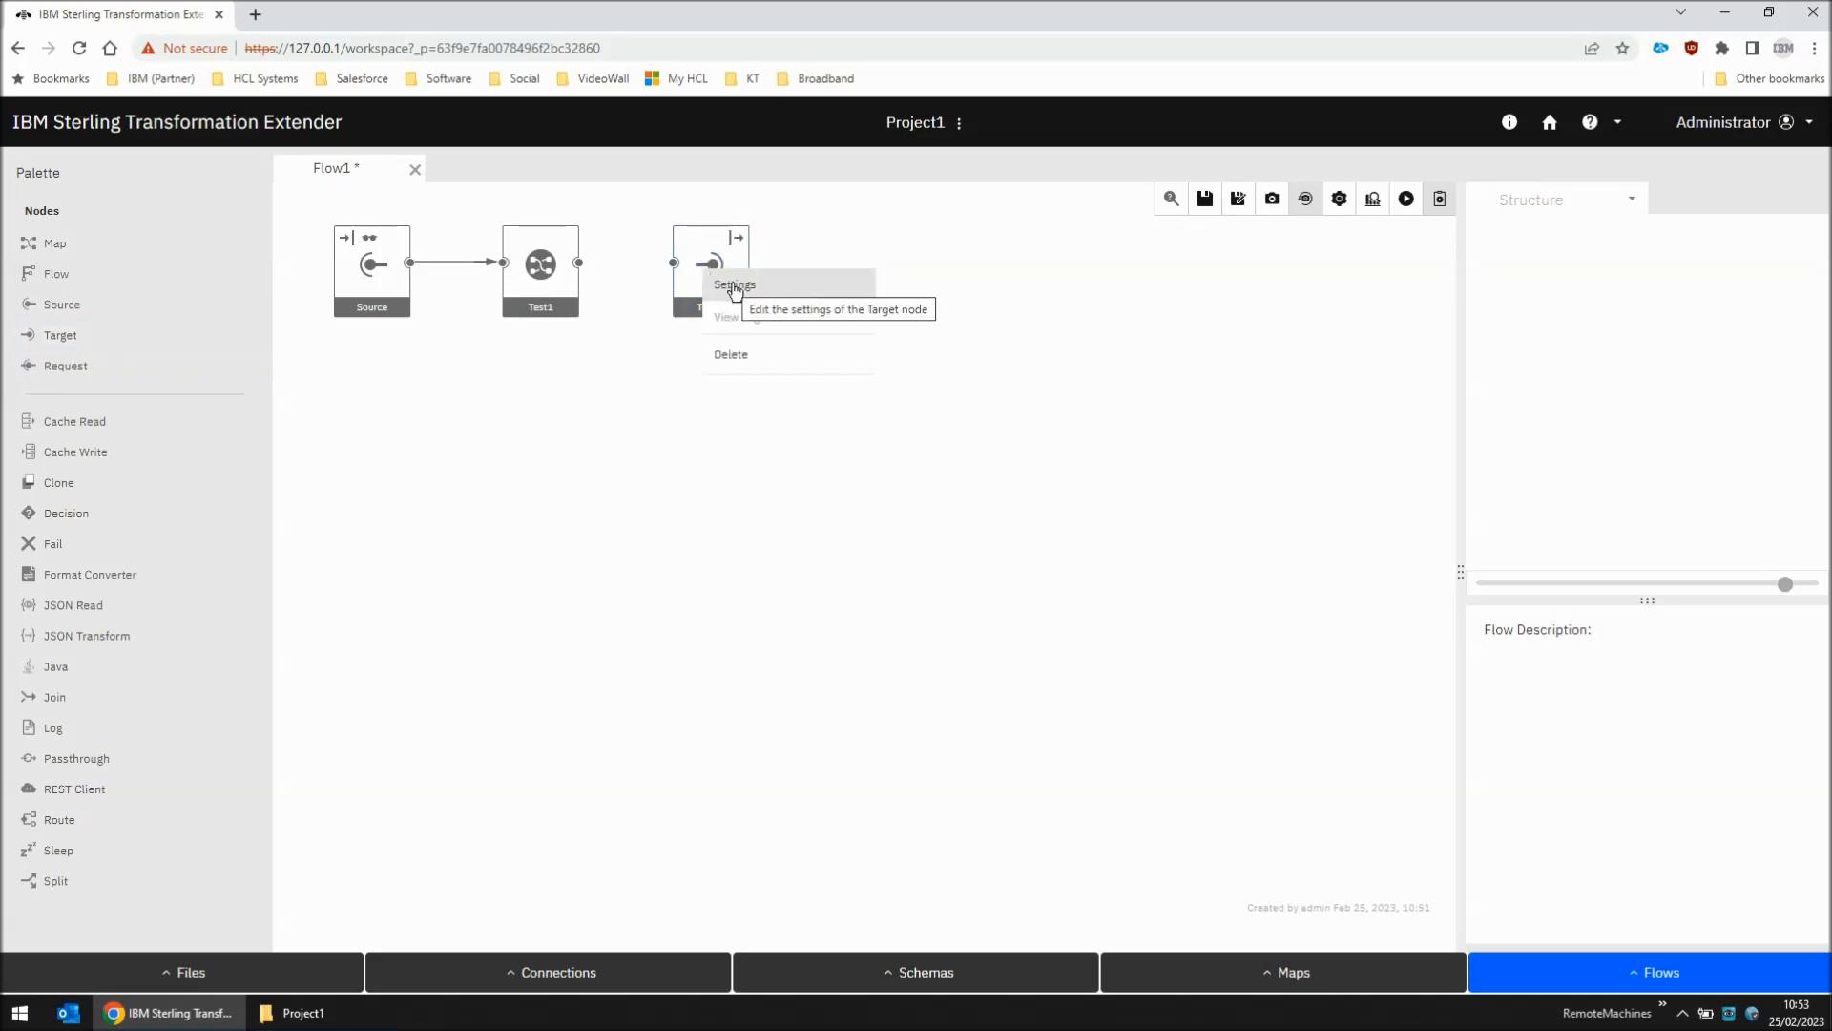
pyautogui.click(734, 285)
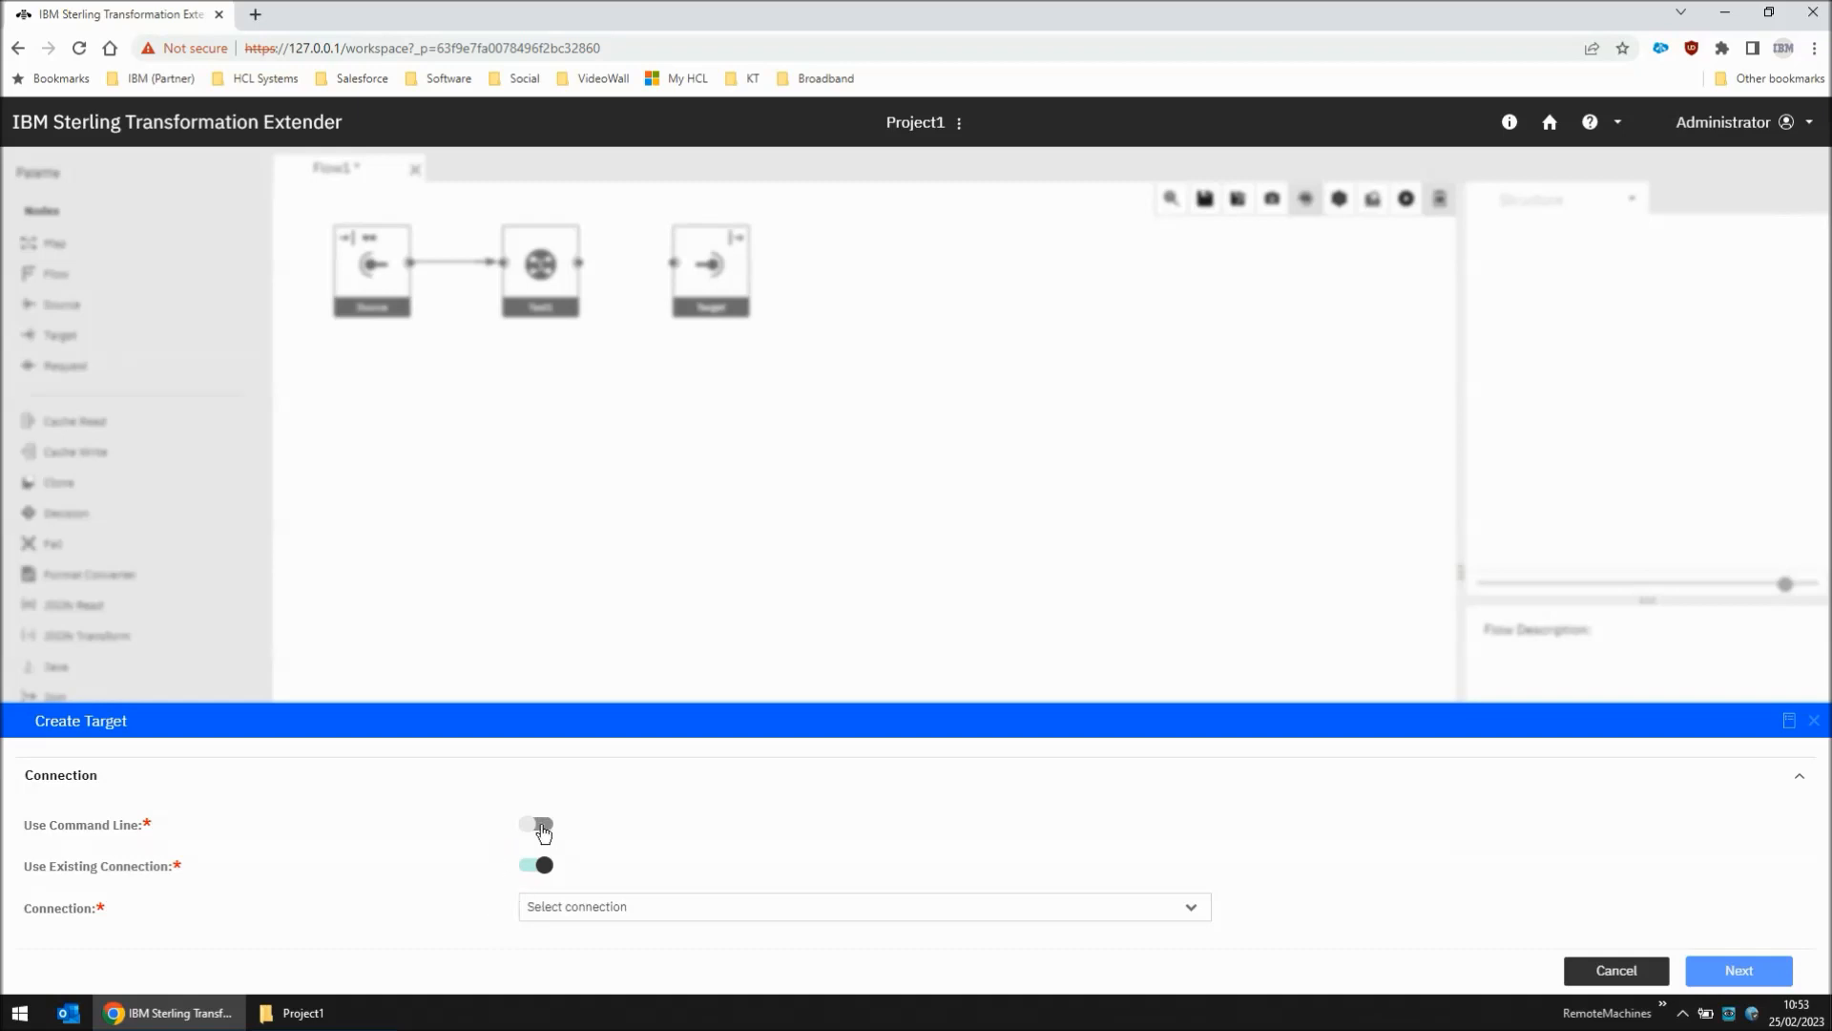
pyautogui.click(540, 826)
pyautogui.click(586, 779)
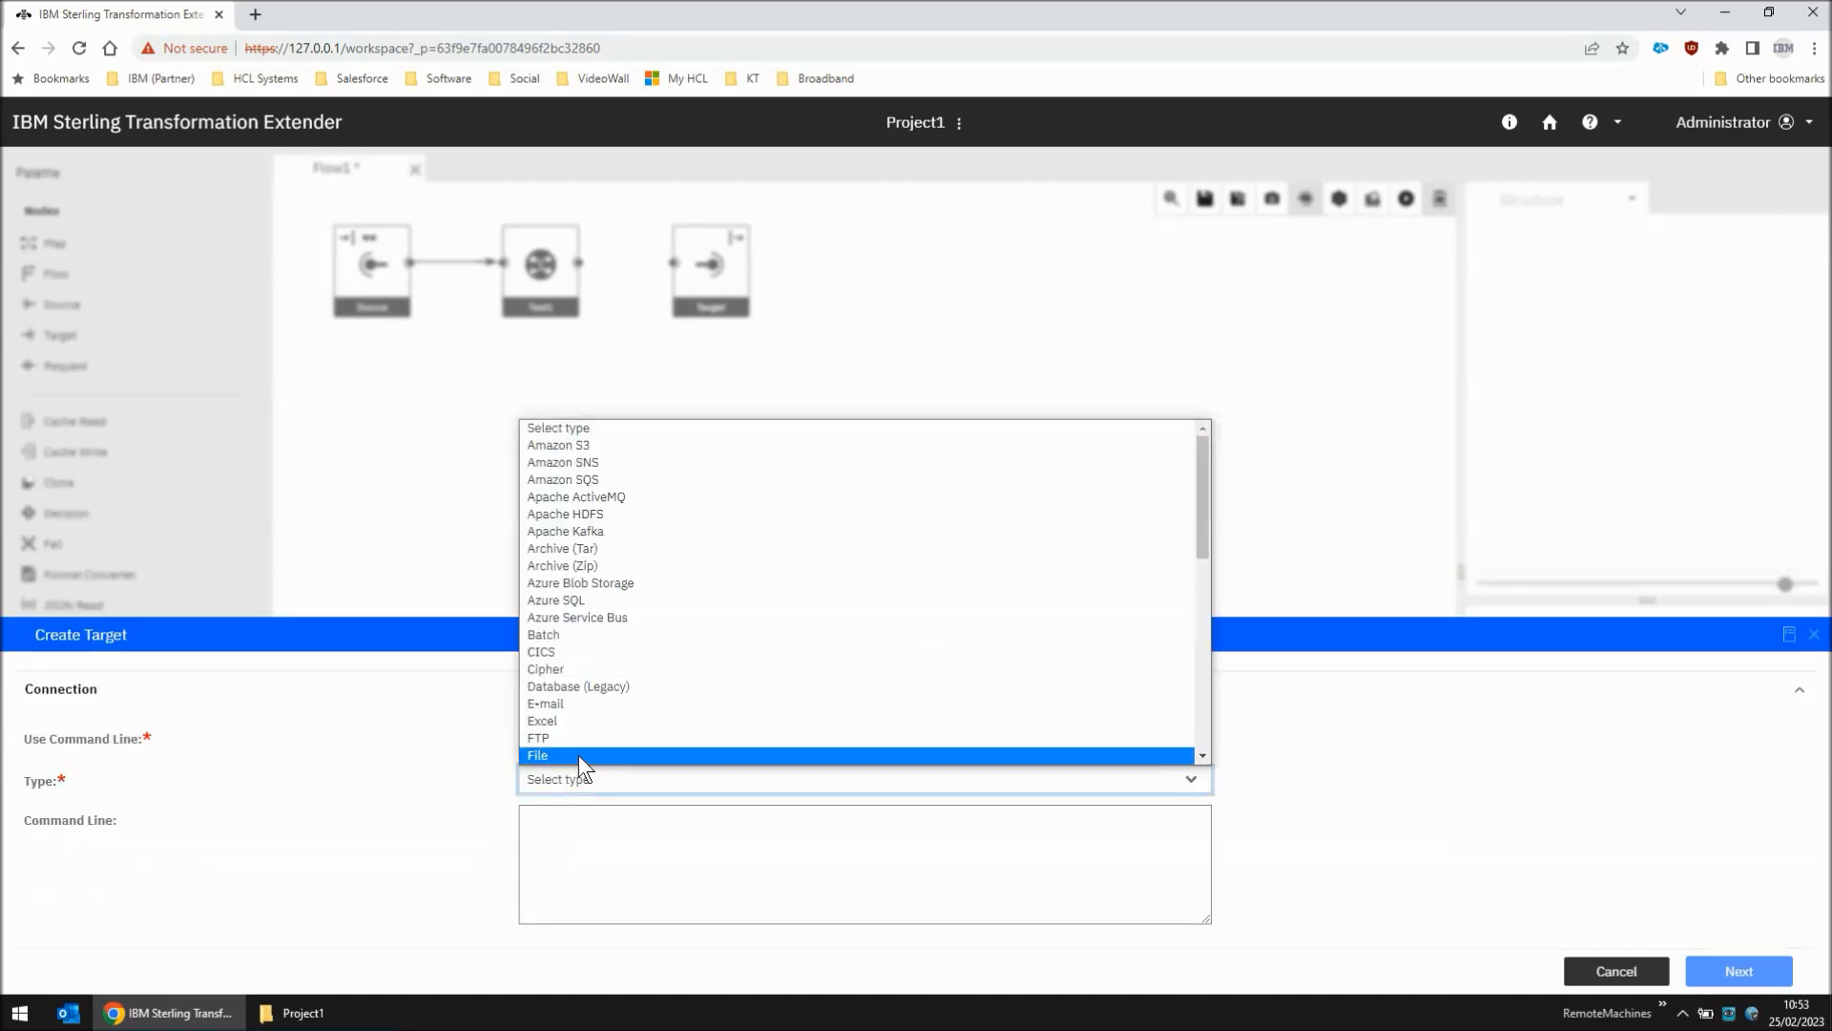
pyautogui.click(579, 754)
pyautogui.click(576, 834)
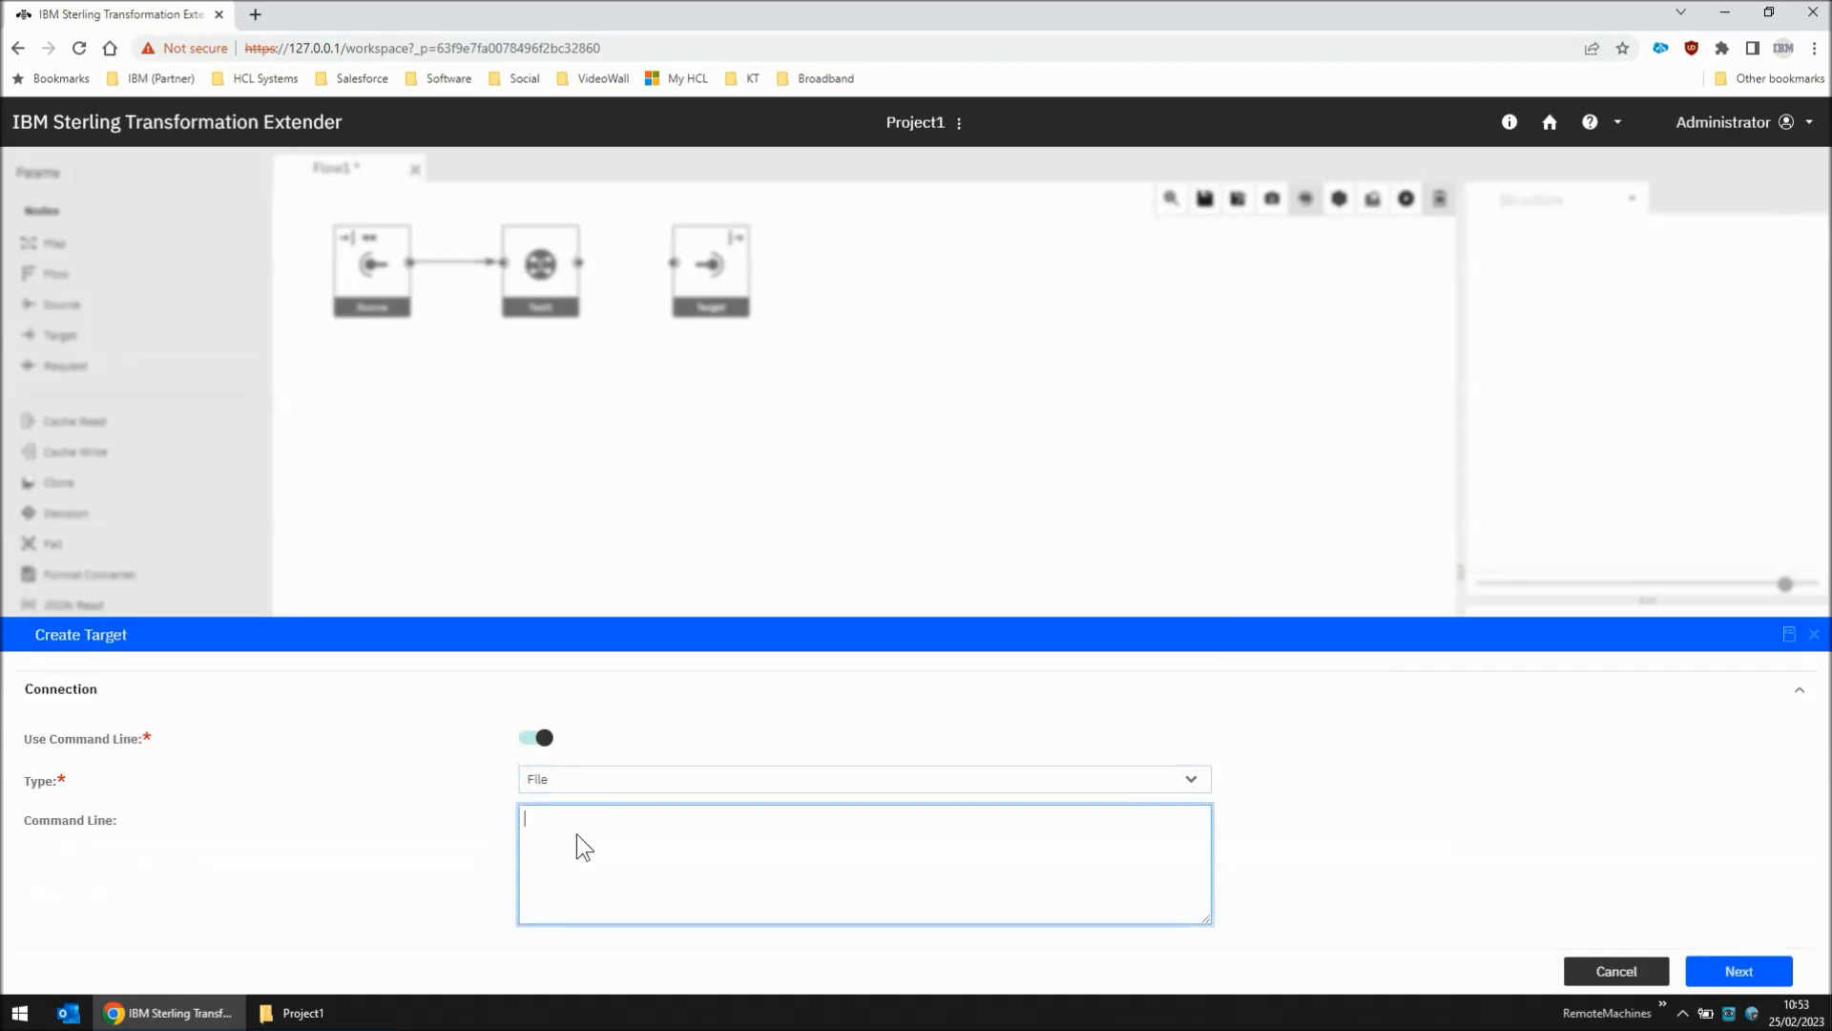
pyautogui.write('C:\\Project1\\Output\\')
pyautogui.write('*')
pyautogui.click(1715, 970)
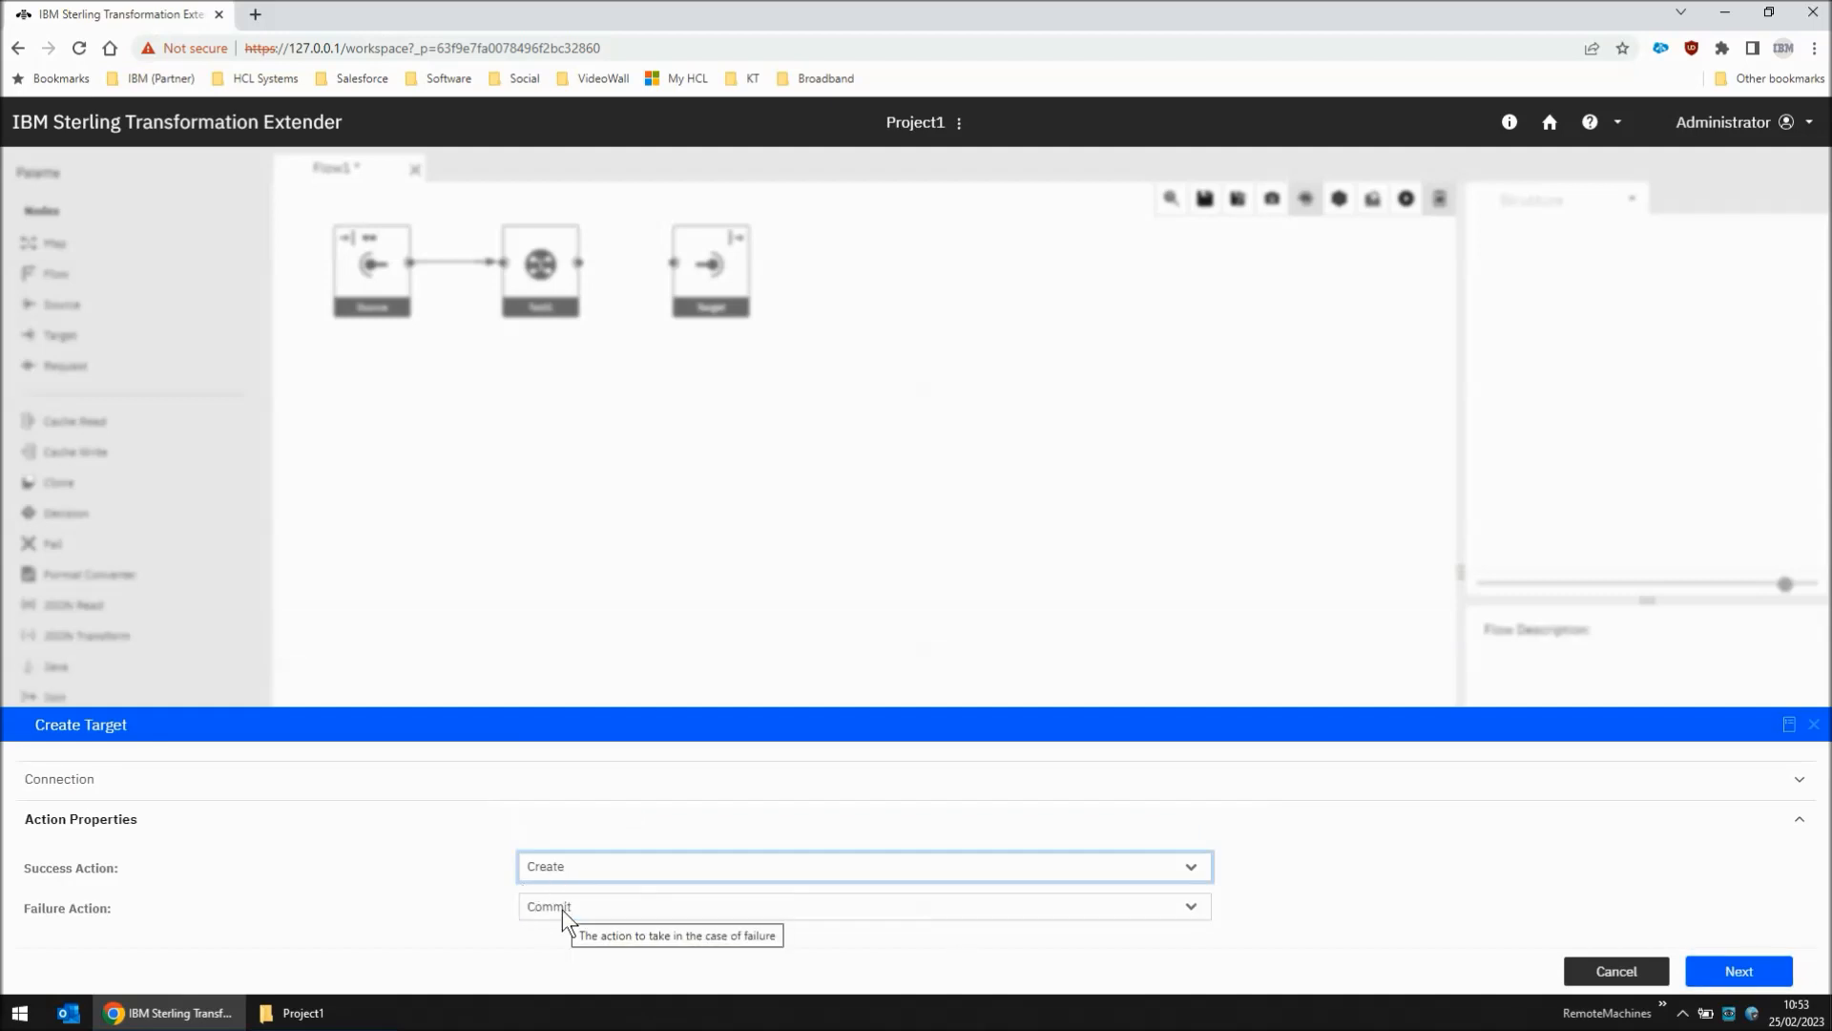
# - Choose the Target node's failure action and proceed to its schema settings
pyautogui.click(563, 909)
pyautogui.click(567, 947)
pyautogui.click(1738, 970)
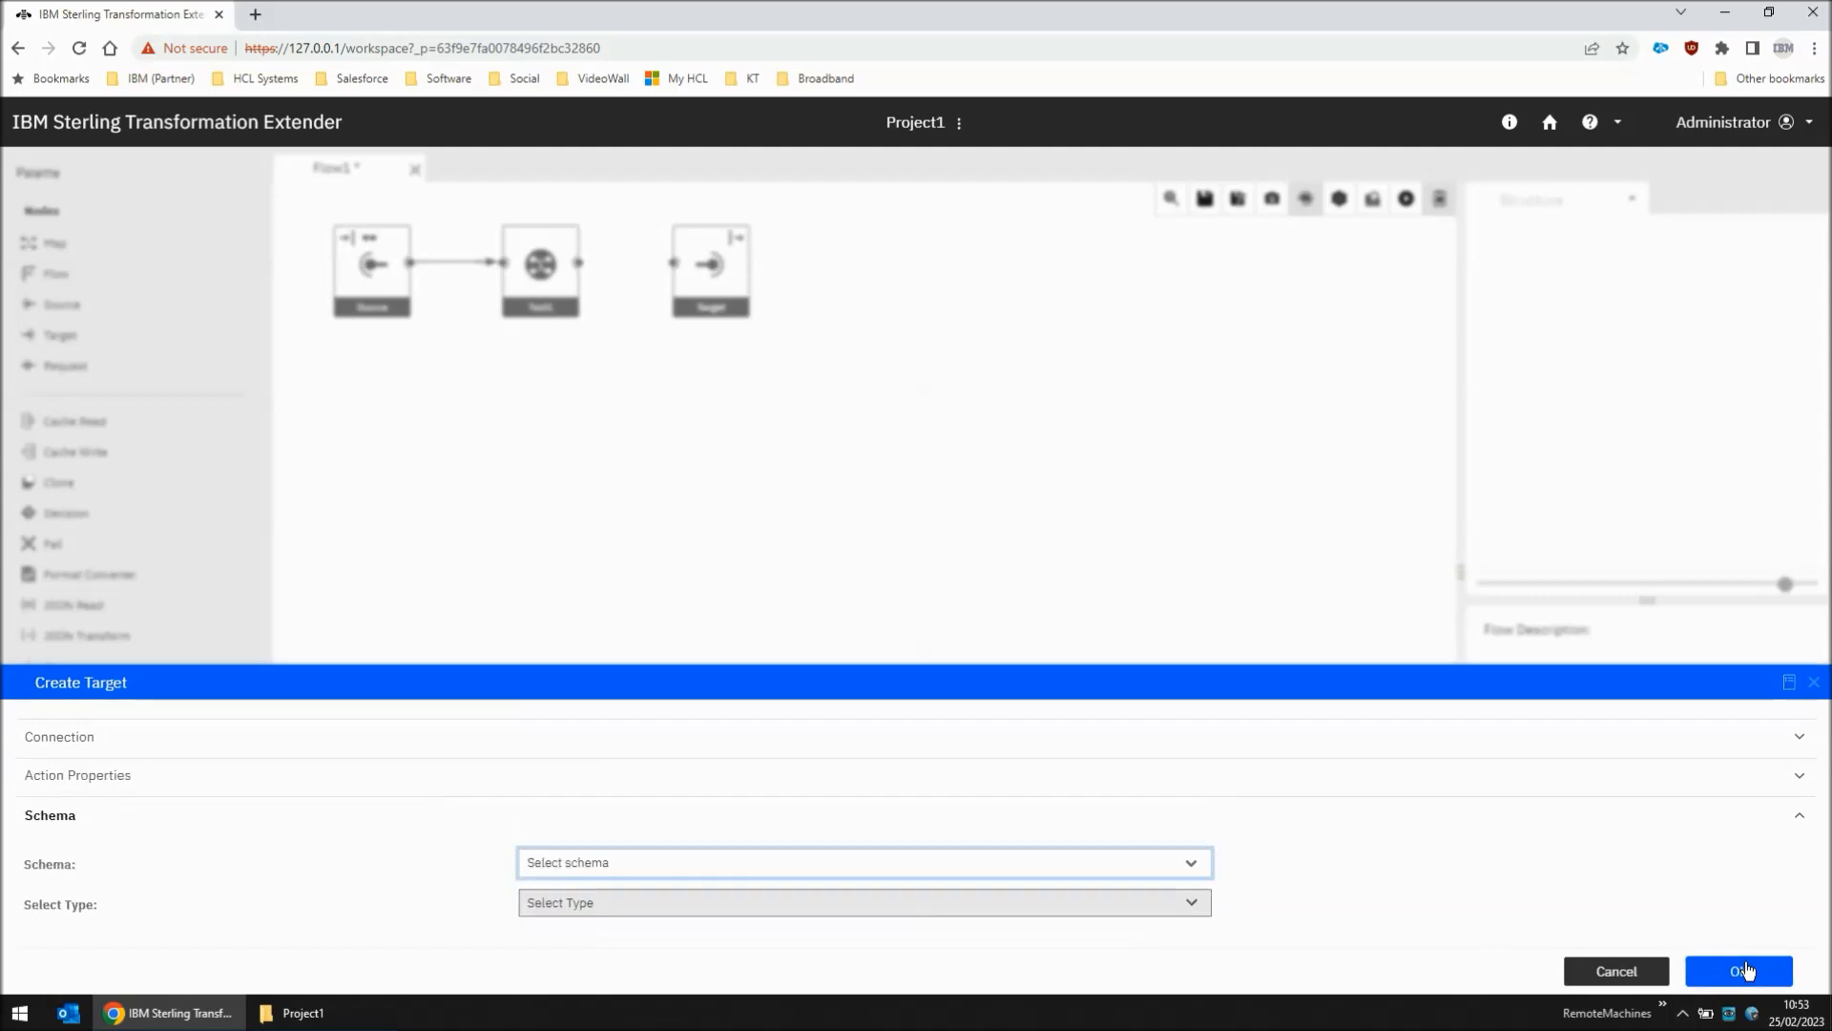
# - Assign the Generic schema with type TextItem to the Target node and confirm its settings
pyautogui.click(640, 865)
pyautogui.click(624, 903)
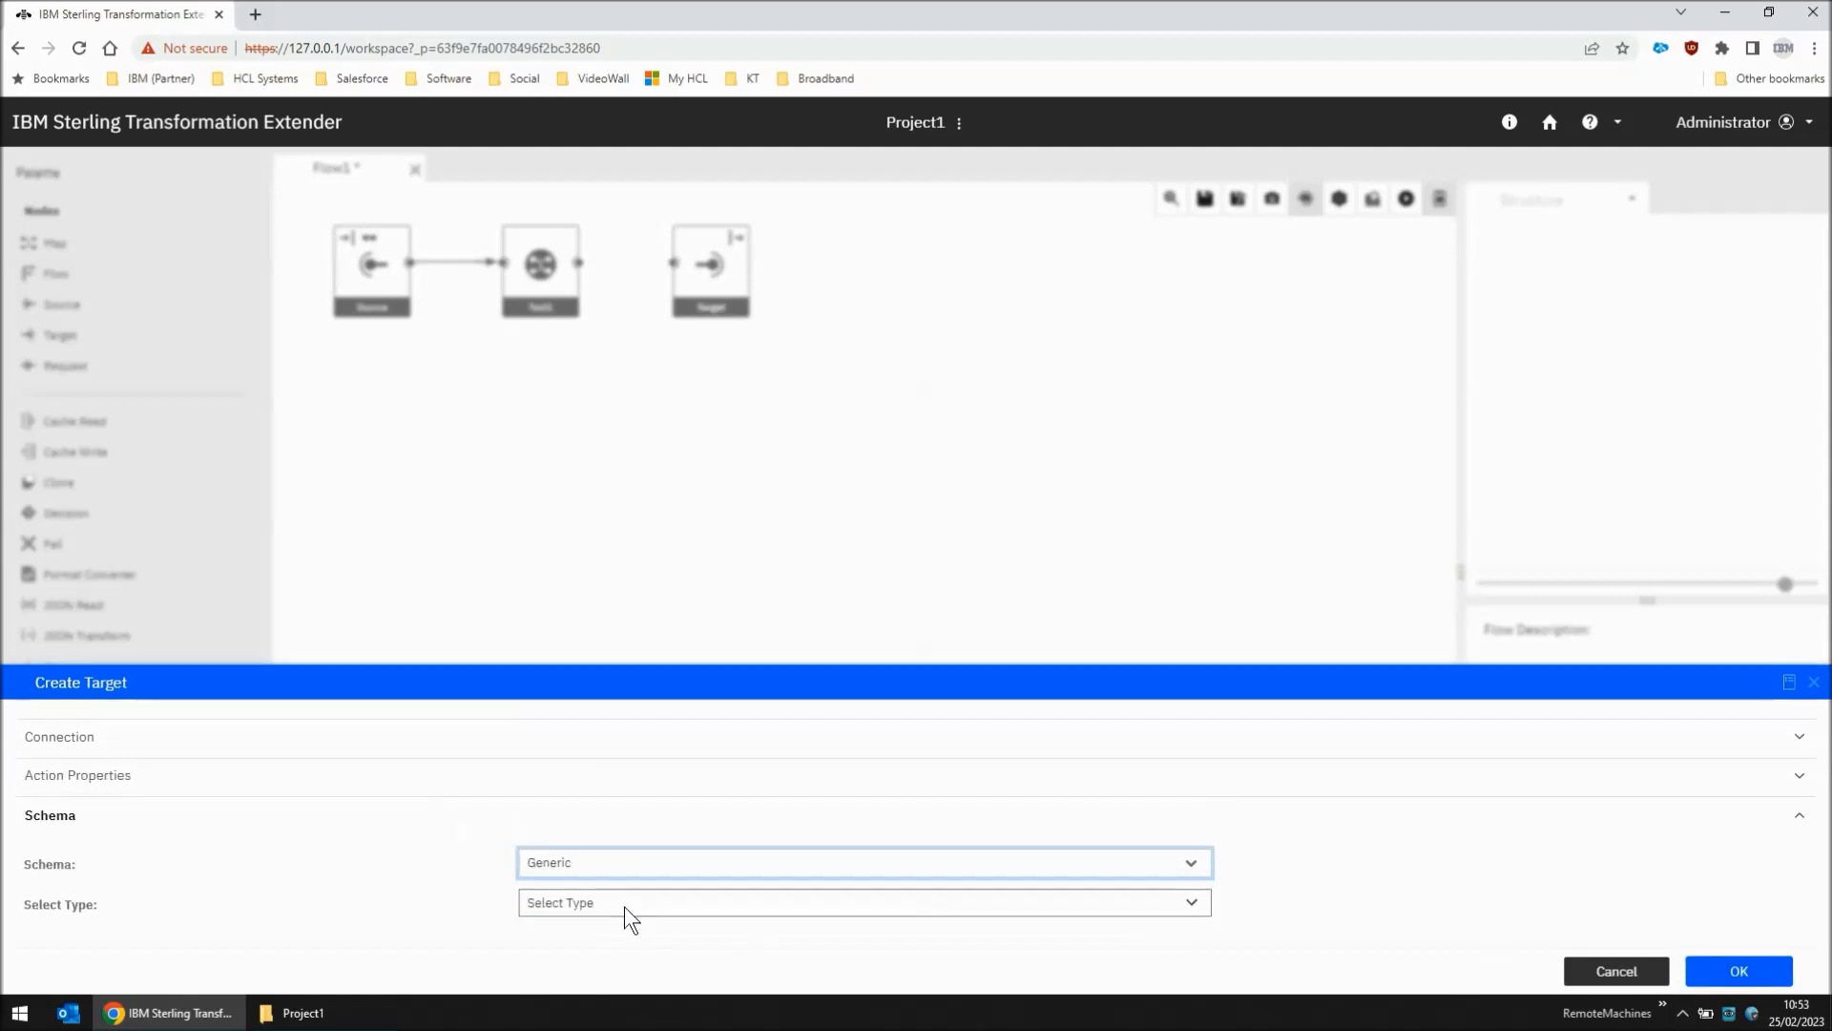
pyautogui.click(623, 902)
pyautogui.click(600, 856)
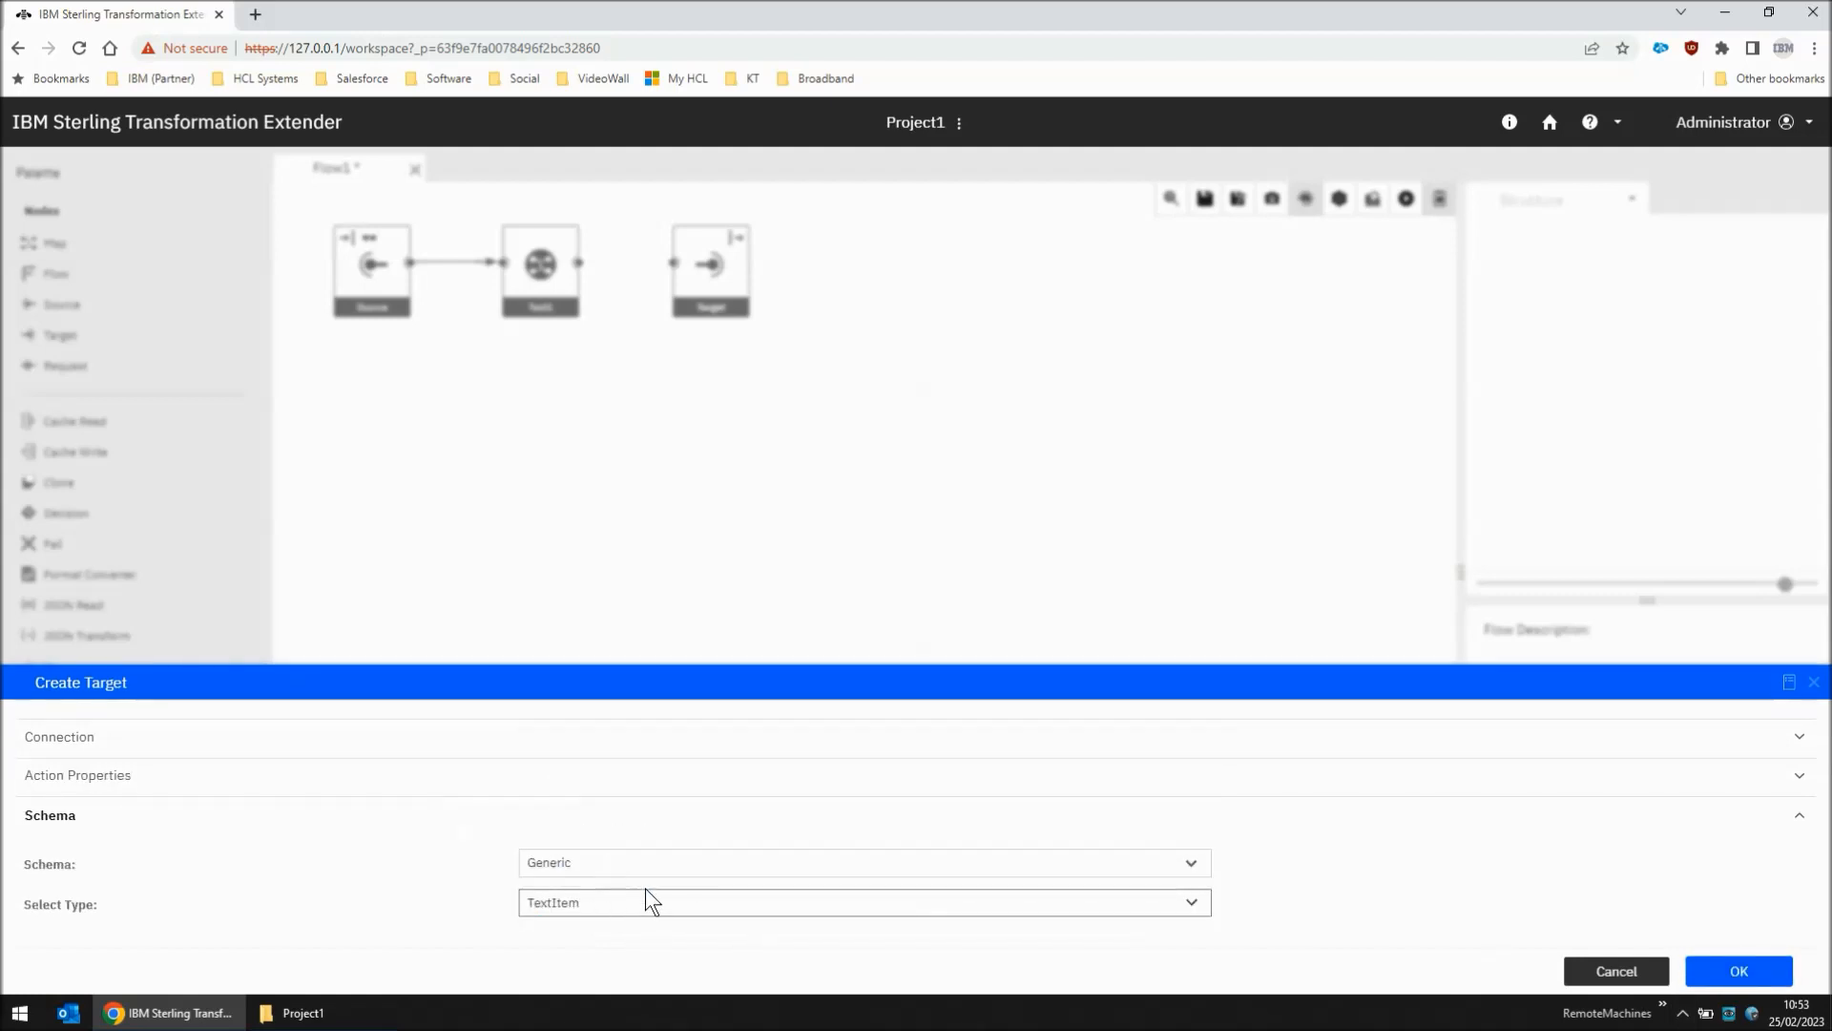
pyautogui.click(1736, 971)
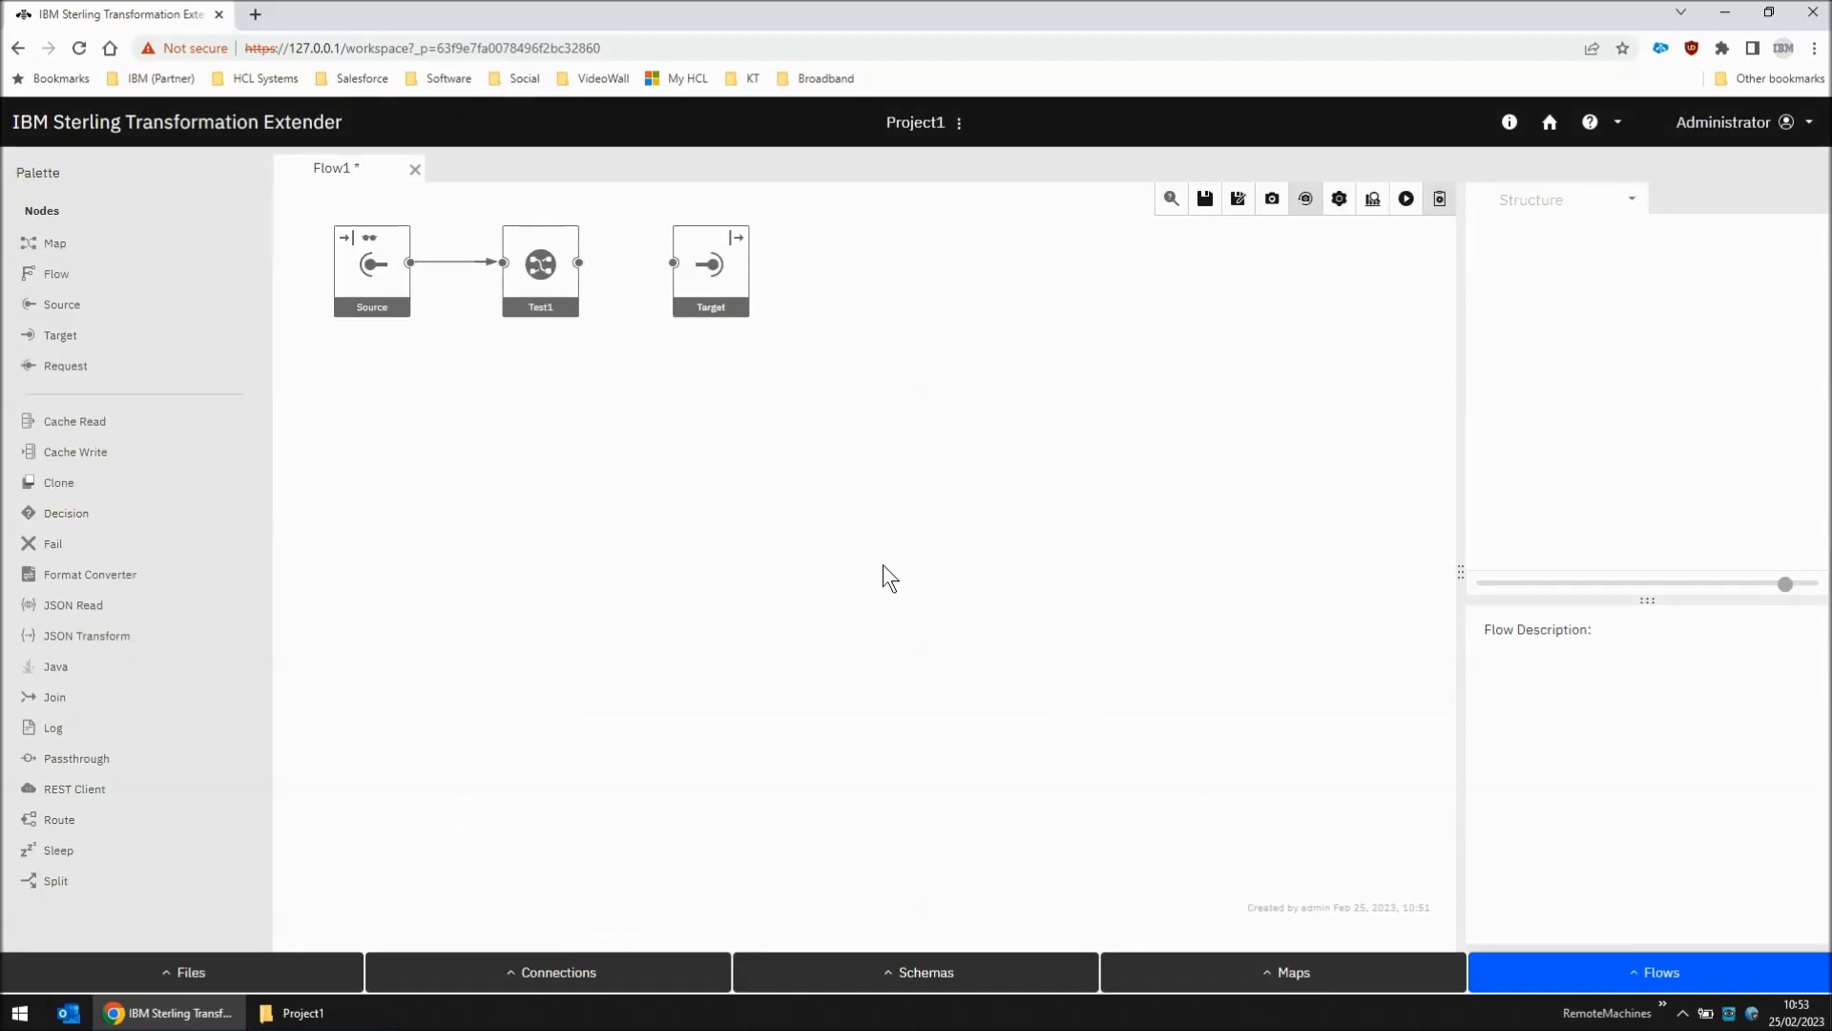
# - Connect the Test1 map's output to the Target node's input, and save and close Flow1
pyautogui.moveTo(578, 262); pyautogui.dragTo(676, 267)
pyautogui.click(1206, 201)
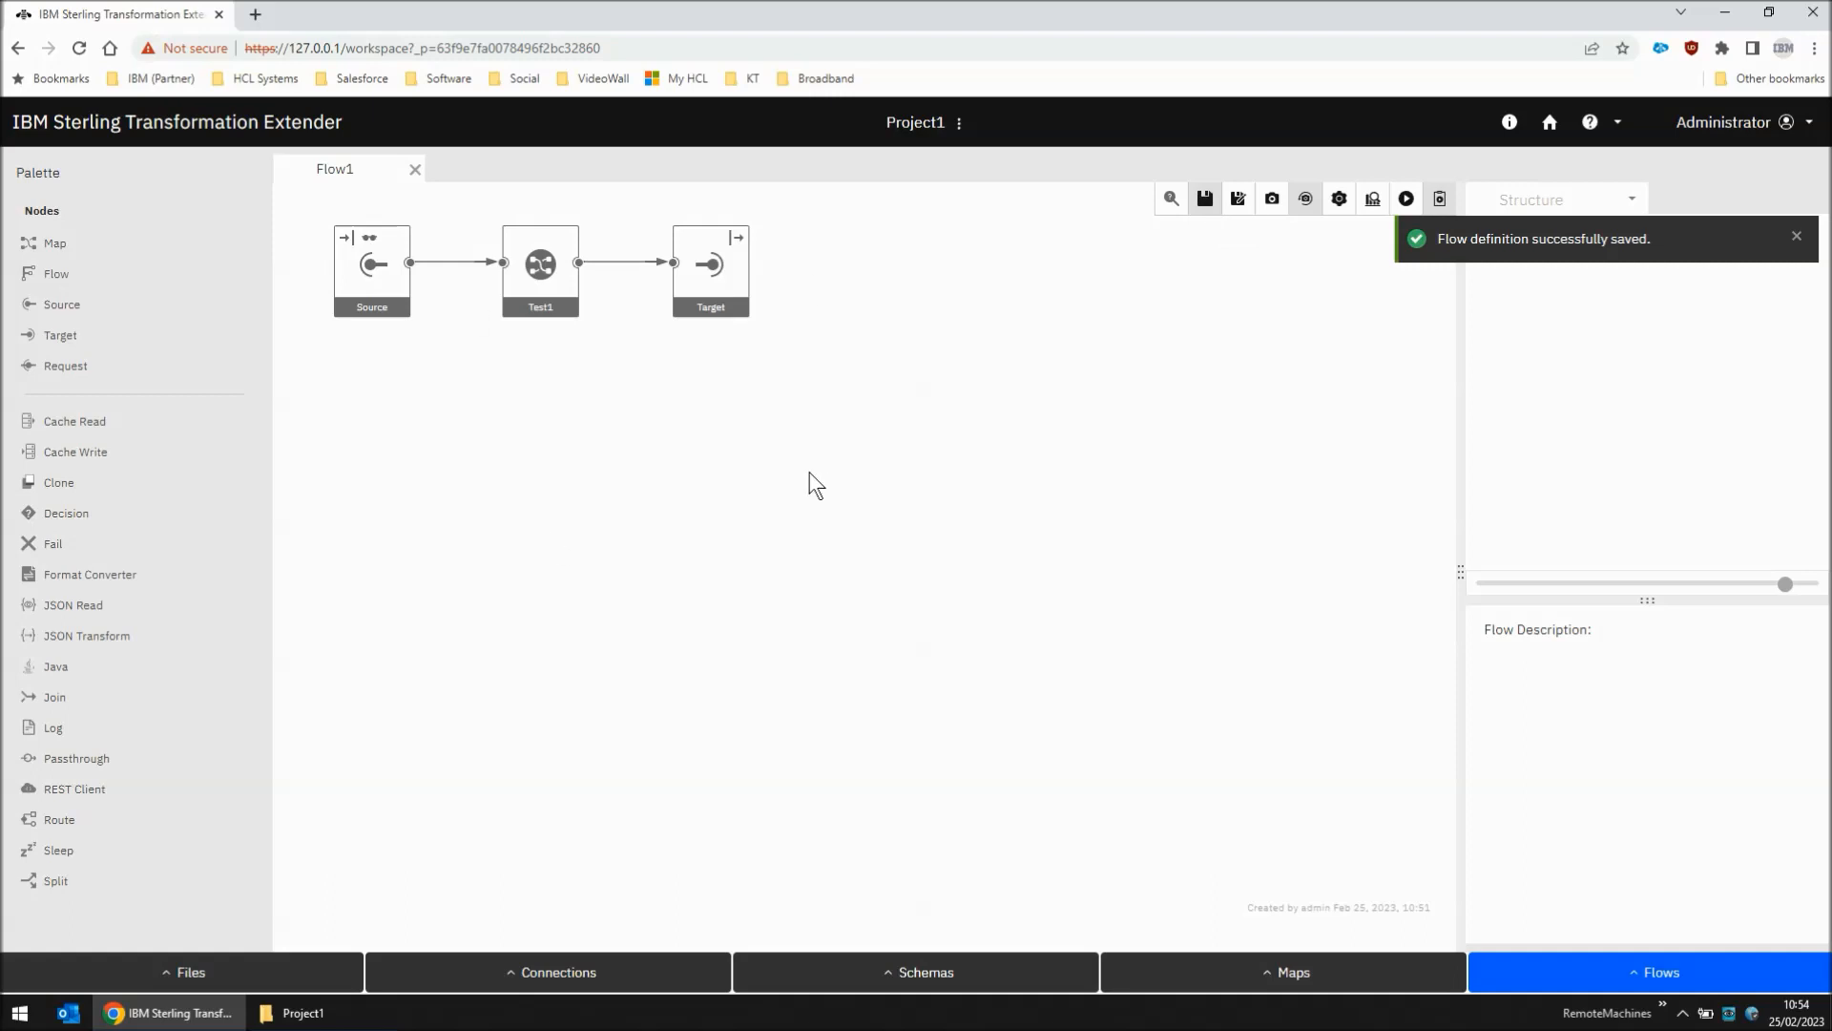
pyautogui.click(415, 170)
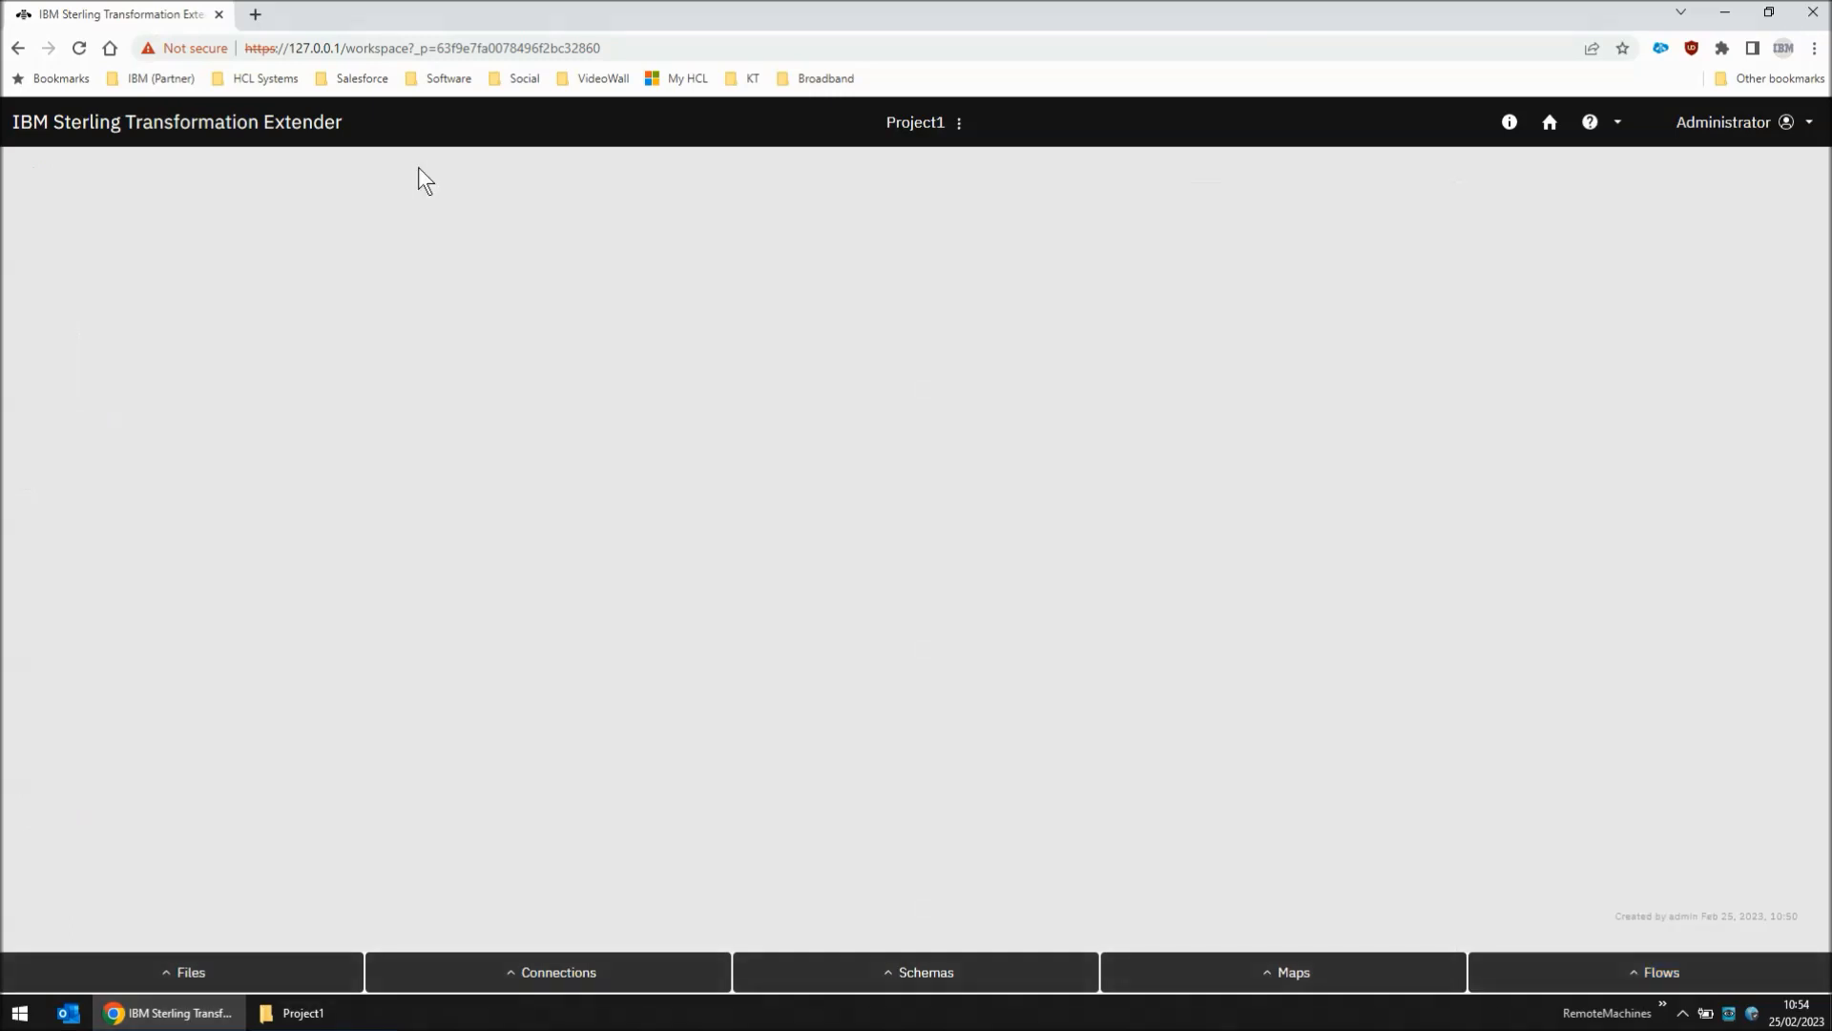
# - Review the LocalRESTAPI server's definition among the deployment servers and test its connection without changing it
pyautogui.click(1552, 125)
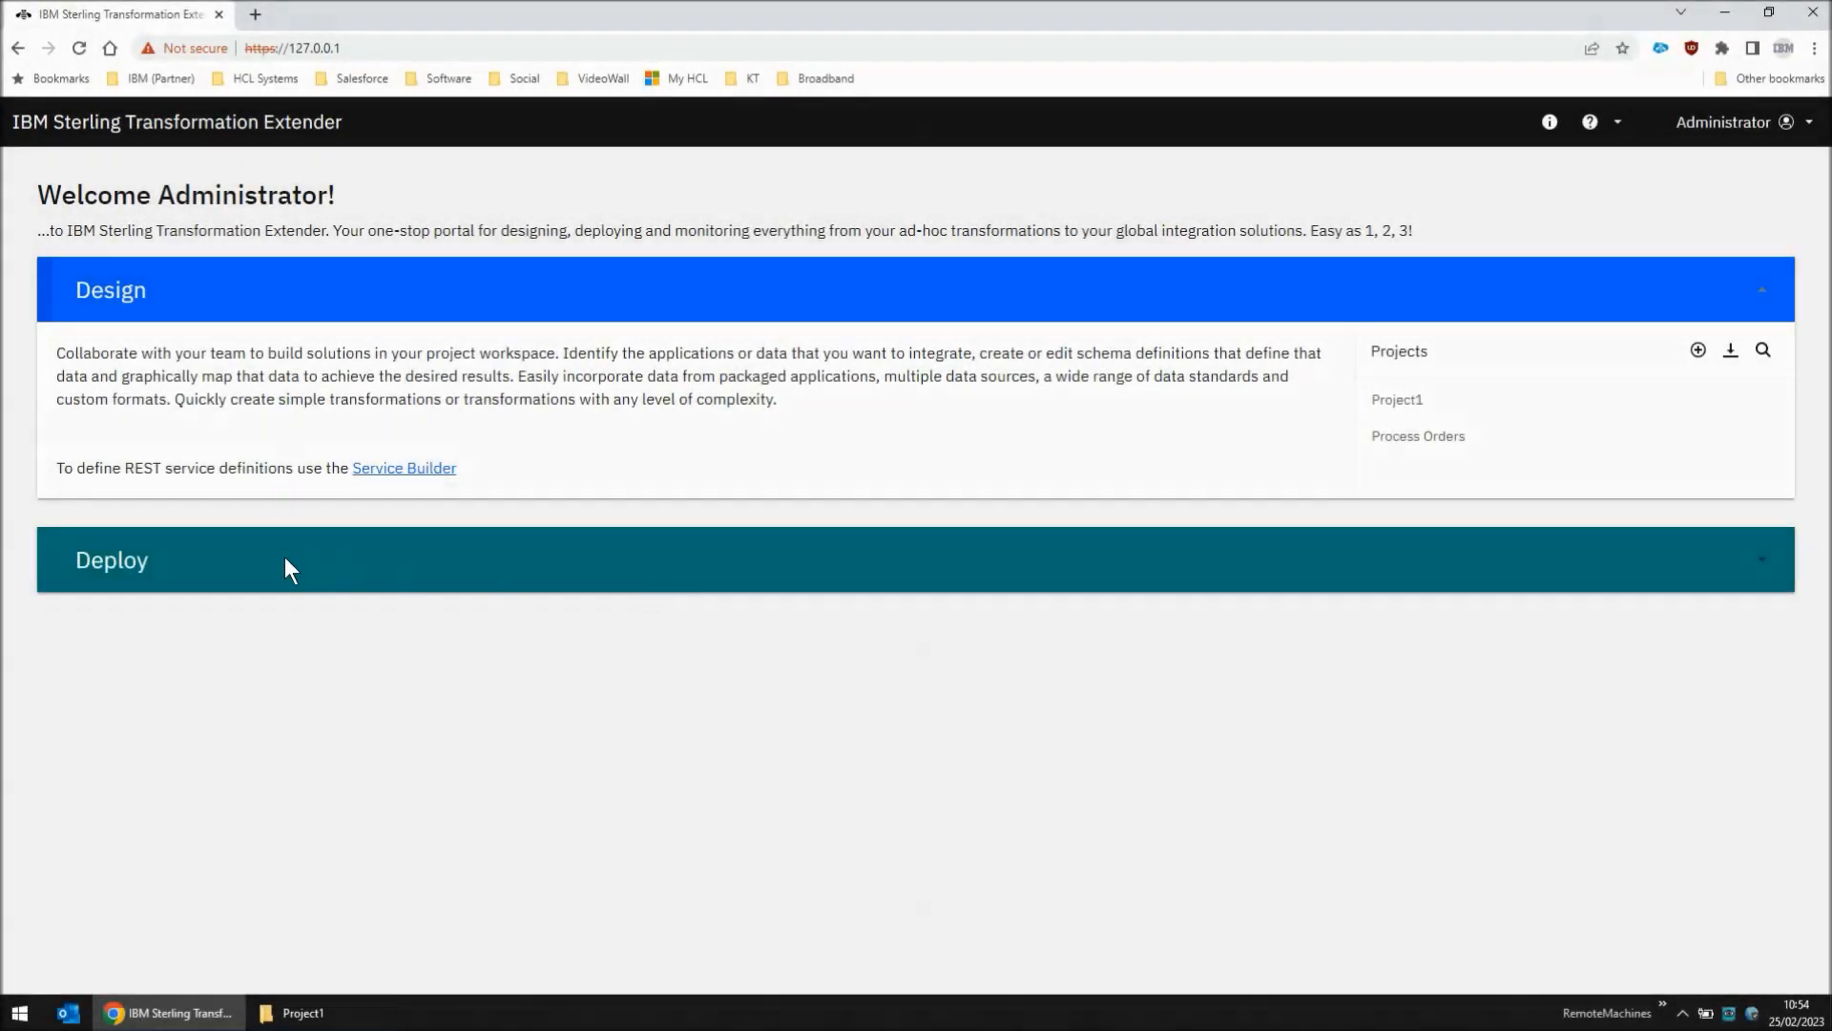
pyautogui.click(289, 569)
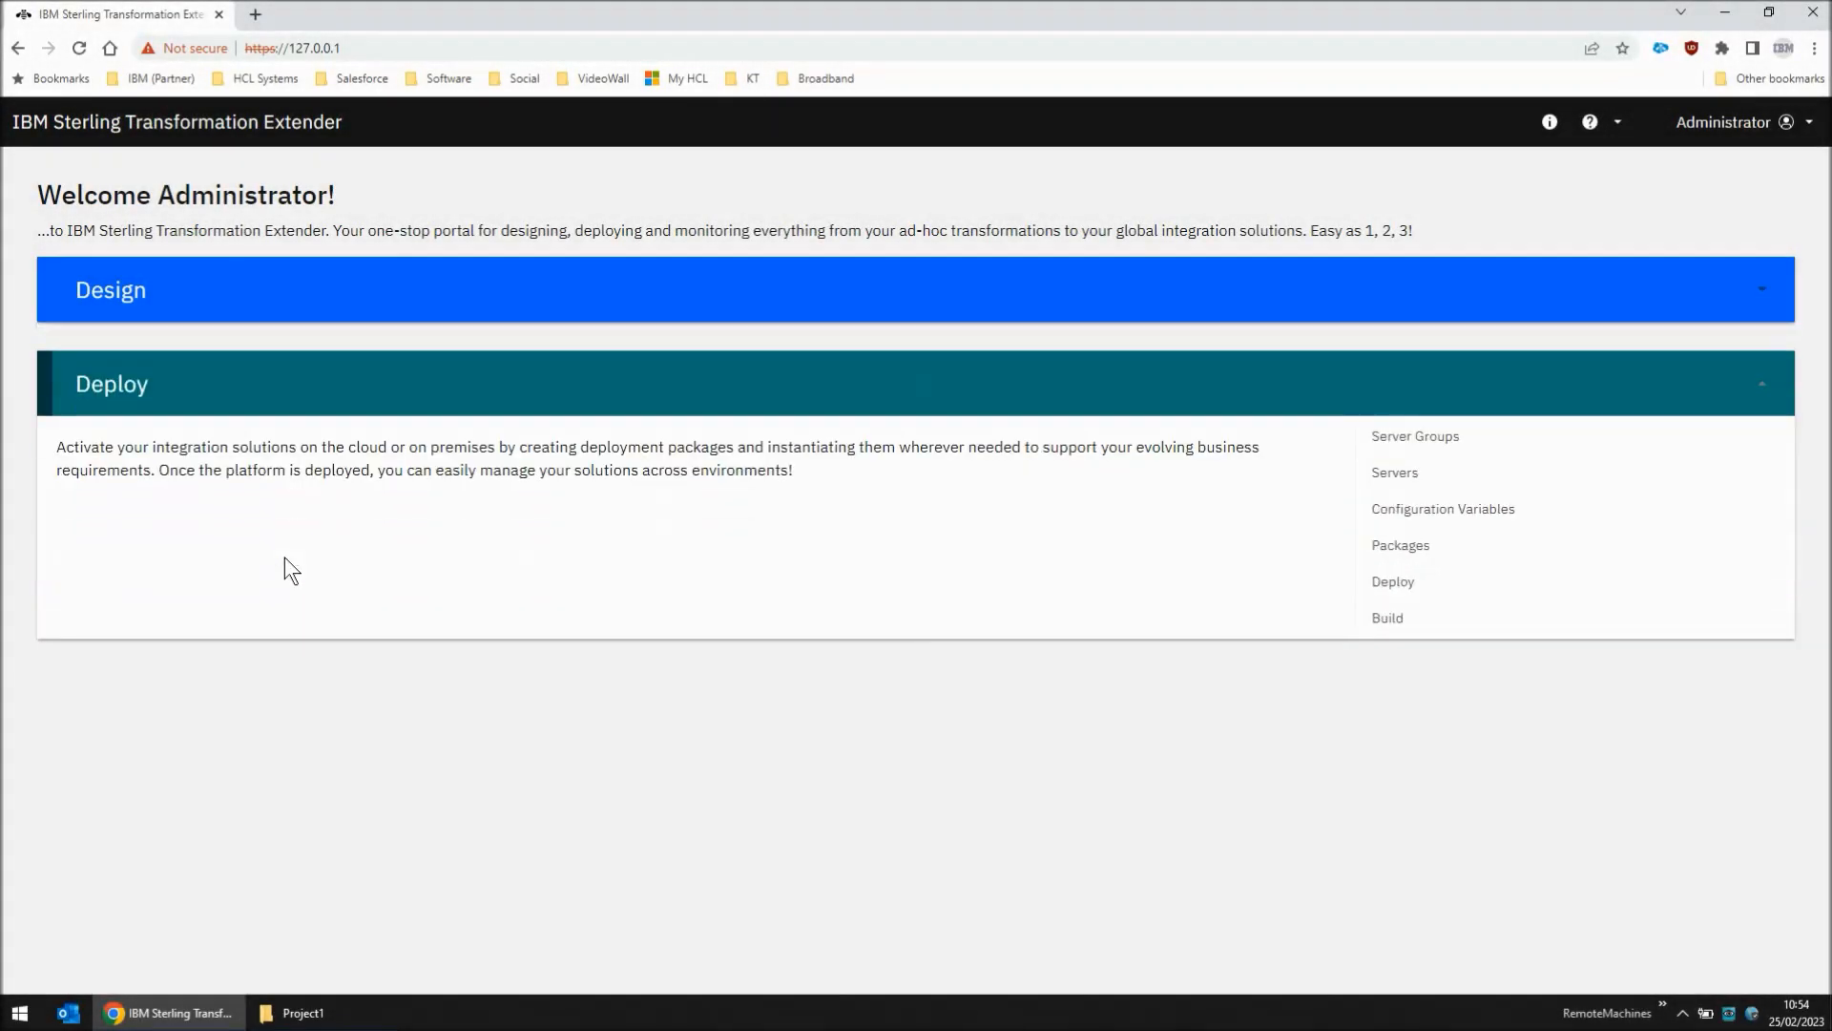
pyautogui.click(1394, 472)
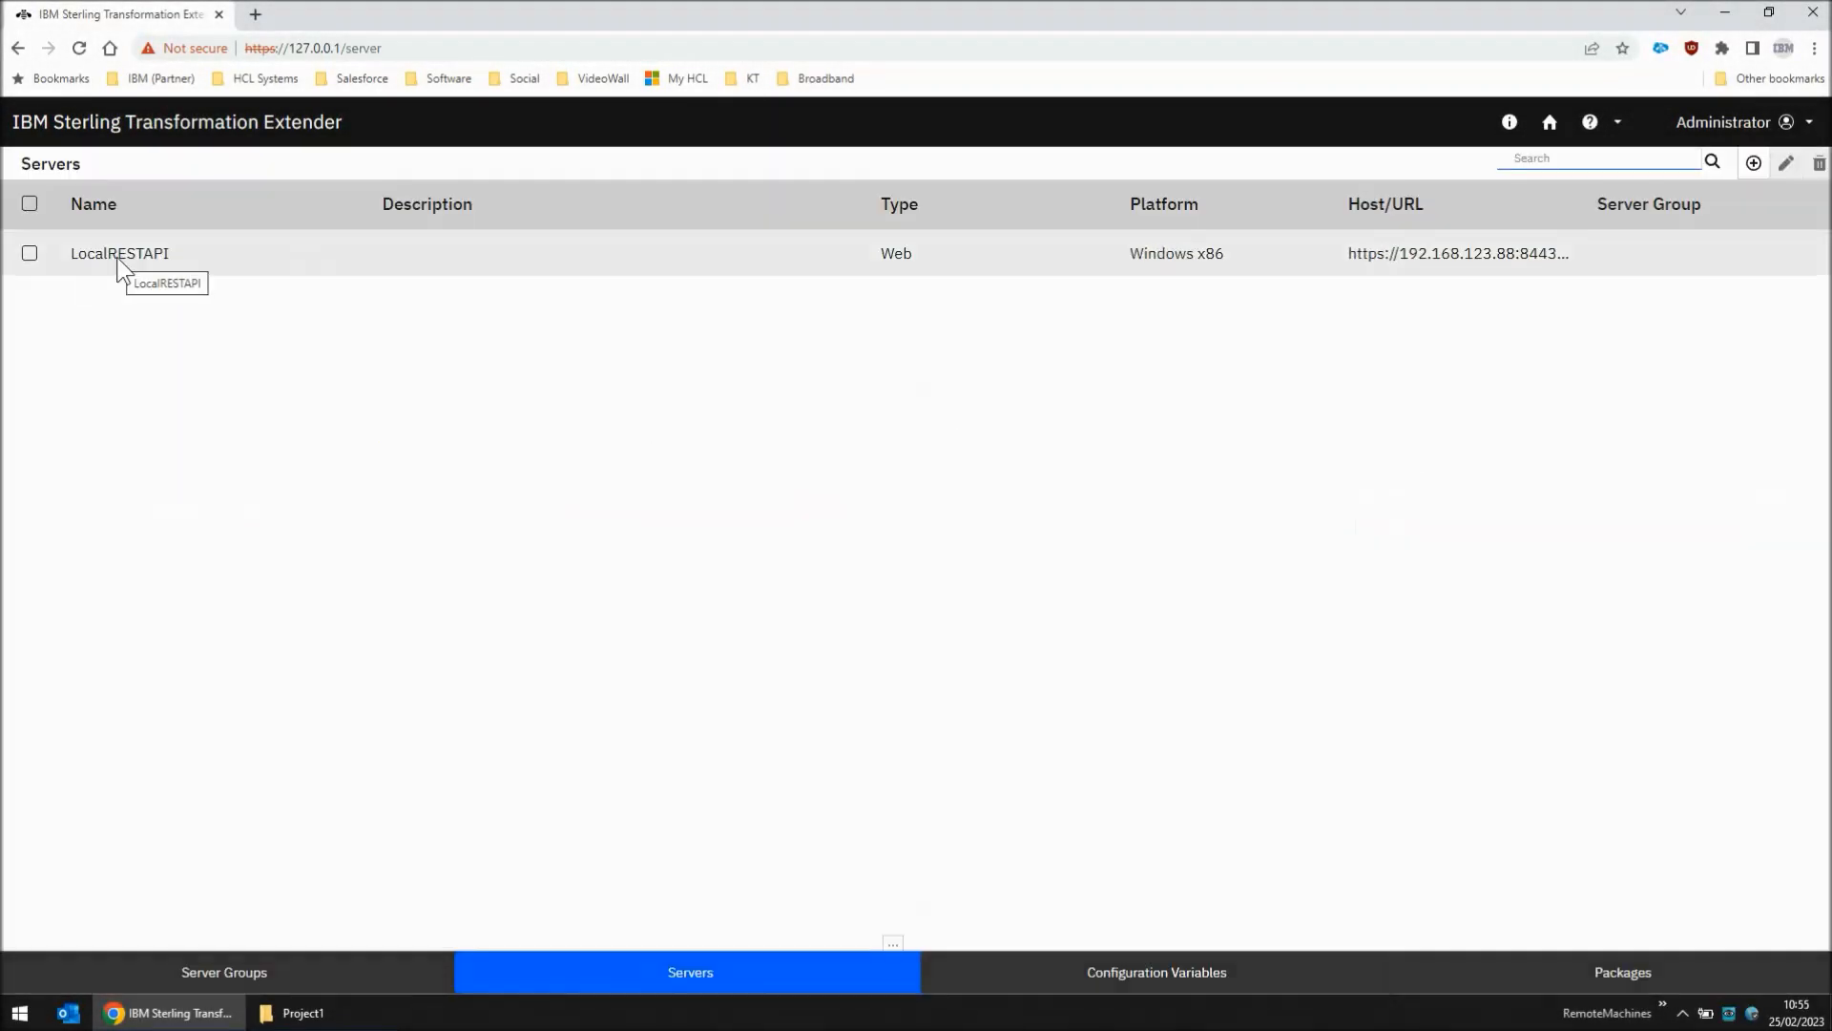
pyautogui.click(29, 254)
pyautogui.click(1788, 165)
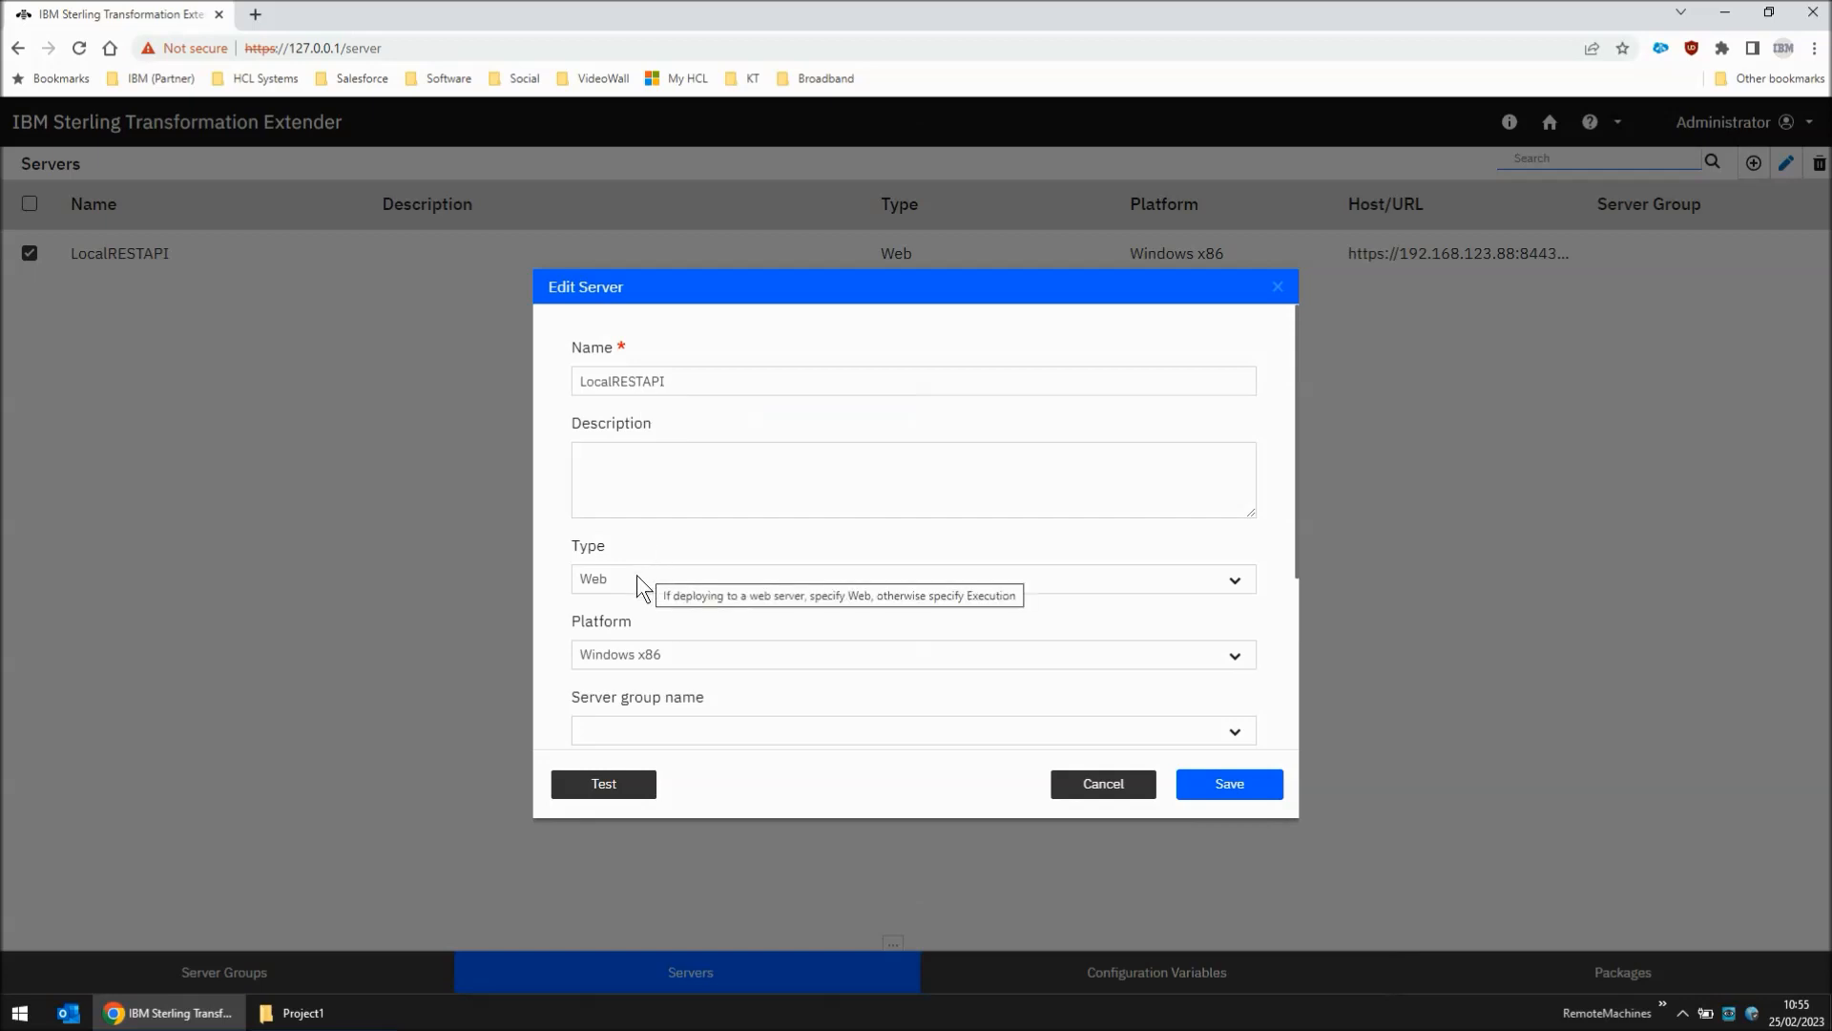
pyautogui.scroll(-1, 833, 666)
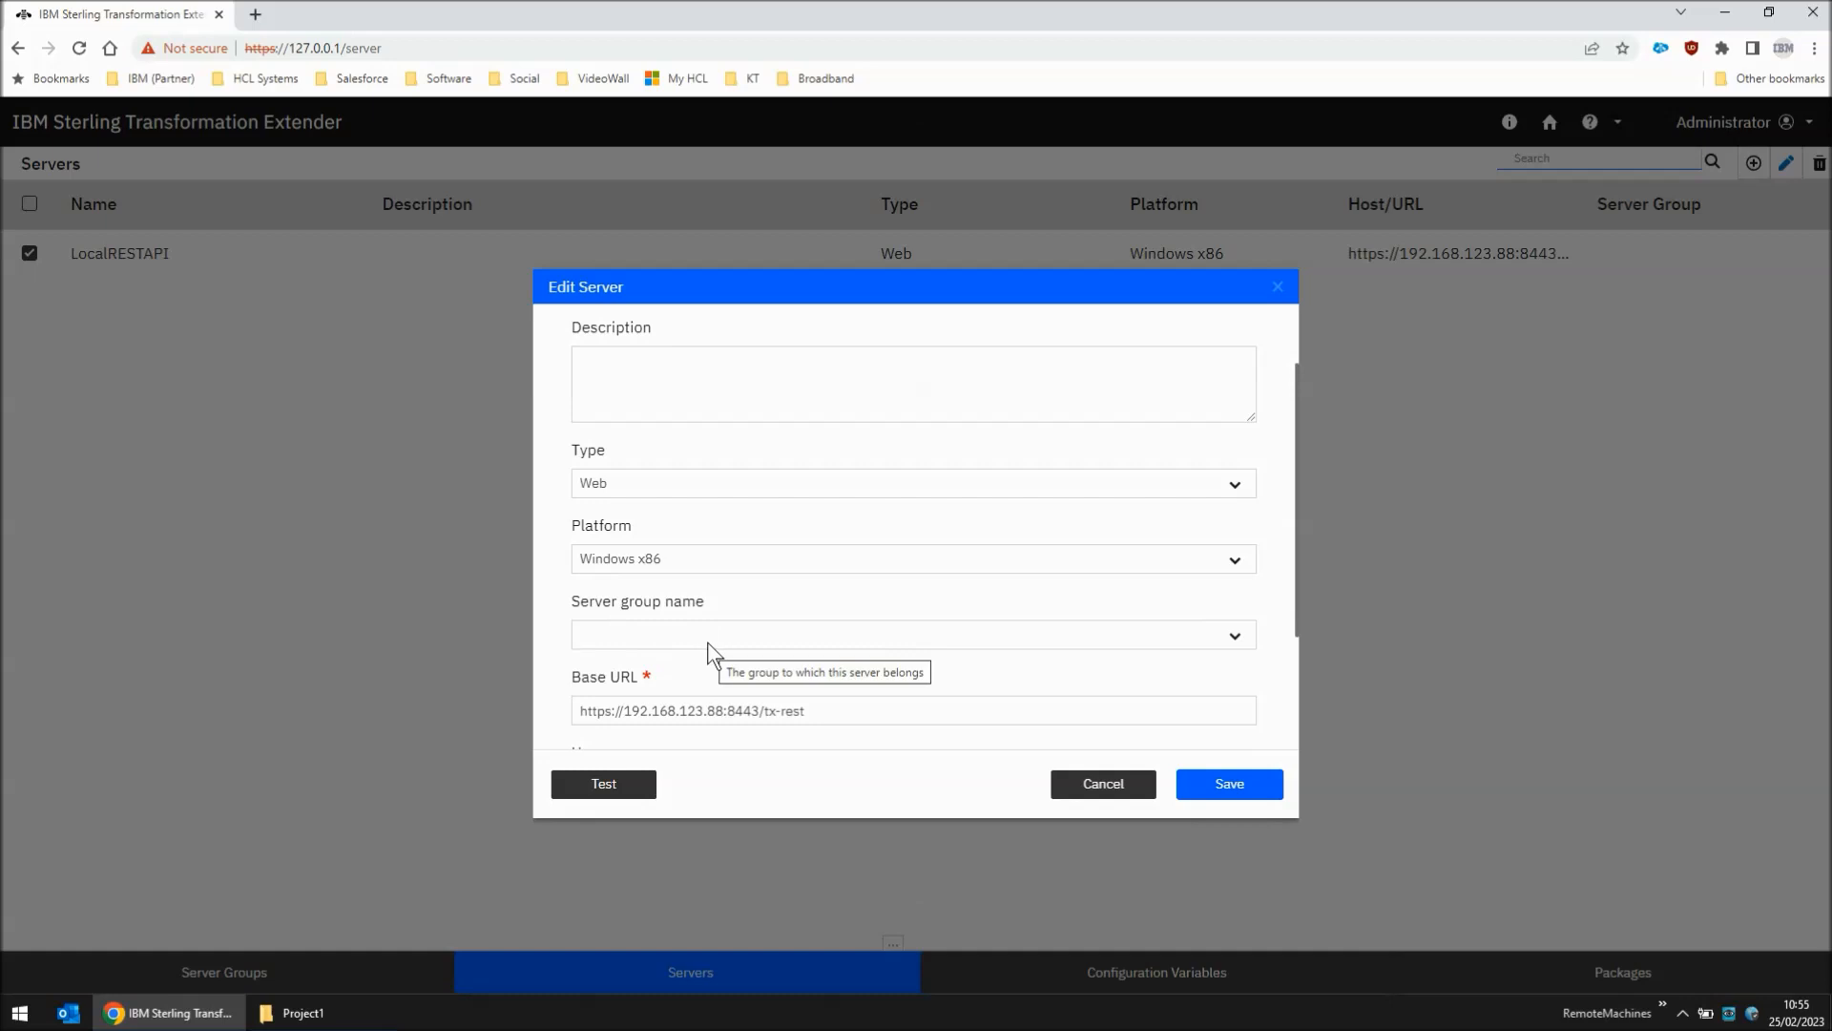
pyautogui.scroll(-2, 706, 641)
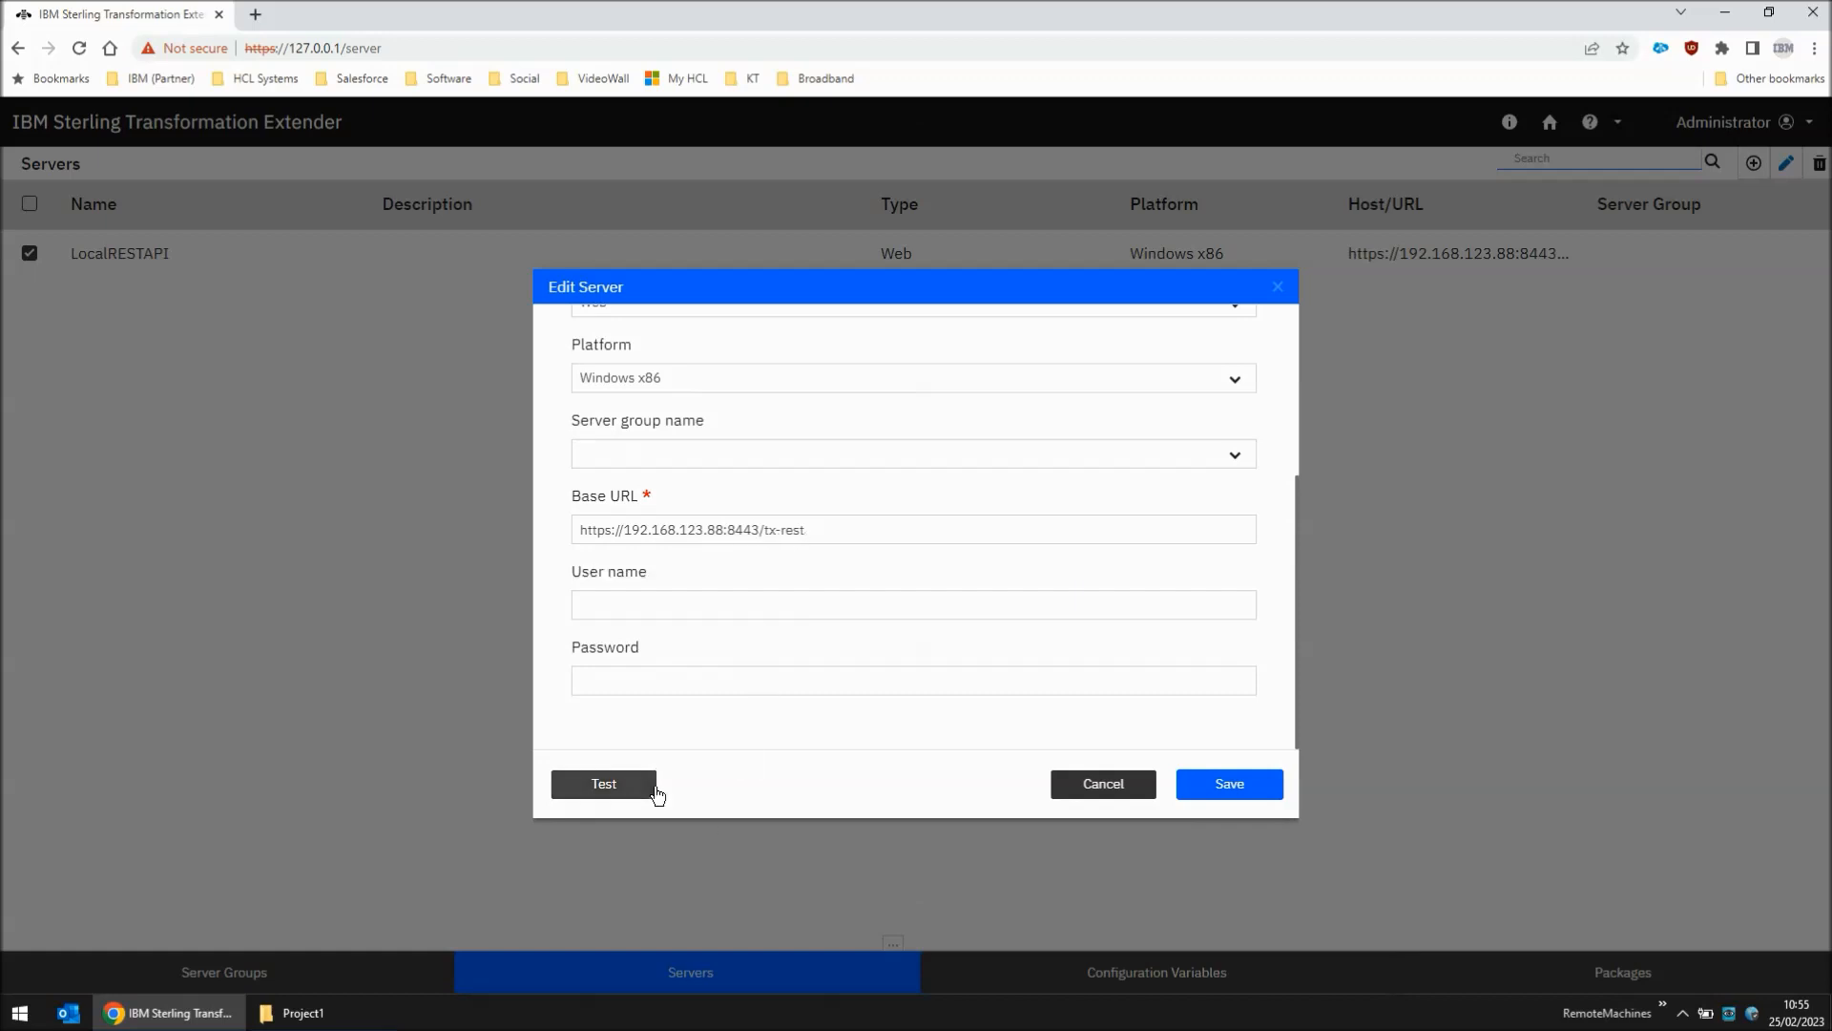
pyautogui.click(621, 789)
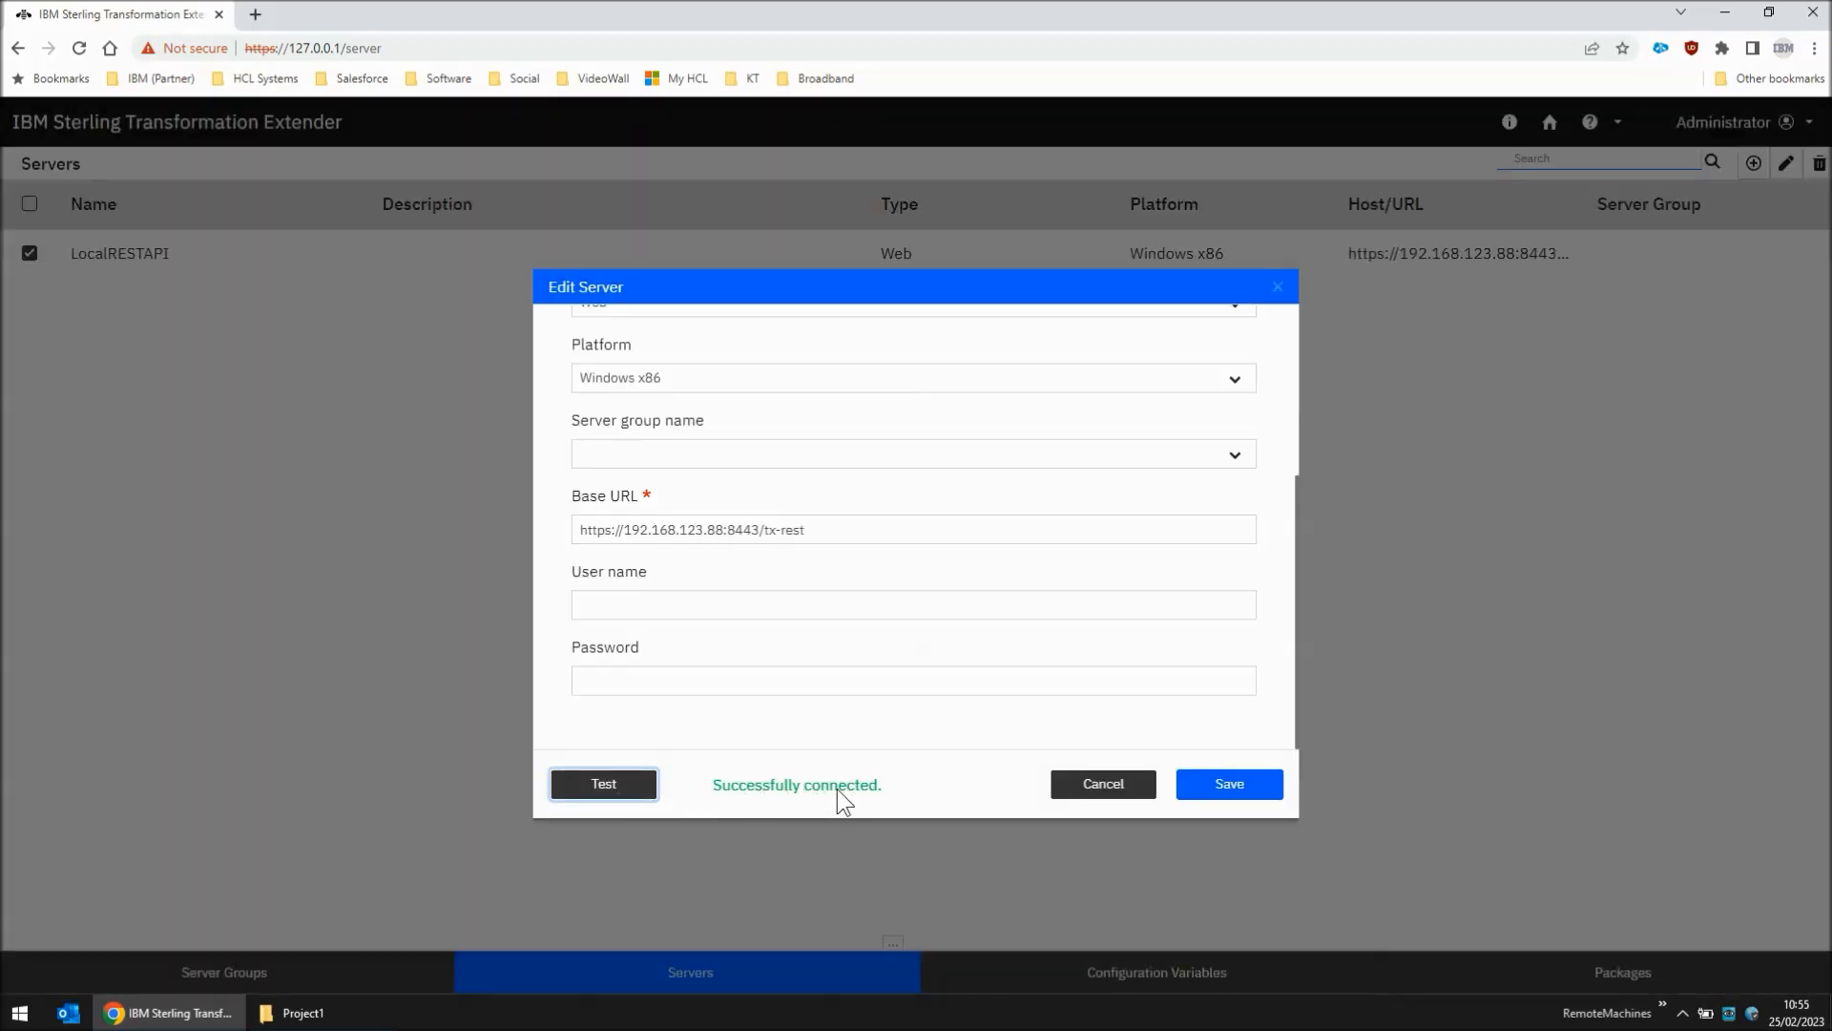
pyautogui.click(1134, 791)
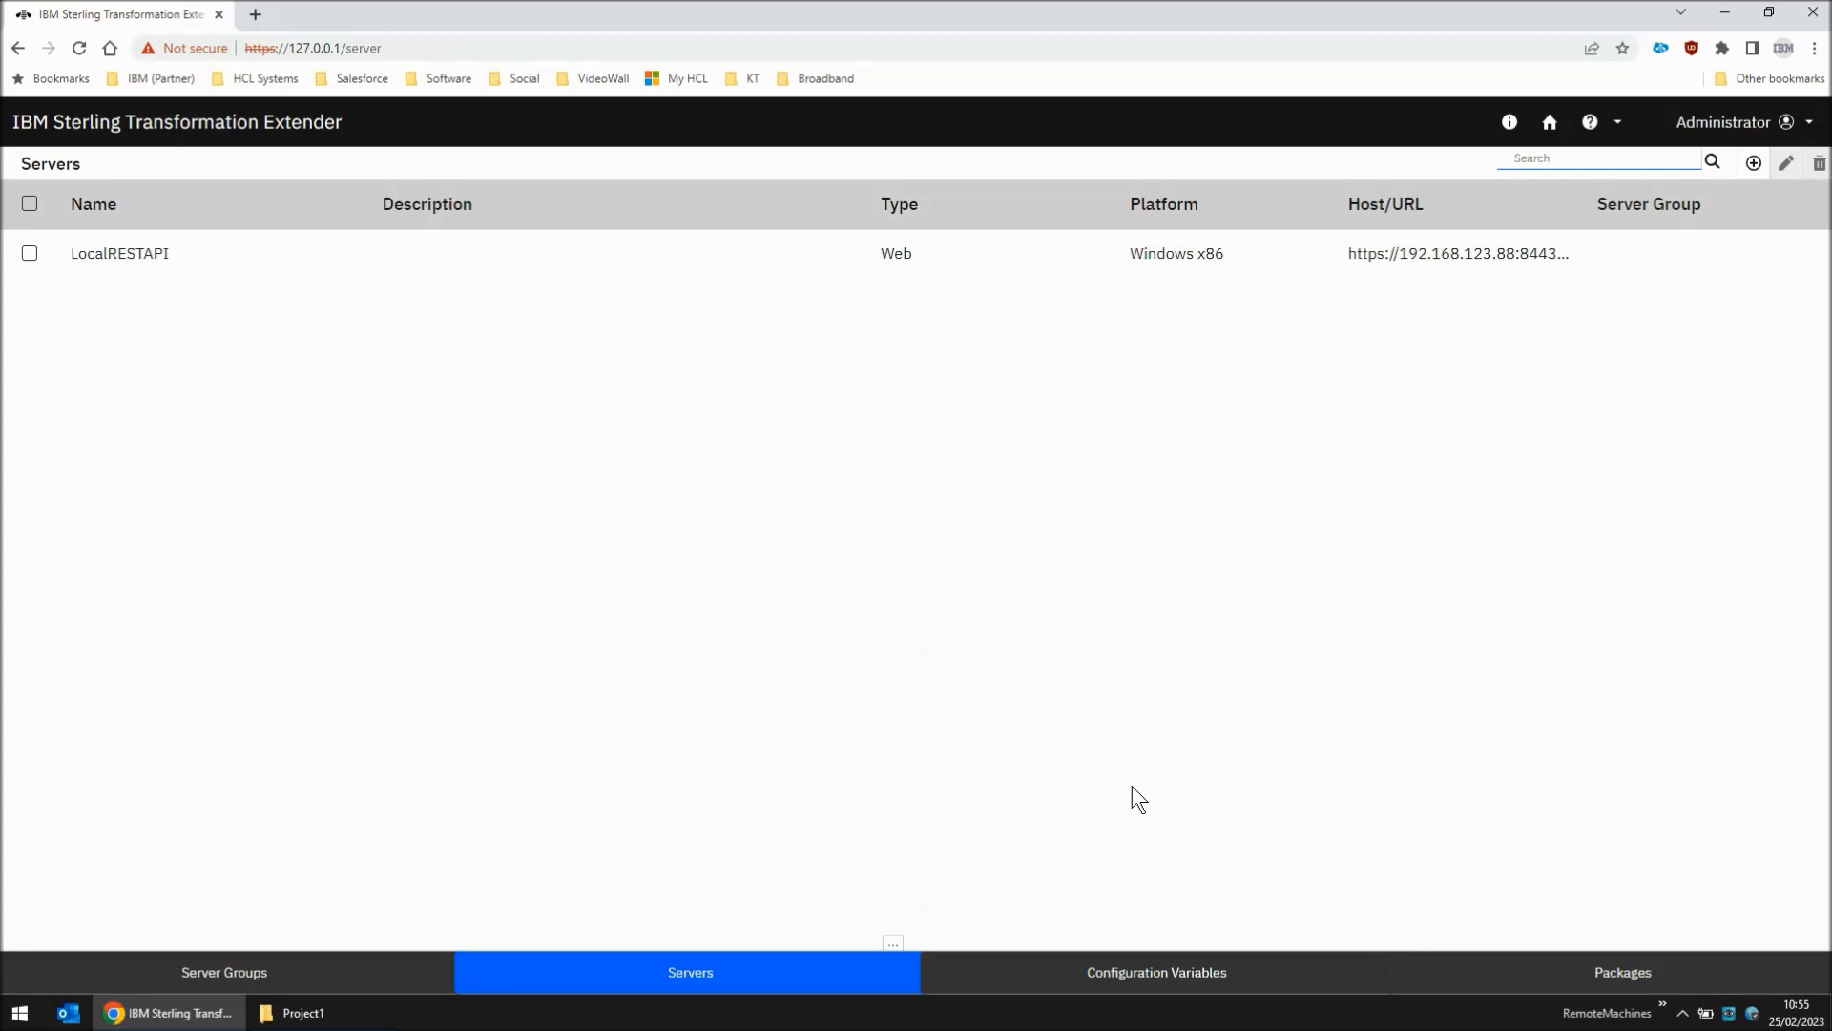
# - Start a new deployment package named Package1 based on the project Project1
pyautogui.click(1550, 122)
pyautogui.click(172, 569)
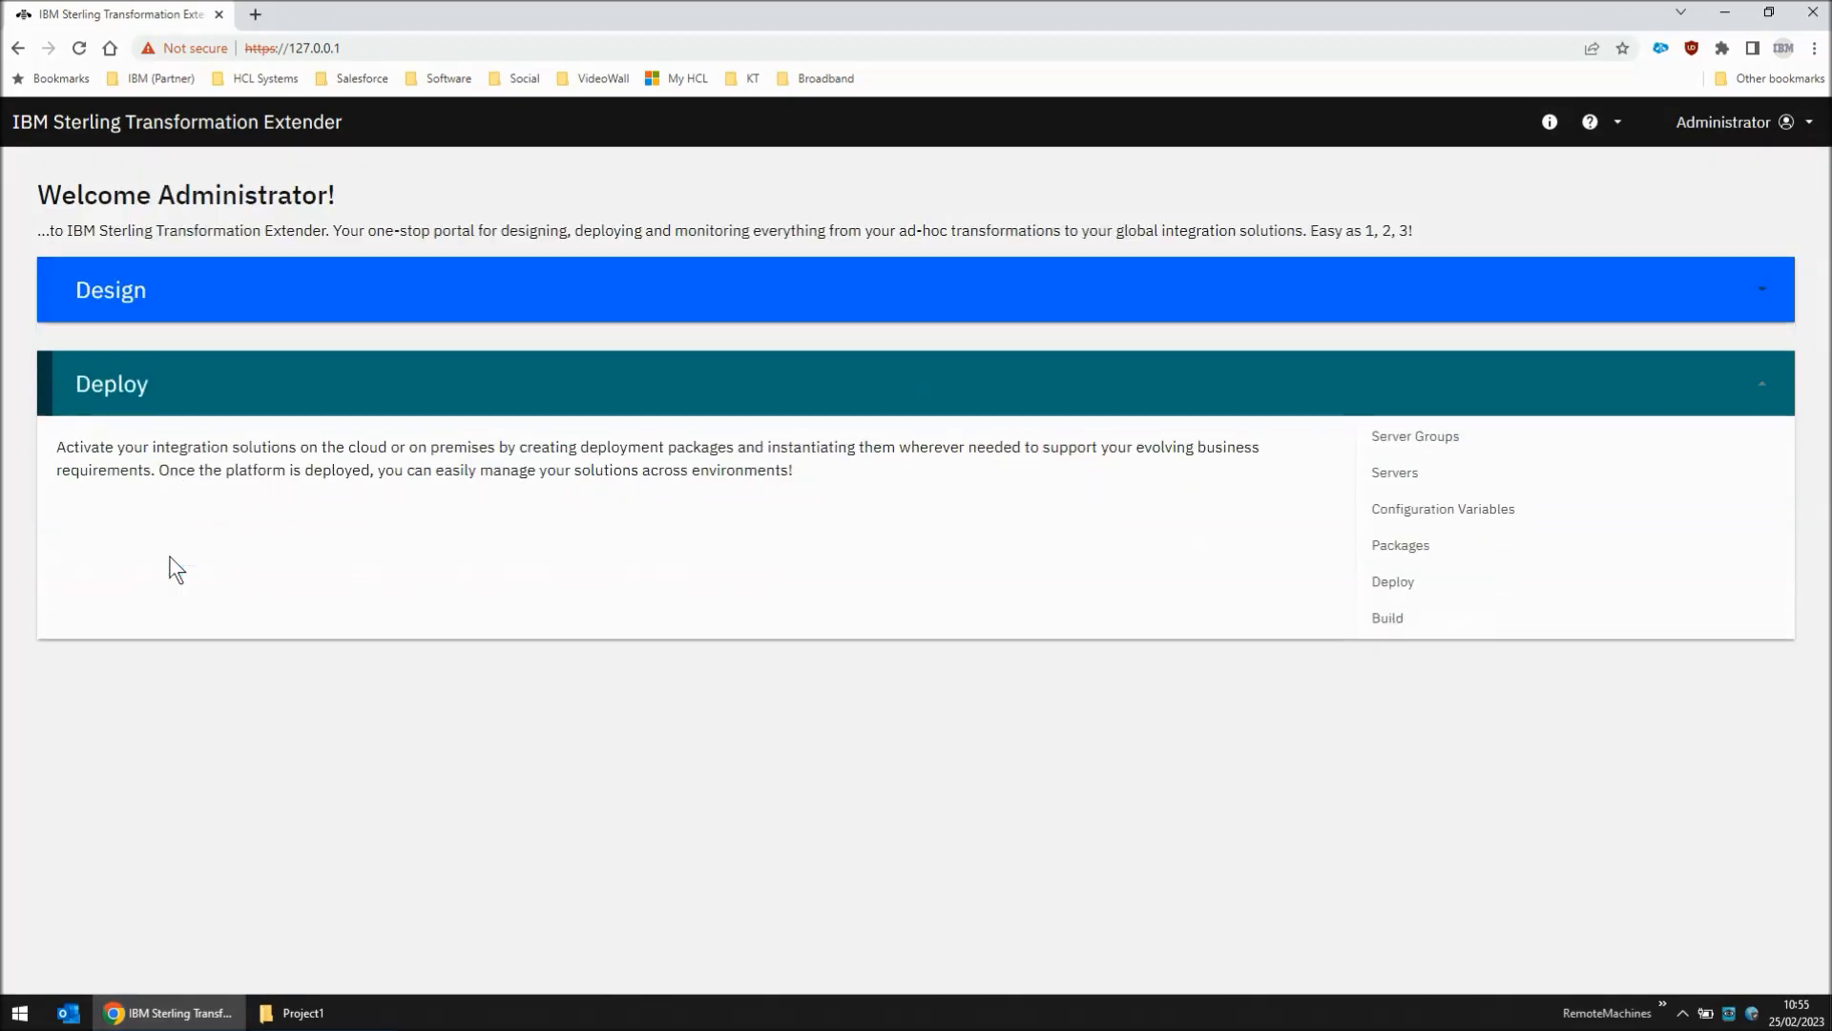
pyautogui.click(1399, 547)
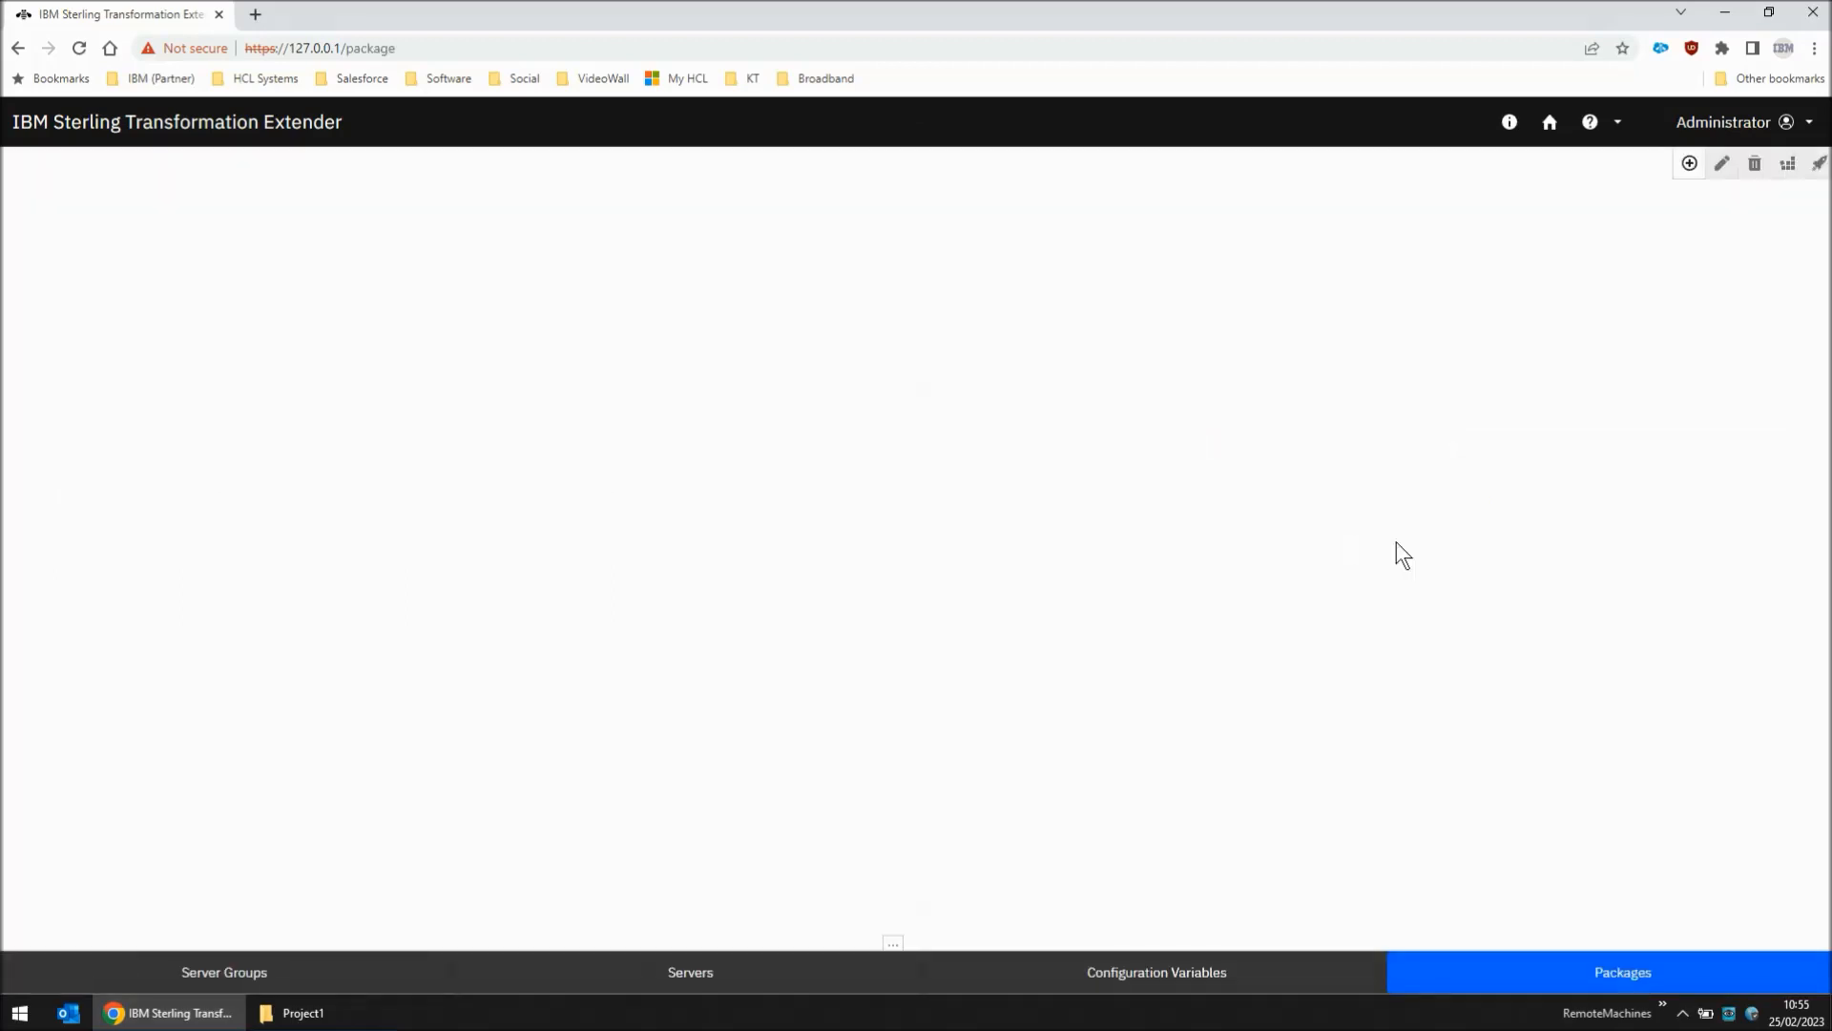
pyautogui.click(1689, 164)
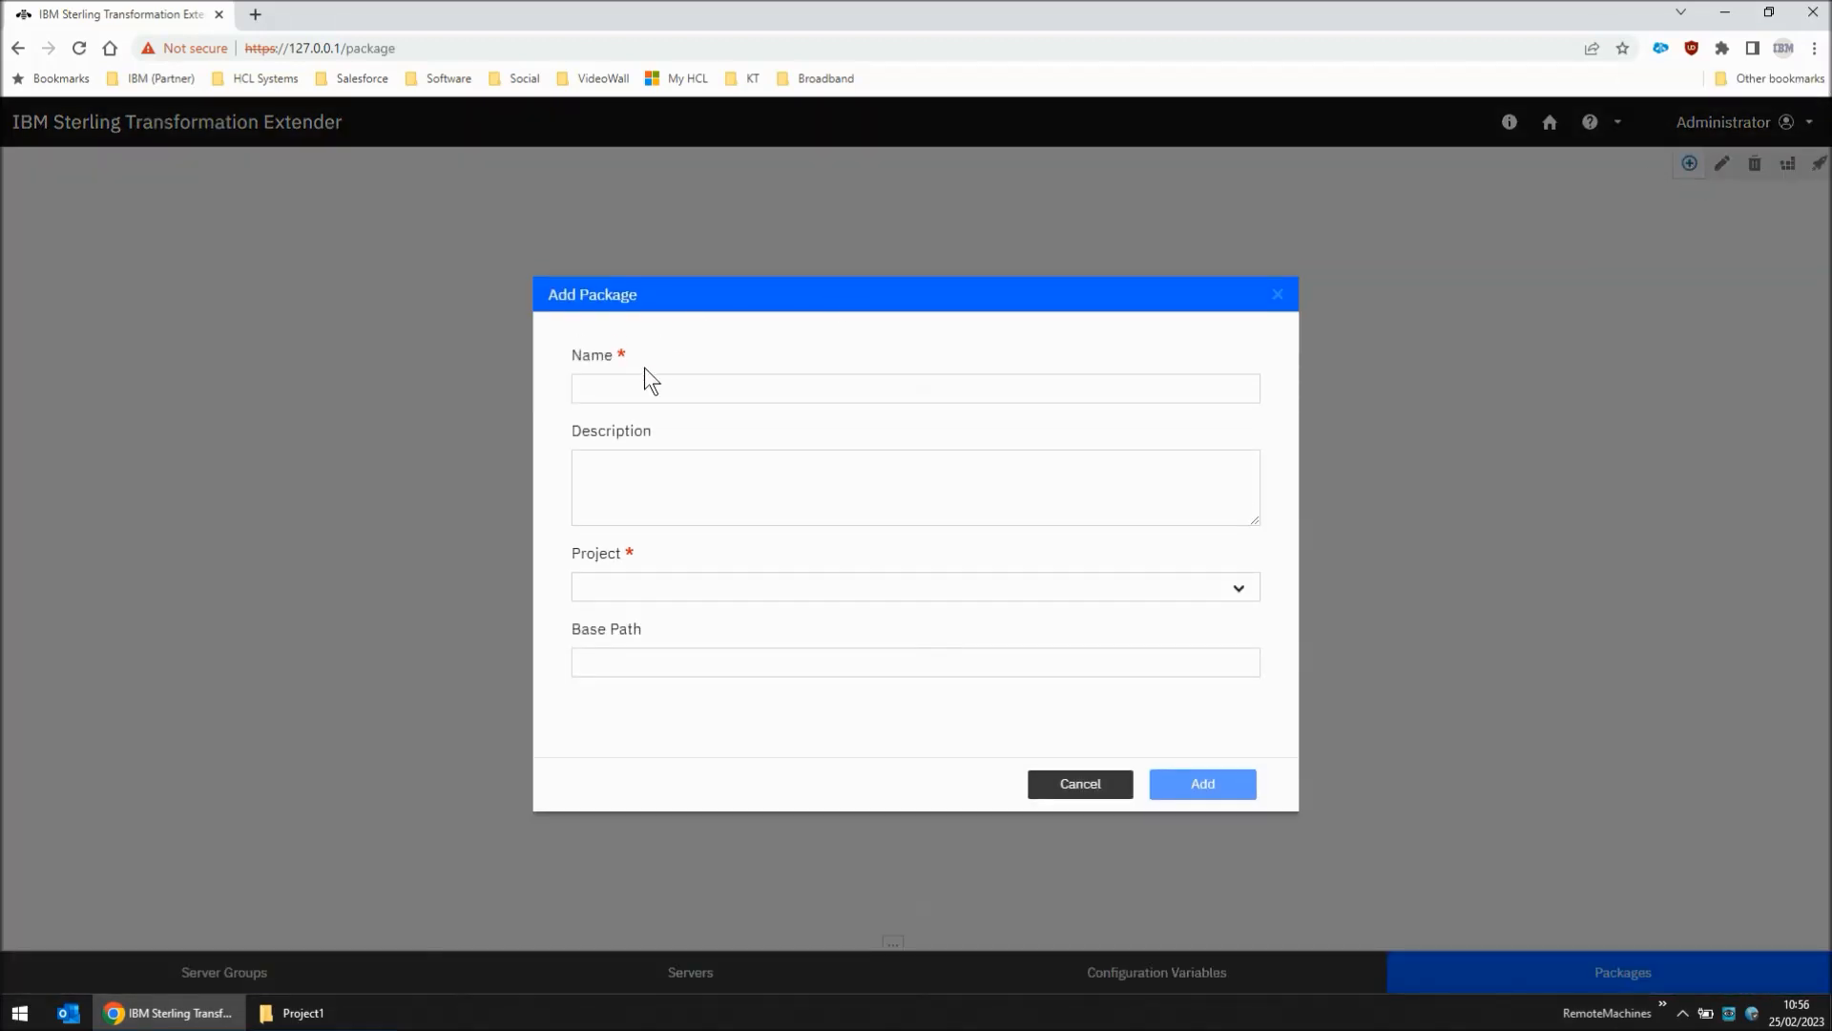
pyautogui.click(663, 387)
pyautogui.write('Pa')
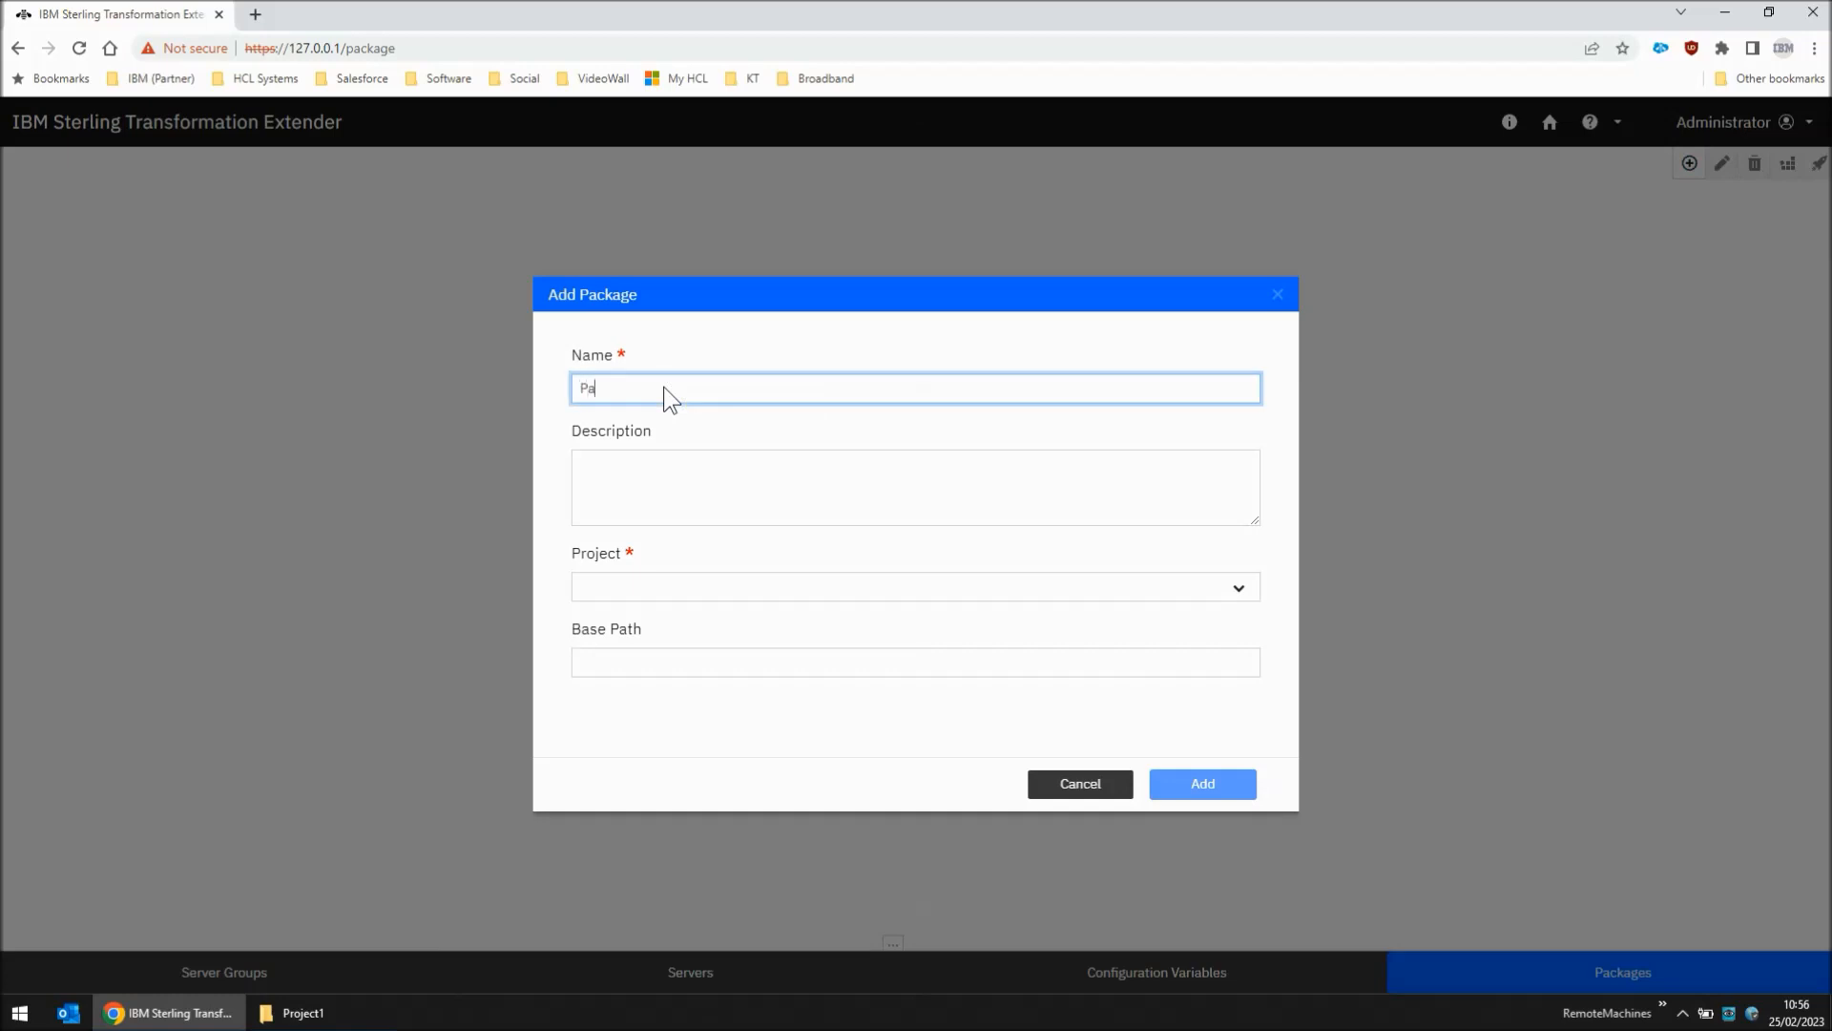
pyautogui.write('ckage1')
pyautogui.click(747, 587)
pyautogui.click(644, 644)
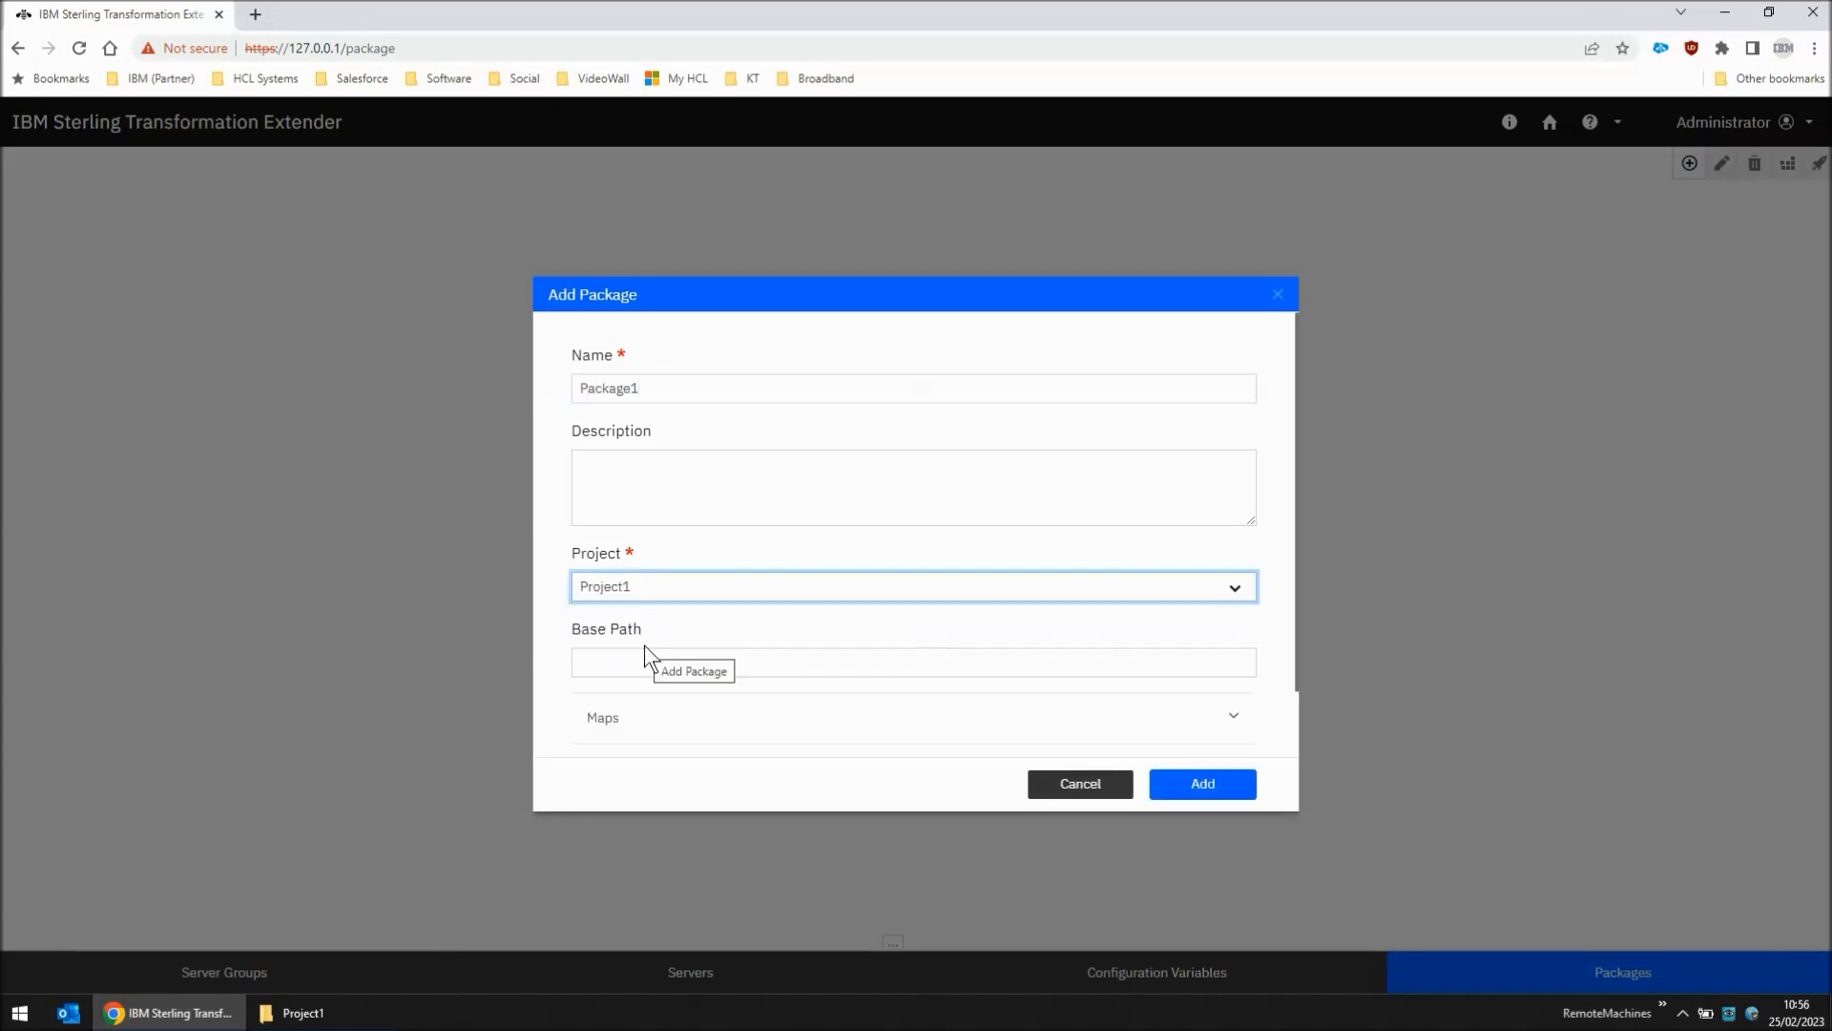
# - Include Flow1 in the new package and add the package
pyautogui.scroll(-1, 792, 651)
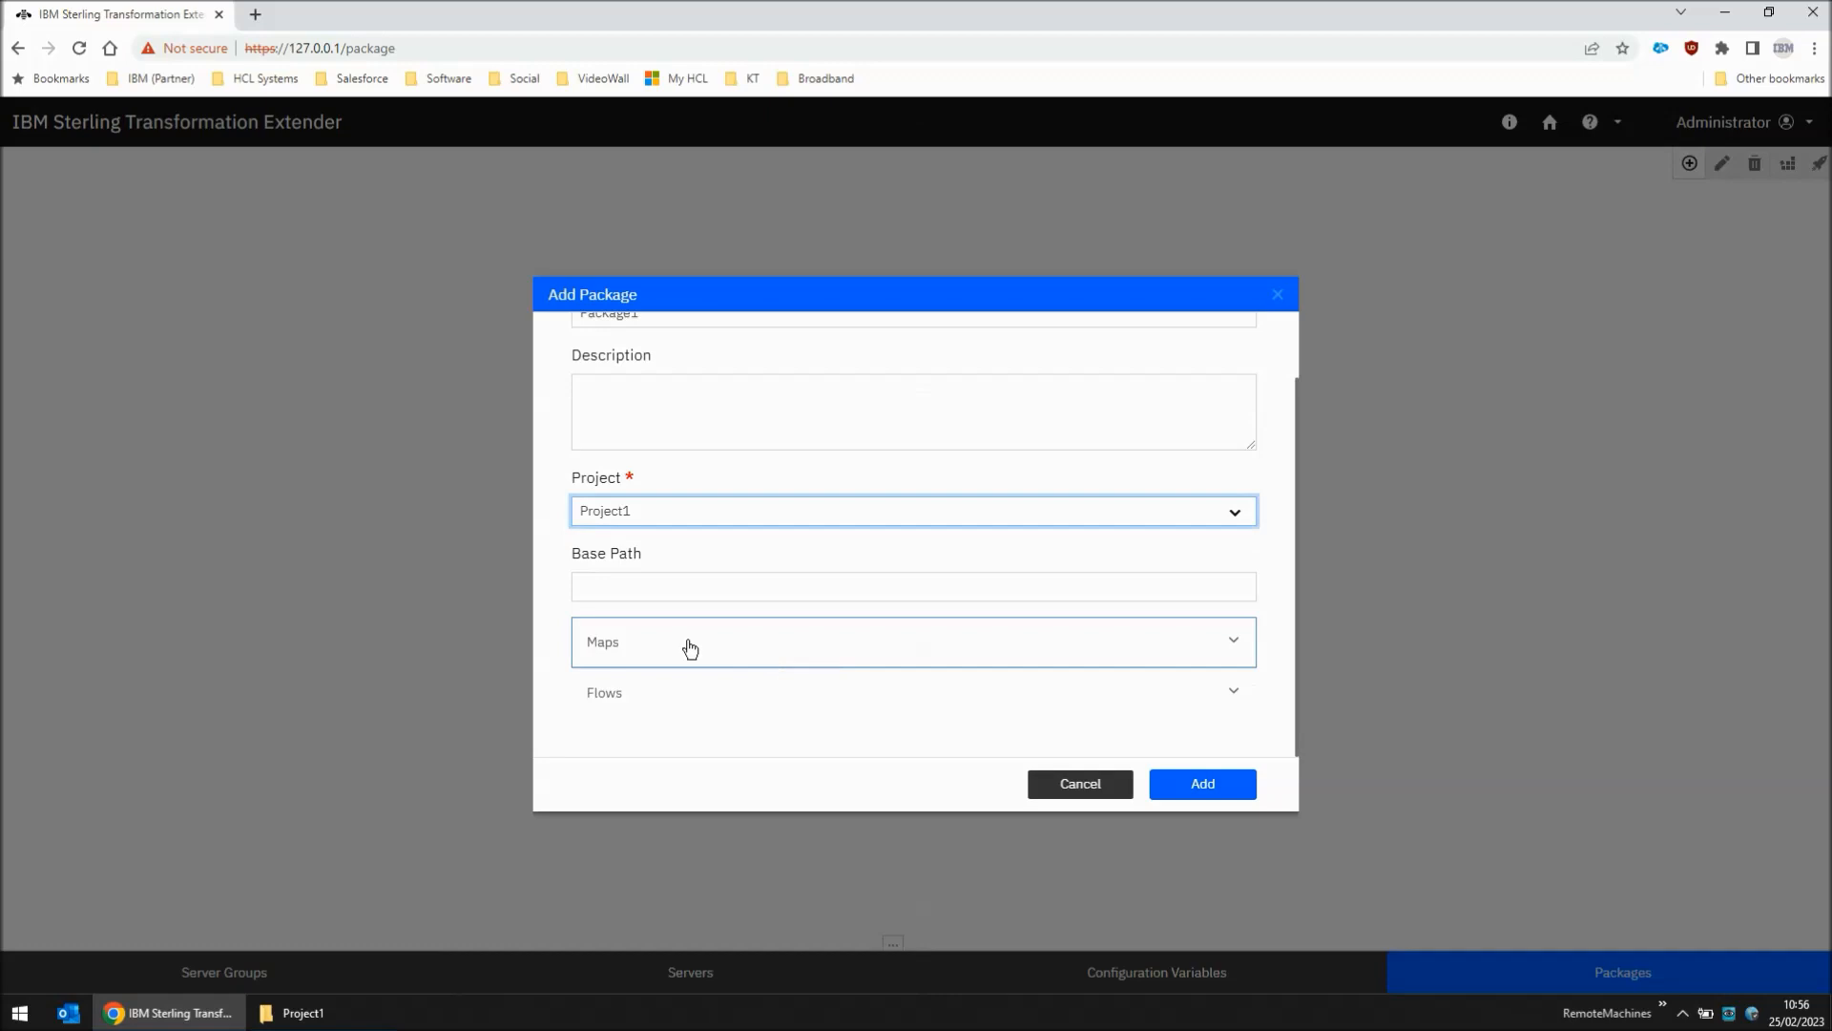
pyautogui.click(720, 694)
pyautogui.scroll(-2, 637, 694)
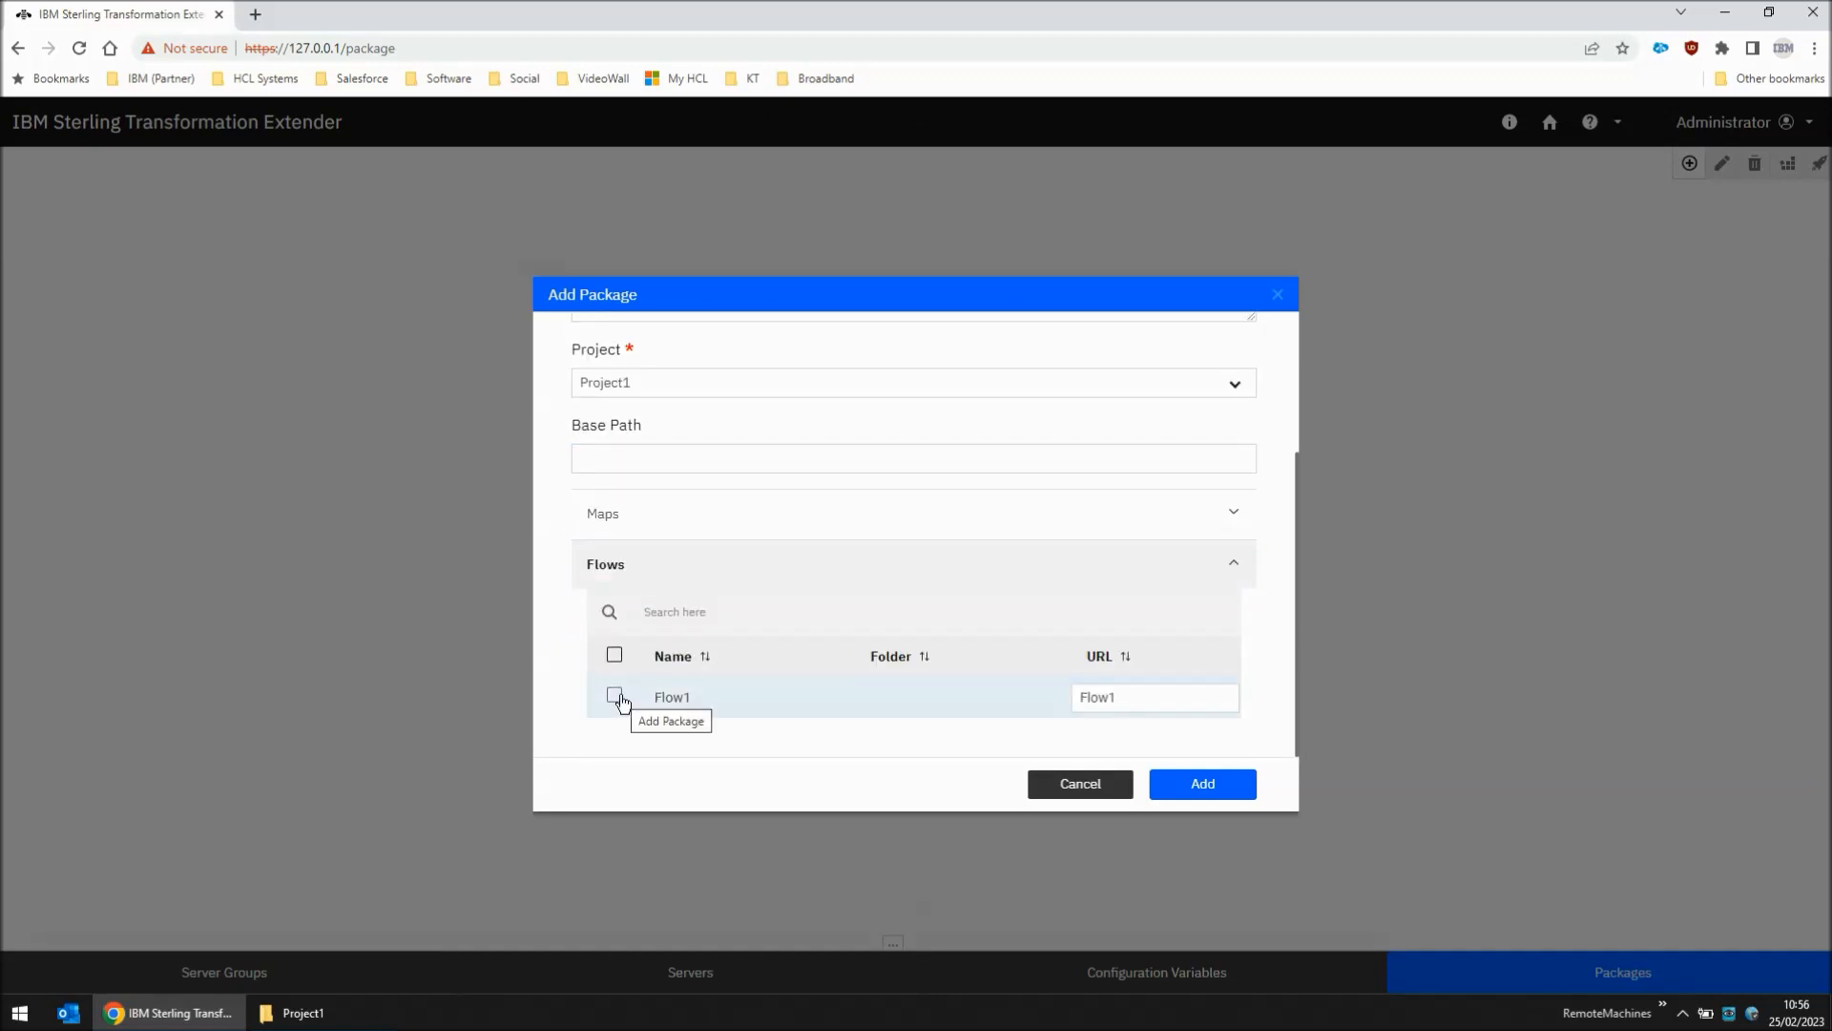
pyautogui.click(615, 695)
pyautogui.click(1179, 782)
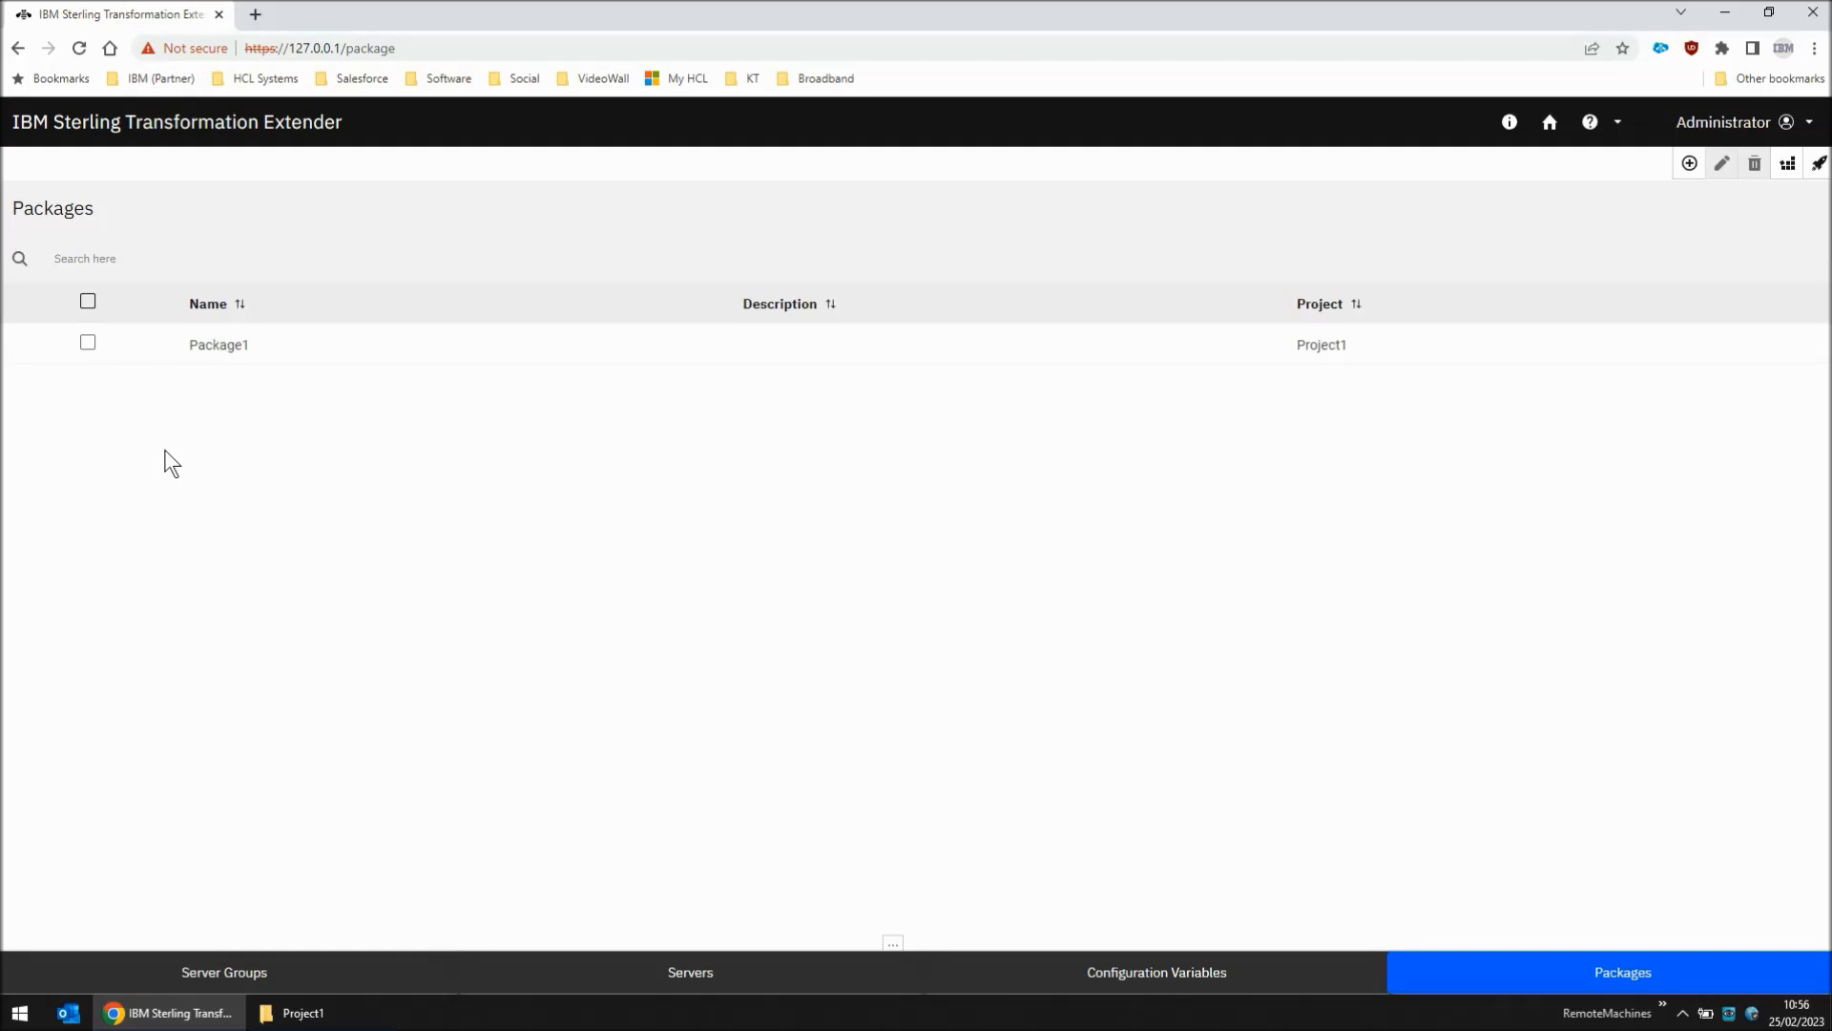
# - Prepare the deployment of Package1 with LocalRESTAPI as the destination server
pyautogui.click(88, 343)
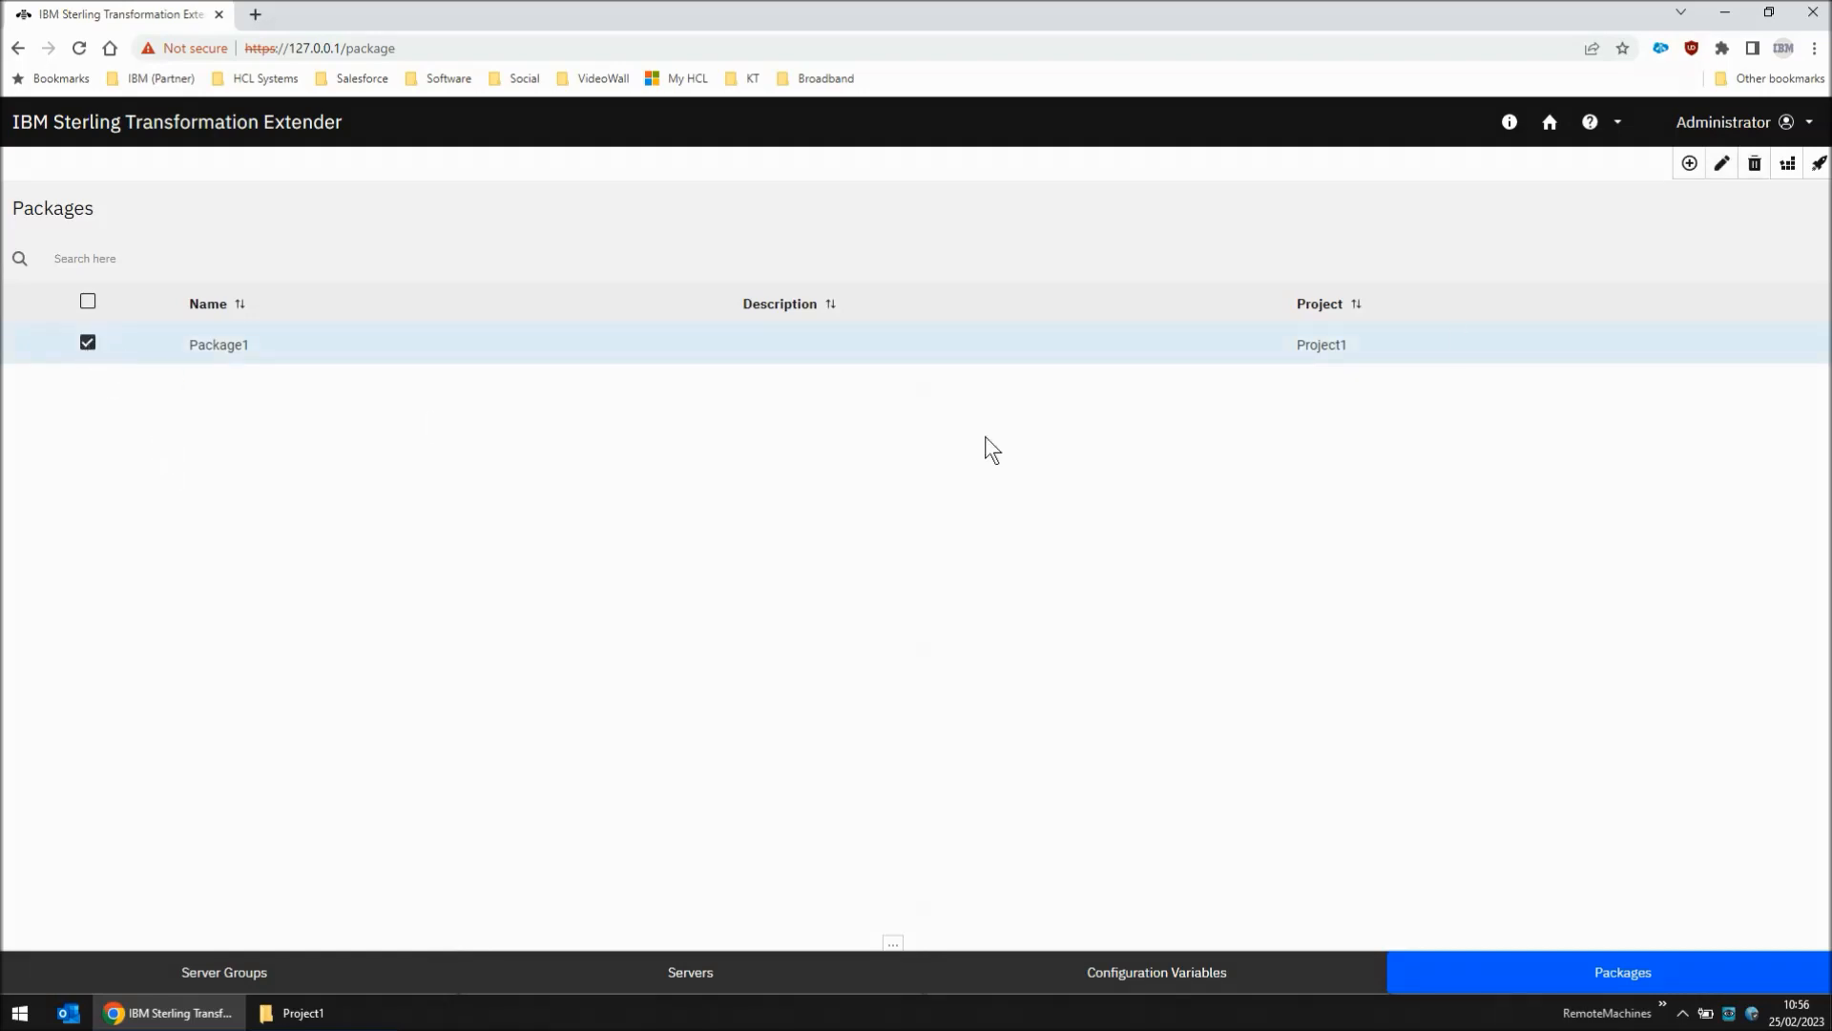
pyautogui.click(1820, 166)
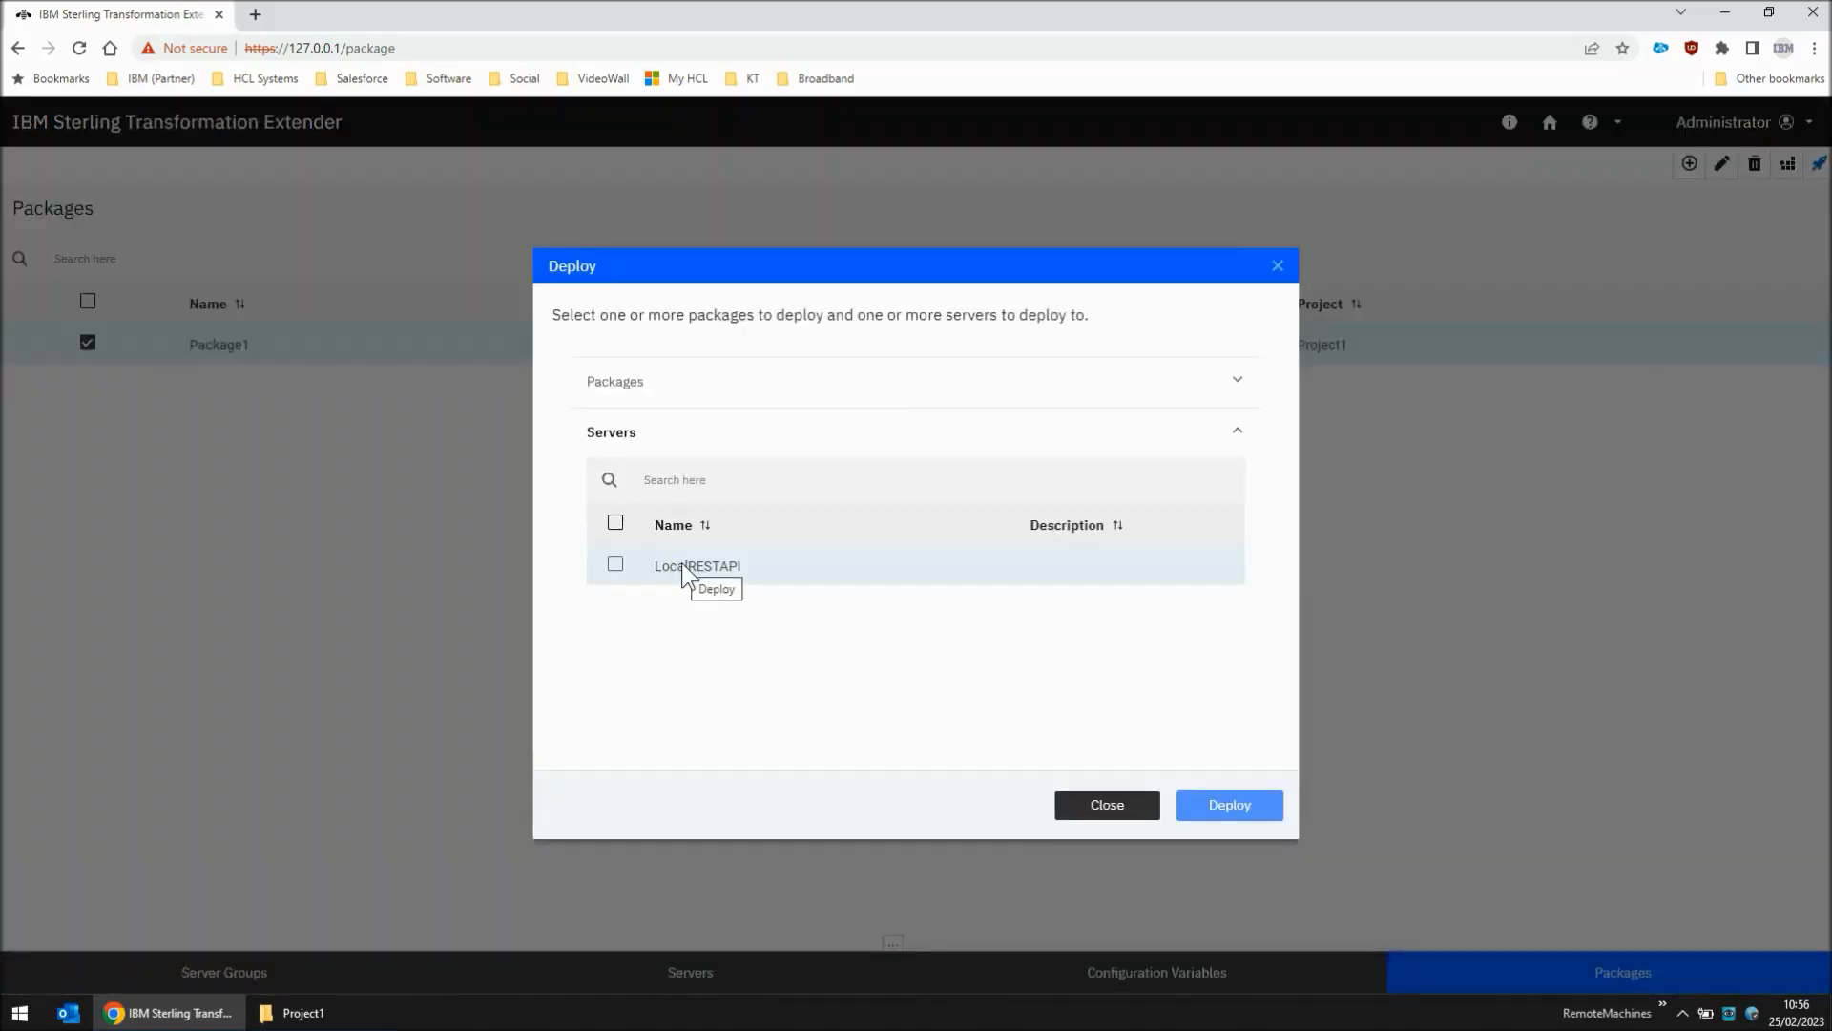
pyautogui.click(615, 563)
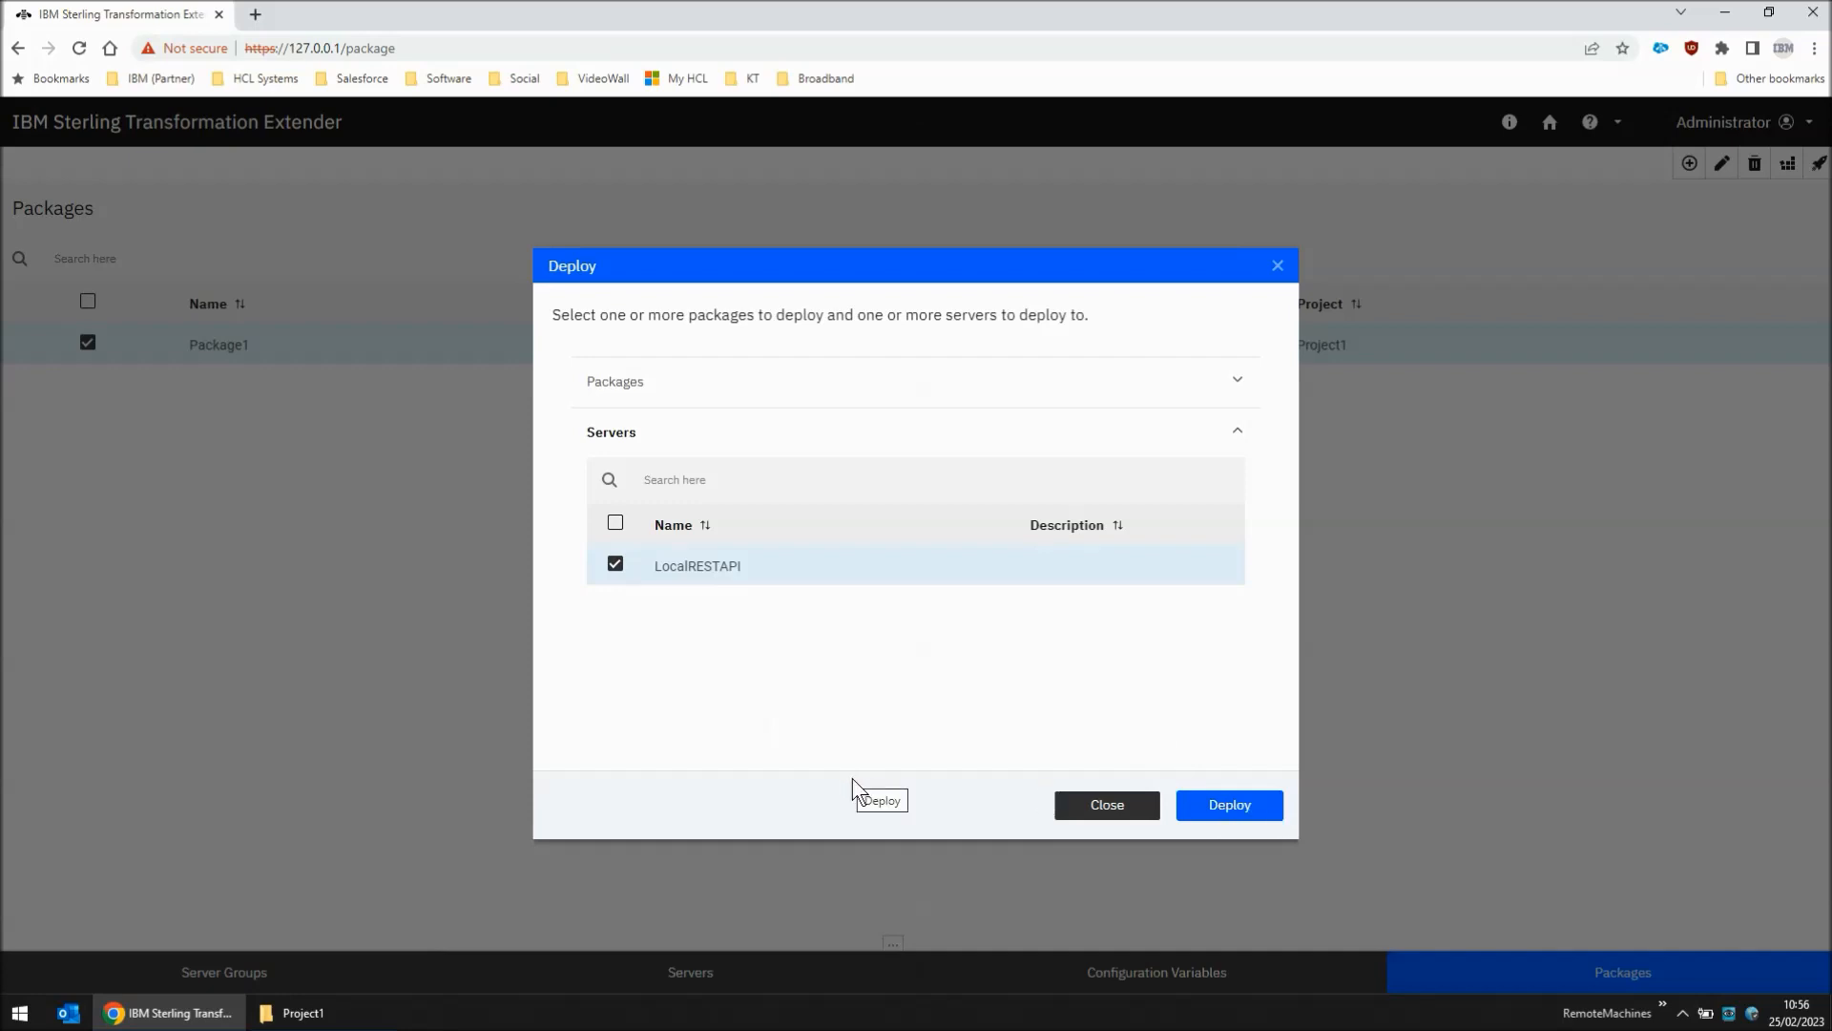
pyautogui.click(255, 14)
pyautogui.write('https://127.0.0.1:8443/tx-rest/api-docs?url=/tx-rest/v2/docs')
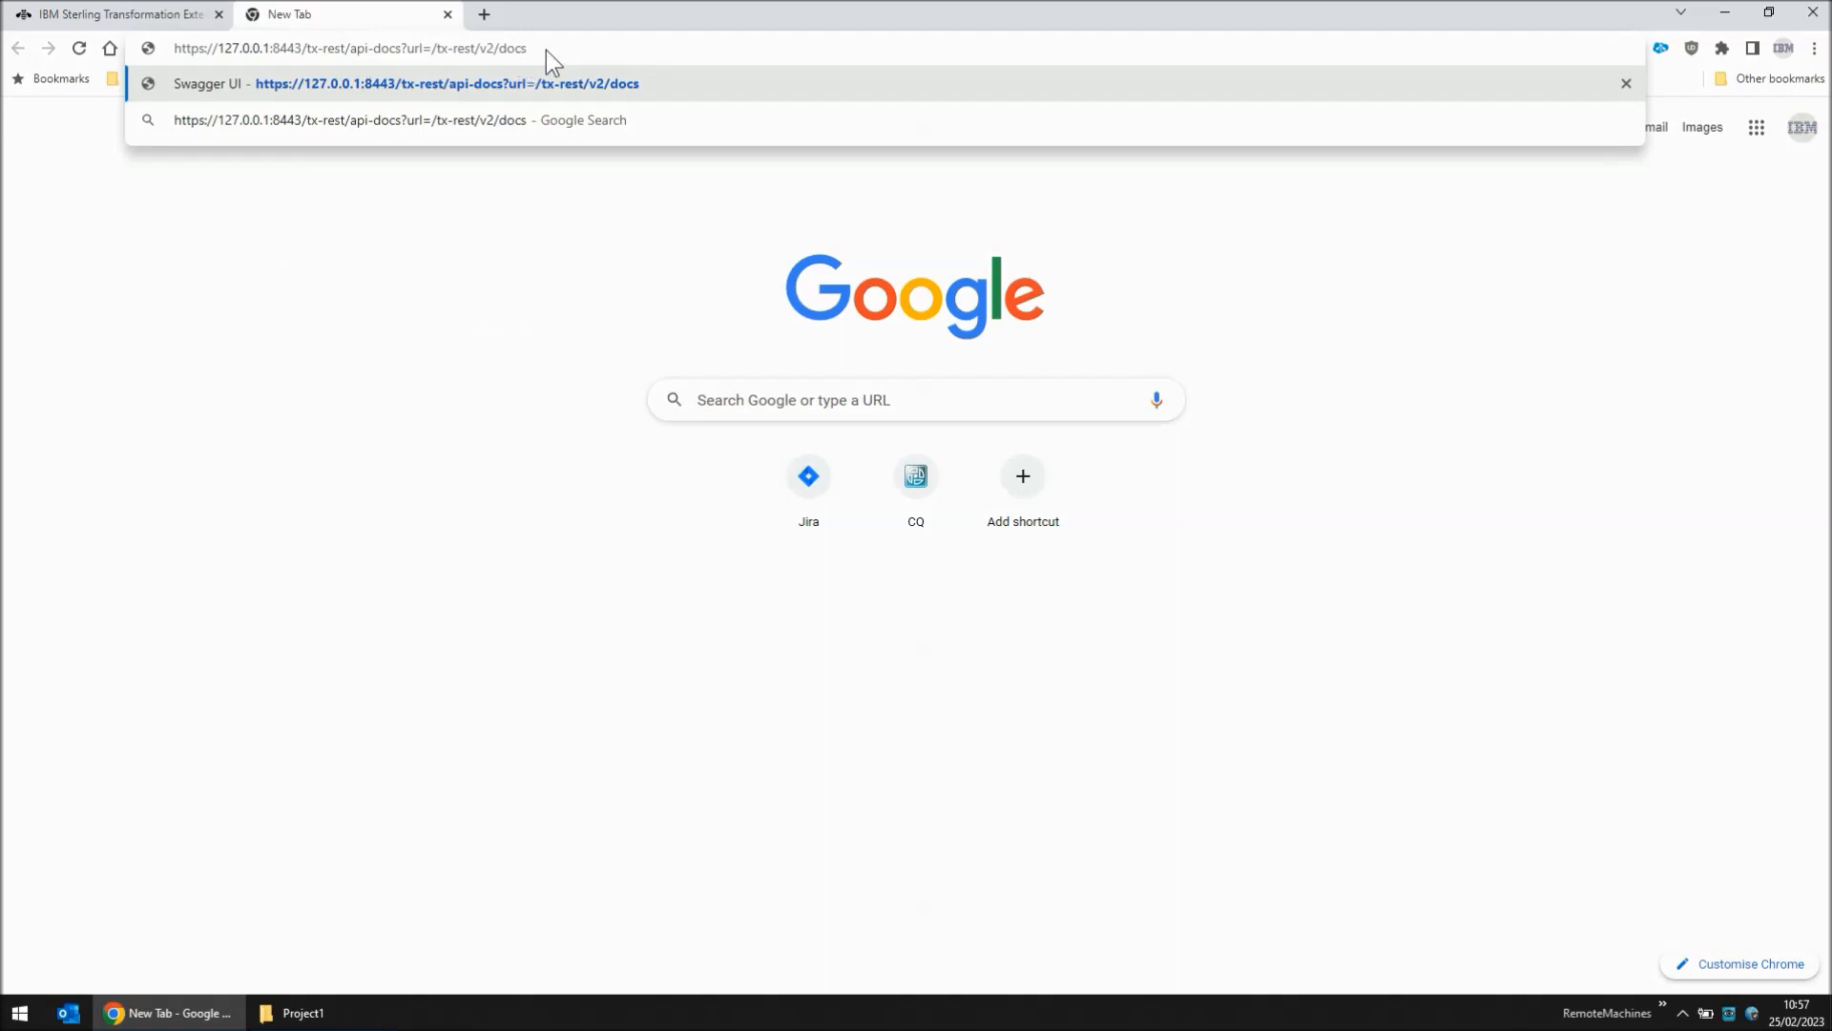
pyautogui.press('Return')
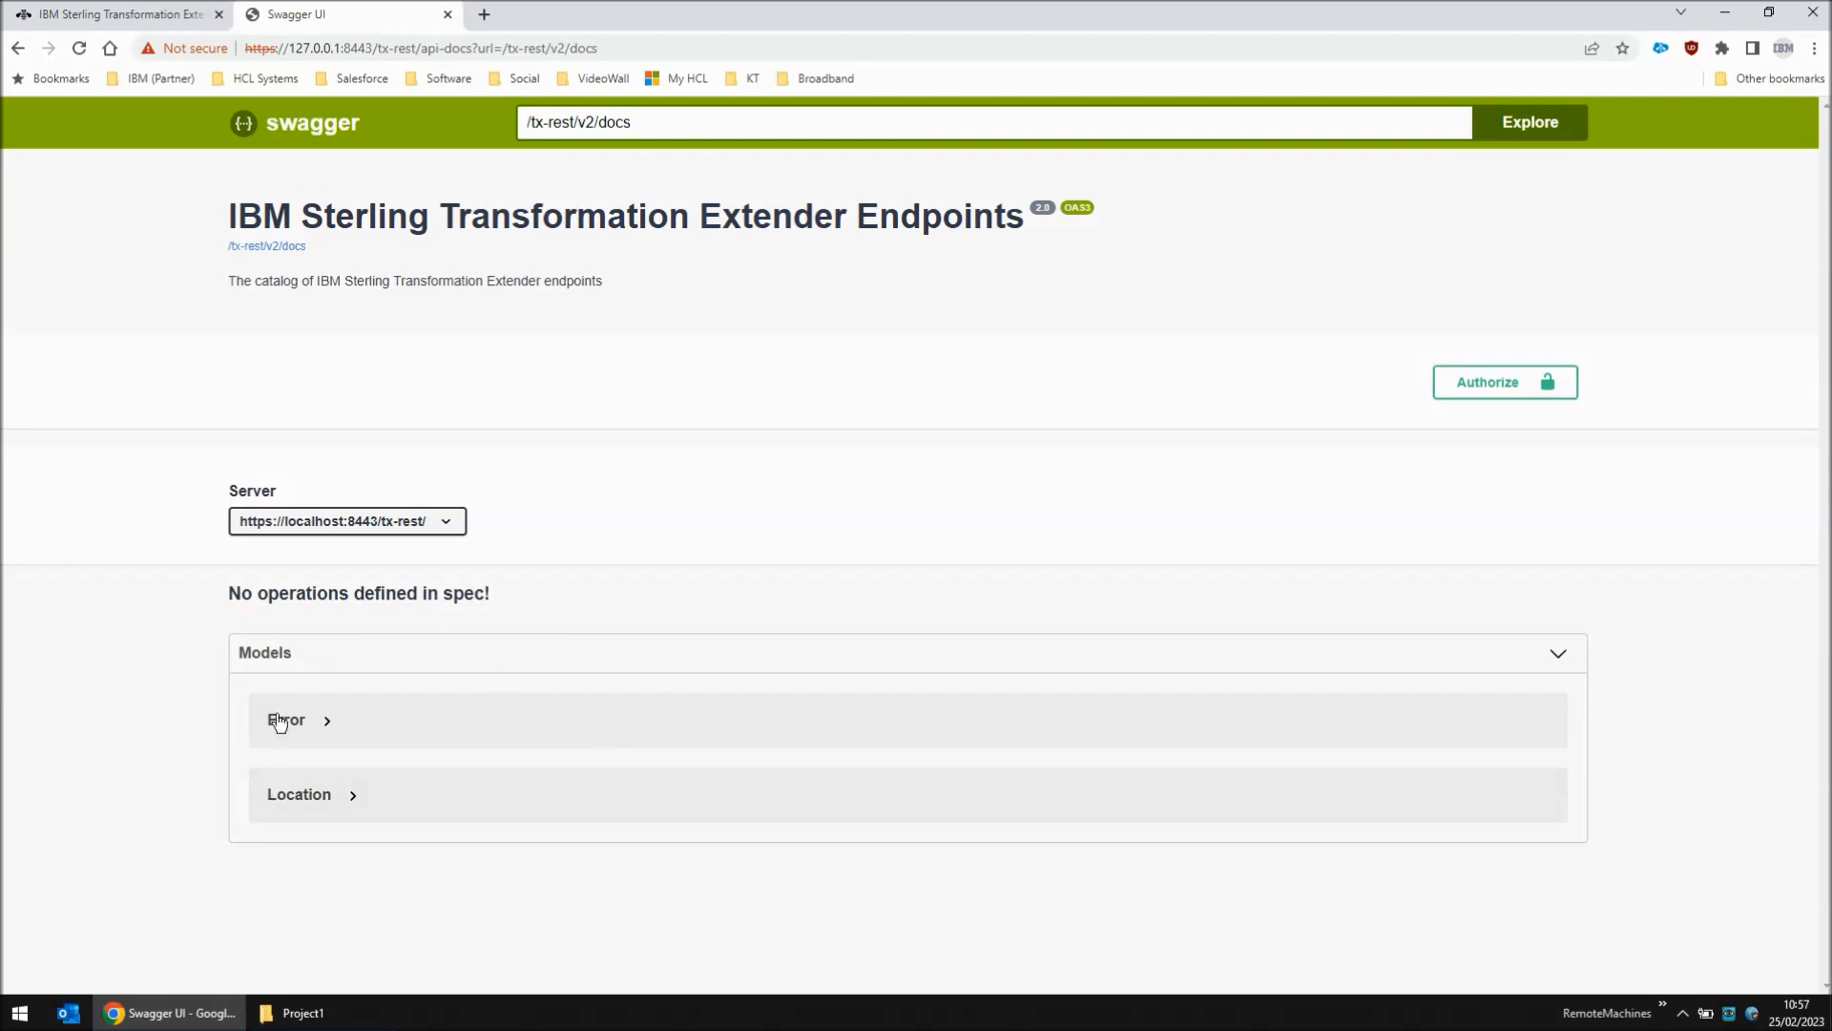
pyautogui.hotkey('ctrl', 't')
pyautogui.write('https://127.0.0.1:8443/tx-rest/api-docs?url=/tx-rest/openapi.json')
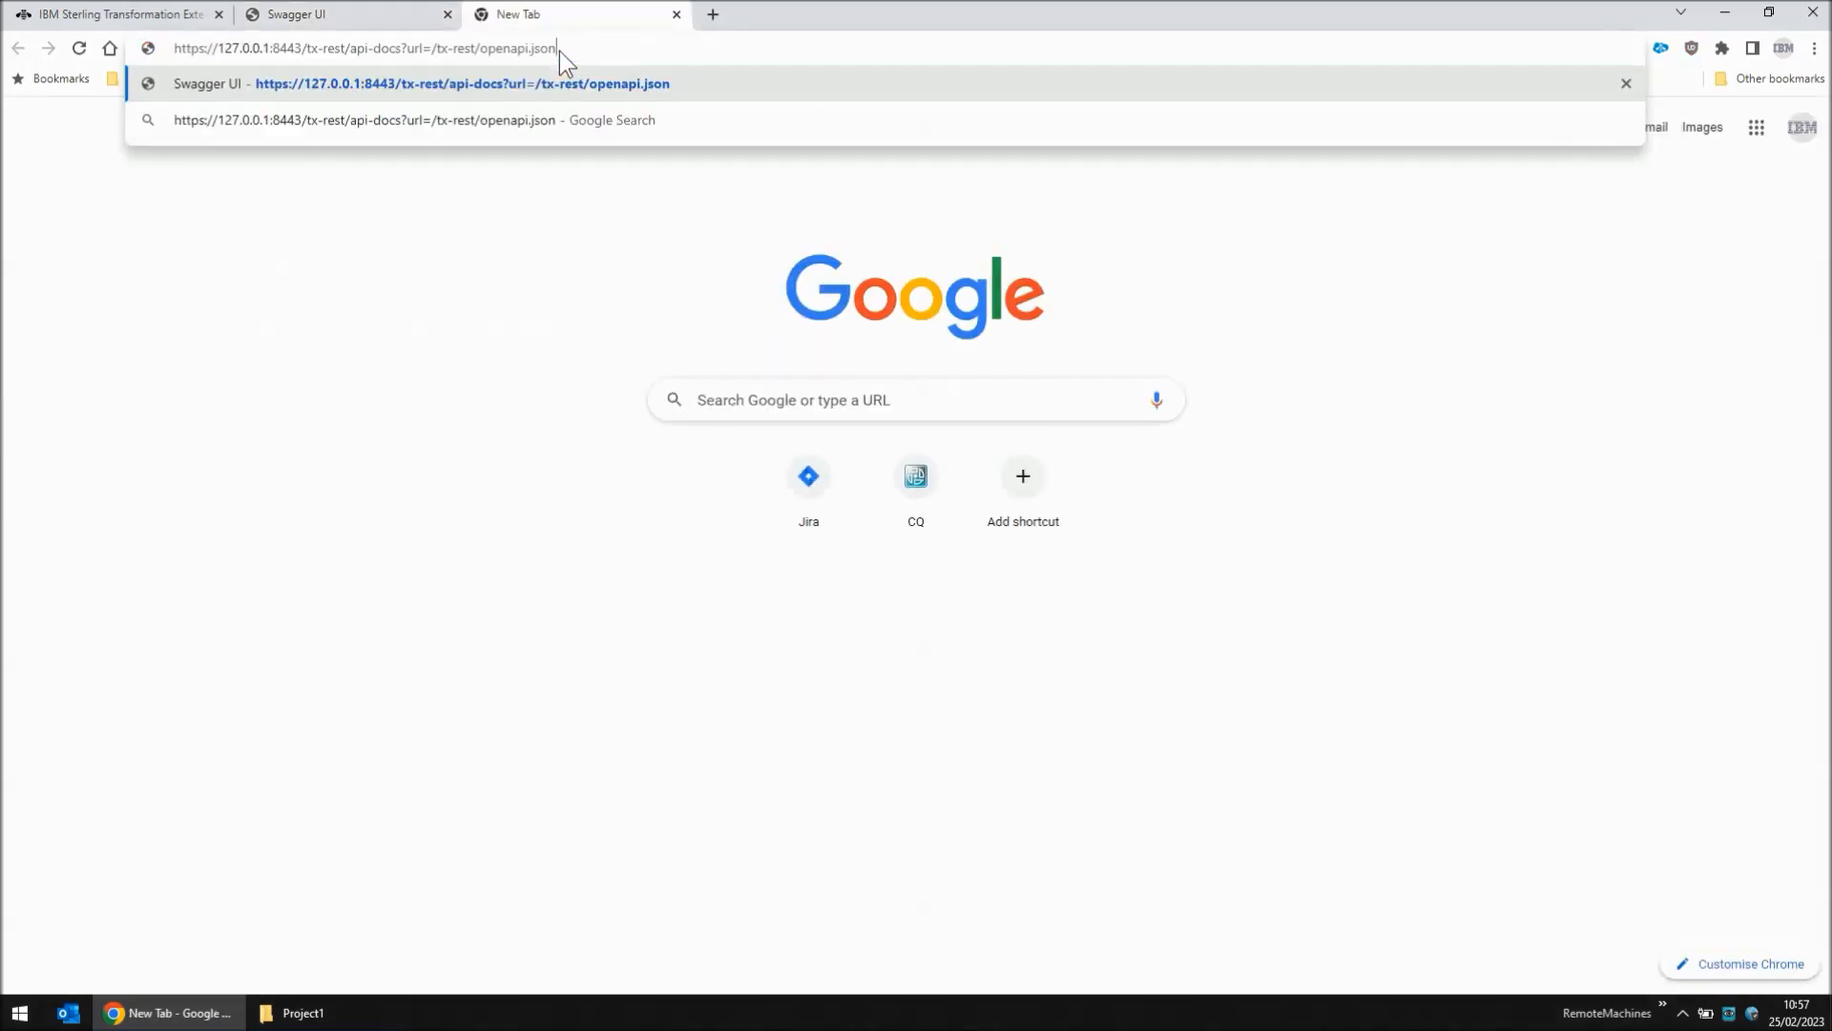
pyautogui.press('Return')
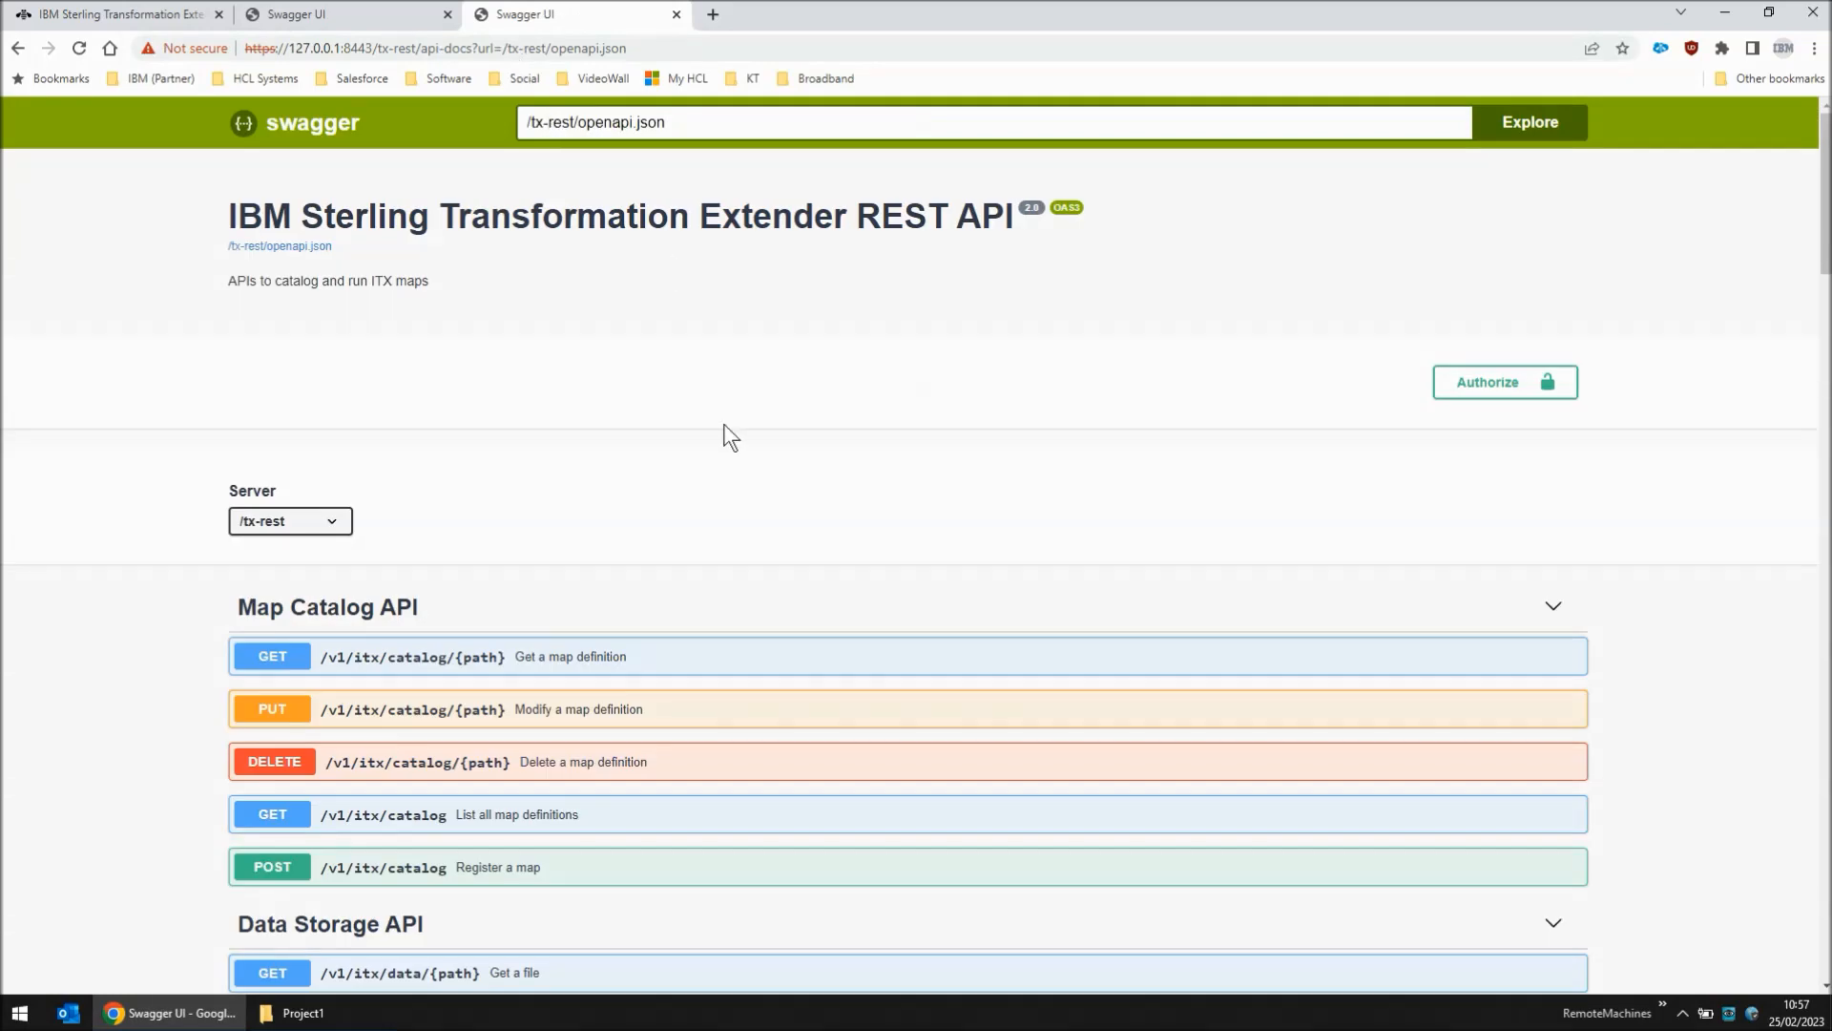
# - Try out the GET /v2/packages request to list all deployed packages and examine its response
pyautogui.scroll(-8, 724, 431)
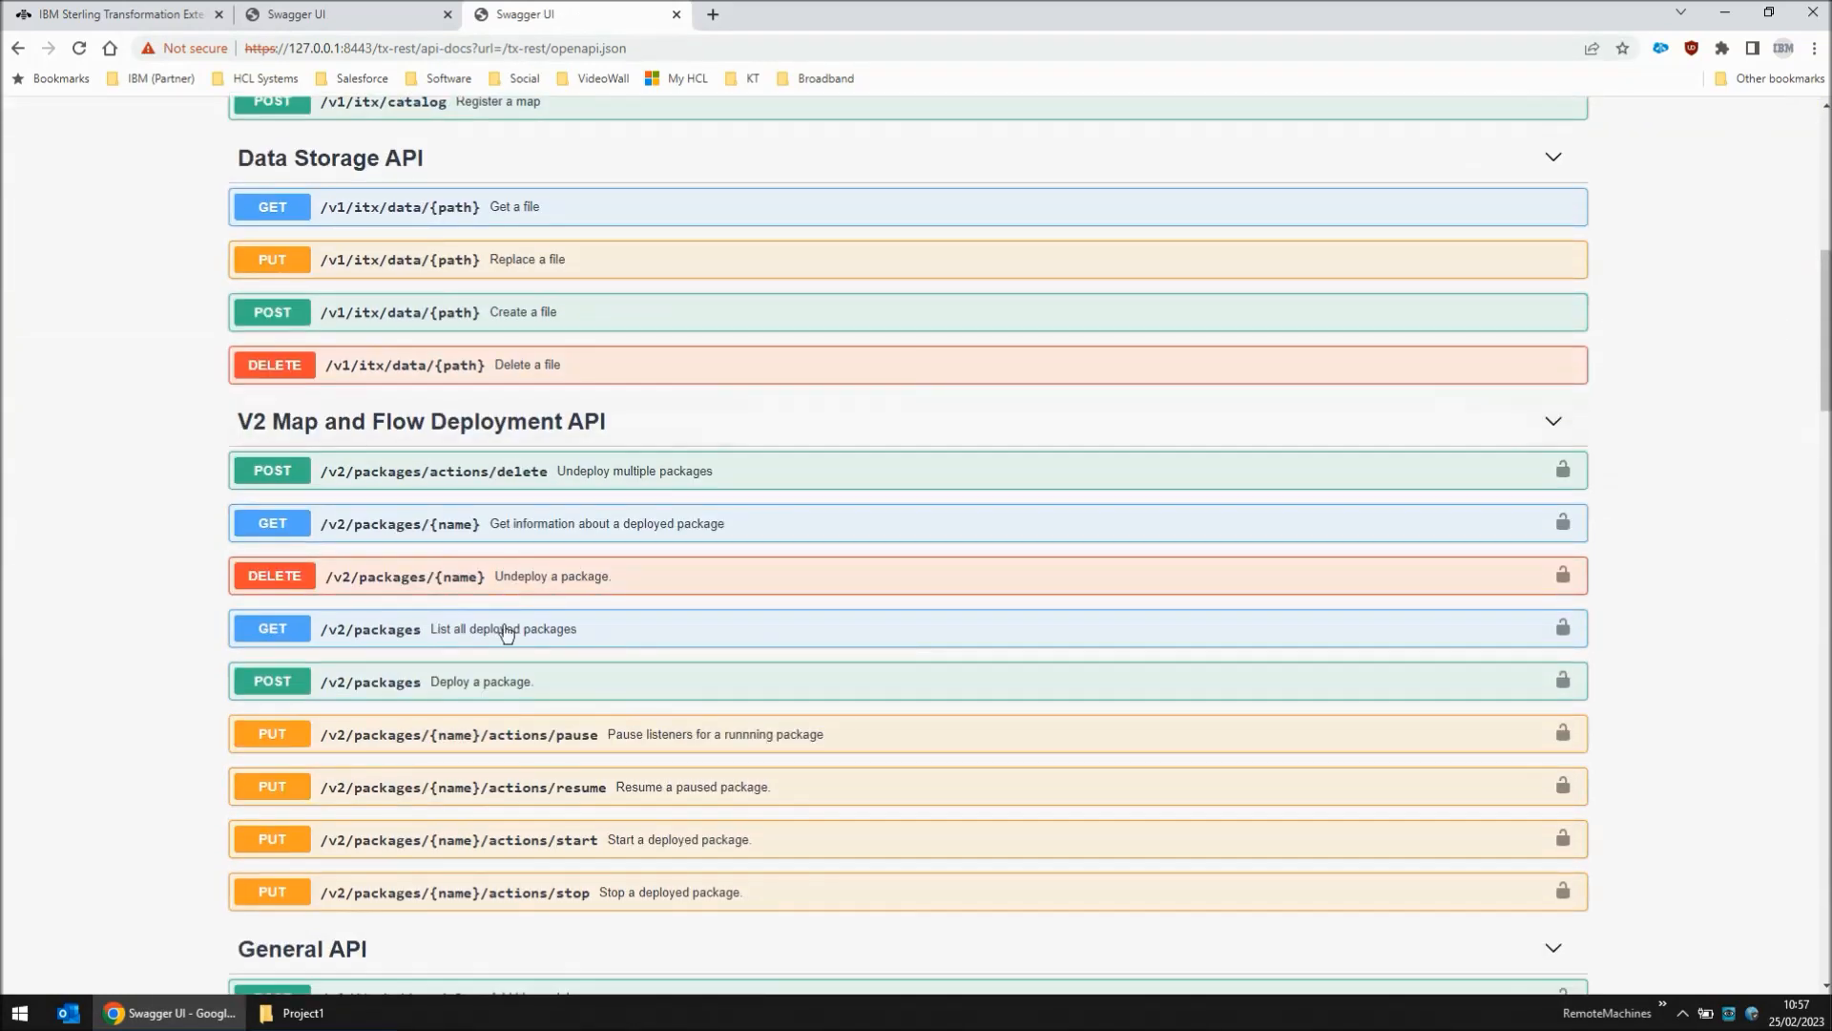
pyautogui.click(404, 638)
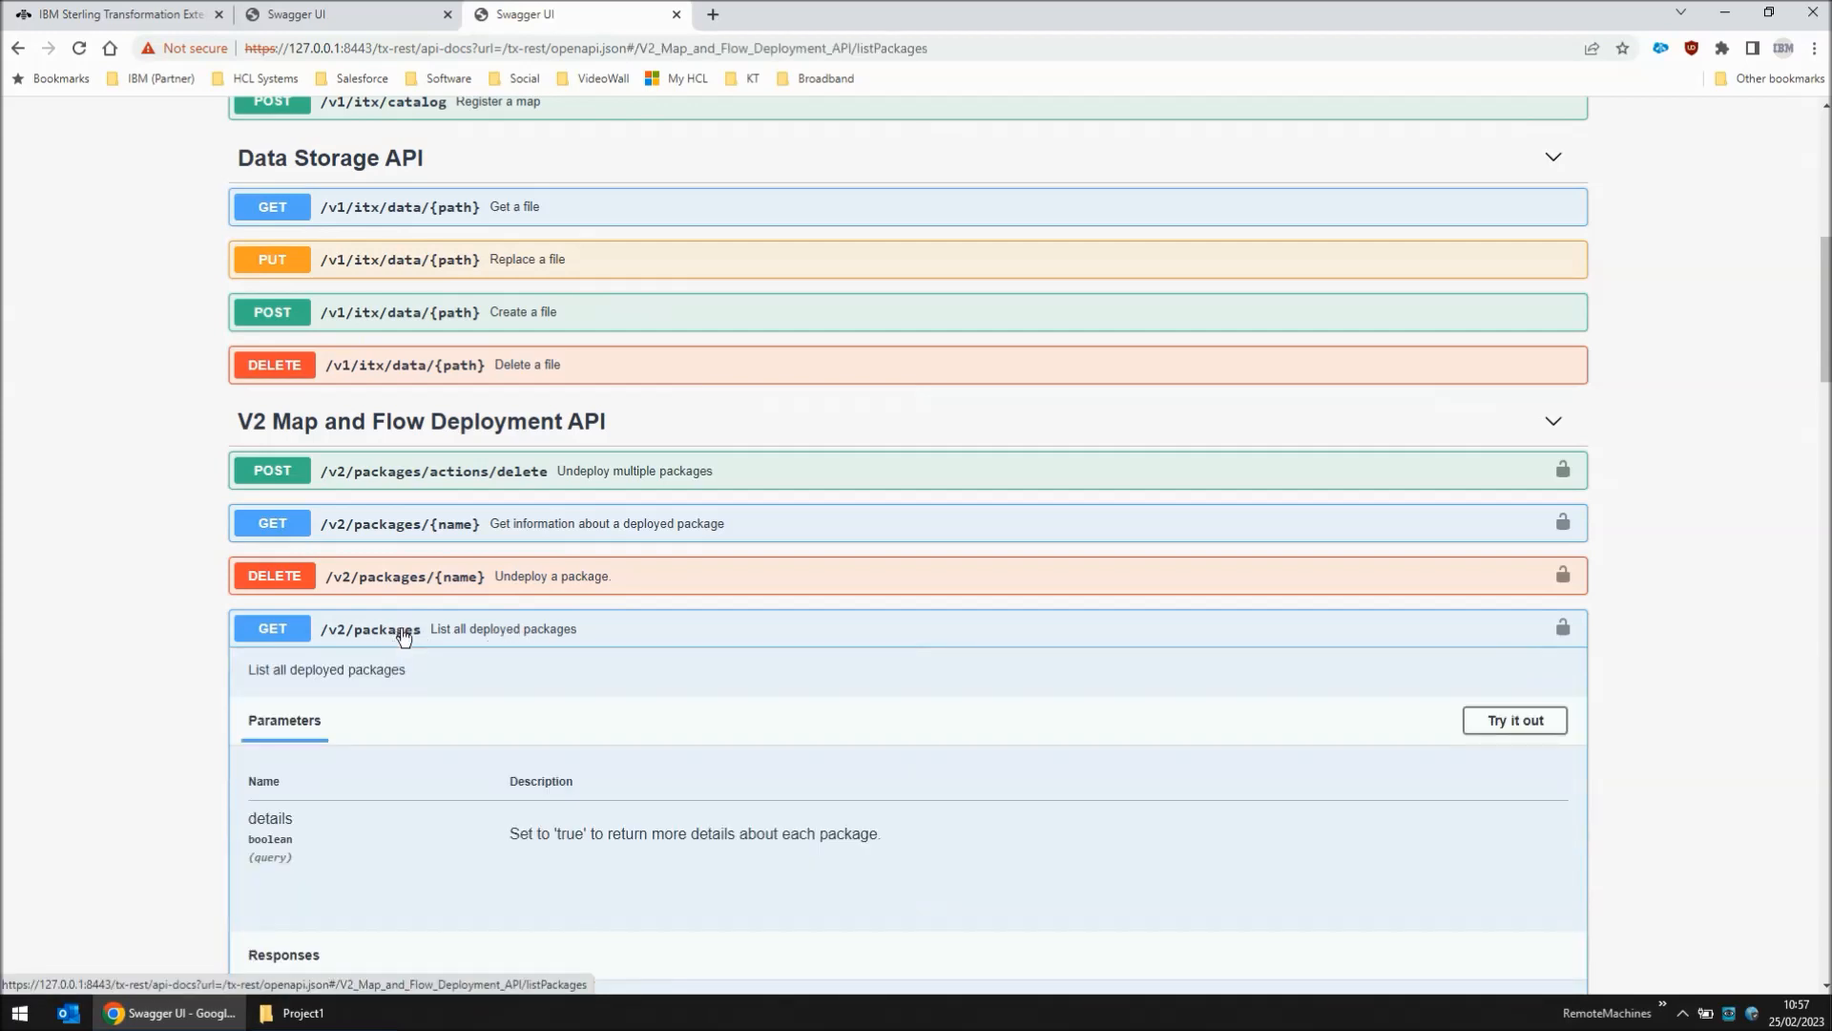
pyautogui.click(1508, 730)
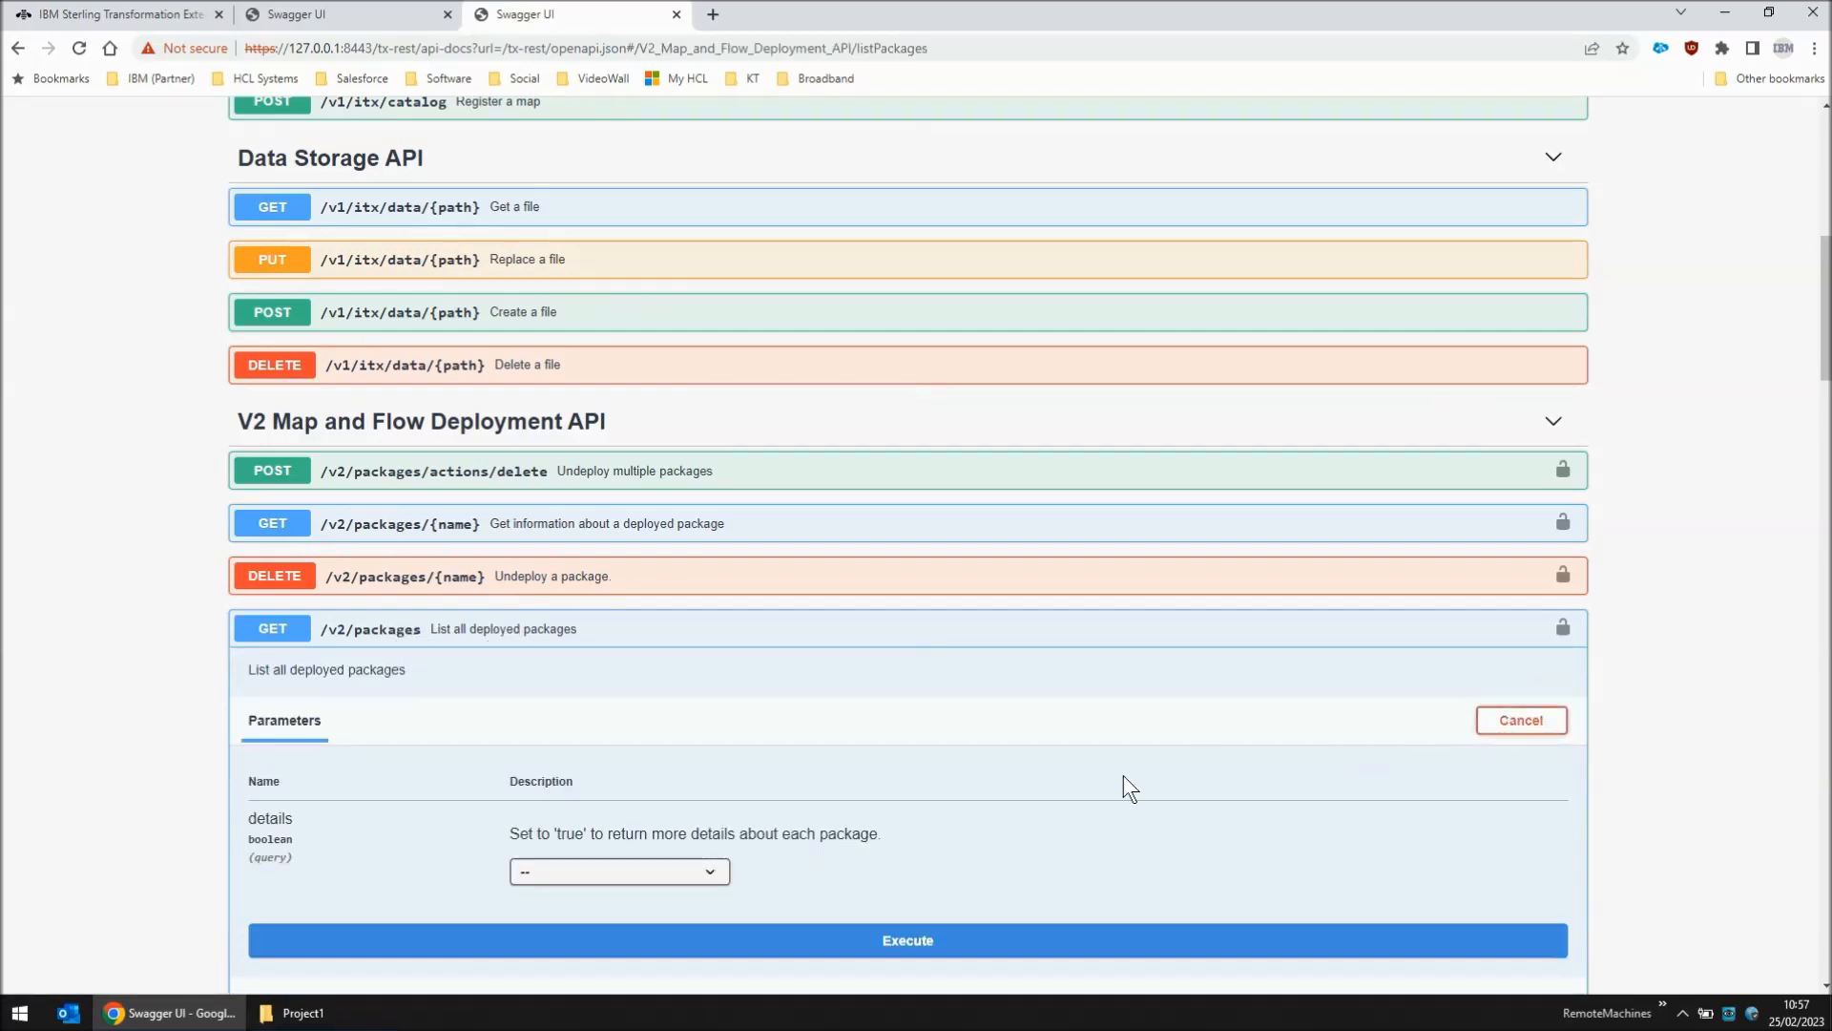
pyautogui.scroll(-4, 962, 782)
pyautogui.click(918, 563)
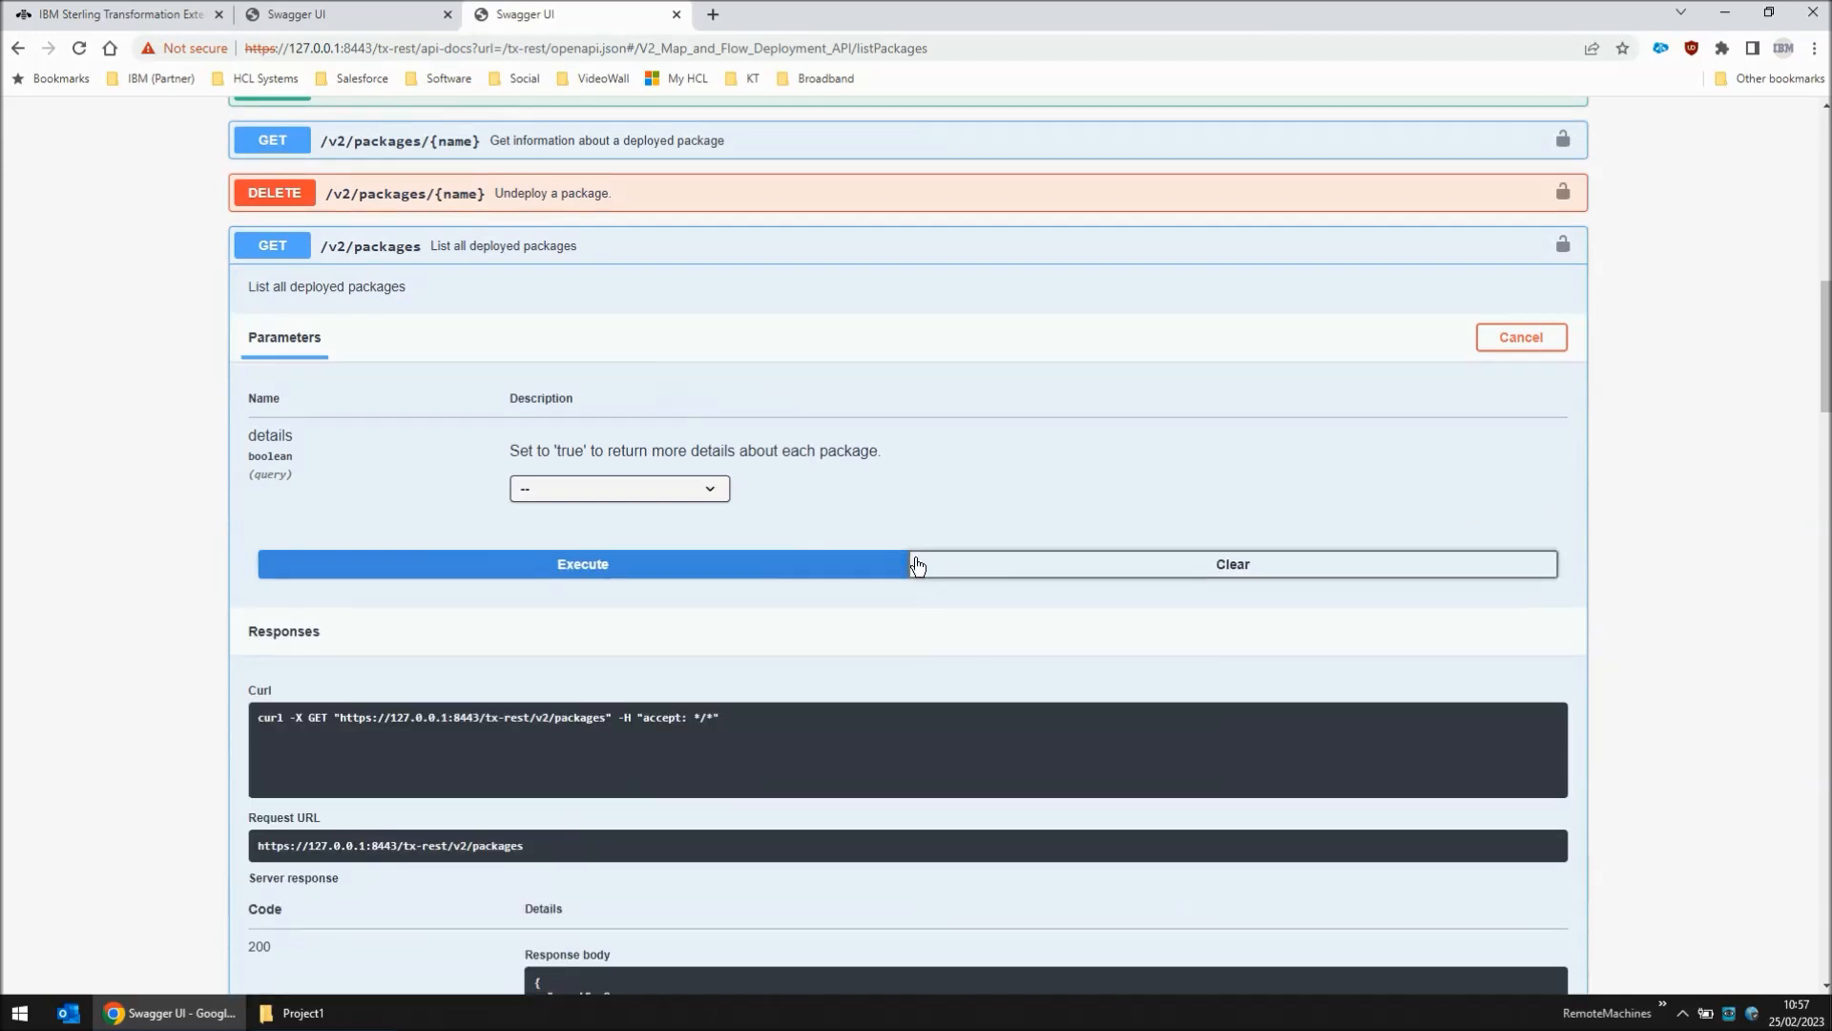
pyautogui.scroll(-3, 937, 659)
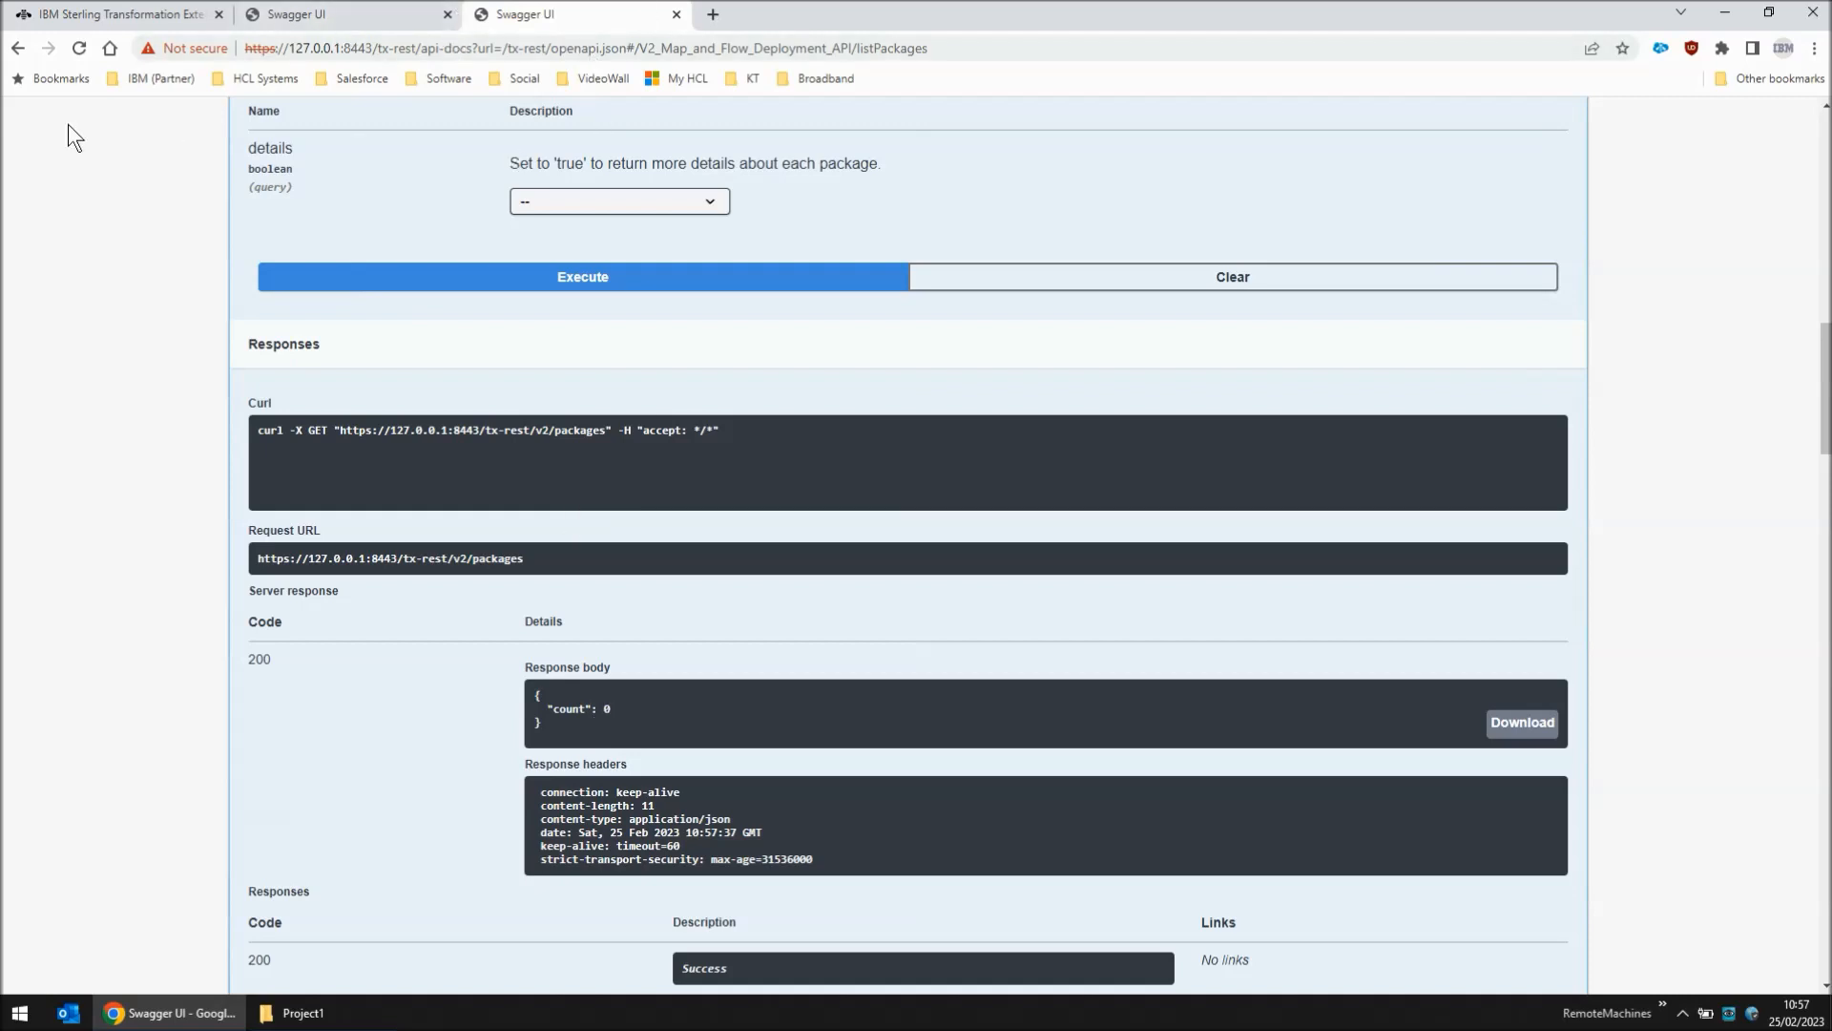
# - Return to the Transformation Extender deployment and open the folder c:\Project1\Input in File Explorer to check its contents
pyautogui.click(122, 16)
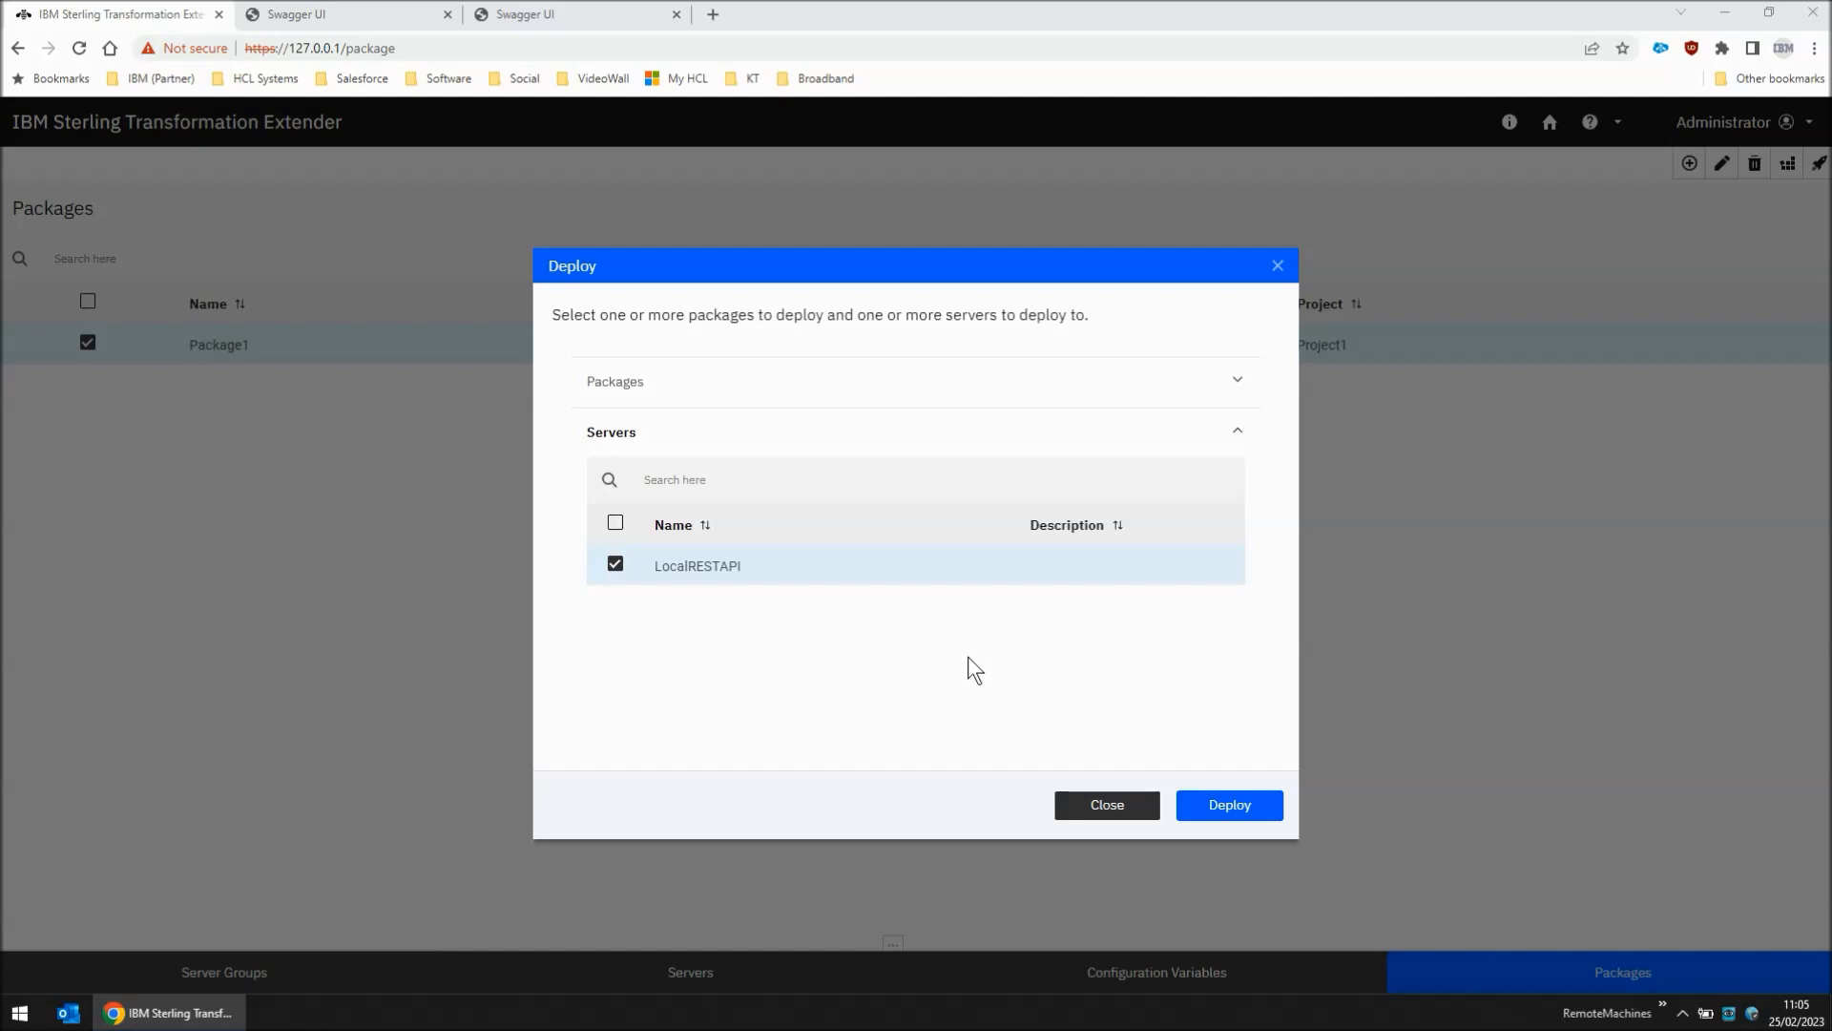
pyautogui.press('super+r')
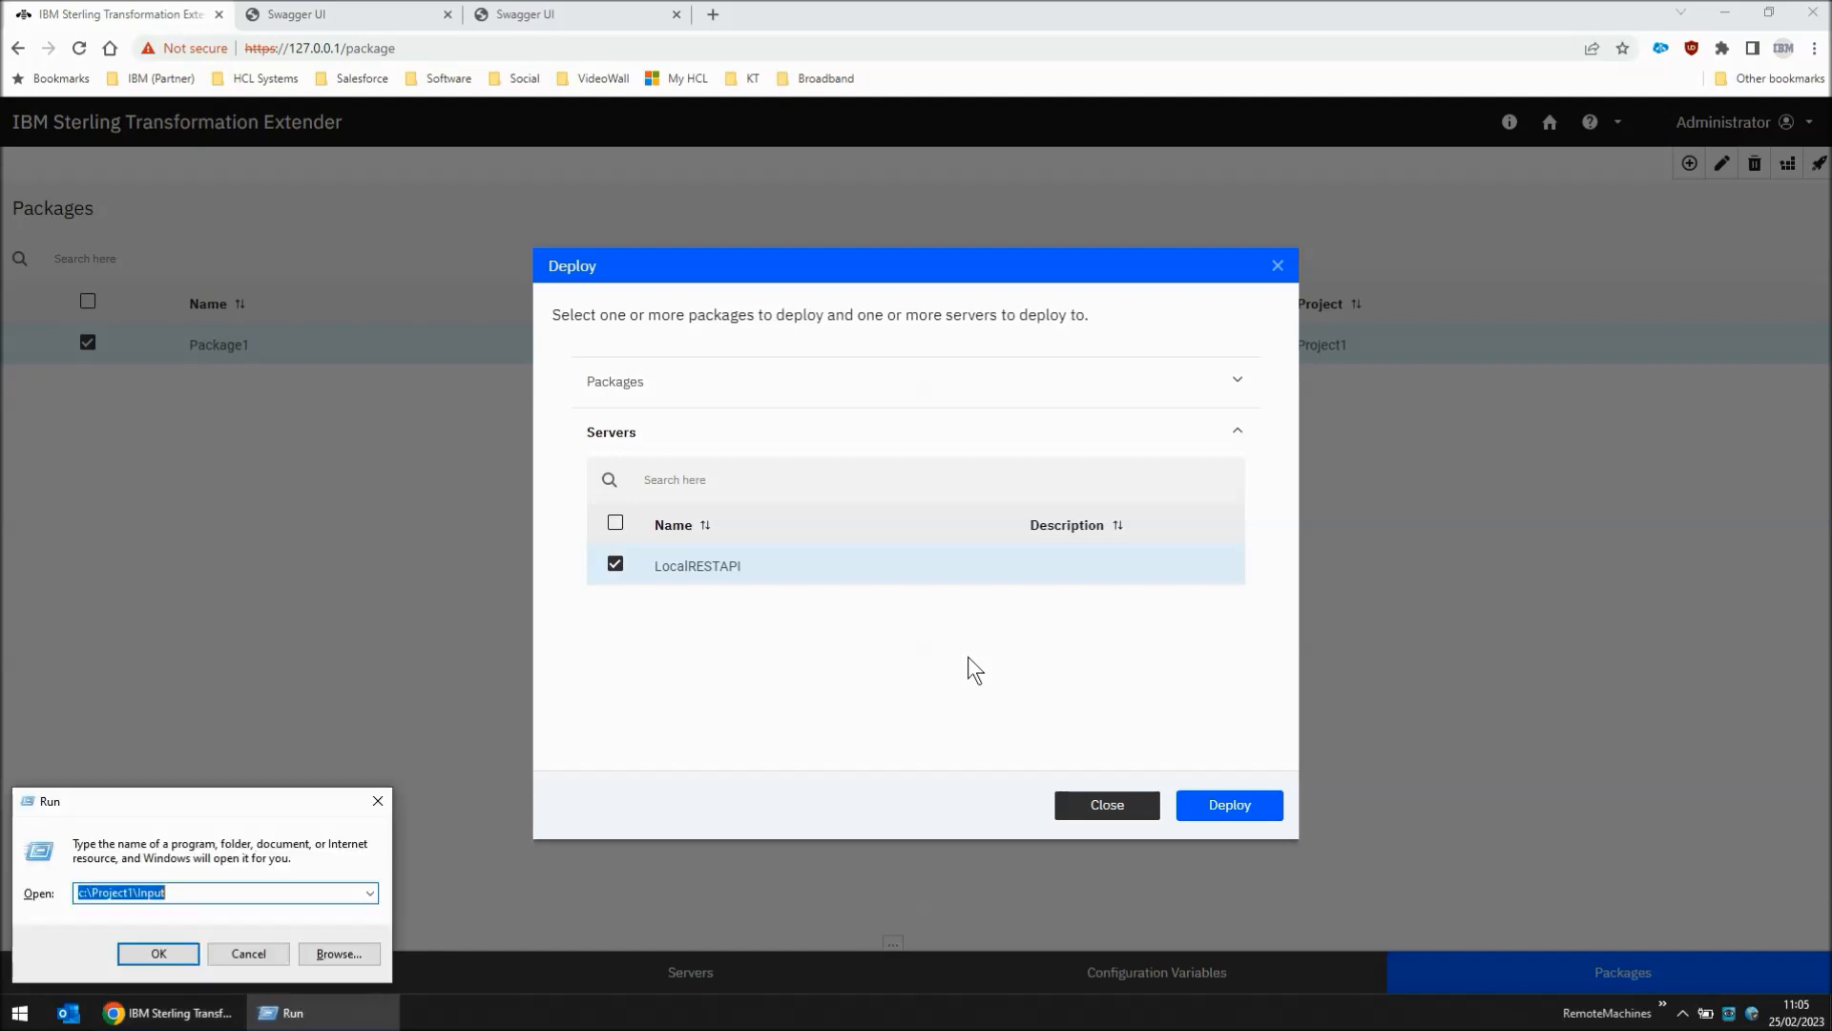
pyautogui.press('Return')
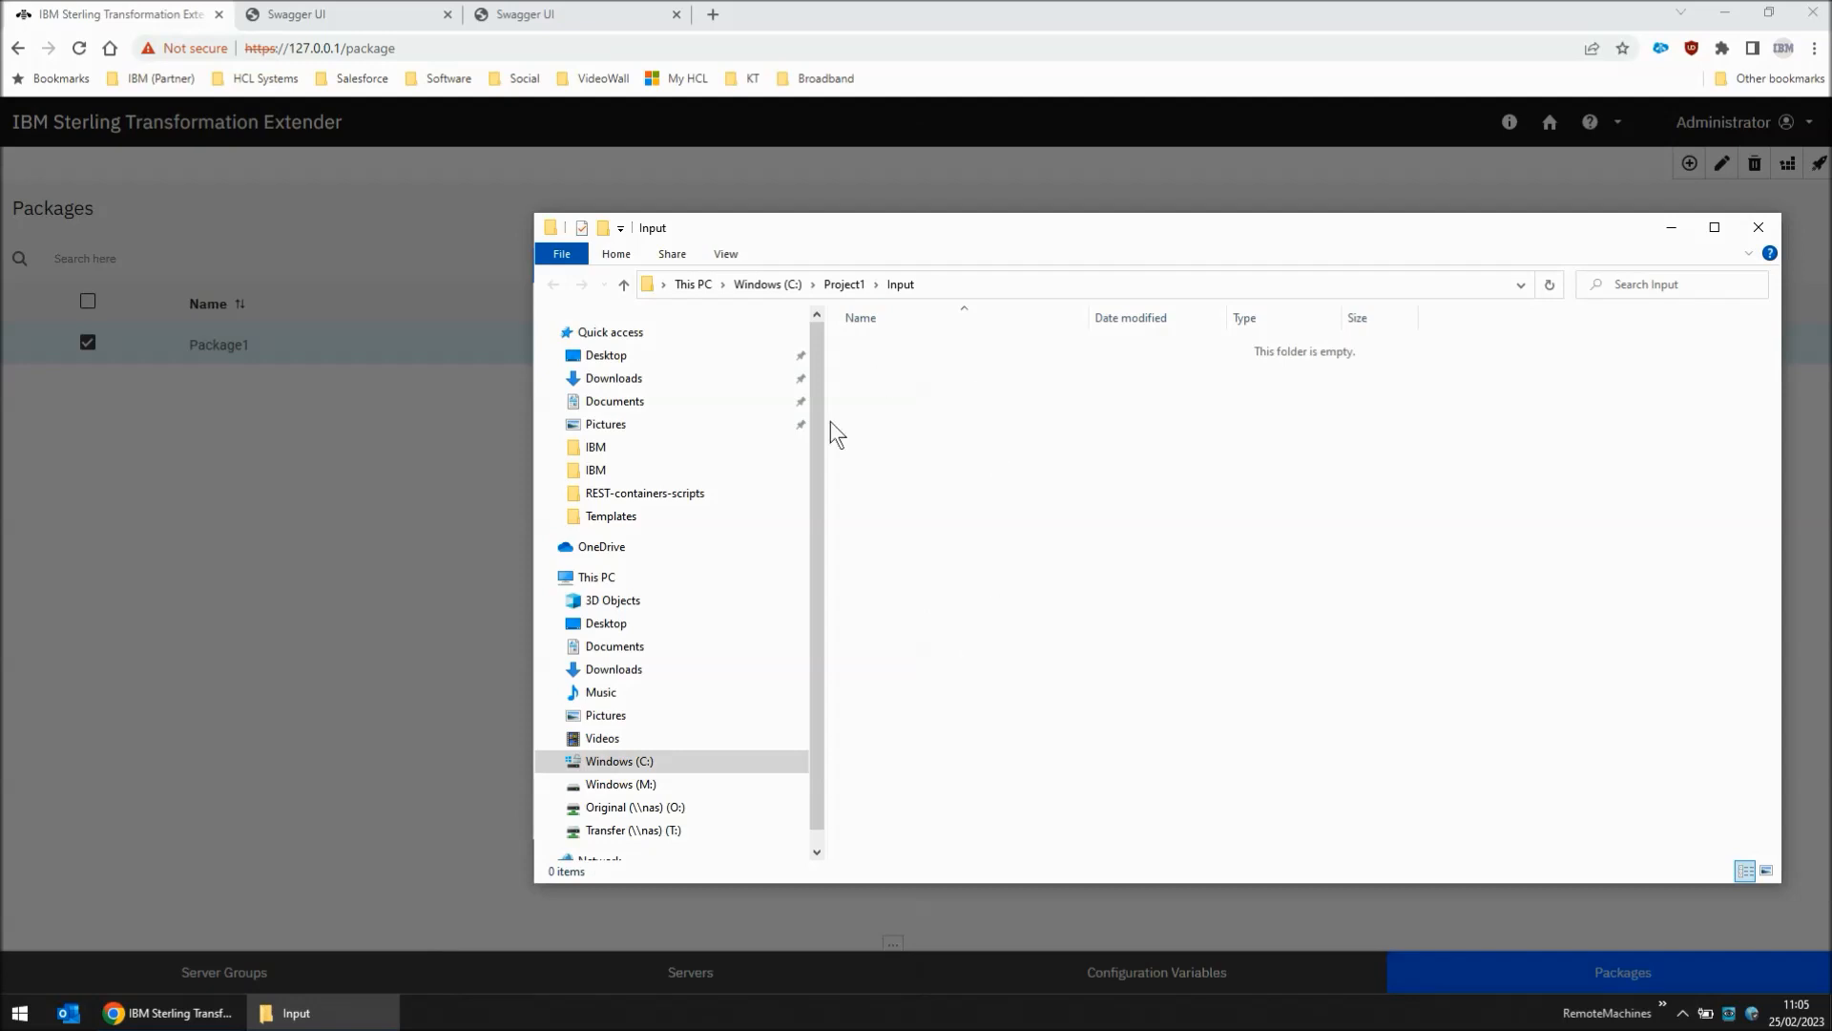
# - Switch back to Chrome, deploy Package1 to LocalRESTAPI and close the deployment dialog
pyautogui.click(167, 1013)
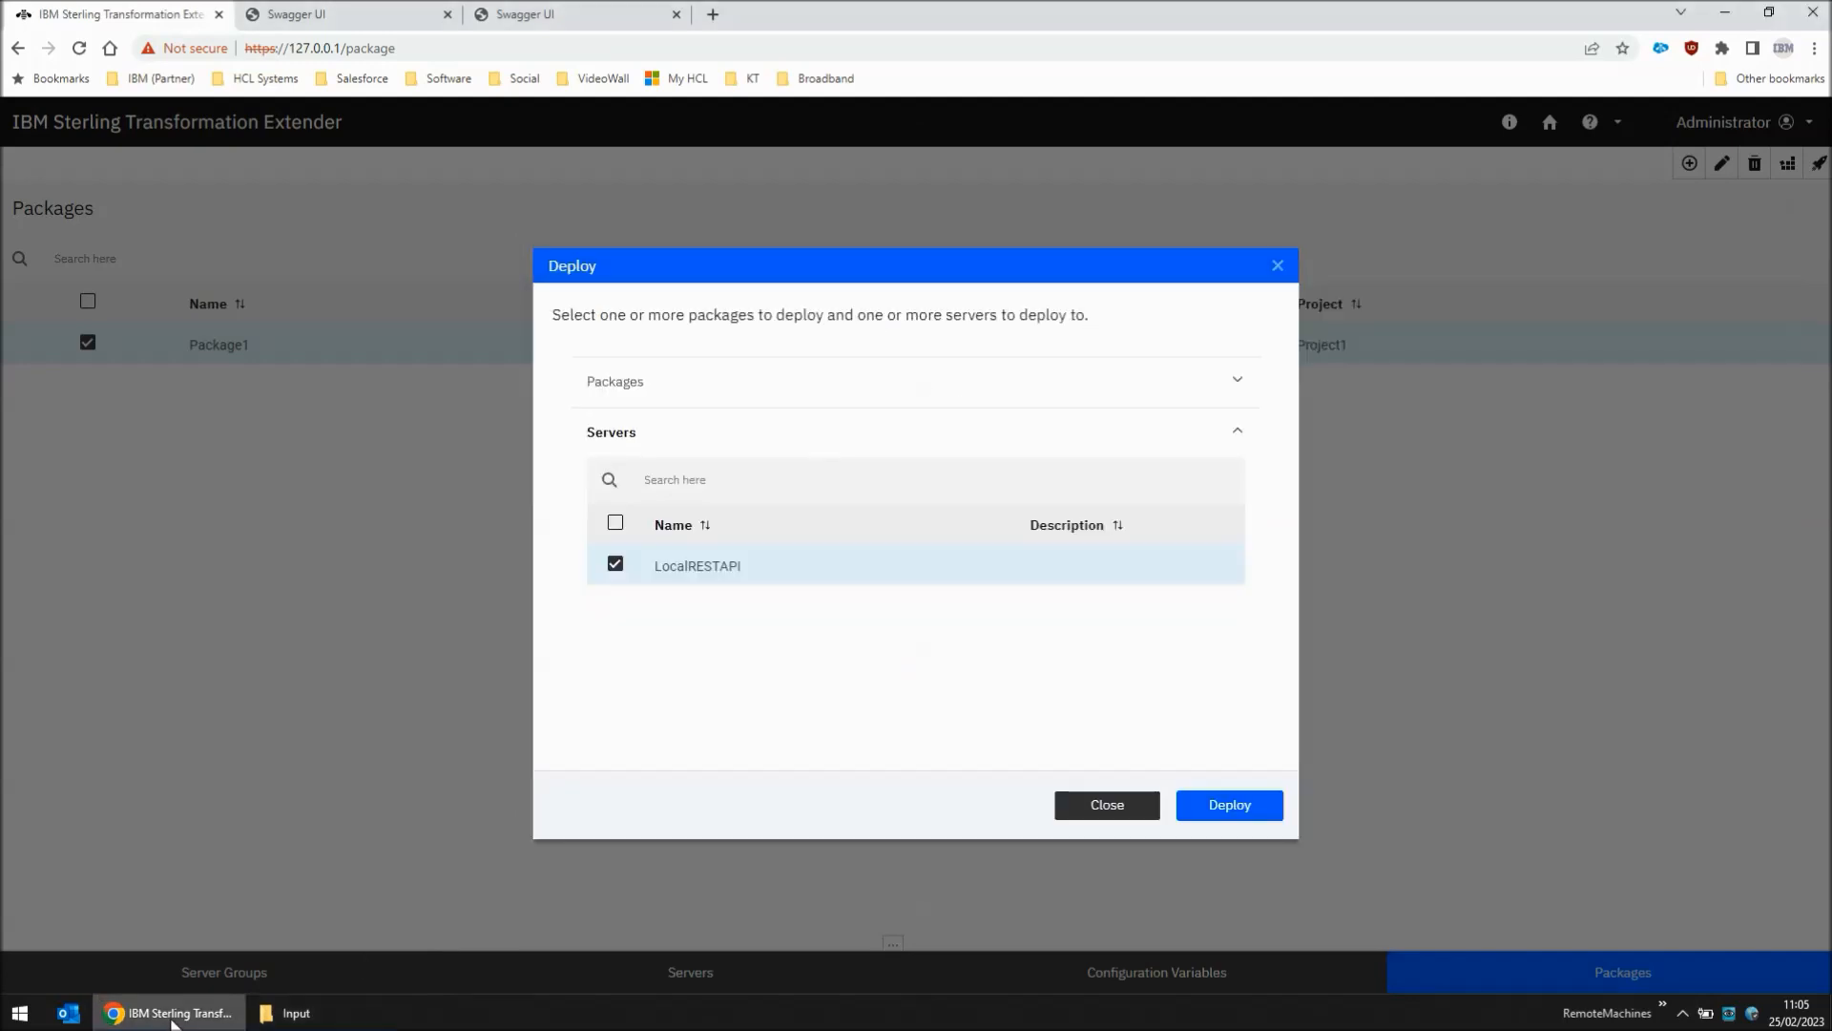
pyautogui.click(1237, 807)
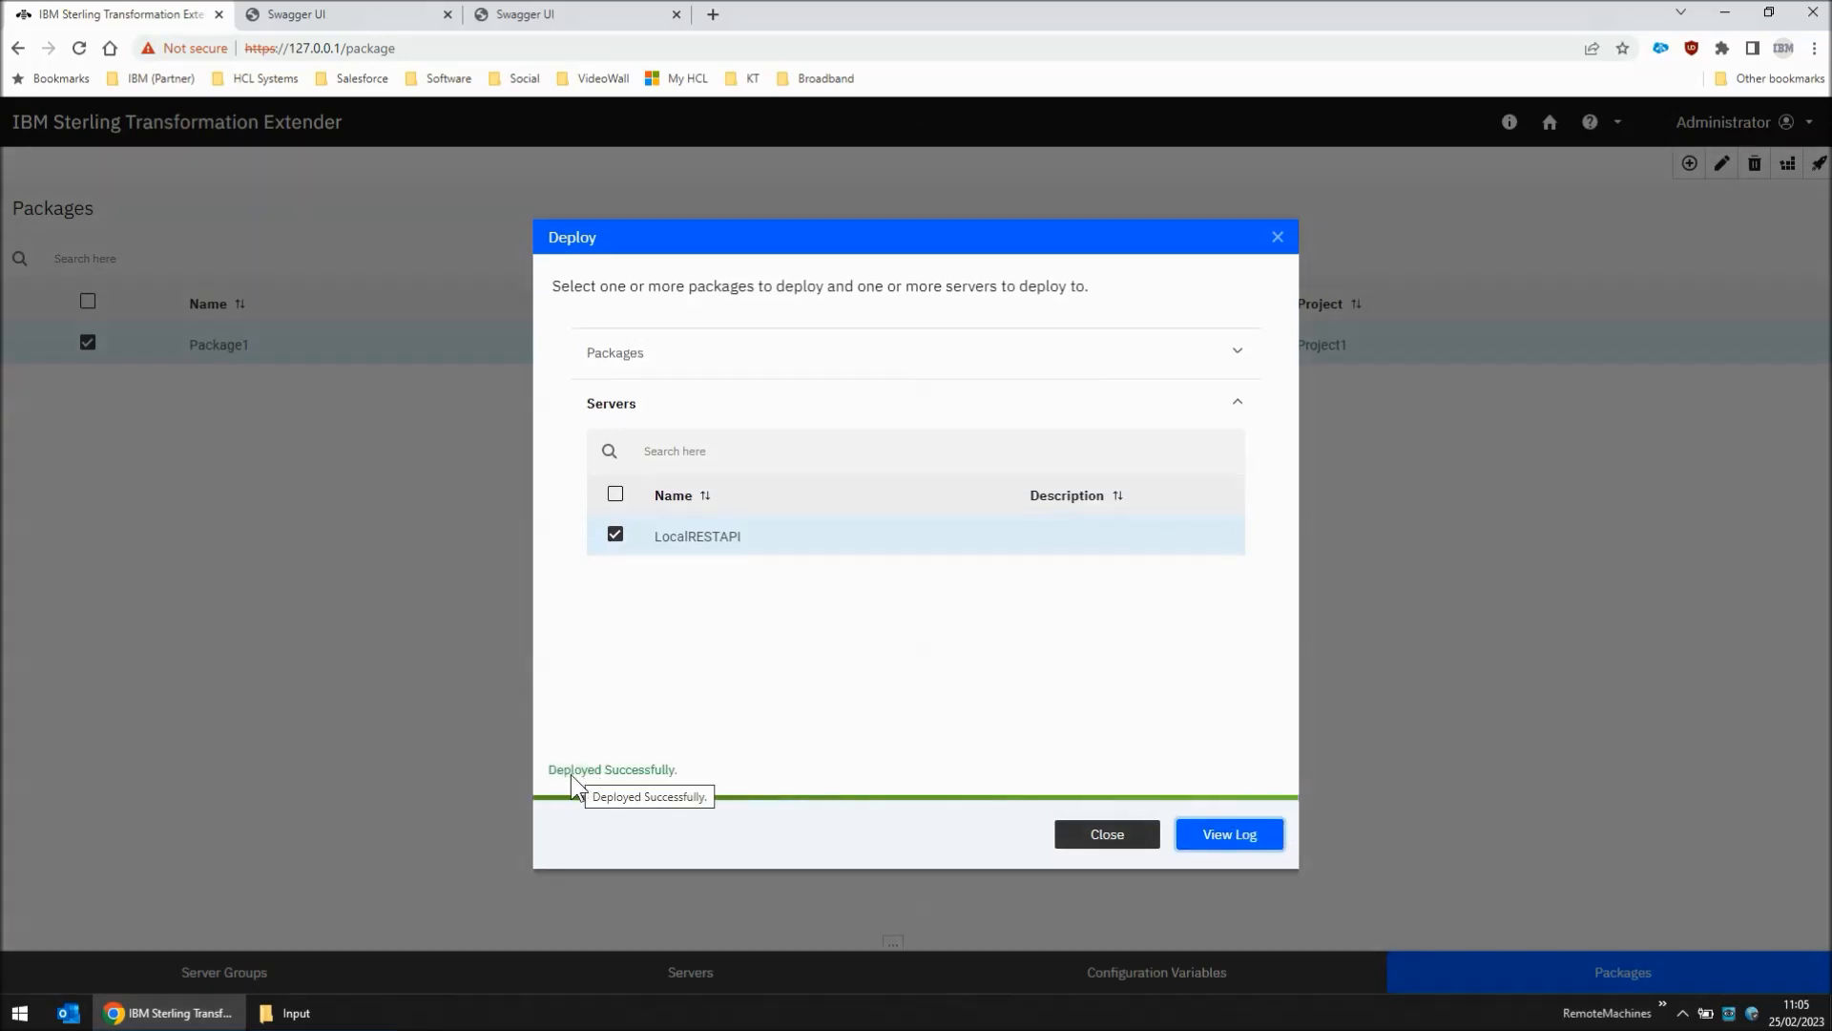
pyautogui.click(1098, 834)
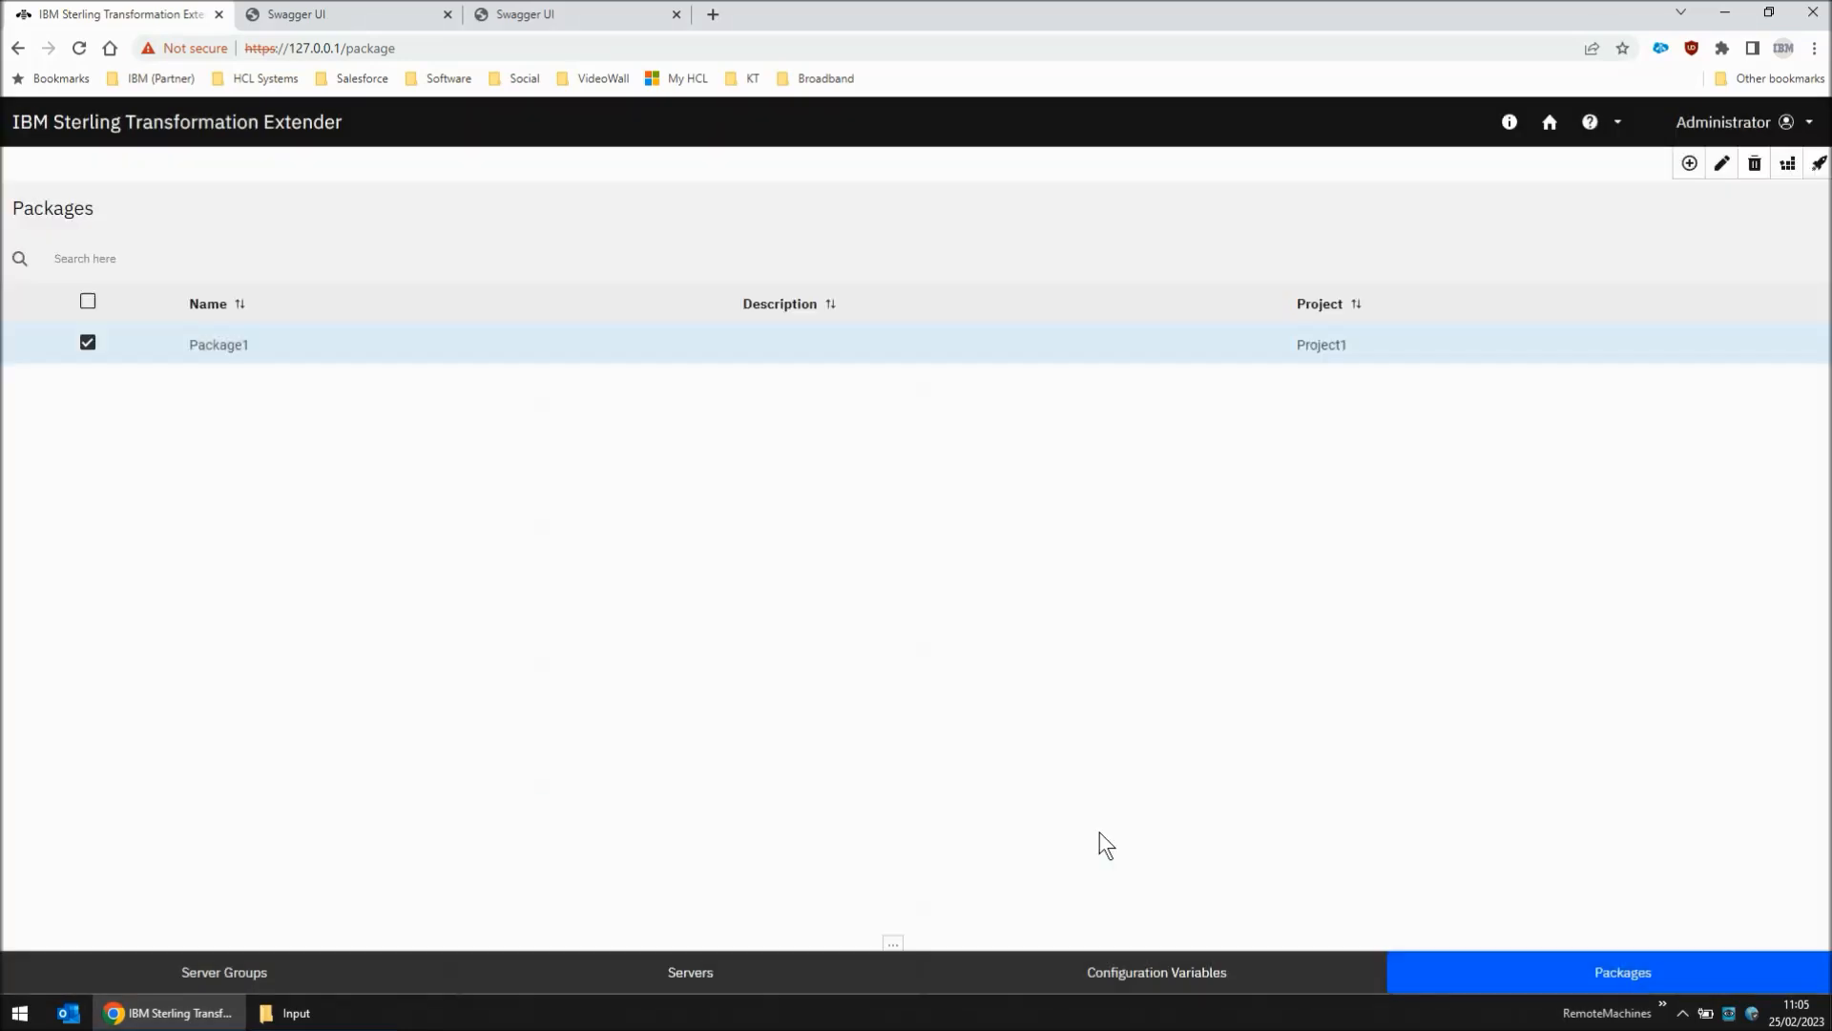
# - Reload the /tx-rest/v2/docs endpoints page and execute the GET /v2/packages request again to check the deployed package's state
pyautogui.click(321, 19)
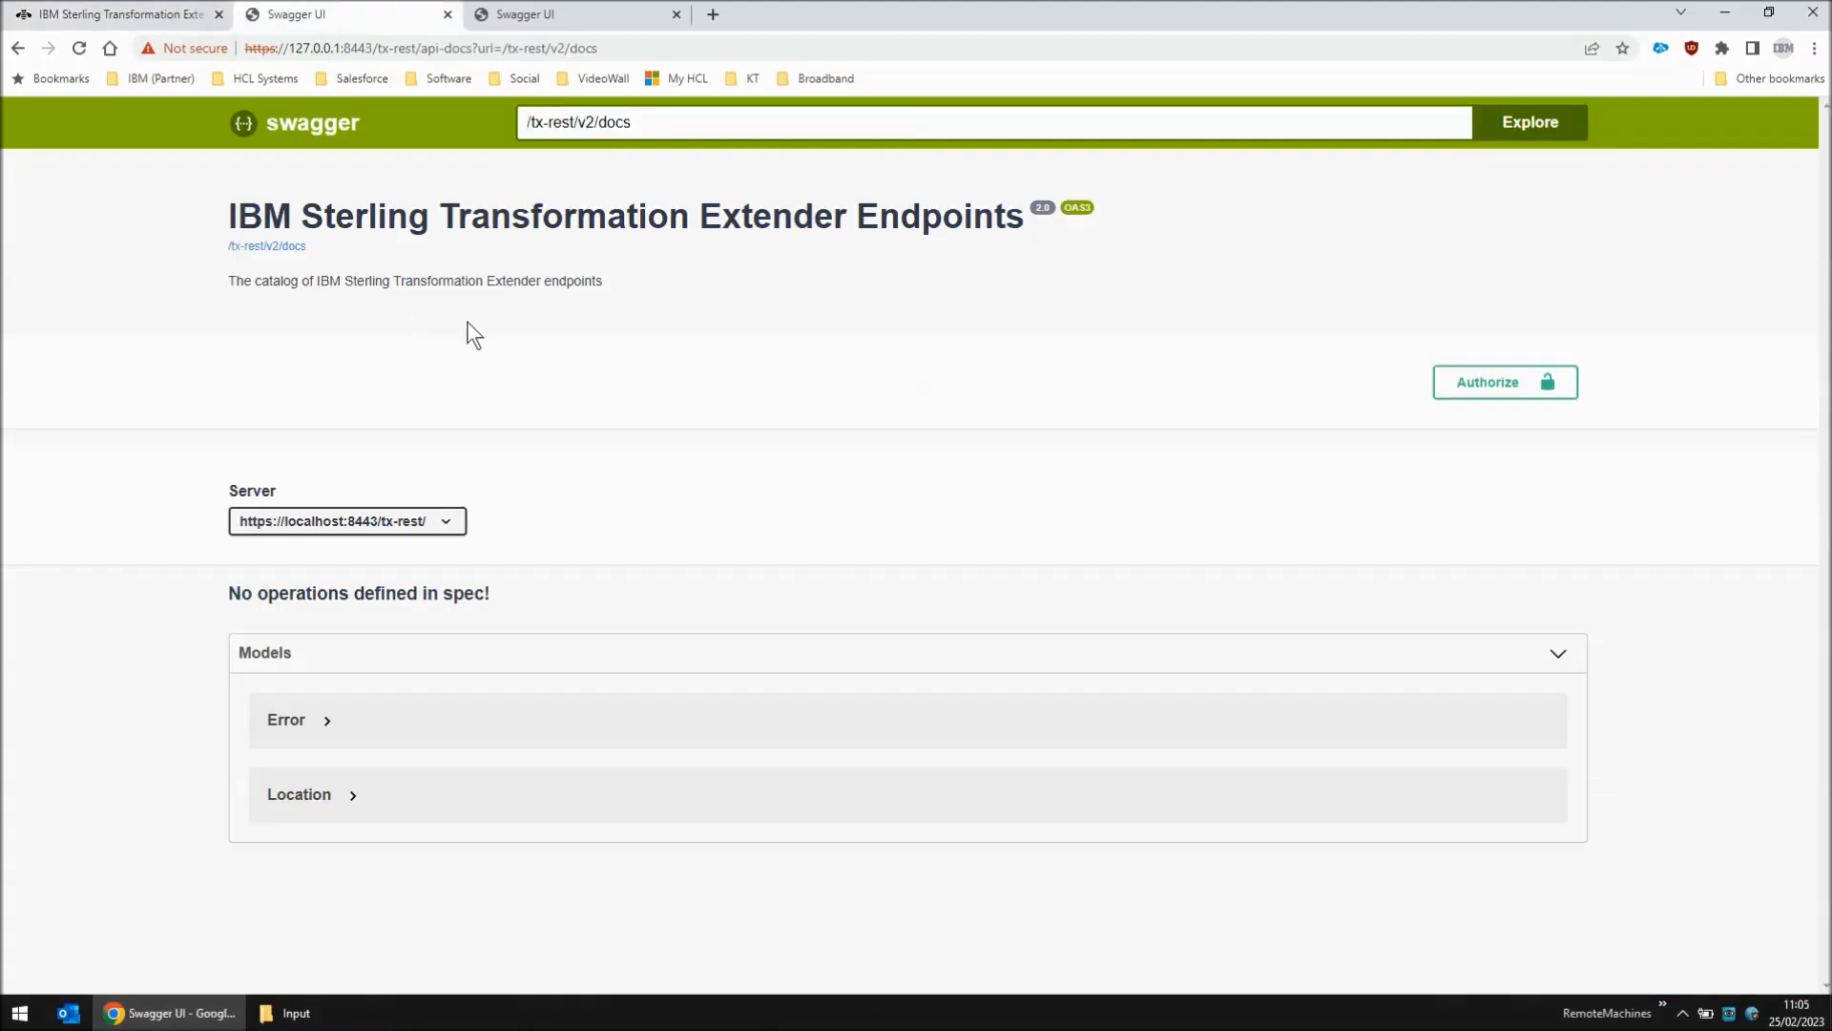
pyautogui.press('F5')
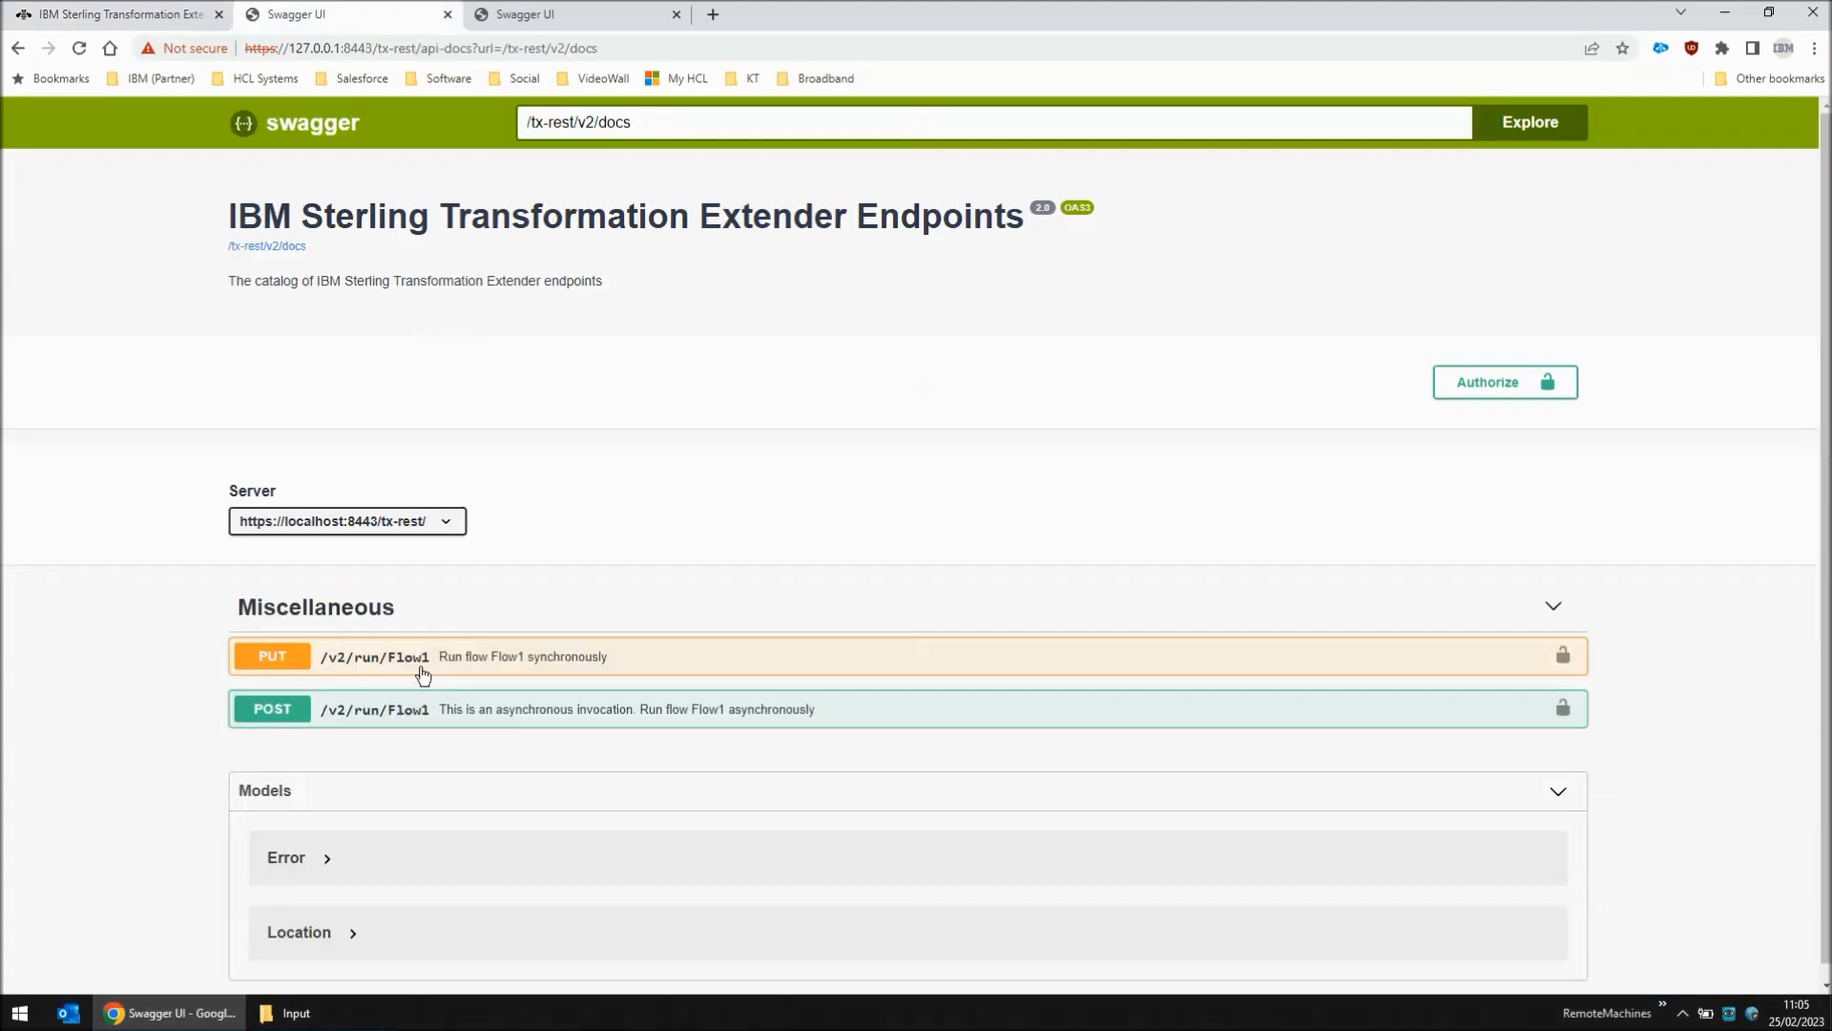
pyautogui.click(582, 20)
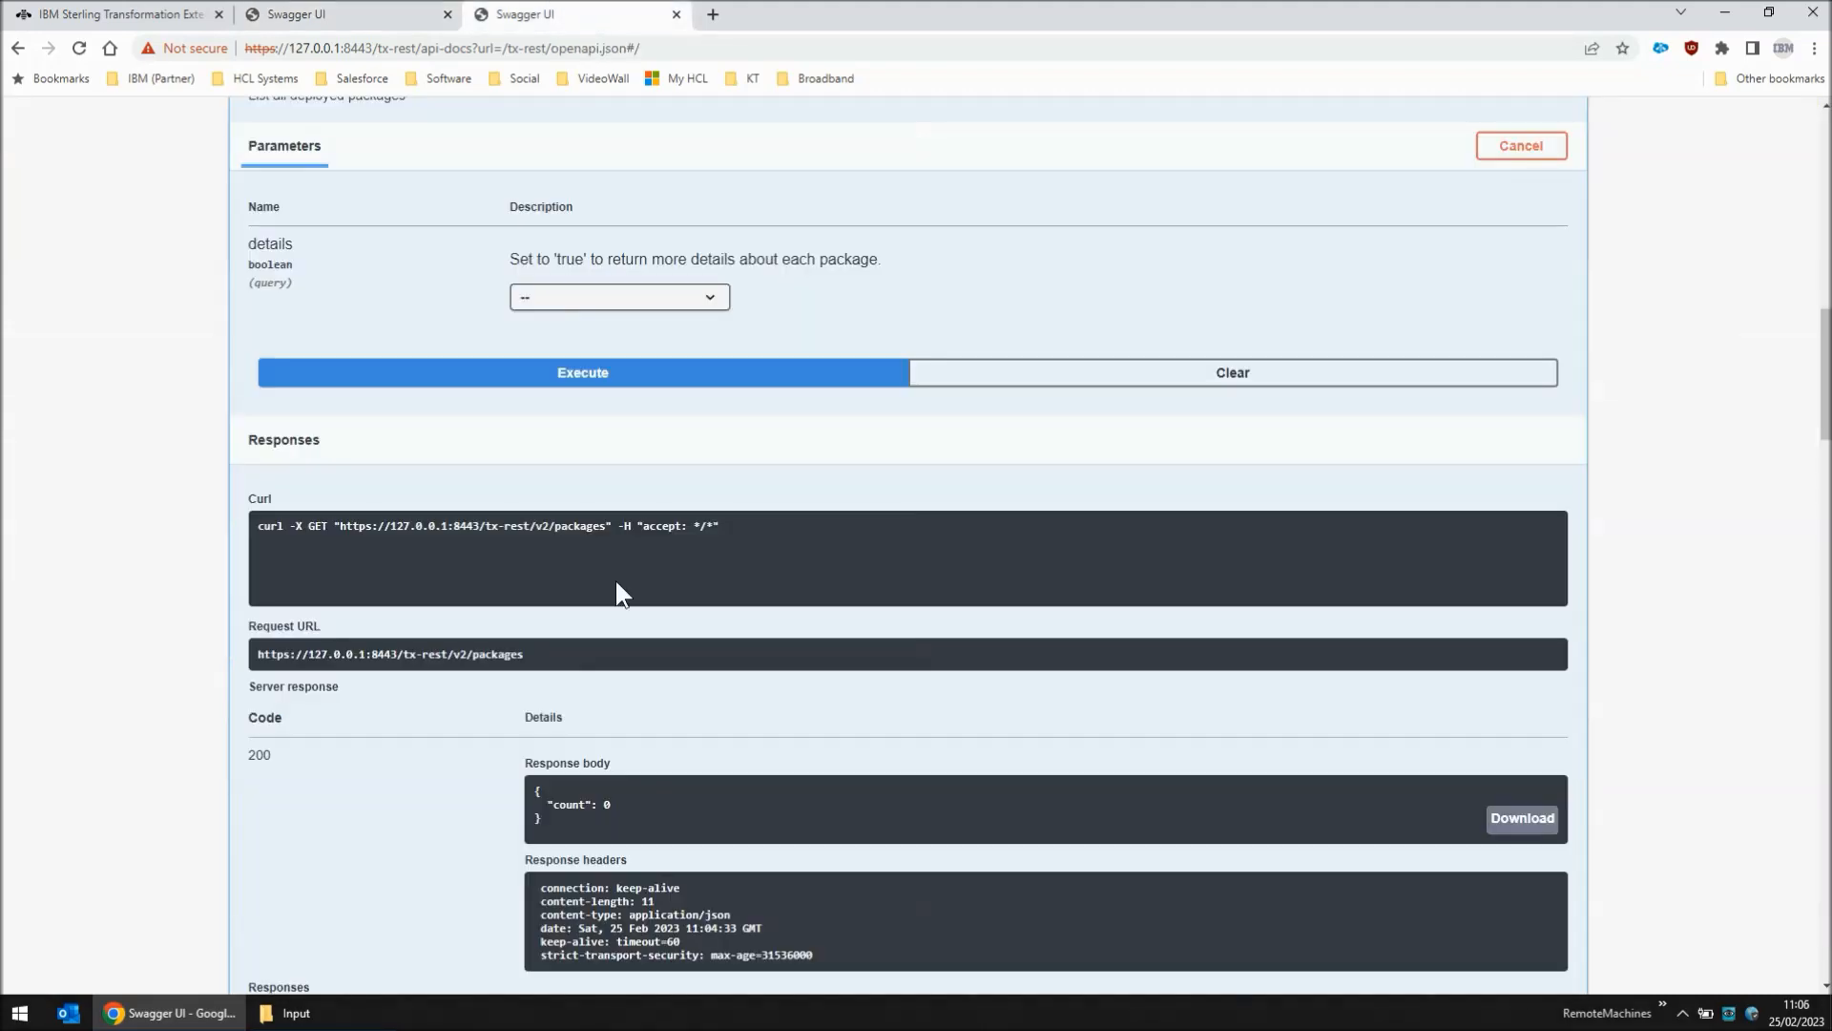
pyautogui.click(616, 378)
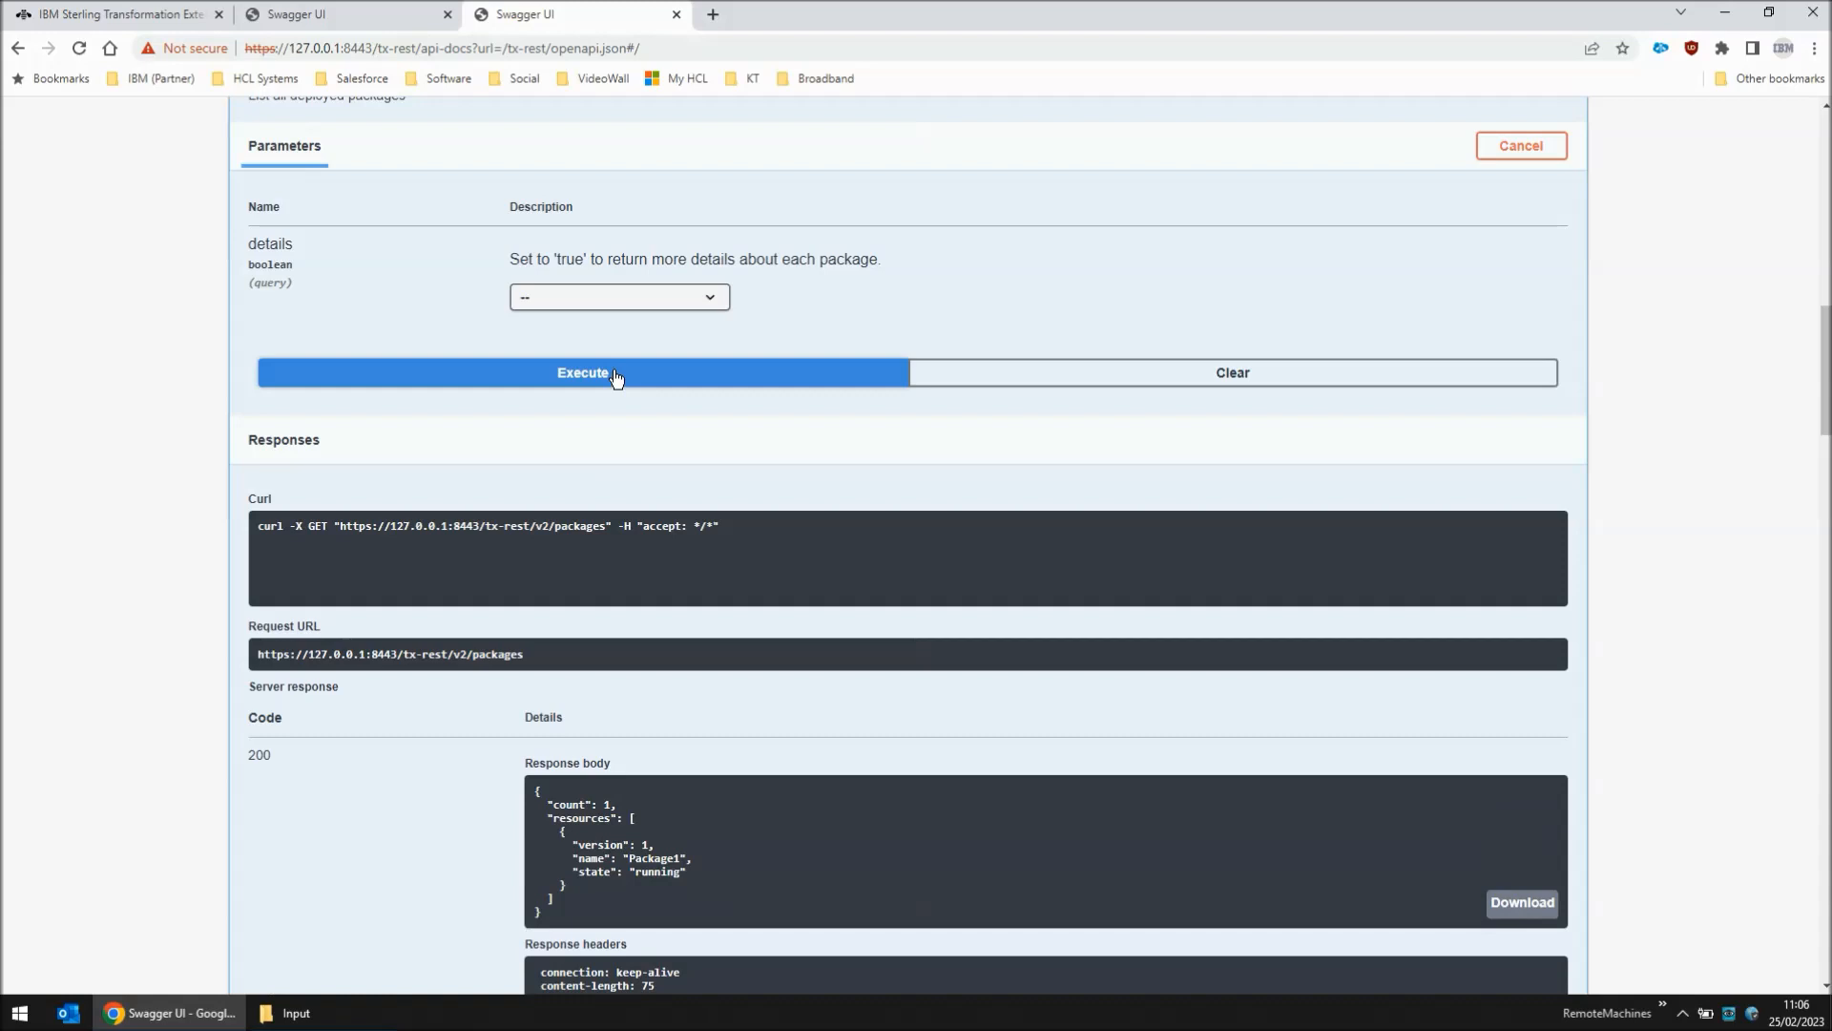
pyautogui.scroll(2, 616, 378)
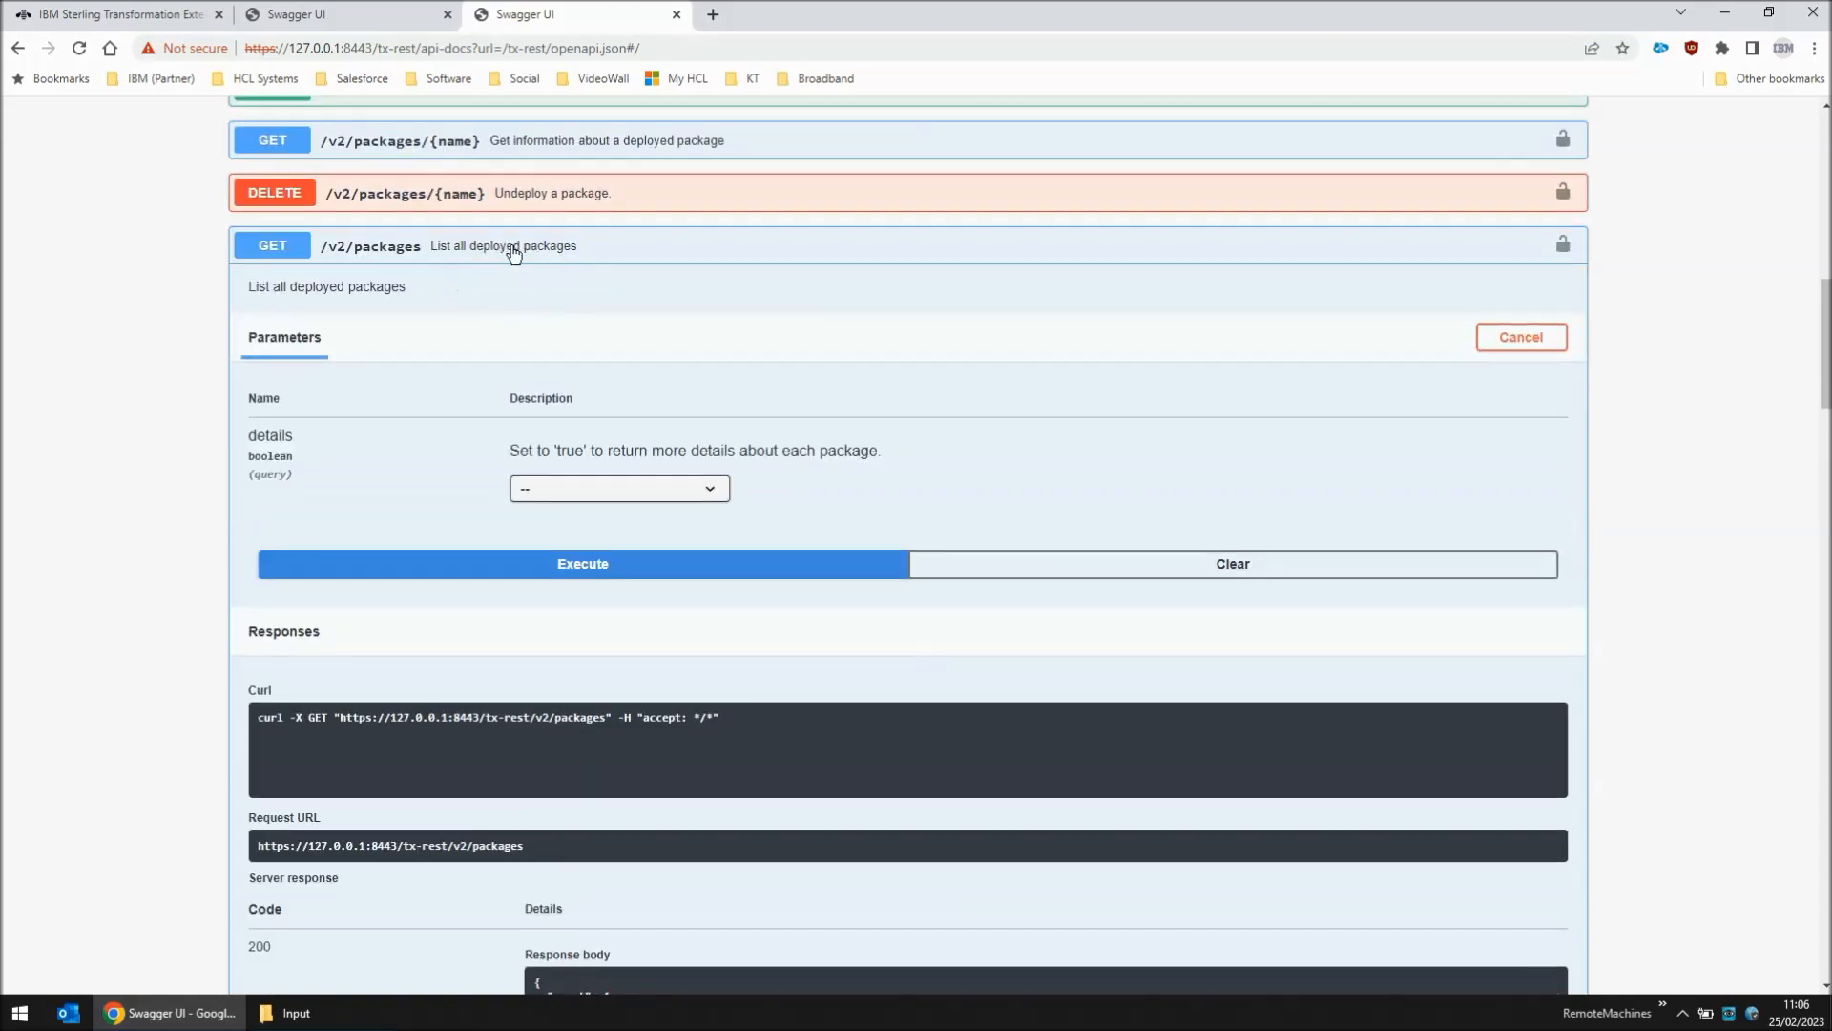
pyautogui.scroll(-1, 643, 432)
pyautogui.scroll(-3, 663, 638)
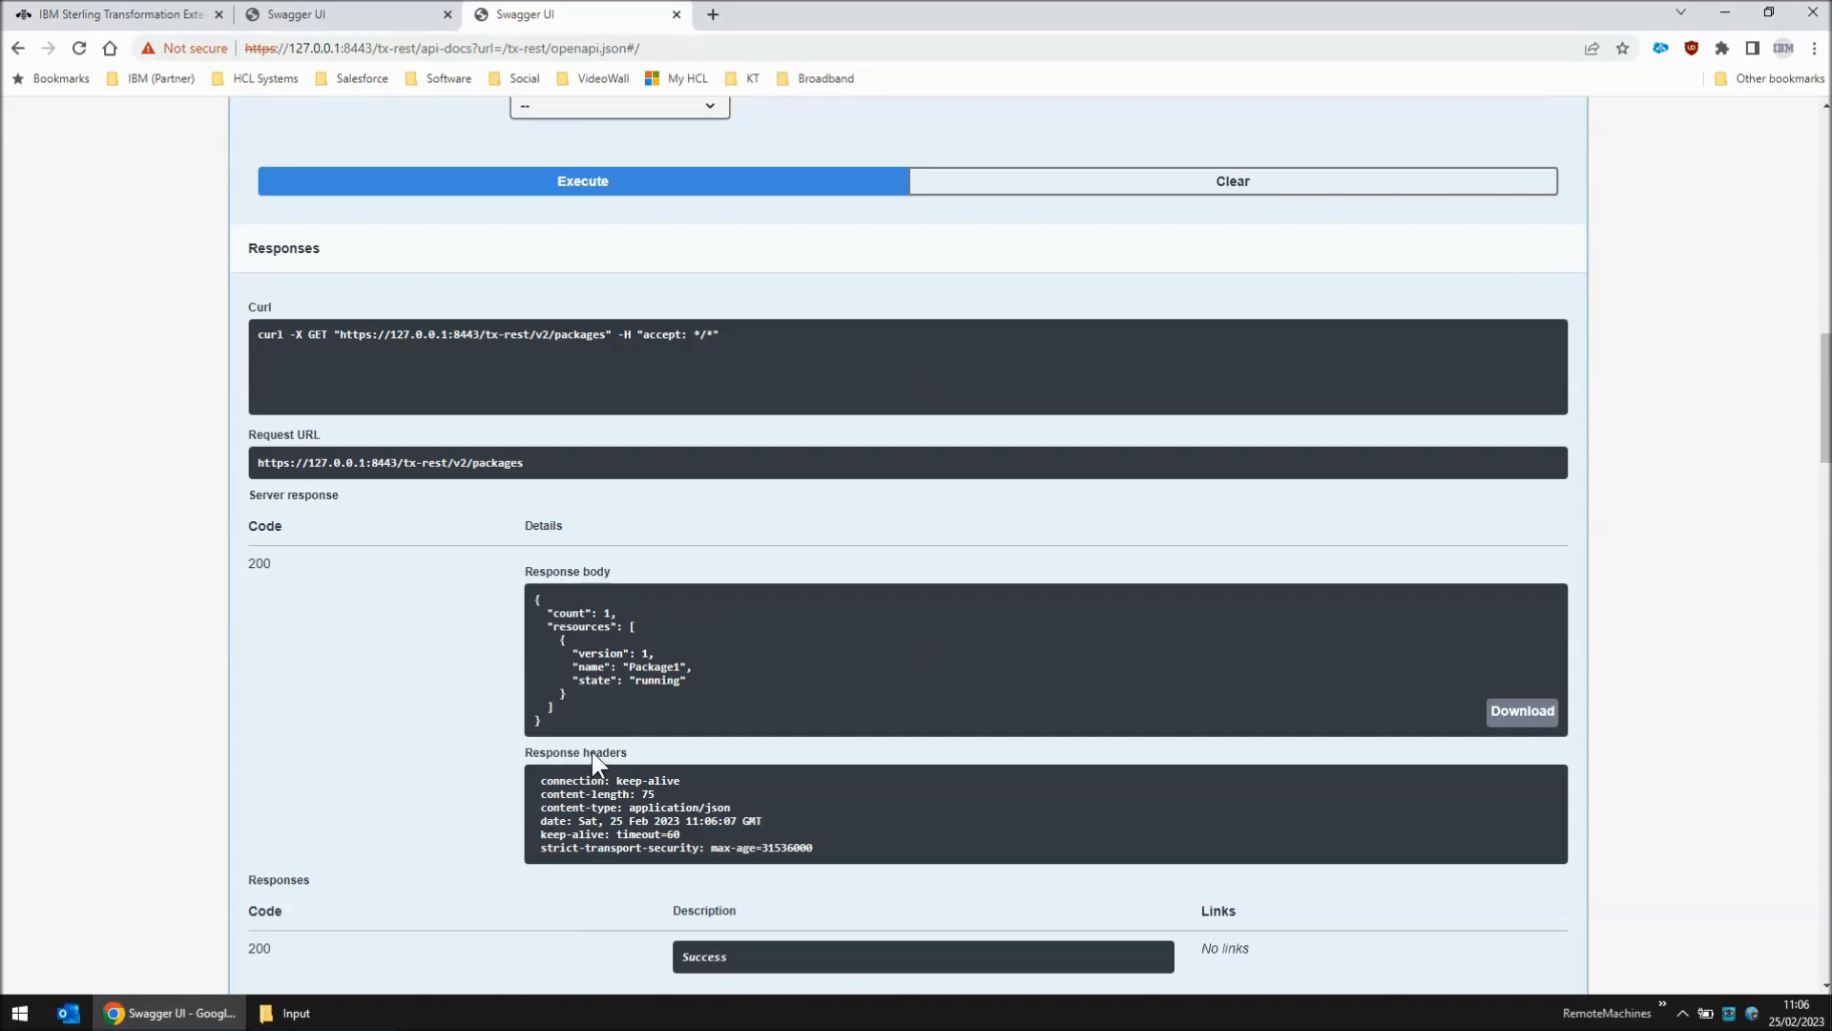
# - Go from the Input folder in File Explorer up to Project1, open a command prompt there and enter echo stuff > Input\Input2.txt without running it
pyautogui.click(346, 1010)
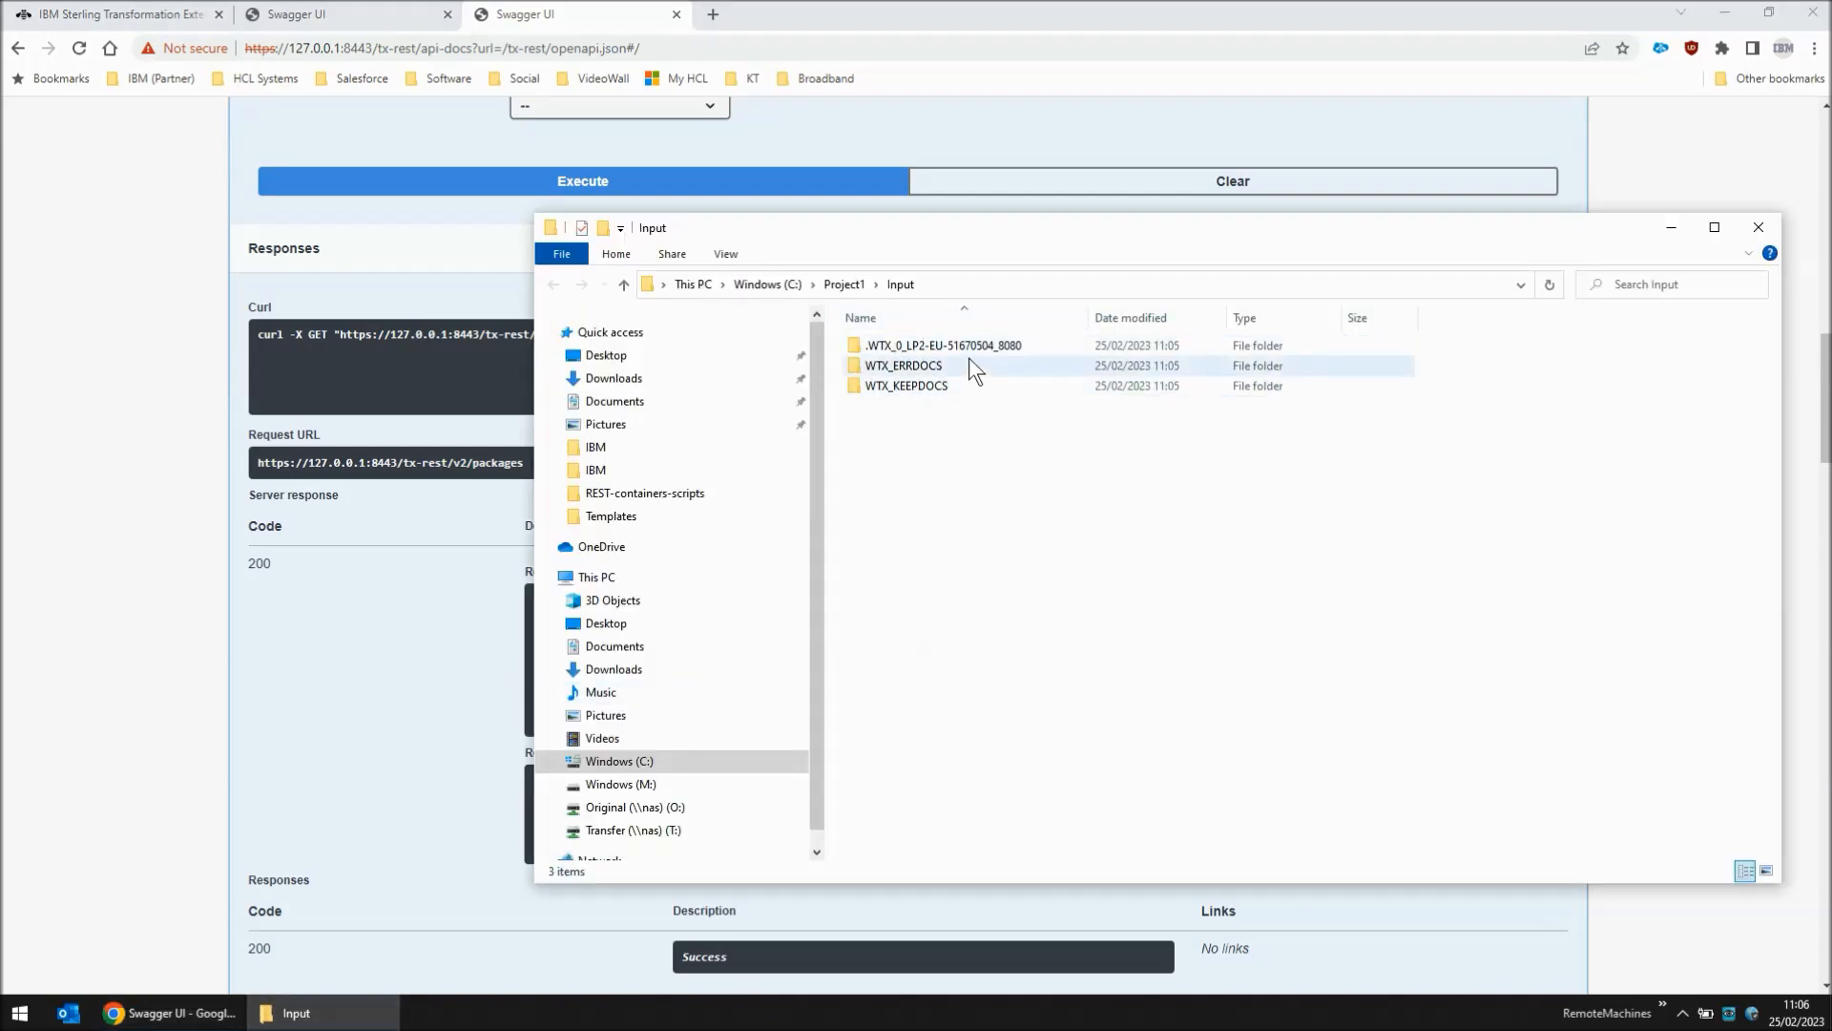
pyautogui.moveTo(952, 357)
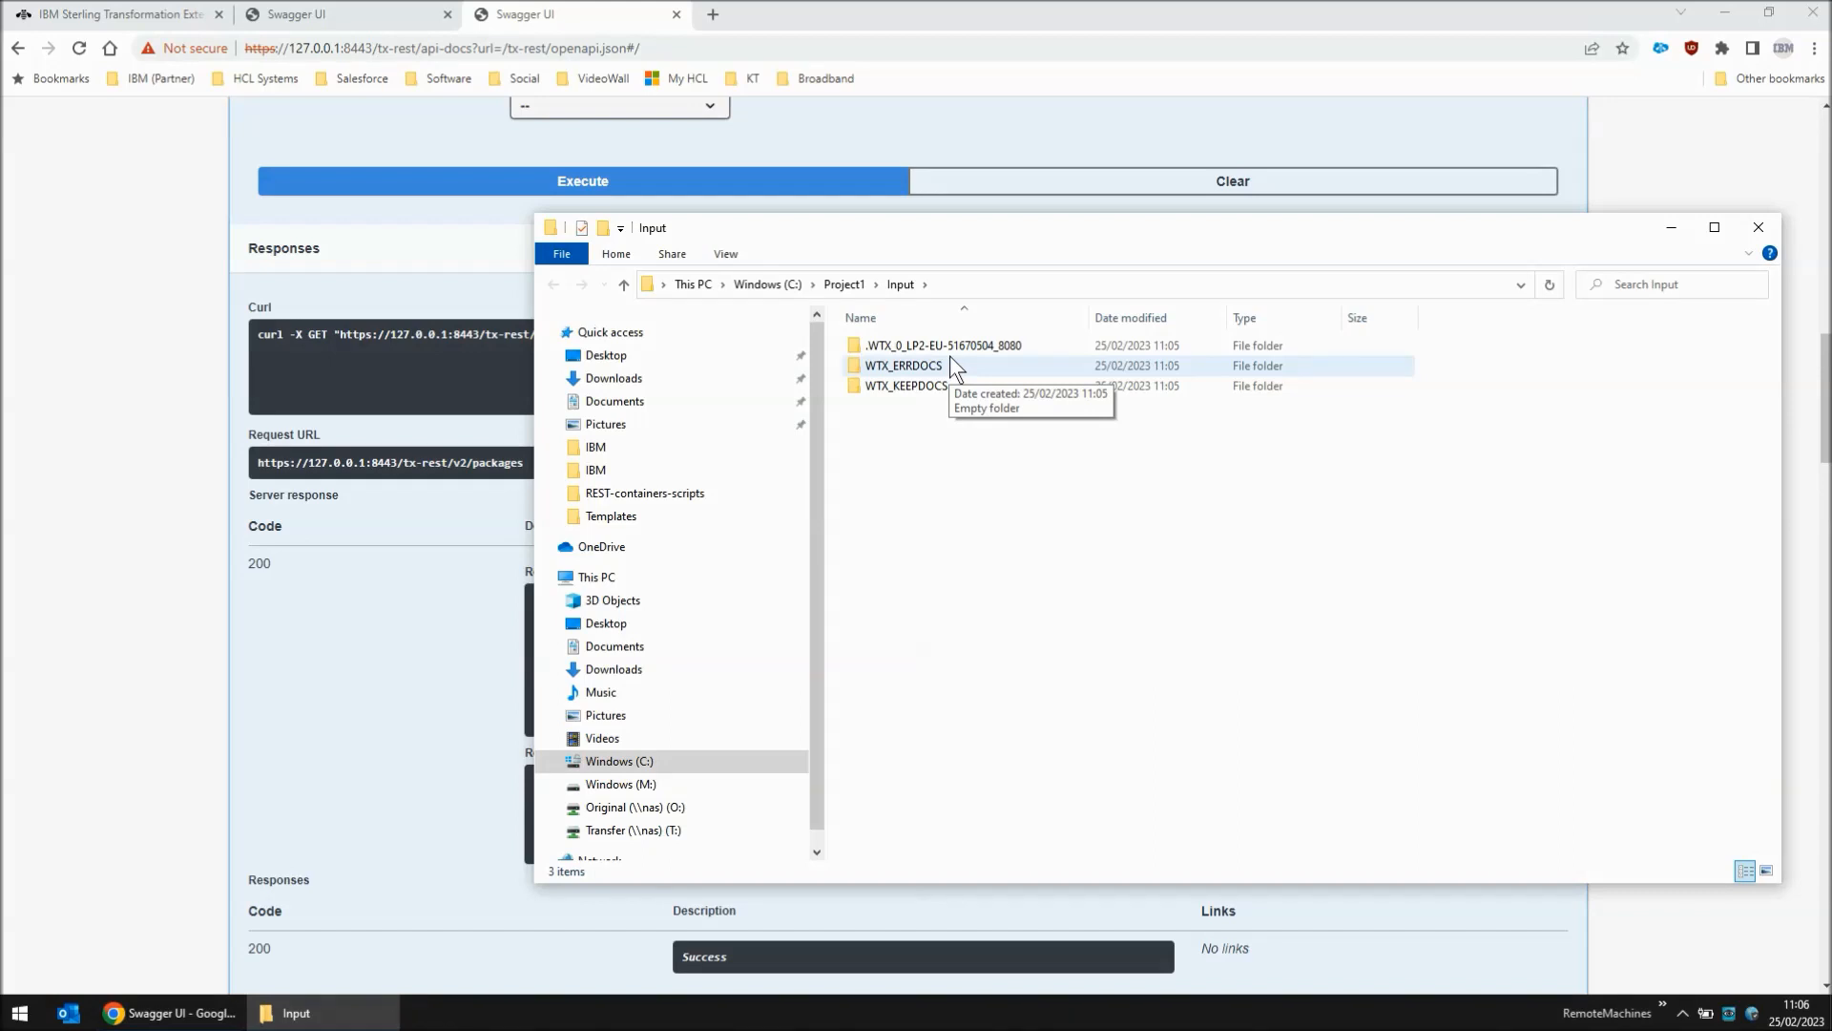
pyautogui.hotkey('alt', 'Up')
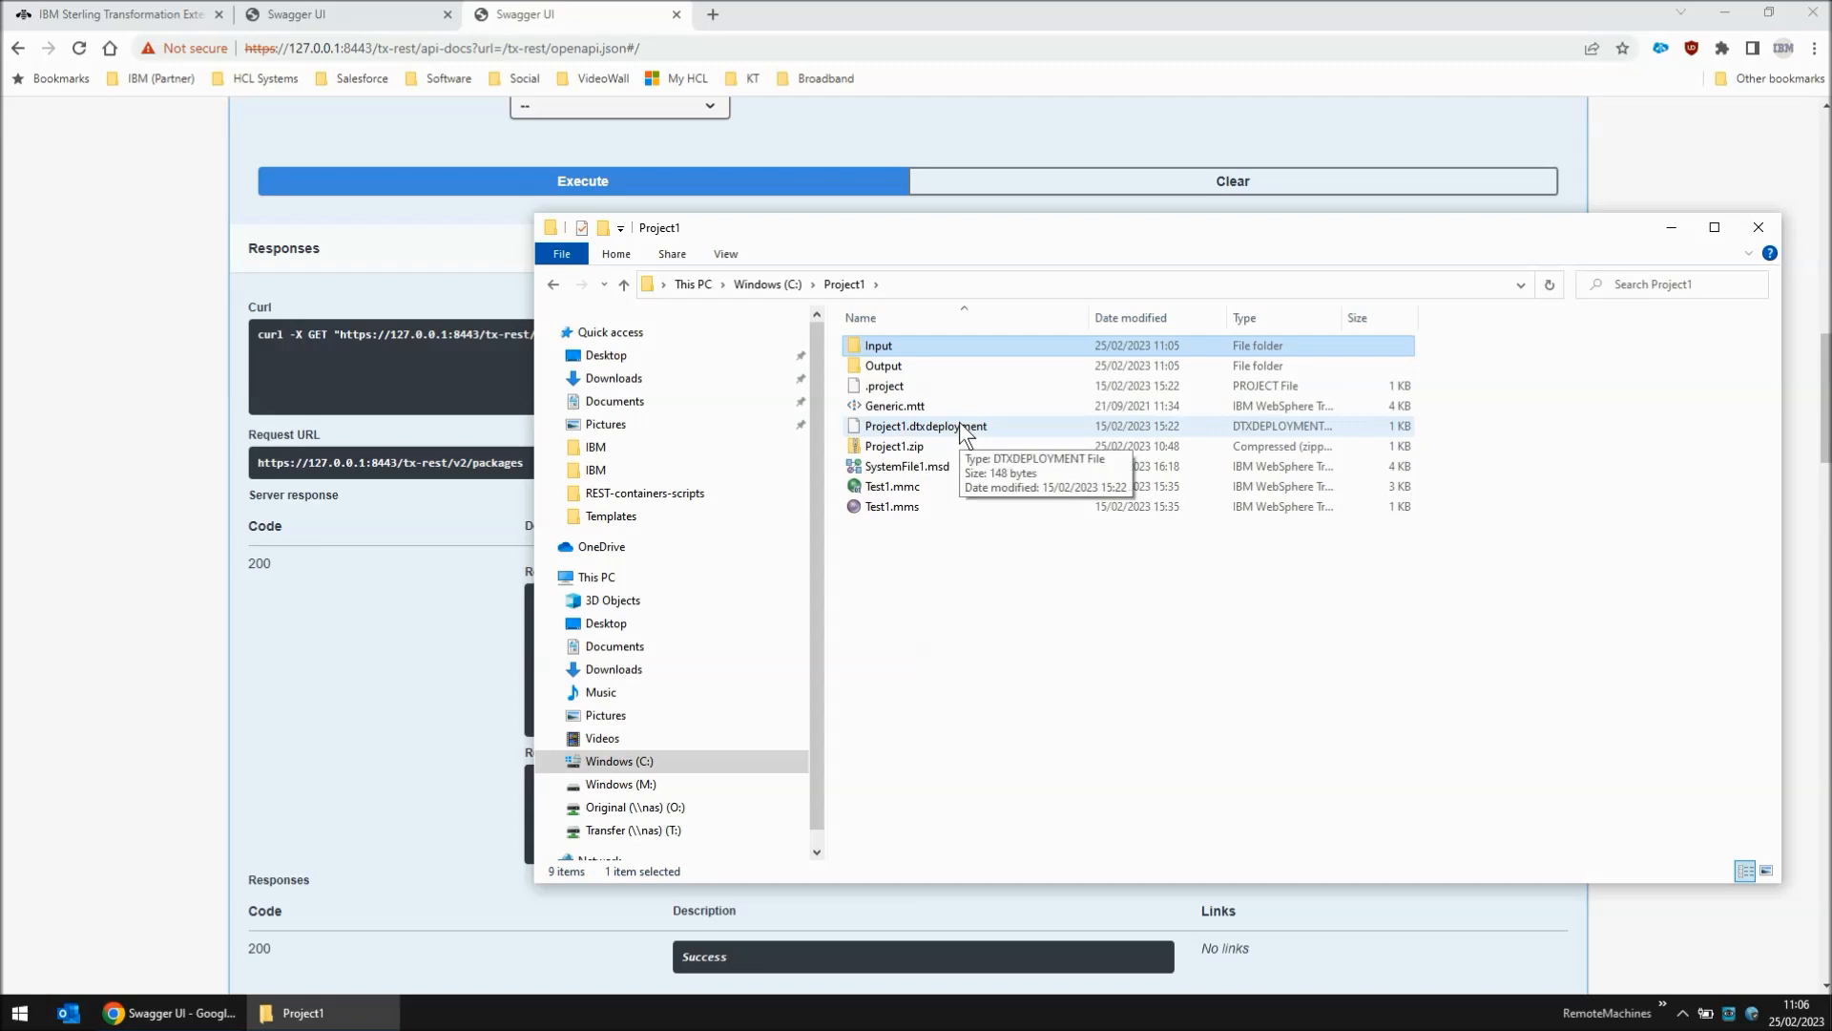
pyautogui.hotkey('alt', 'd')
pyautogui.write('cmd')
pyautogui.press('Return')
pyautogui.write('echo stuff > Input\\Input2.txt')
# - Show the Project1 Output folder in File Explorer and run the prepared echo command in the command prompt
pyautogui.hotkey('alt', 'Tab')
pyautogui.doubleClick(896, 364)
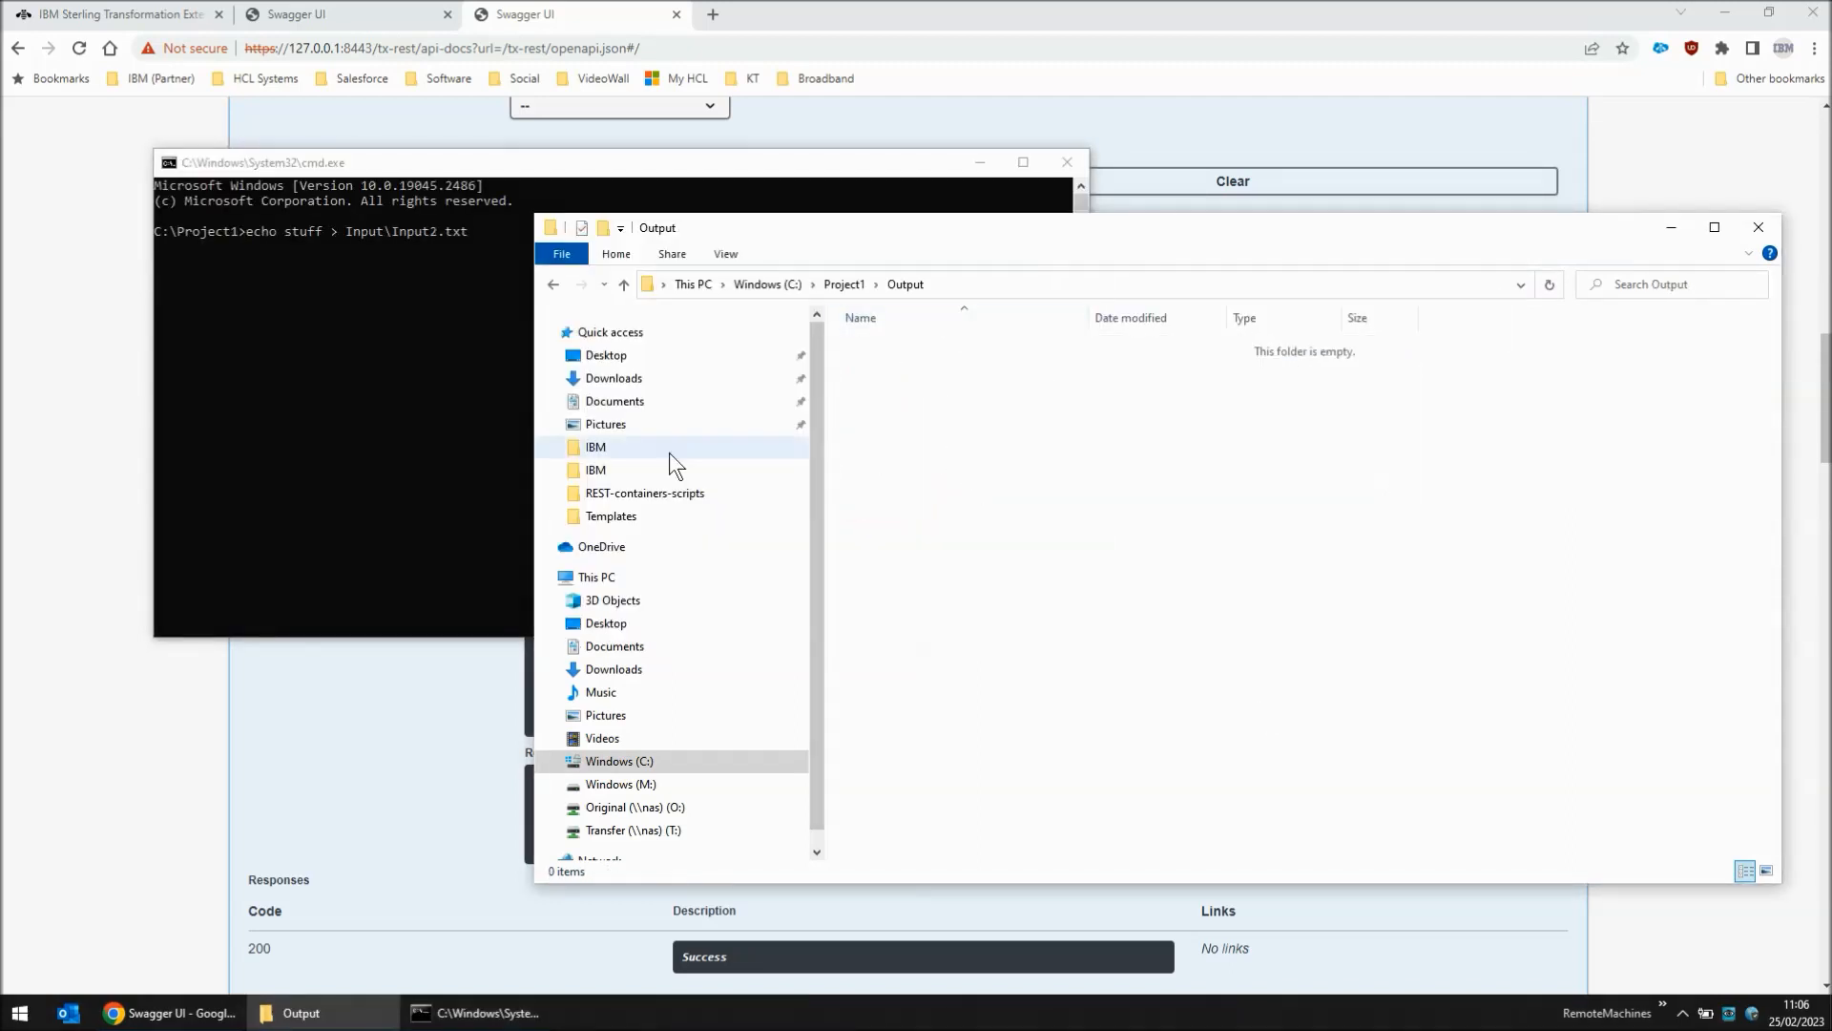
pyautogui.click(443, 423)
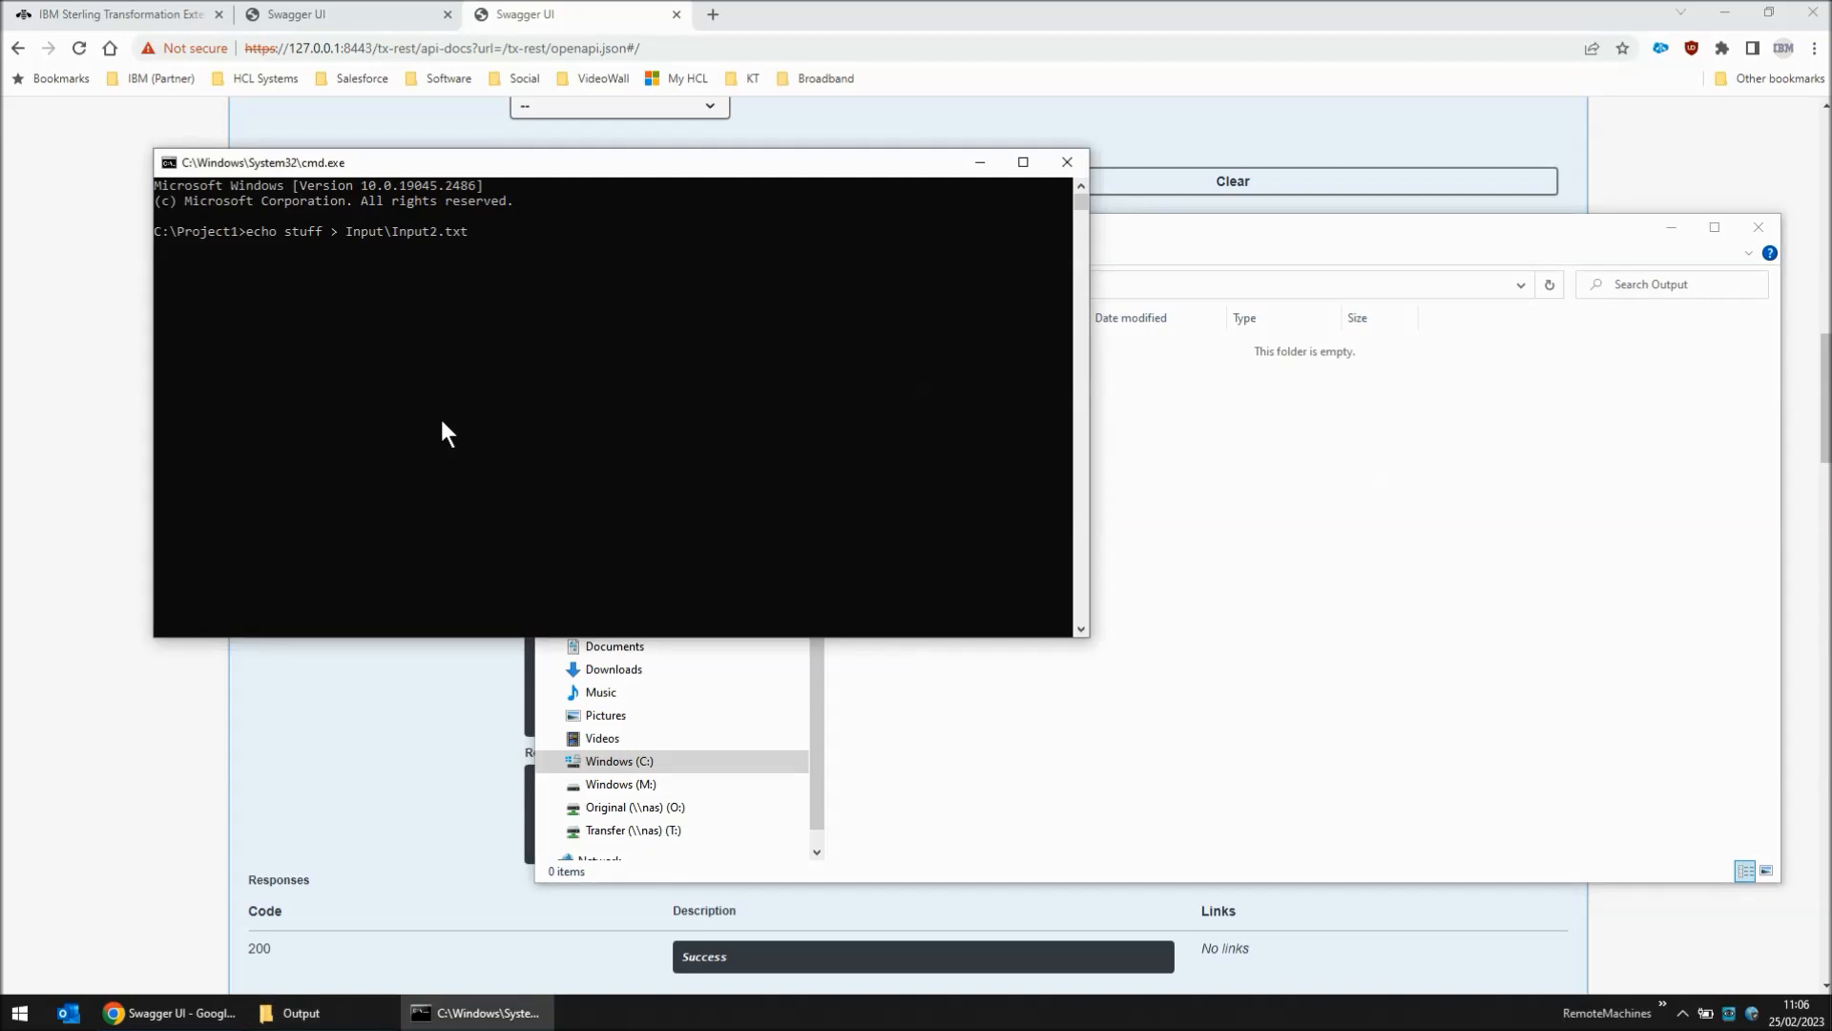
pyautogui.press('Return')
# - Open Input2.txt from the Output folder in Notepad to check its content and close it
pyautogui.click(1205, 502)
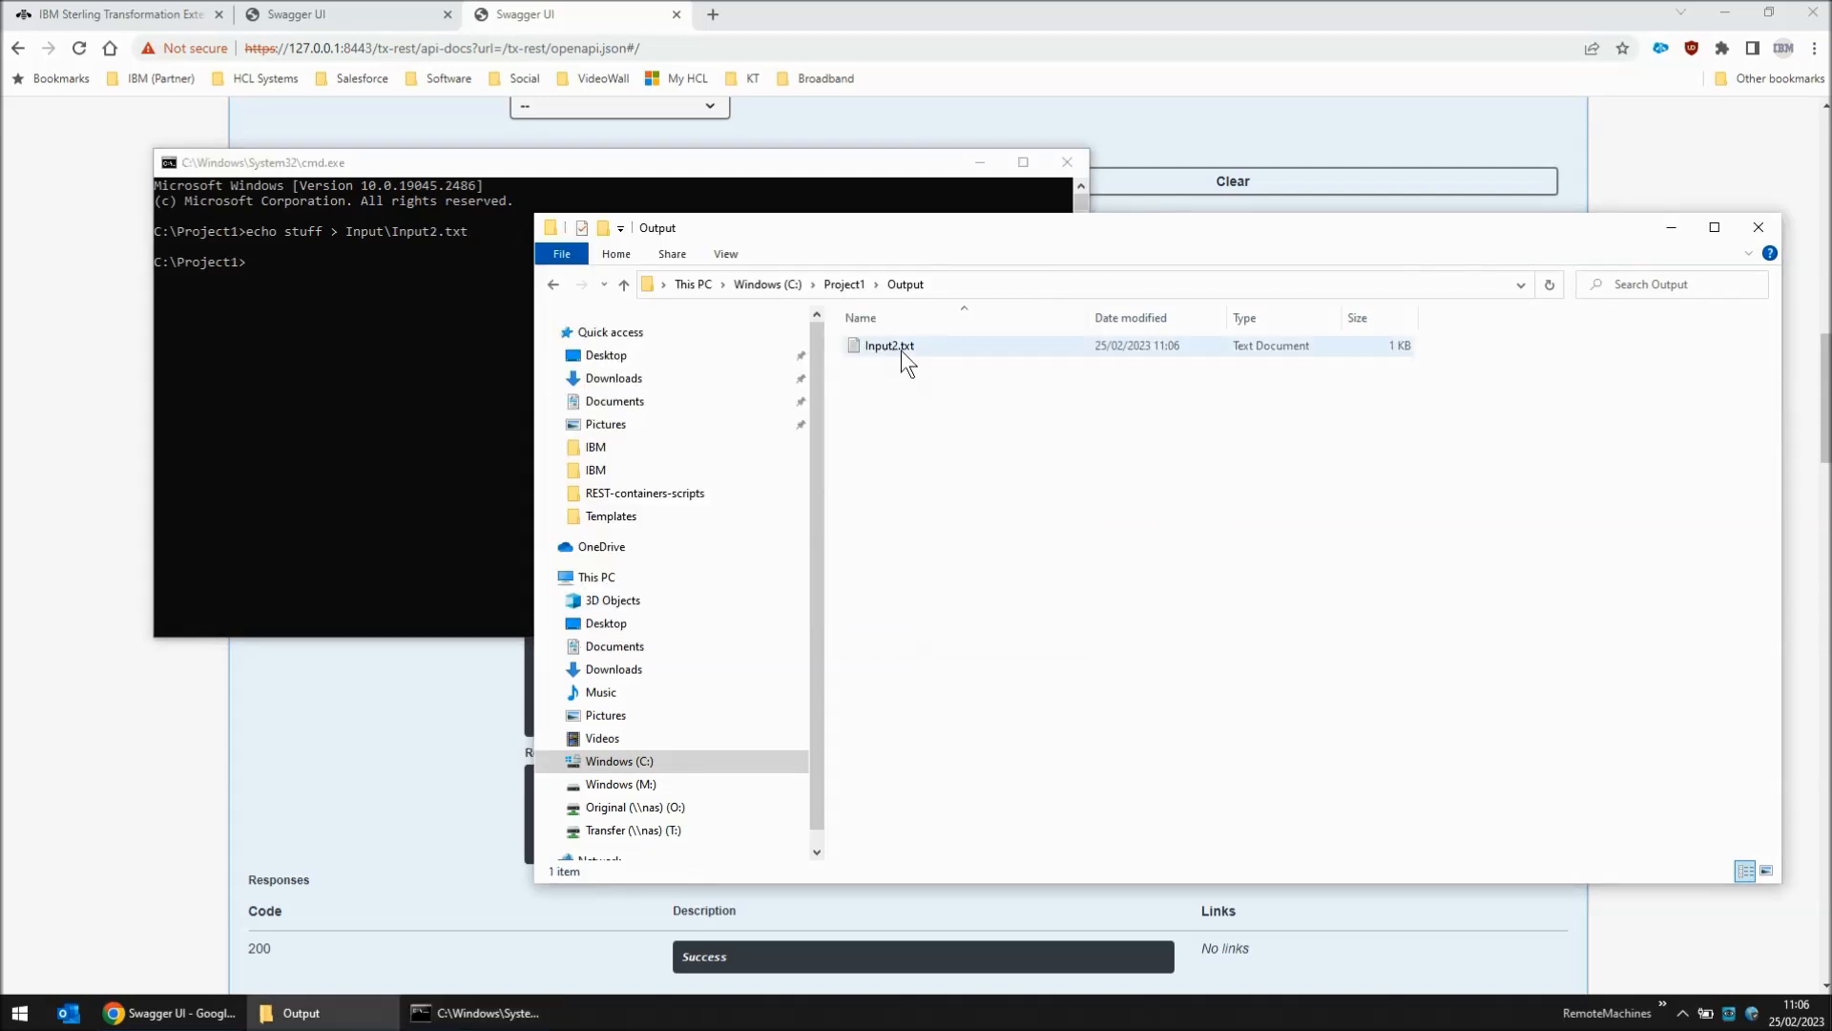
pyautogui.click(893, 345)
pyautogui.doubleClick(893, 345)
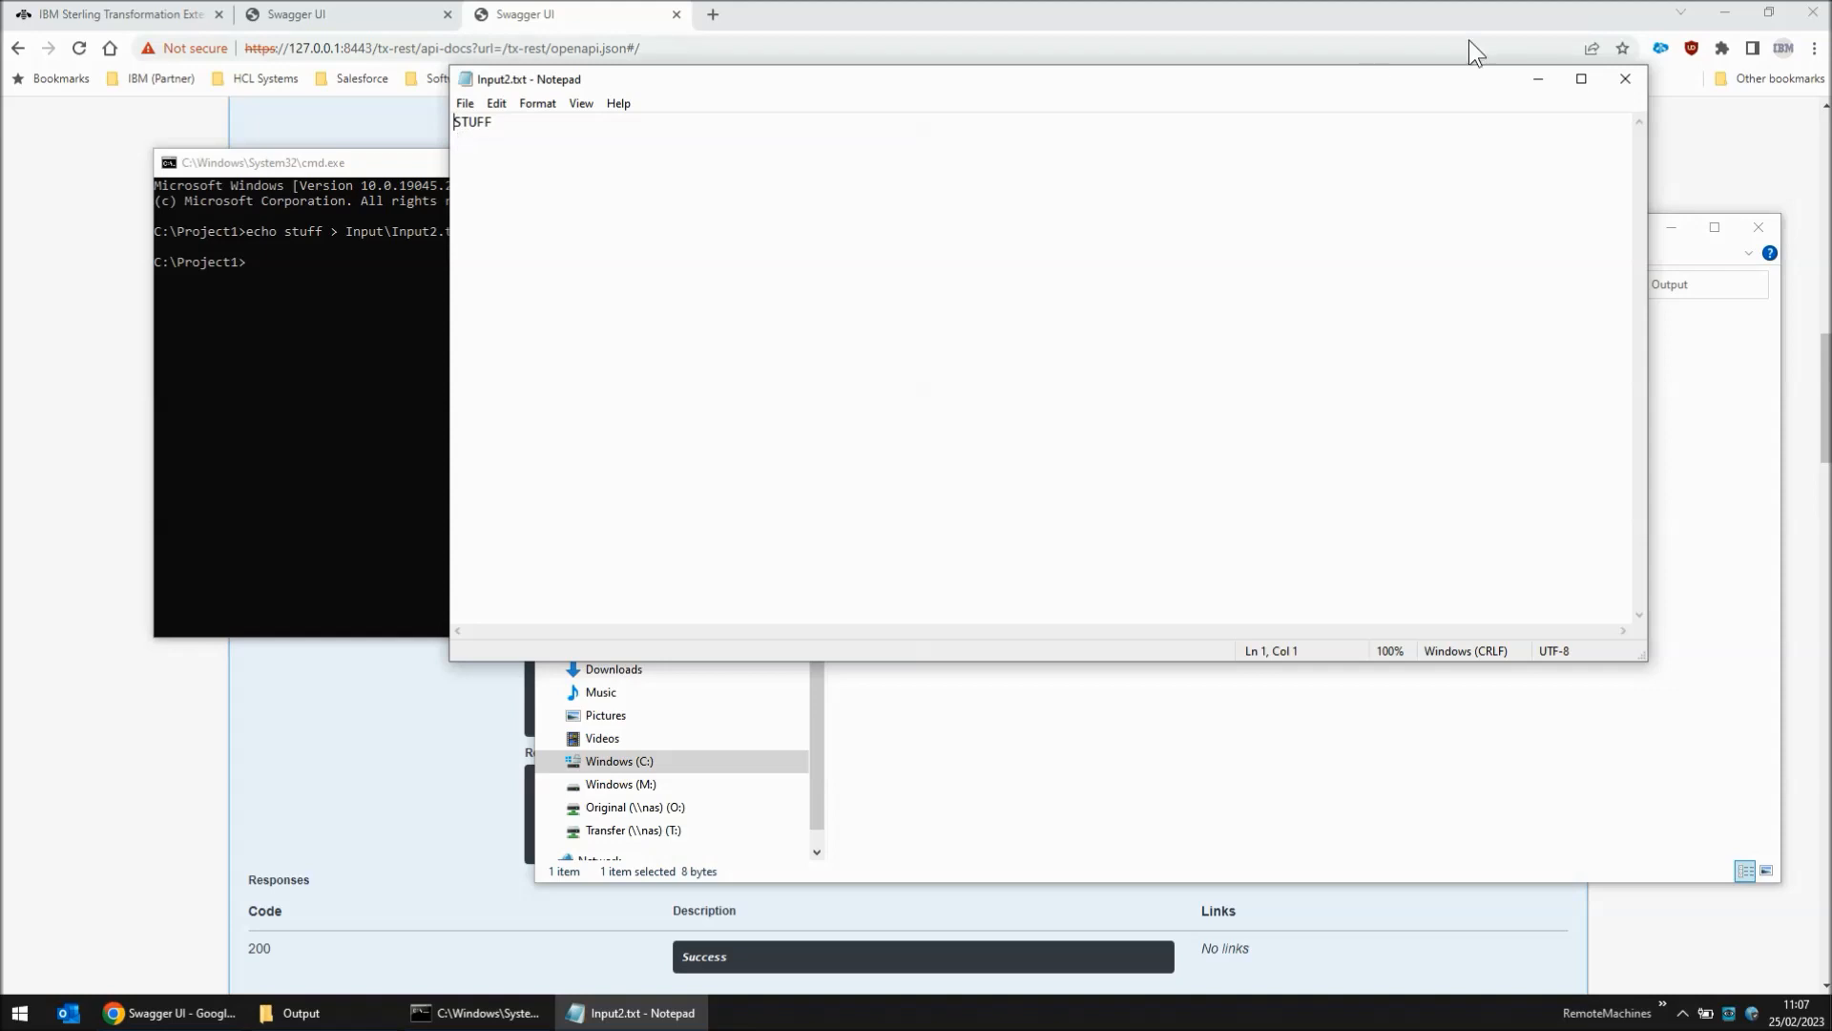
pyautogui.click(1625, 81)
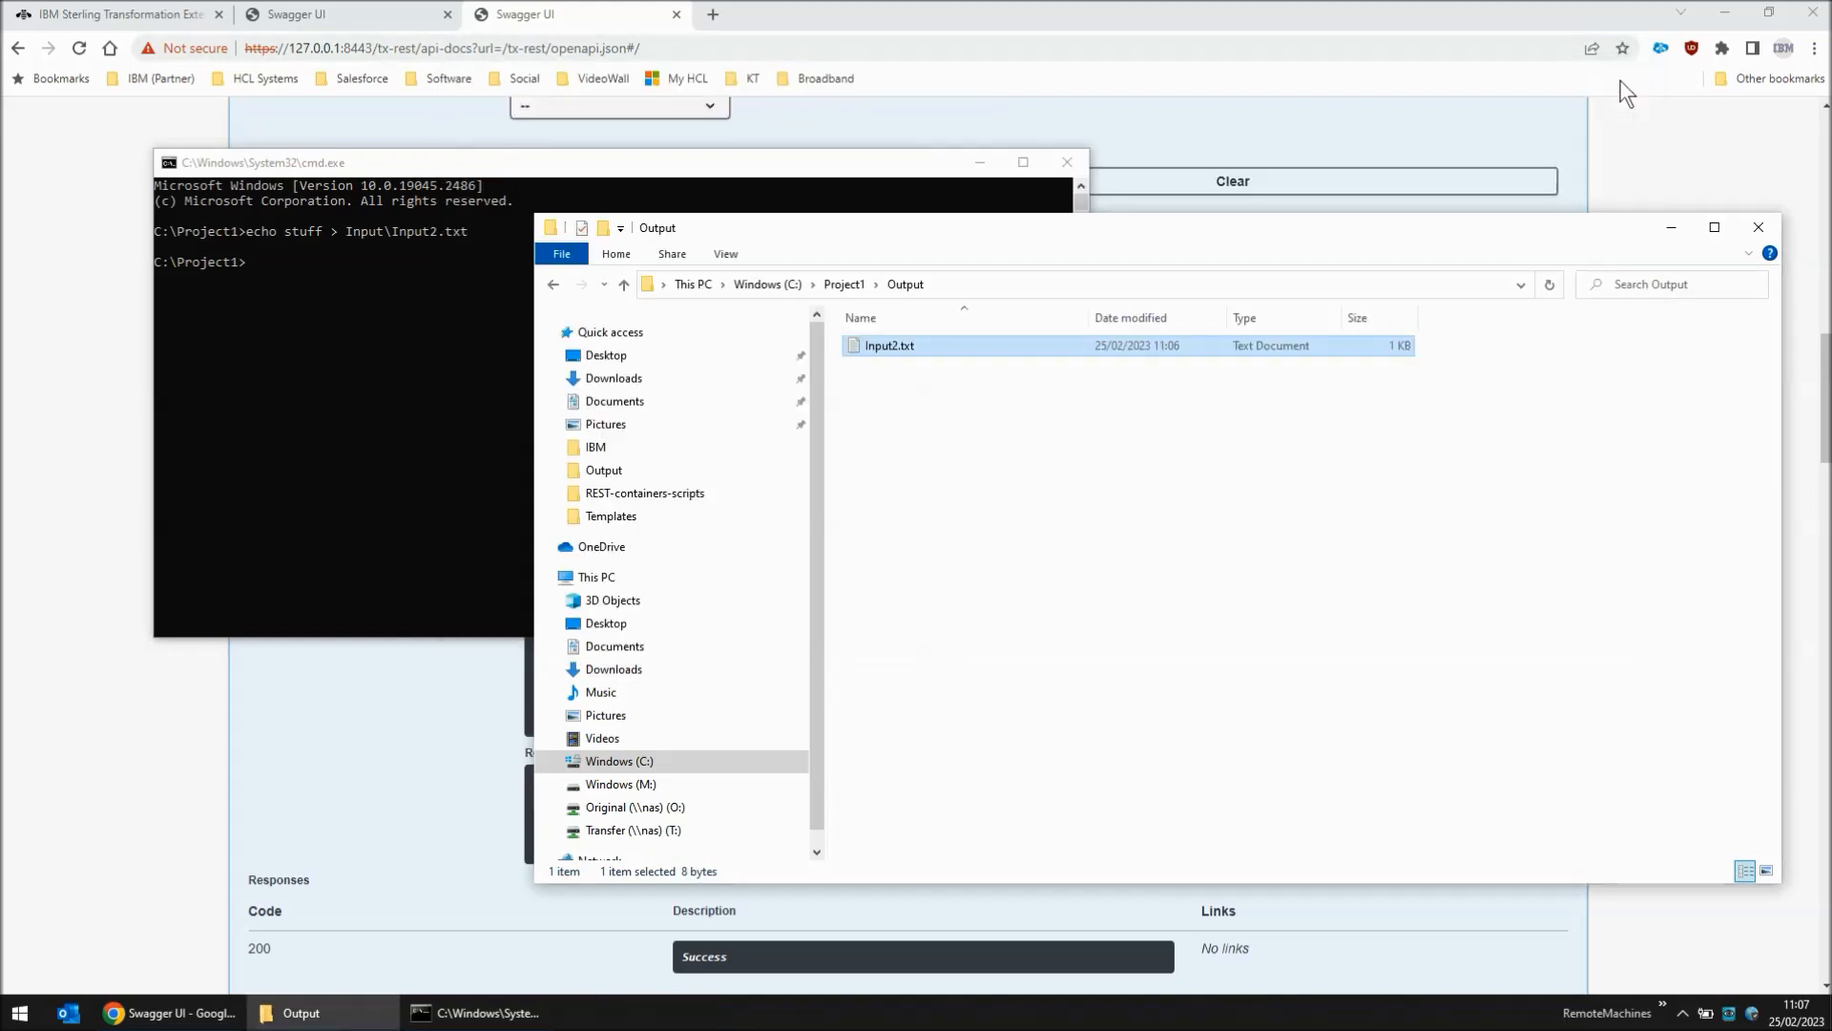